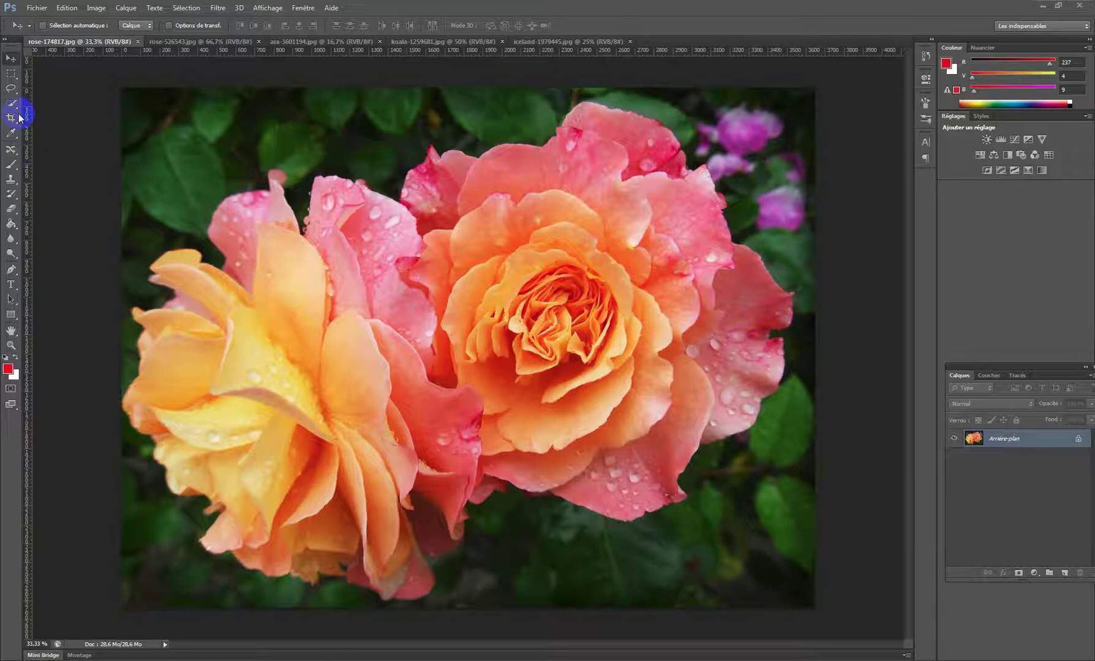
# Step: Examine the variants of the marquee, lasso and quick selection tools
pyautogui.click(12, 73)
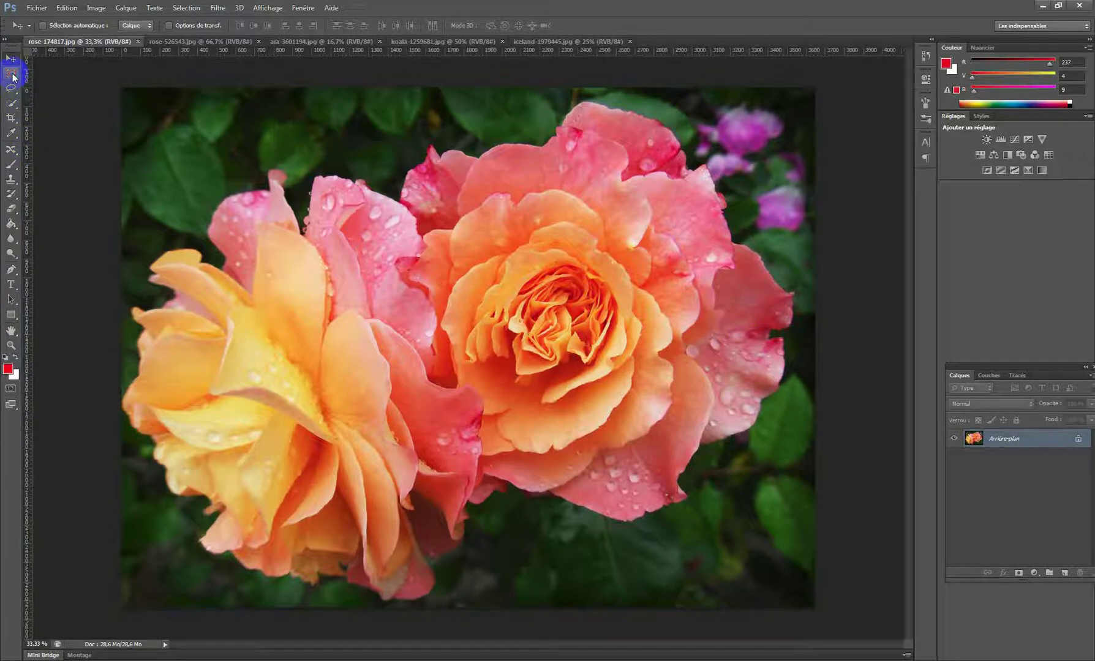
pyautogui.click(12, 73)
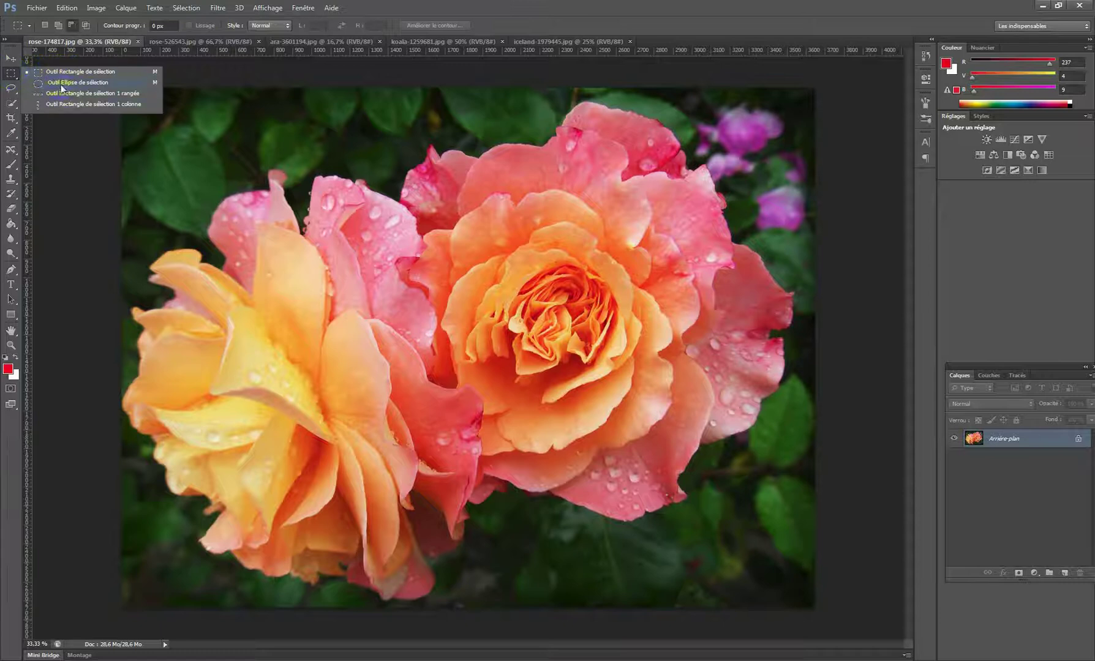
pyautogui.click(11, 87)
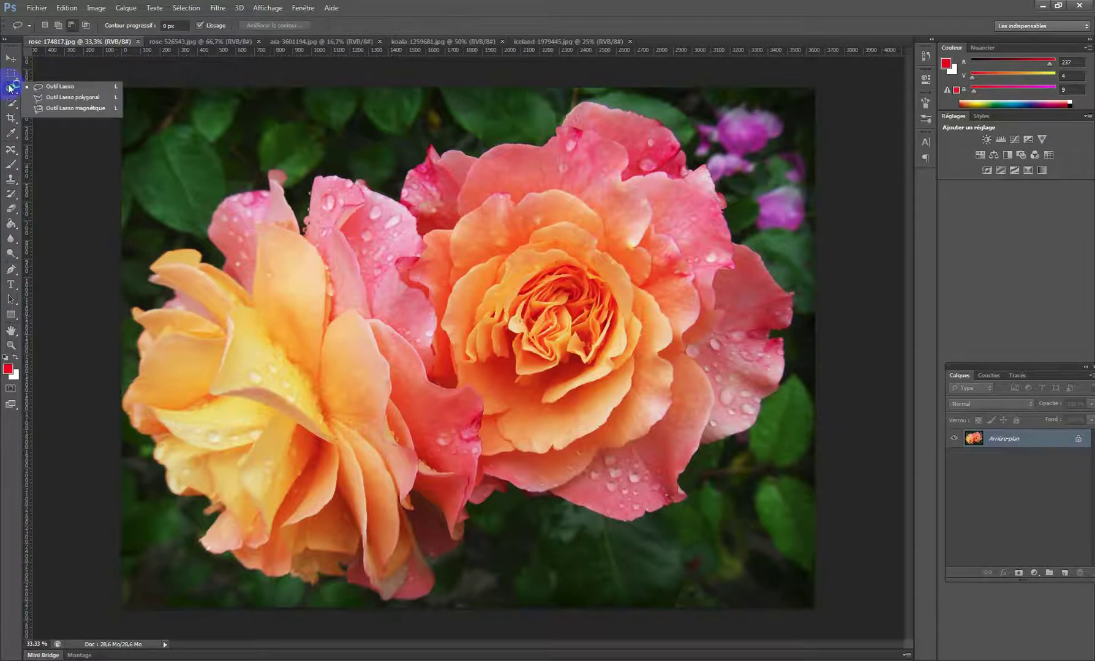
pyautogui.click(11, 103)
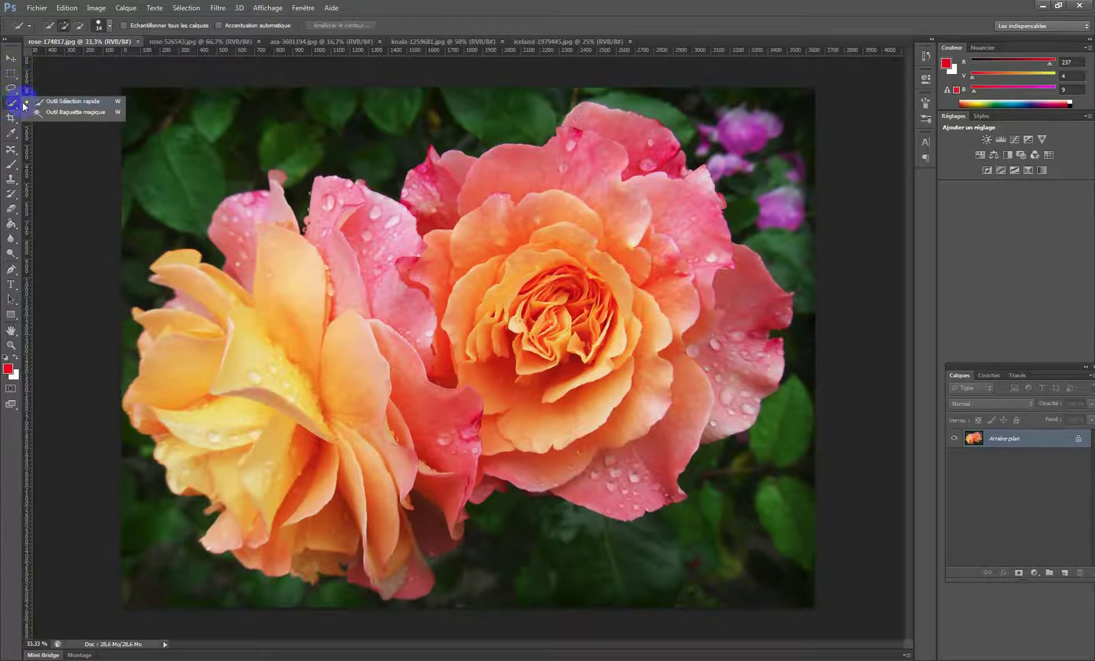
pyautogui.click(9, 104)
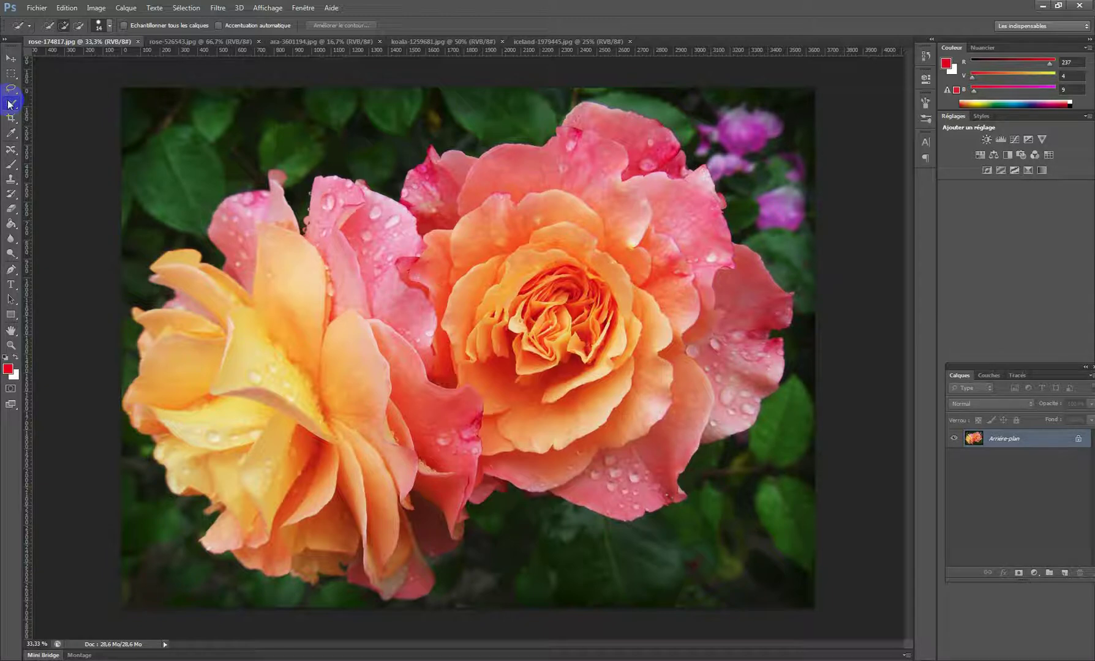
pyautogui.click(8, 103)
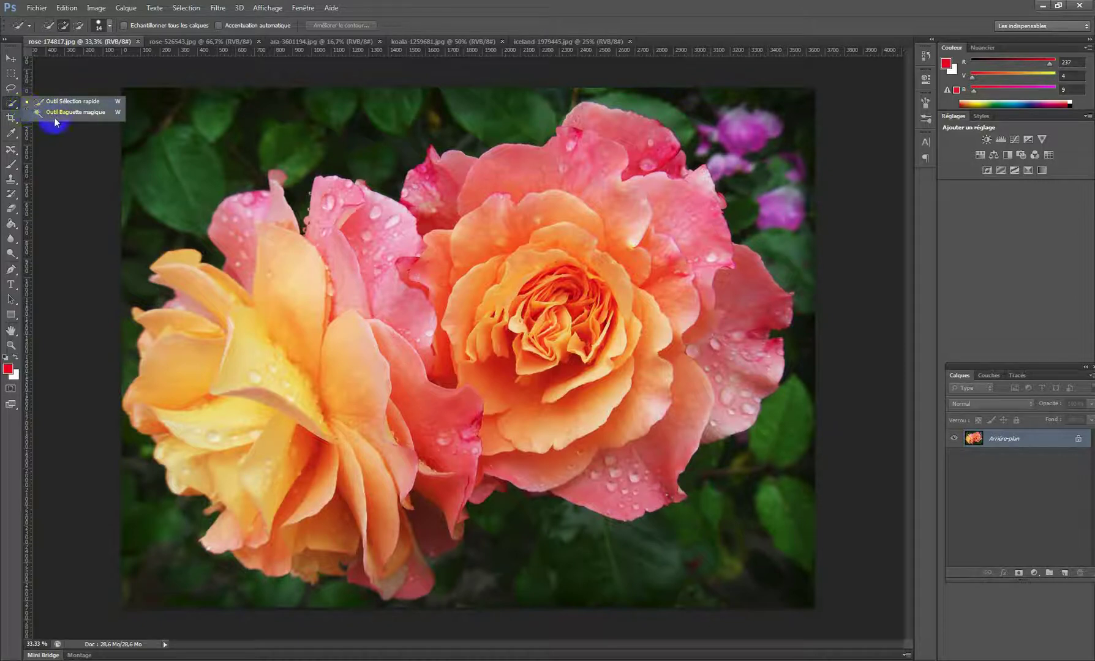
pyautogui.click(11, 89)
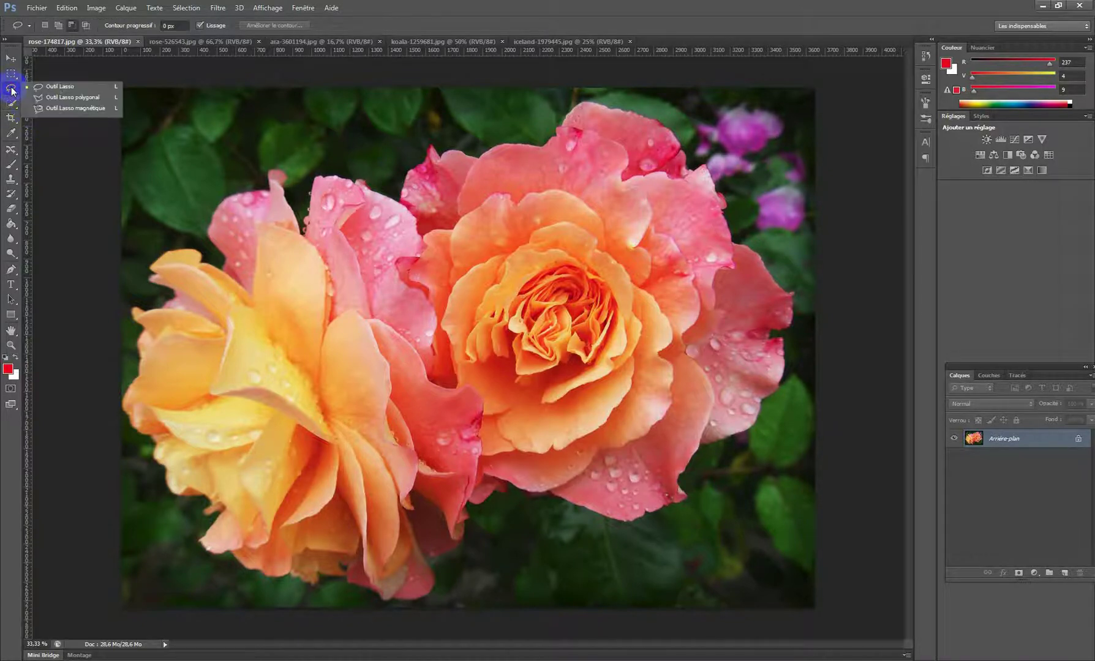
pyautogui.click(11, 73)
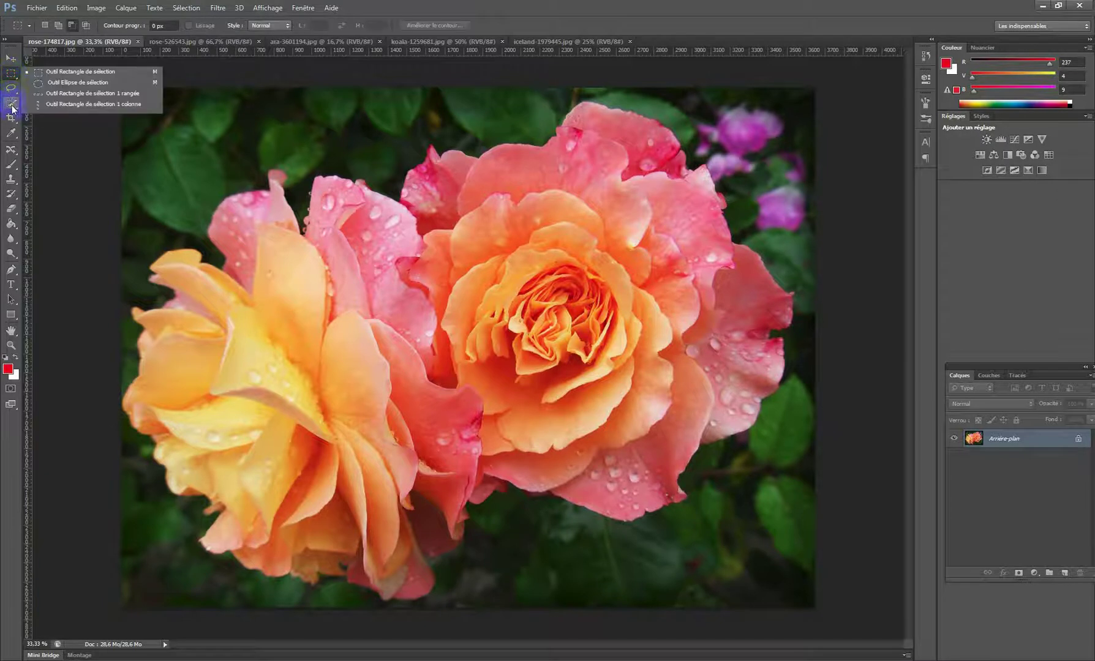
pyautogui.click(12, 103)
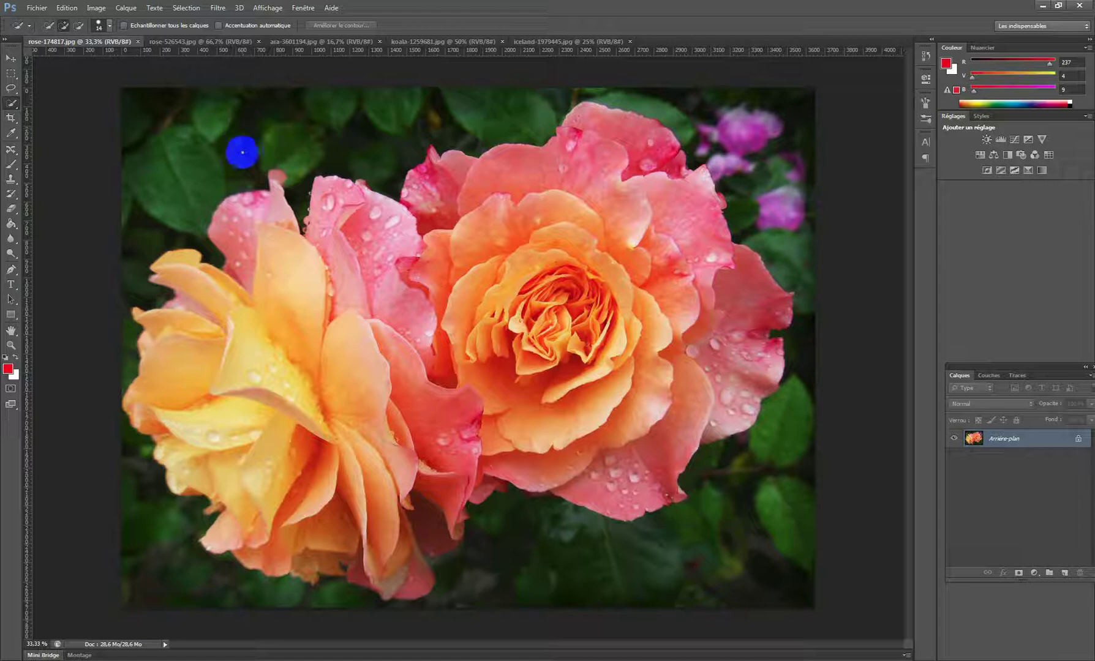
# Step: Activate the Magic Wand tool and magnify a petal edge between the two roses to 3200% to examine its pixels
pyautogui.moveTo(11, 112); pyautogui.dragTo(50, 114)
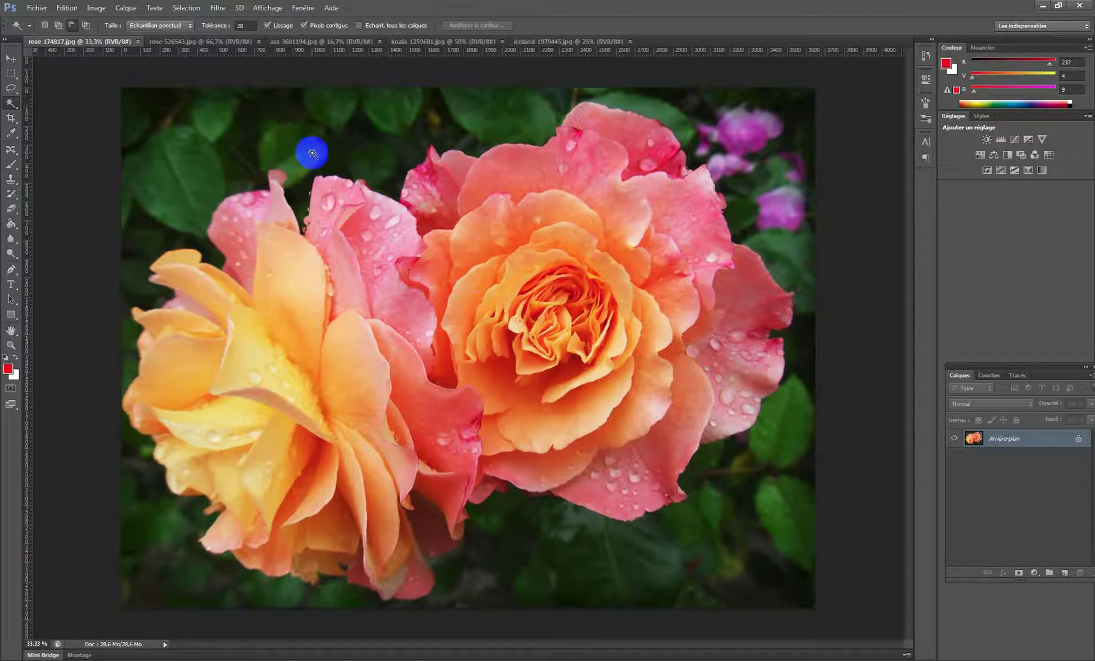
pyautogui.click(341, 226)
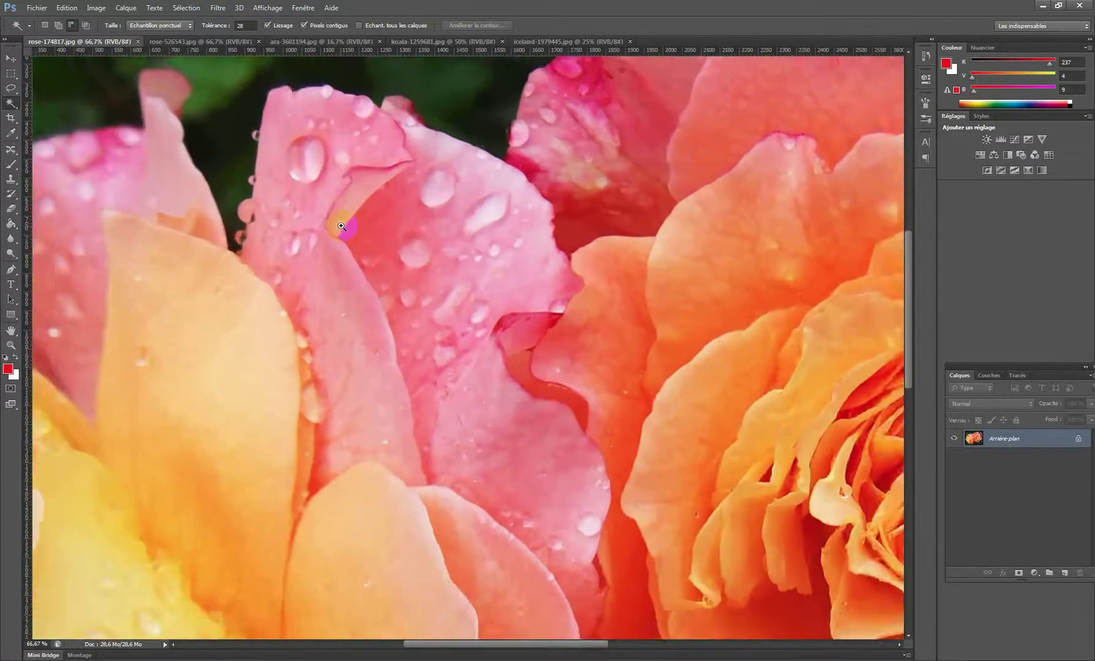
pyautogui.click(341, 227)
pyautogui.click(341, 227)
pyautogui.click(341, 226)
pyautogui.click(341, 227)
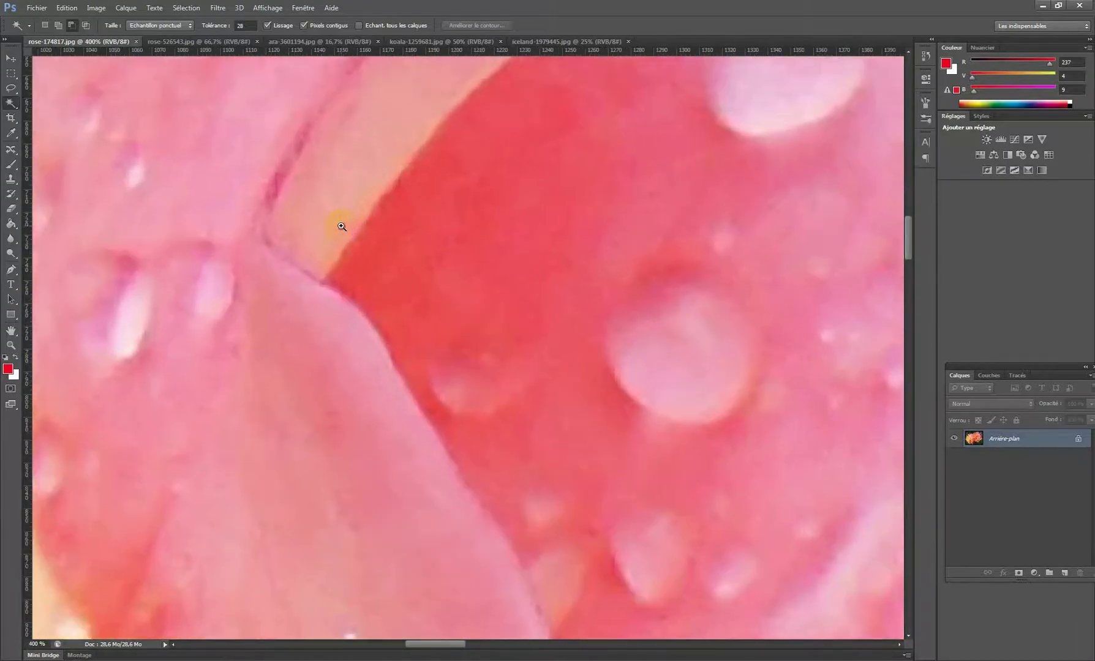
pyautogui.click(341, 227)
pyautogui.click(341, 227)
pyautogui.click(341, 226)
pyautogui.click(341, 226)
pyautogui.click(341, 227)
pyautogui.click(341, 226)
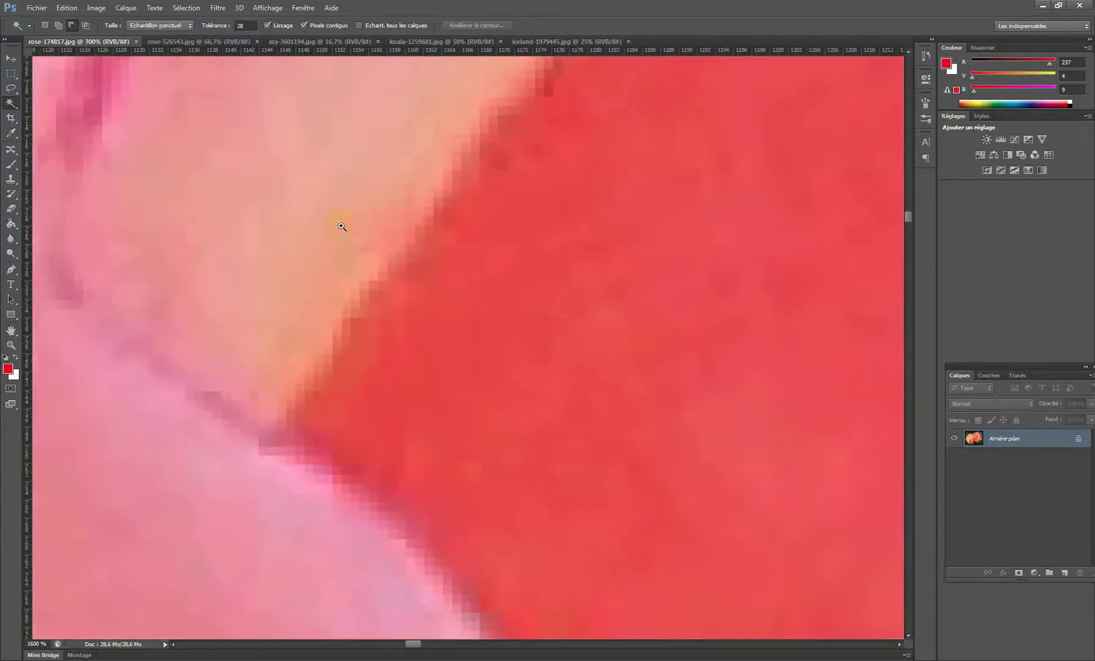
pyautogui.click(341, 226)
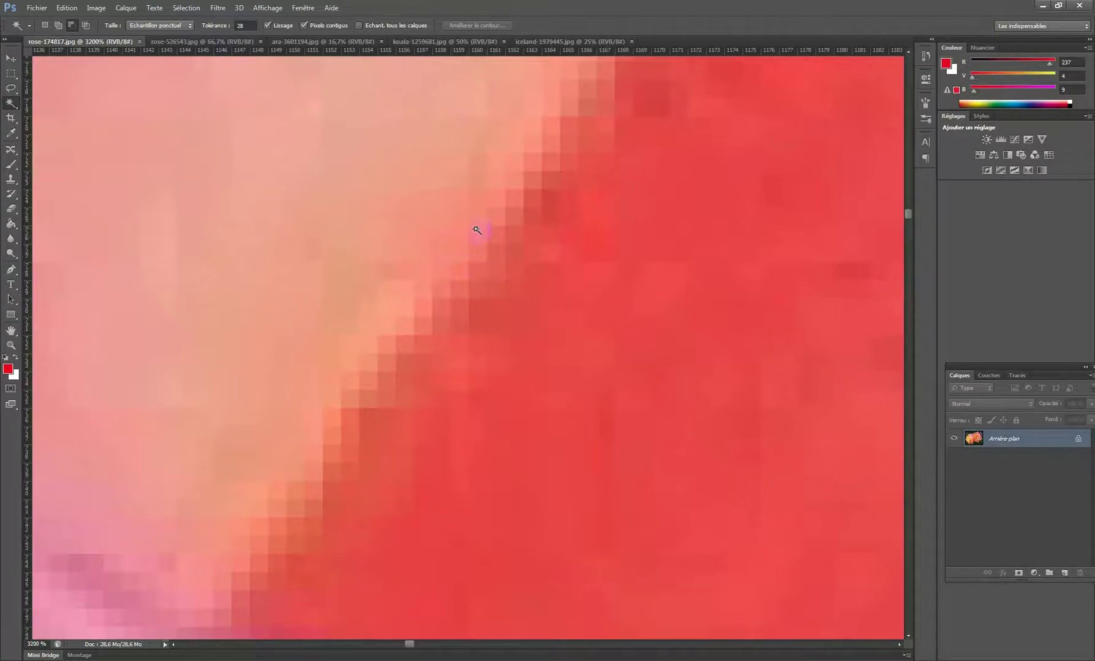
# Step: Select single pixels along the petal edge with the Rectangular Marquee and clear the selection
pyautogui.click(11, 73)
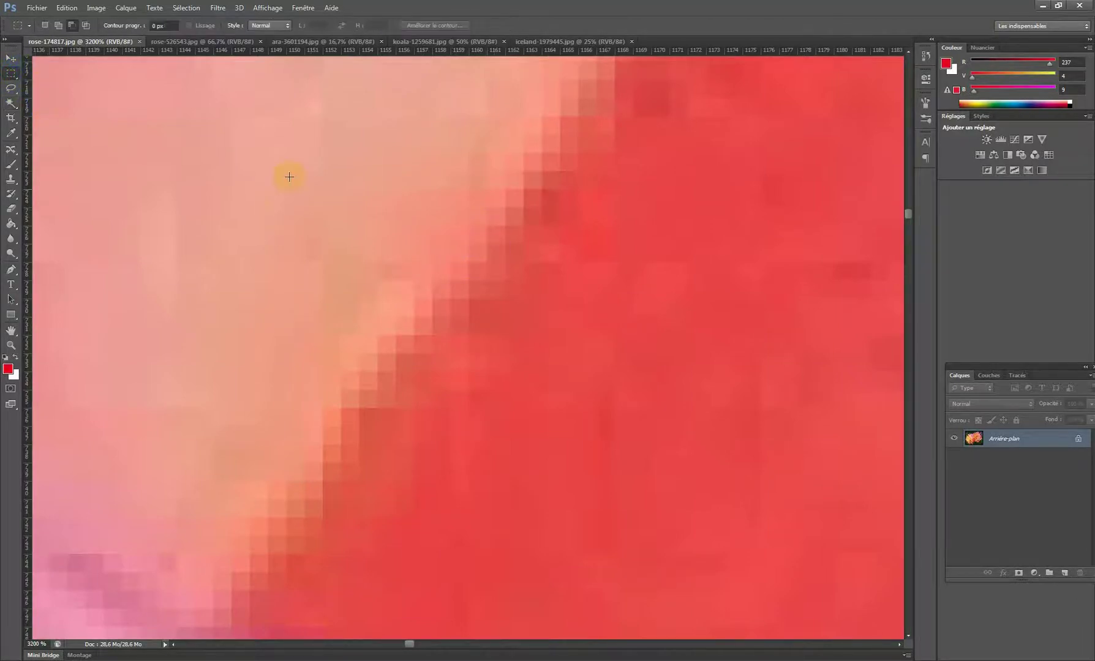
pyautogui.moveTo(469, 226); pyautogui.dragTo(485, 243)
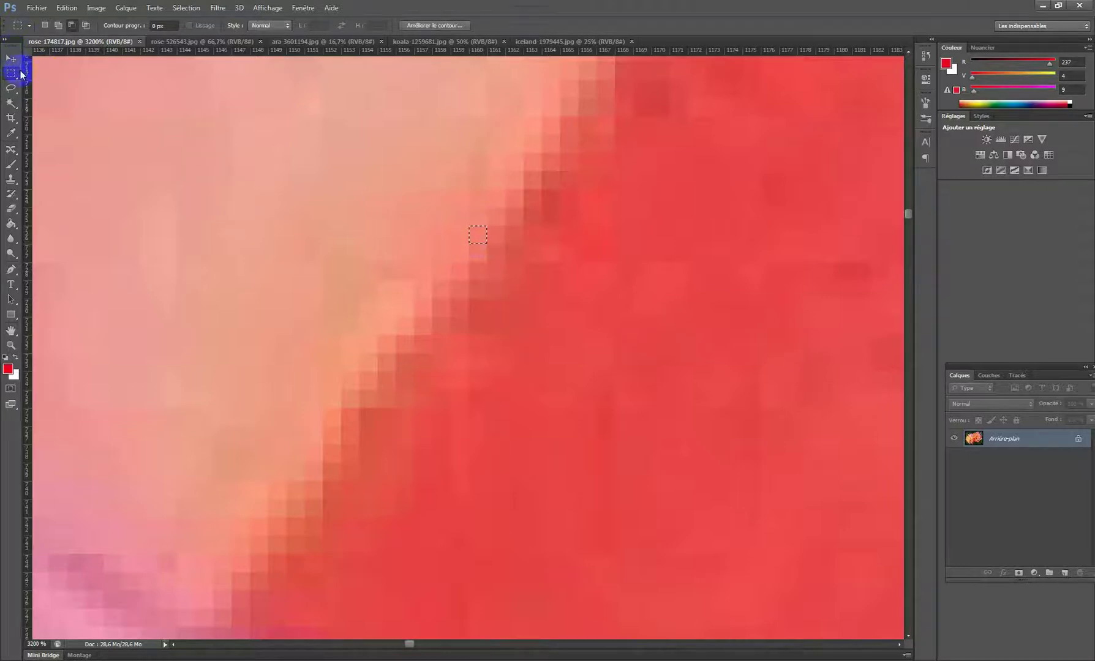
pyautogui.moveTo(480, 232); pyautogui.dragTo(517, 257)
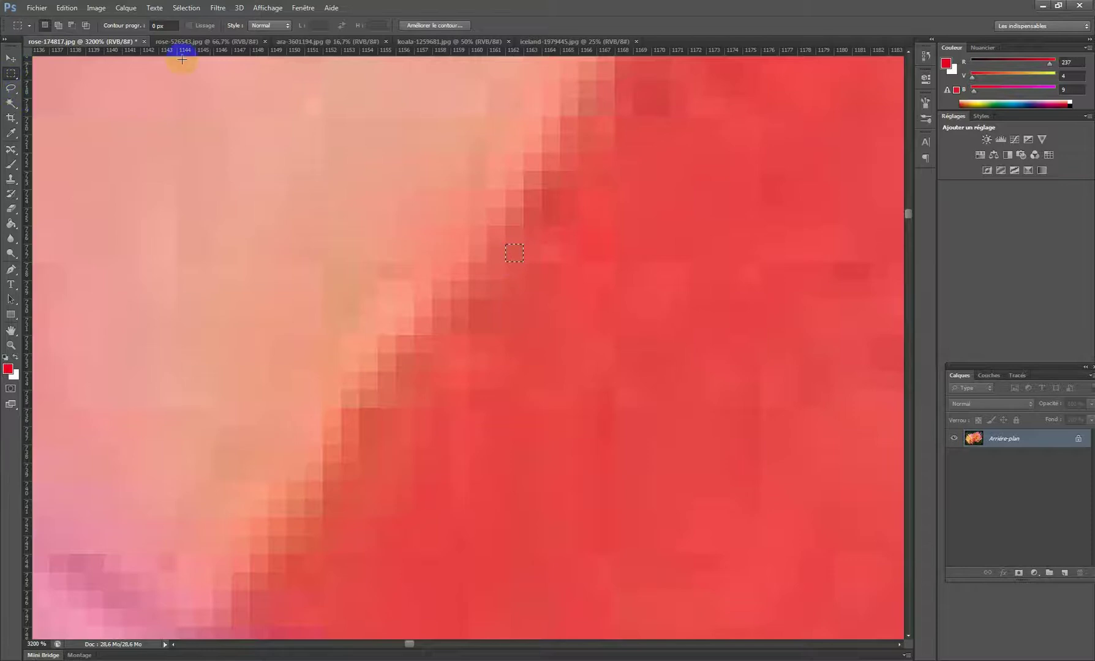
pyautogui.click(464, 209)
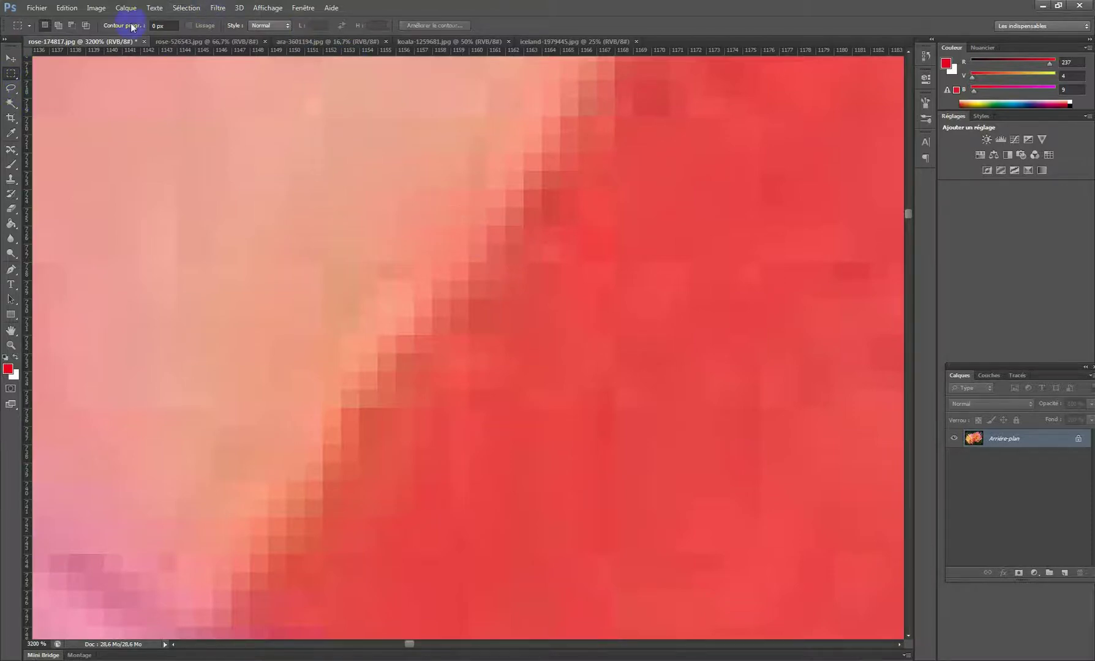
# Step: Switch back to the Magic Wand and show the Informations panel, placing it over the red area away from the petal edge
pyautogui.click(11, 103)
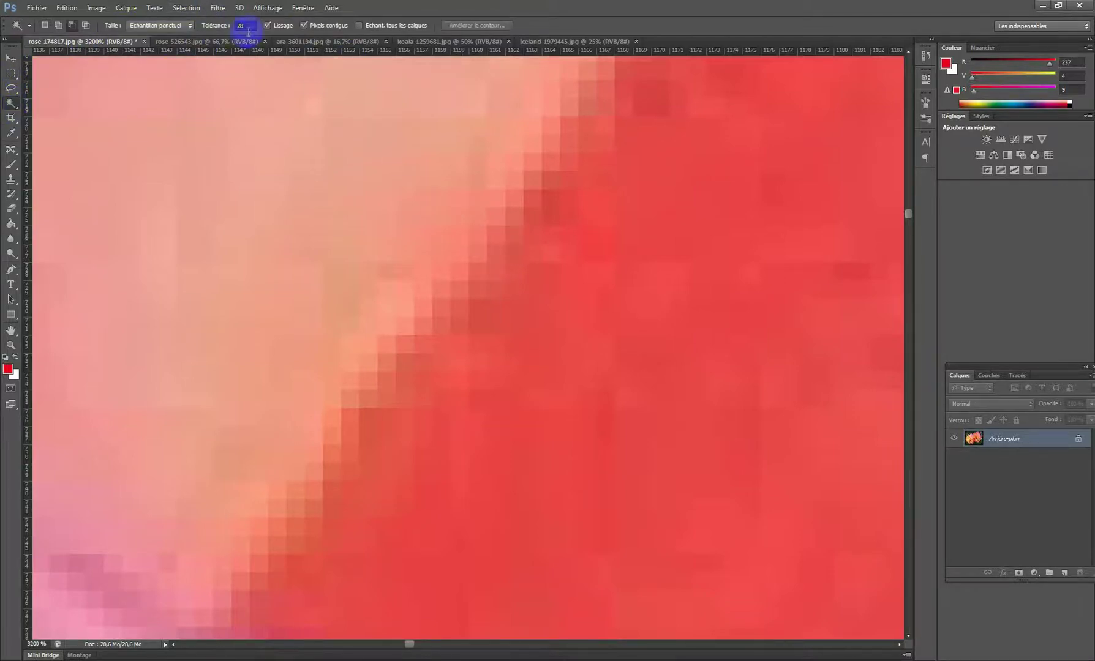
pyautogui.click(304, 8)
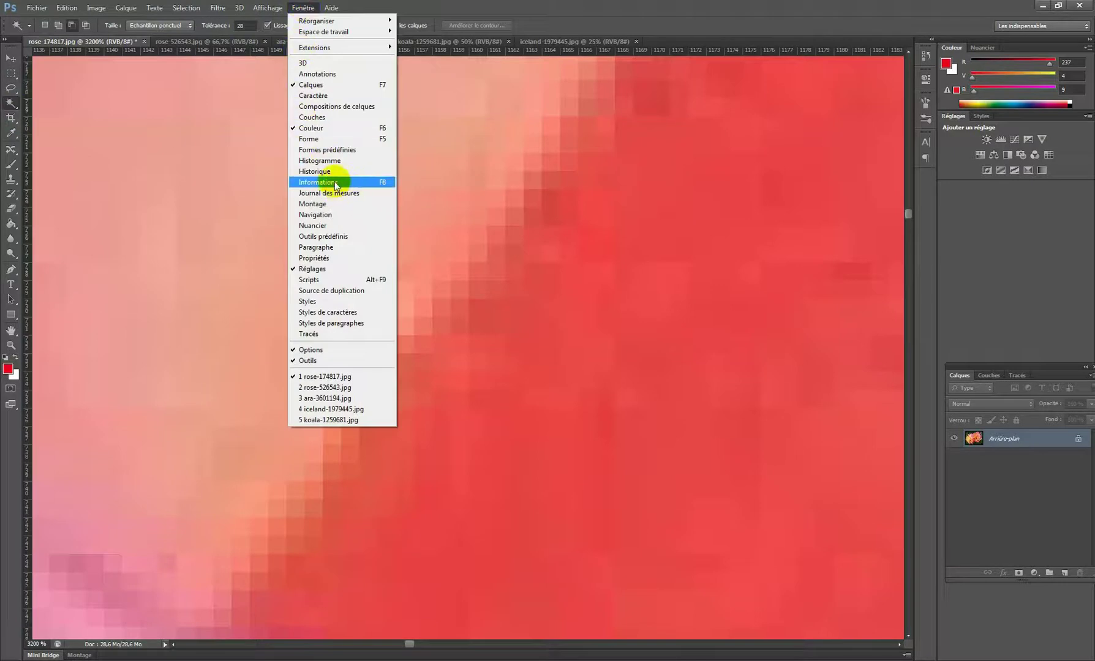
pyautogui.click(382, 183)
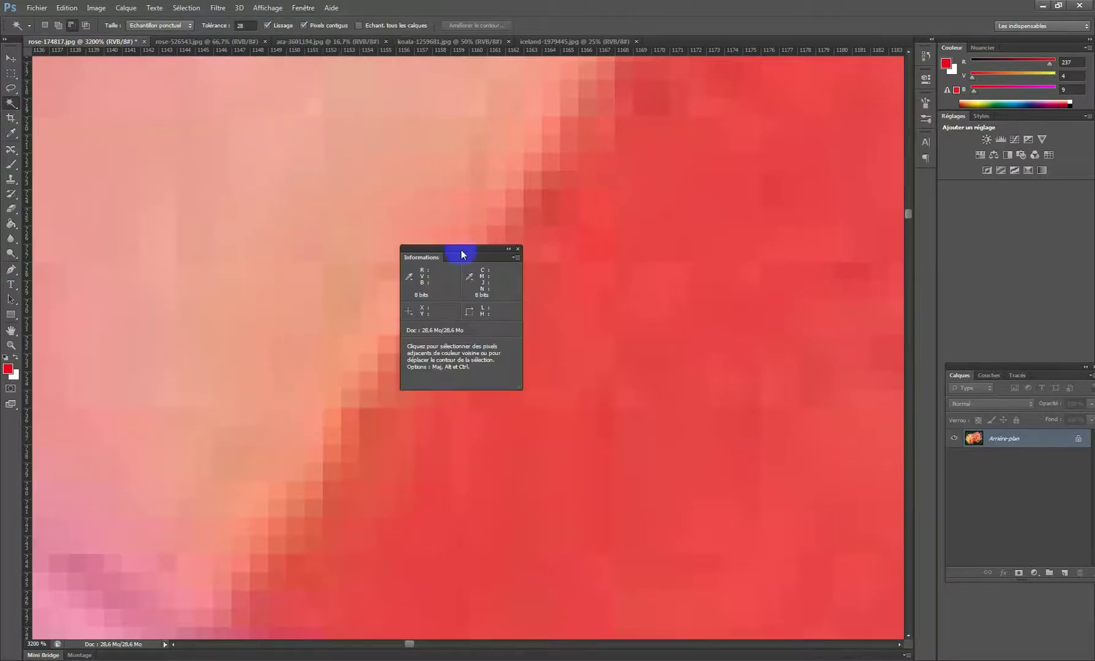
pyautogui.moveTo(461, 253); pyautogui.dragTo(668, 201)
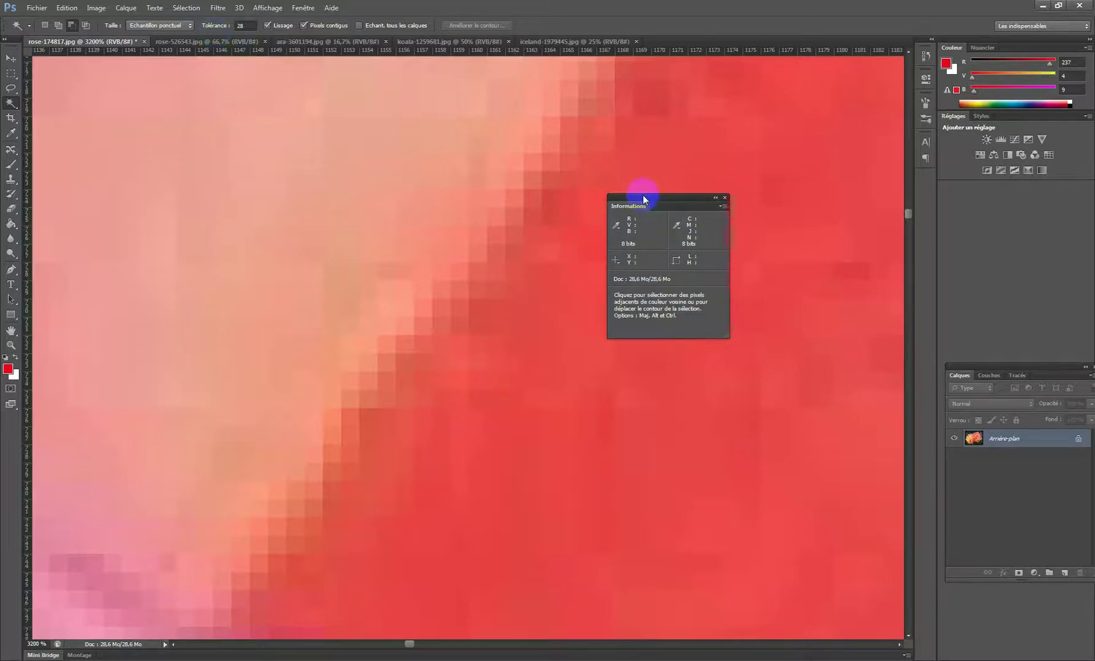
pyautogui.moveTo(643, 199); pyautogui.dragTo(731, 202)
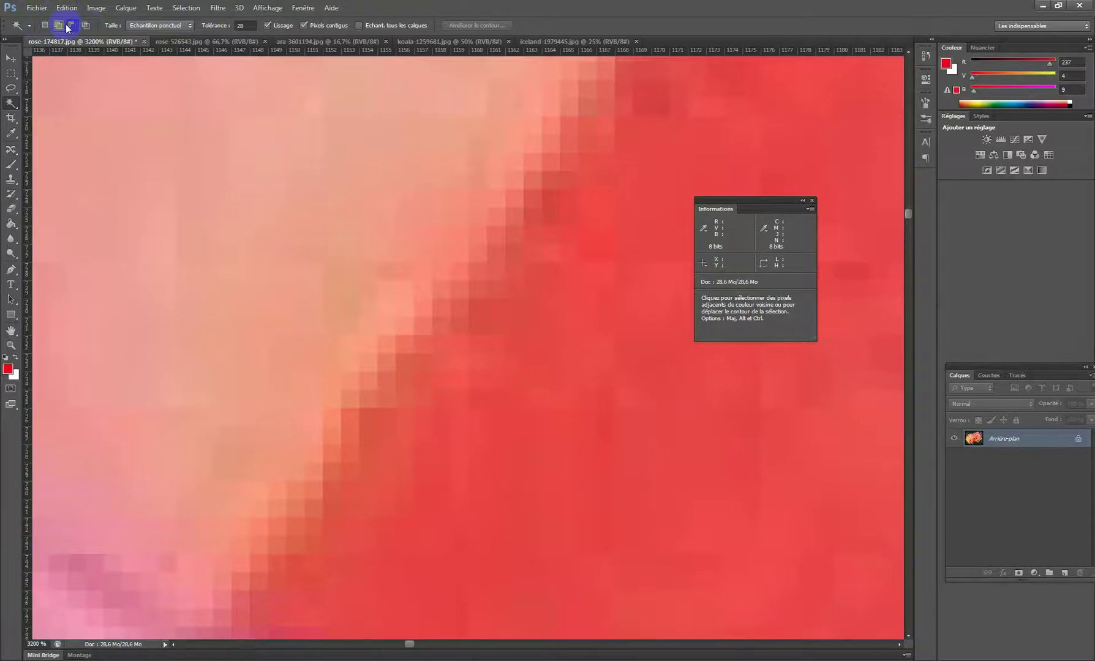
# Step: Review the selection modes and the Magic Wand's sample sizes, keeping Echantillon ponctuel
pyautogui.click(11, 89)
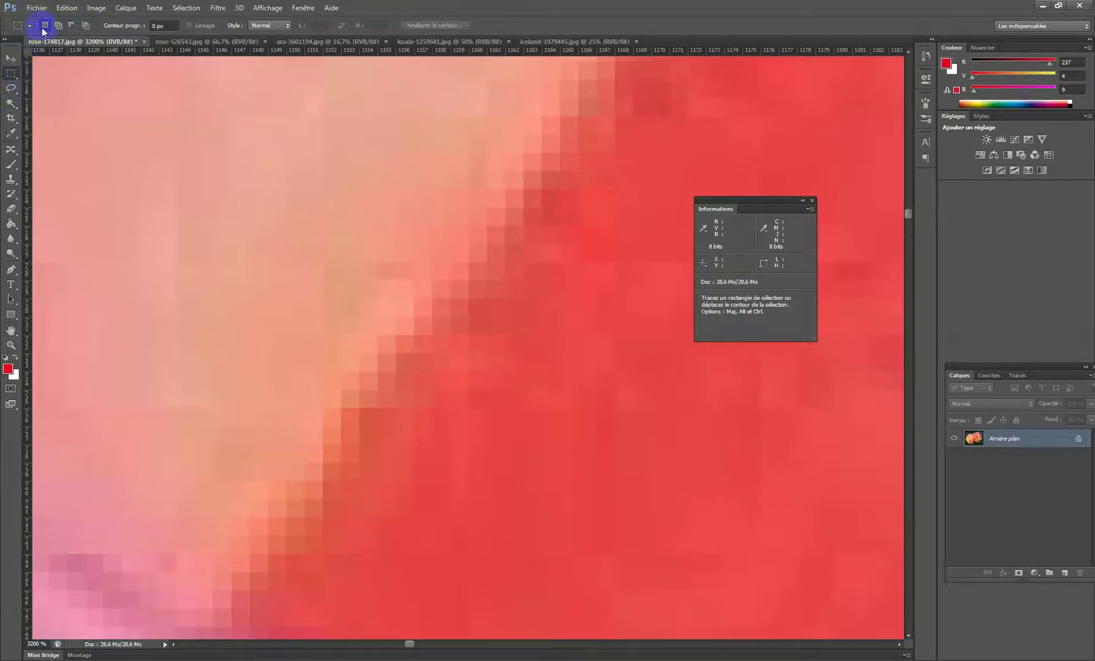
pyautogui.click(11, 104)
pyautogui.click(58, 26)
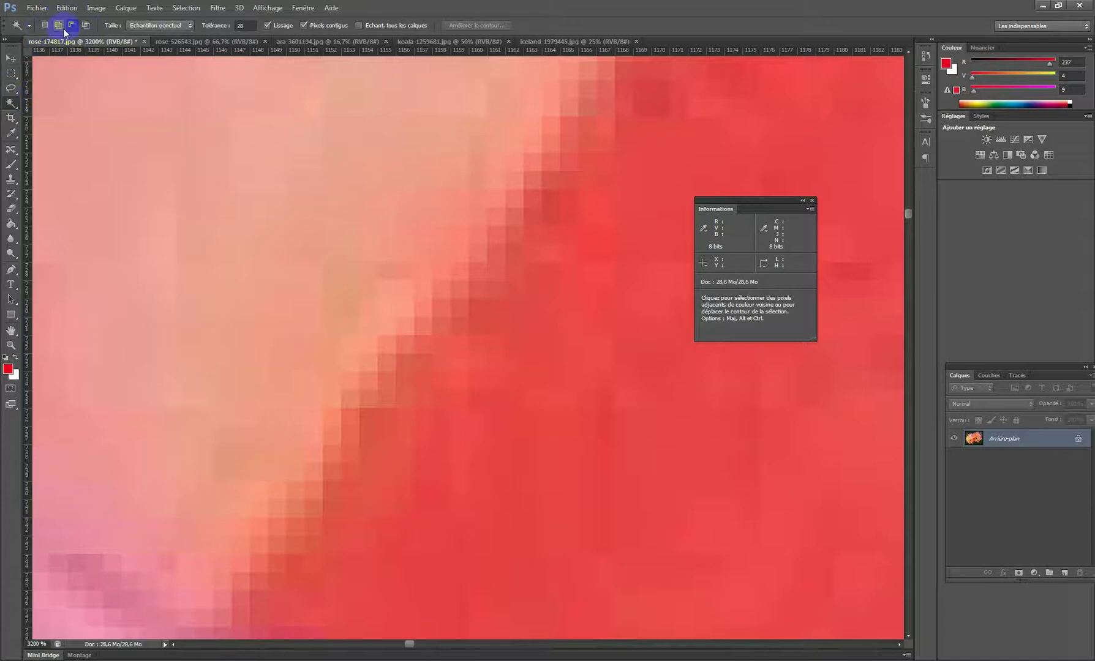
pyautogui.click(188, 27)
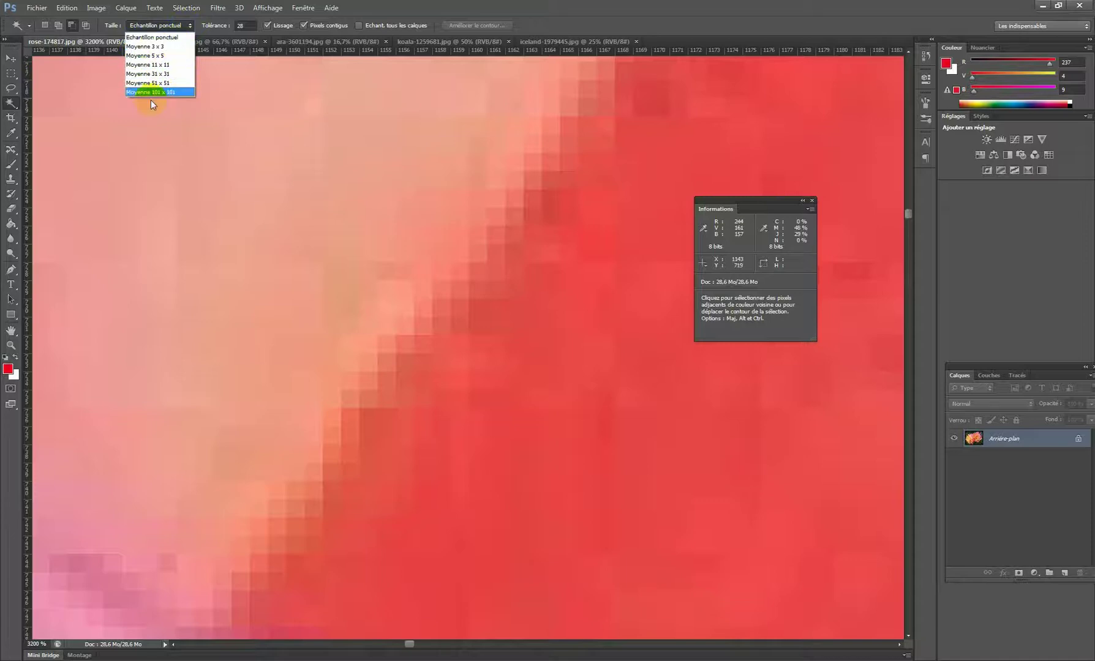
pyautogui.click(157, 38)
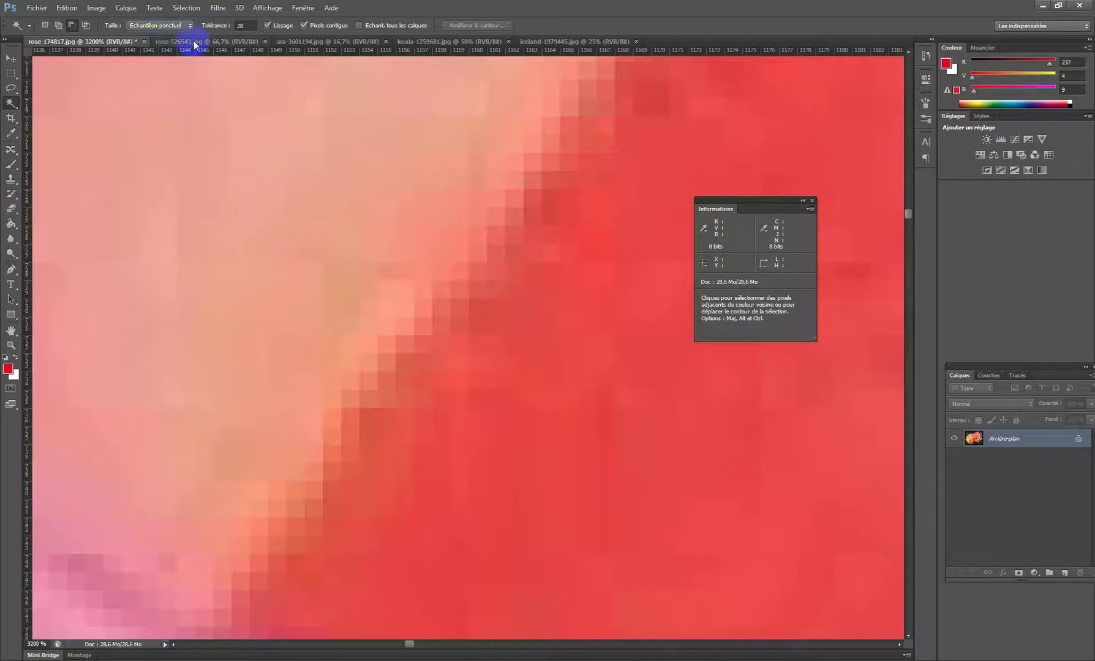
# Step: View the other open rose, macaw, koala and arctic fox images and return to rose-174817.jpg
pyautogui.click(195, 42)
pyautogui.click(316, 41)
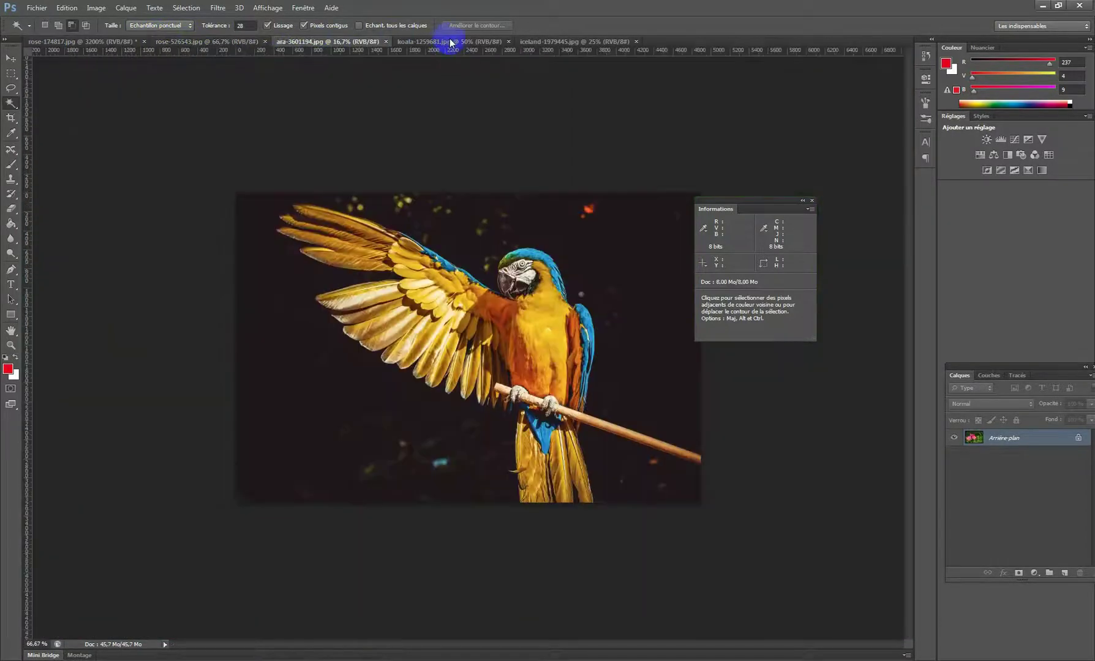
pyautogui.click(444, 41)
pyautogui.click(564, 43)
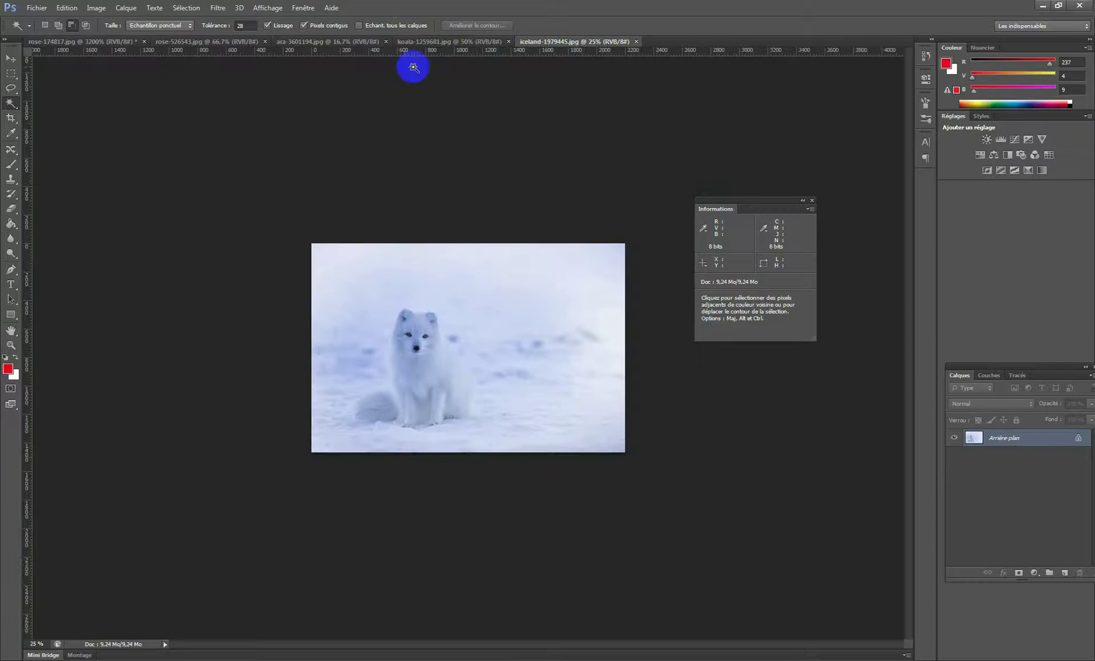
pyautogui.click(71, 43)
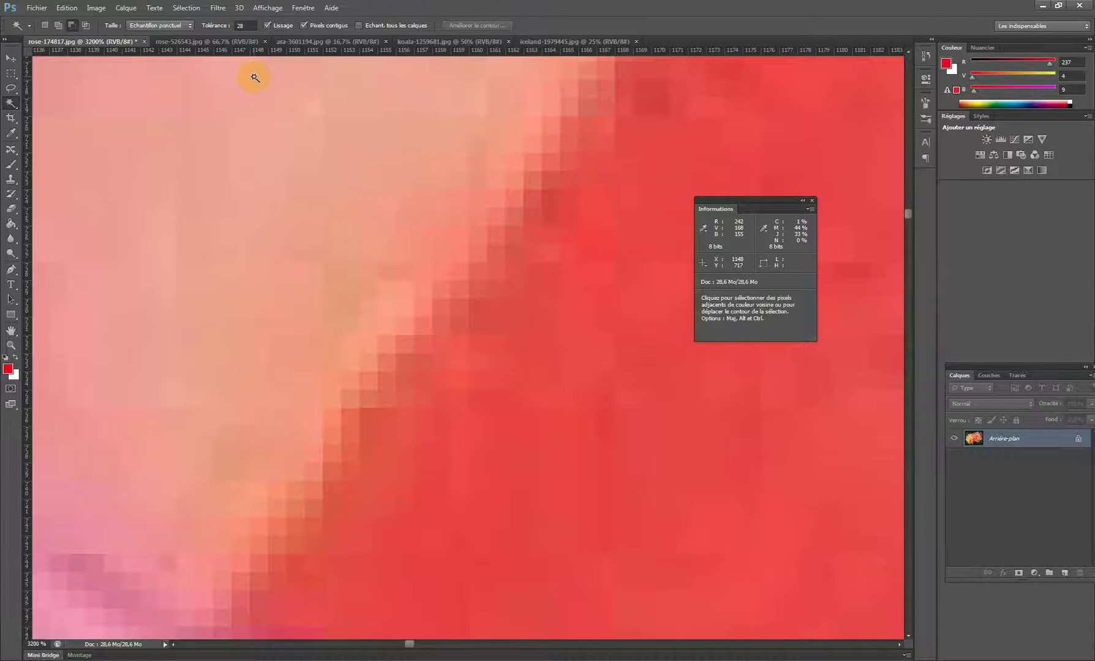
# Step: Check the available Magic Wand sample sizes up to Moyenne 101 x 101 and keep Echantillon ponctuel
pyautogui.click(154, 27)
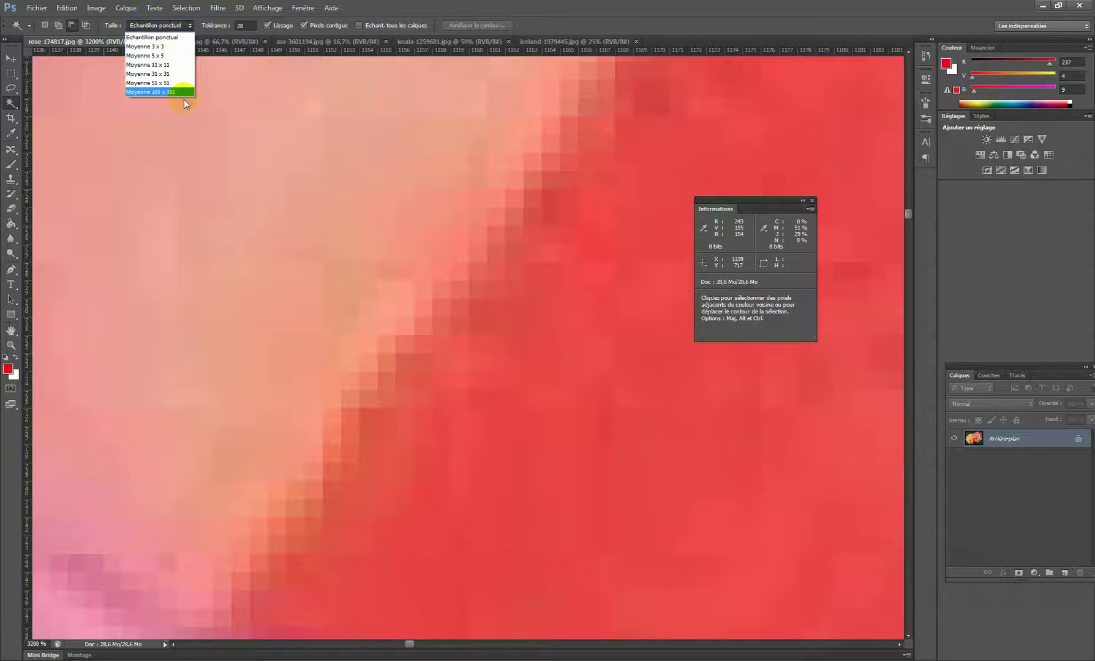
pyautogui.click(153, 37)
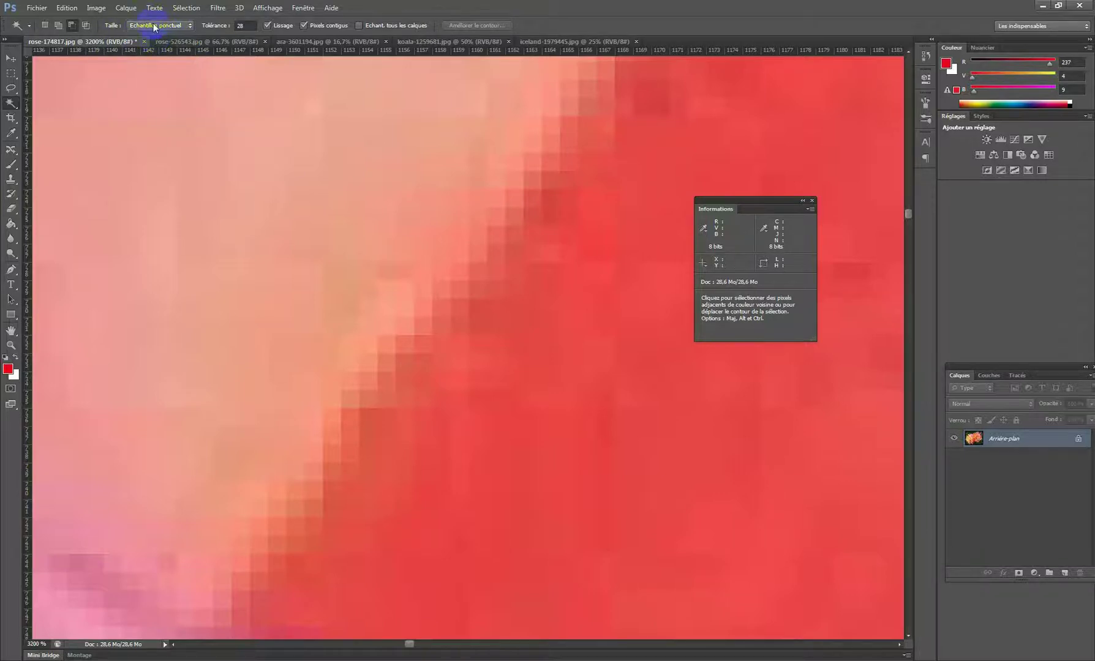
# Step: Trace the upper petal edge of the right-hand rose with the Magnetic Lasso, close the selection and deselect it
pyautogui.keyDown('alt'); pyautogui.click(325, 241); pyautogui.keyUp('alt')
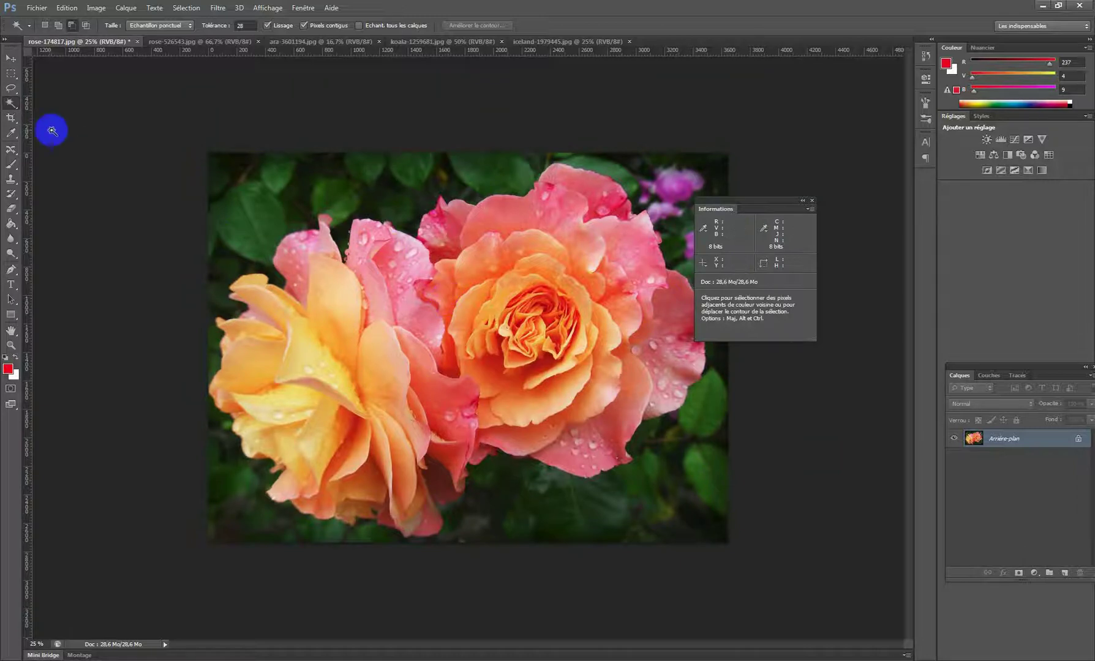
pyautogui.moveTo(10, 107)
pyautogui.mouseDown()
pyautogui.moveTo(58, 115)
pyautogui.moveTo(70, 102)
pyautogui.moveTo(10, 87)
pyautogui.moveTo(63, 107)
pyautogui.mouseUp()
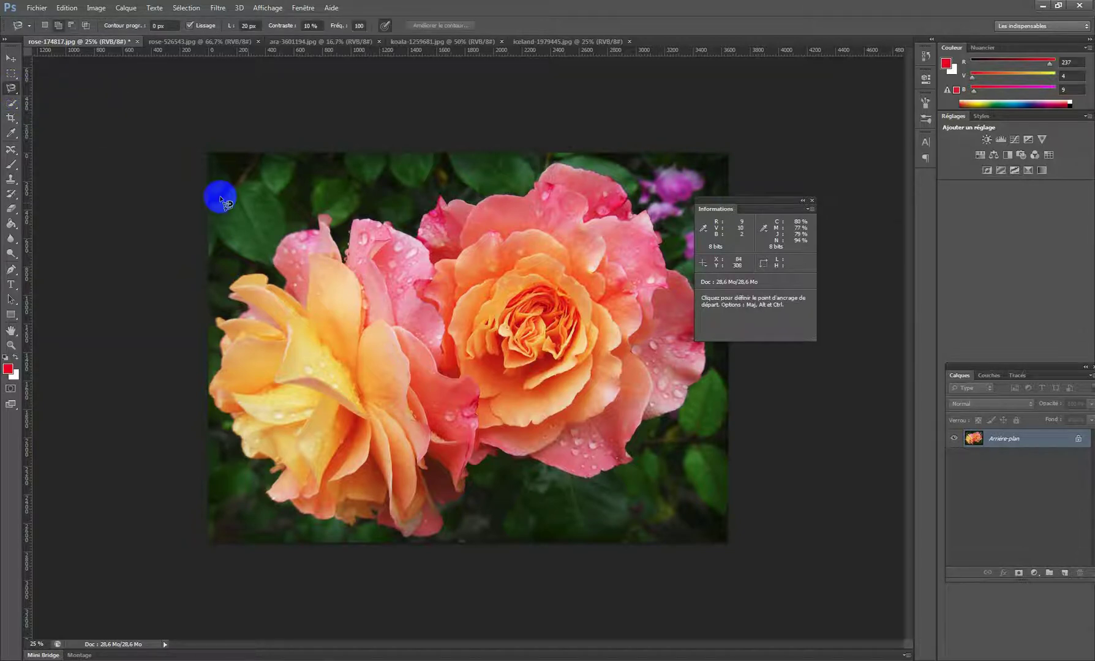
pyautogui.moveTo(439, 206)
pyautogui.mouseDown()
pyautogui.moveTo(440, 195)
pyautogui.moveTo(515, 195)
pyautogui.moveTo(569, 166)
pyautogui.moveTo(600, 177)
pyautogui.mouseUp()
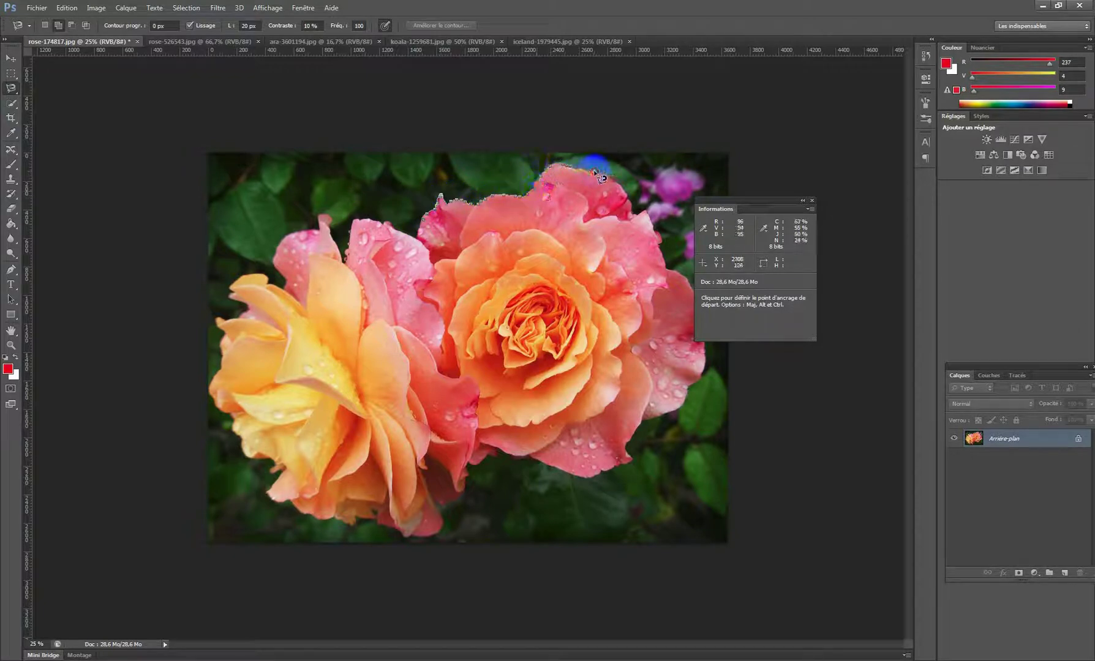
pyautogui.doubleClick(594, 186)
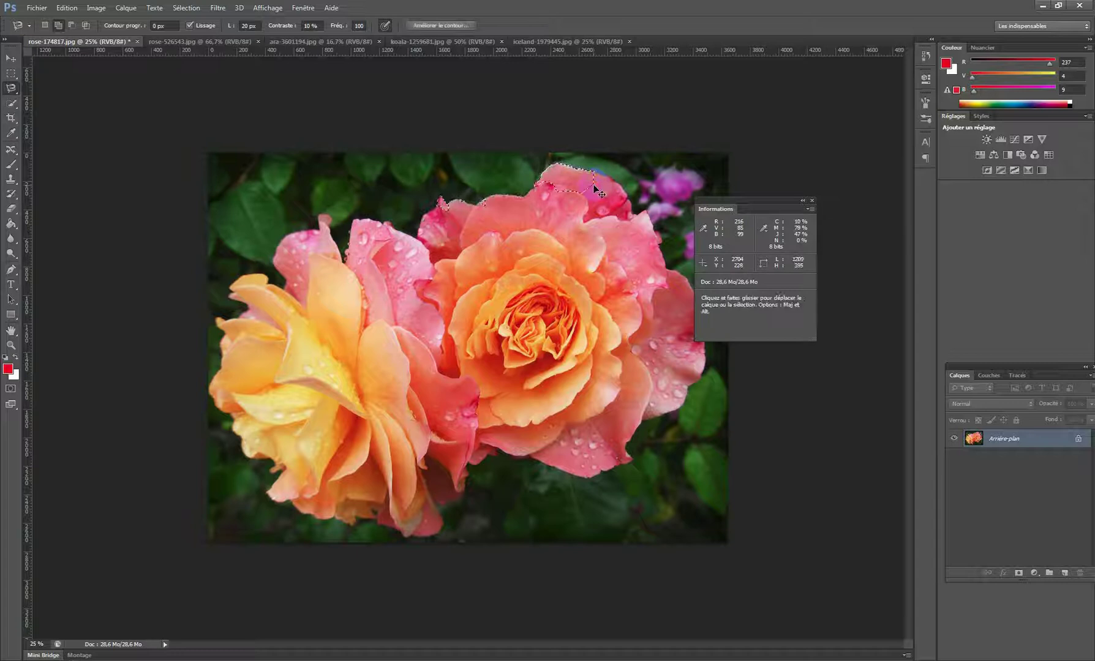
pyautogui.hotkey('ctrl', 'd')
# Step: Sweep the Quick Selection tool across the pink petals of both roses and deselect the result
pyautogui.click(14, 105)
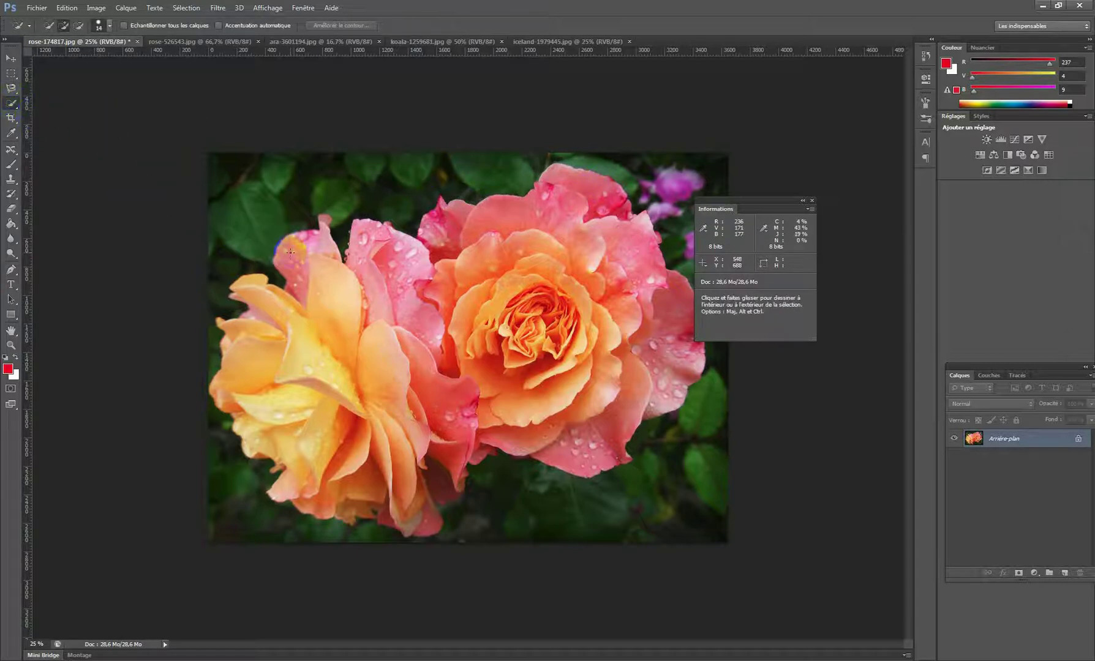
pyautogui.moveTo(297, 245)
pyautogui.mouseDown()
pyautogui.moveTo(335, 269)
pyautogui.moveTo(514, 238)
pyautogui.moveTo(568, 262)
pyautogui.moveTo(611, 298)
pyautogui.moveTo(617, 323)
pyautogui.moveTo(601, 446)
pyautogui.moveTo(664, 324)
pyautogui.moveTo(665, 295)
pyautogui.mouseUp()
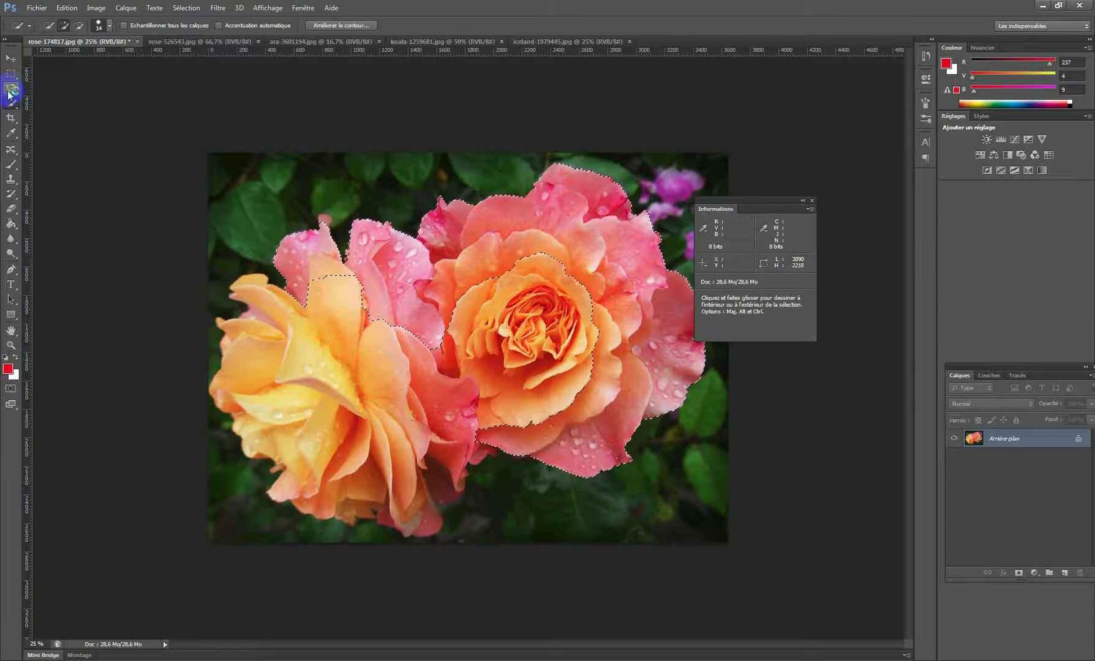
pyautogui.hotkey('ctrl', 'd')
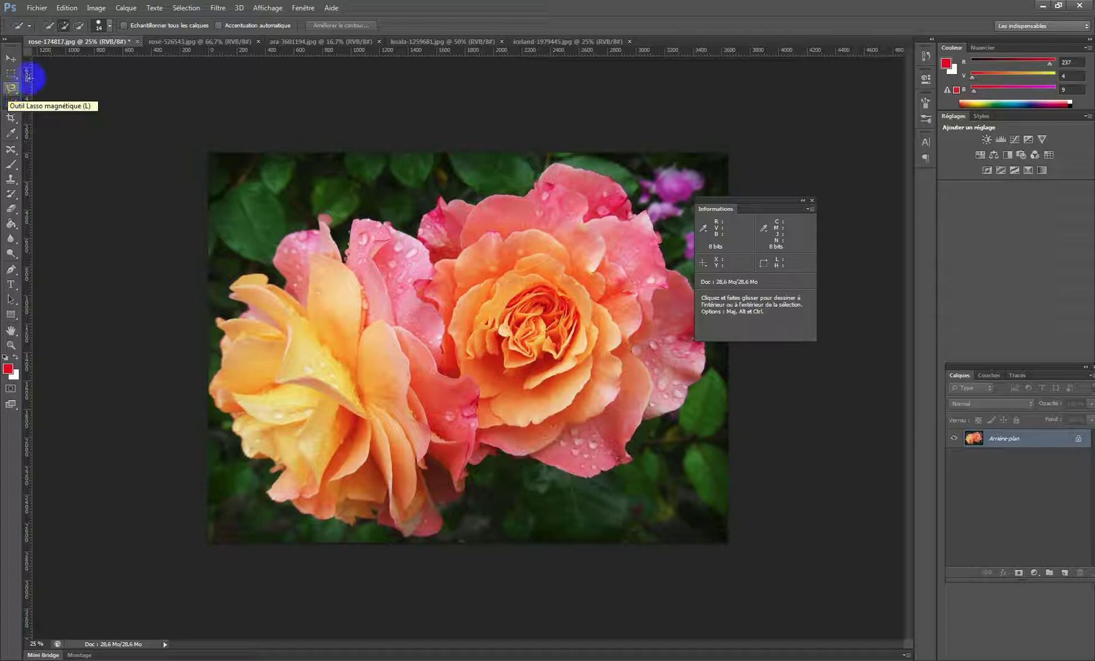
# Step: Set the Magic Wand's tolerance to 1 and sample several spots on the right-hand rose's orange petals
pyautogui.click(12, 109)
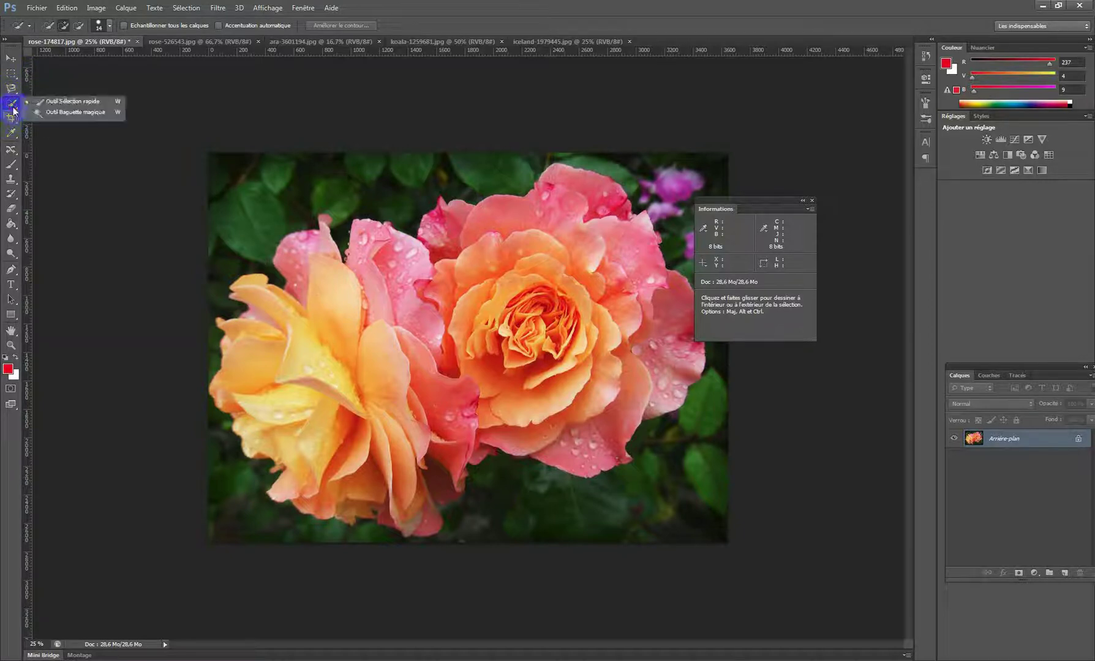
pyautogui.click(55, 112)
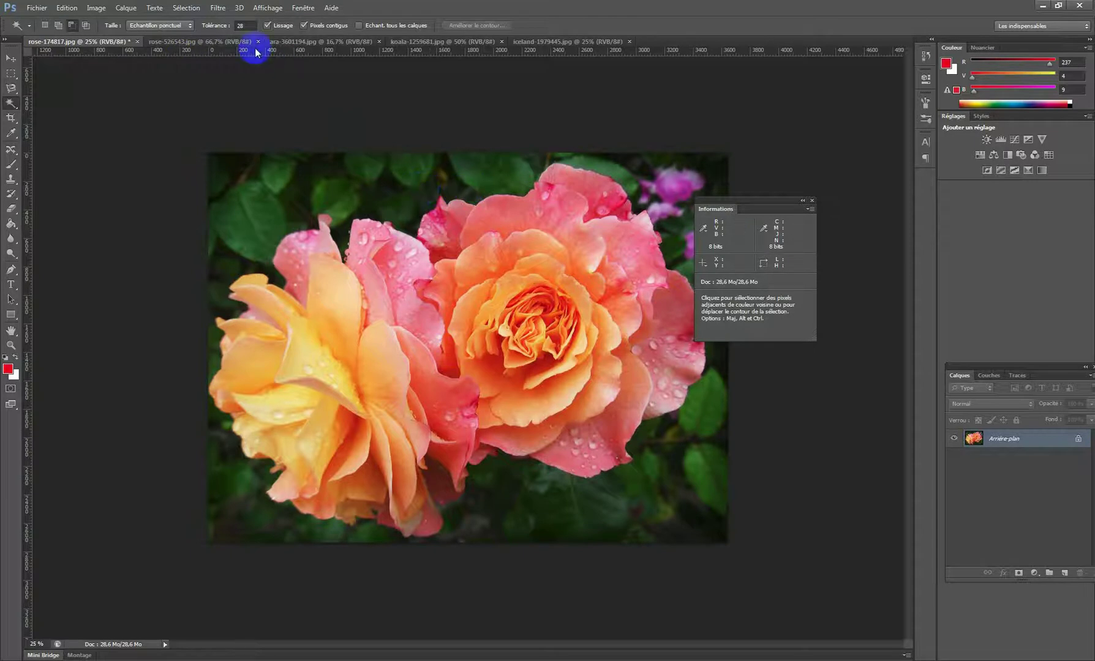
pyautogui.click(222, 27)
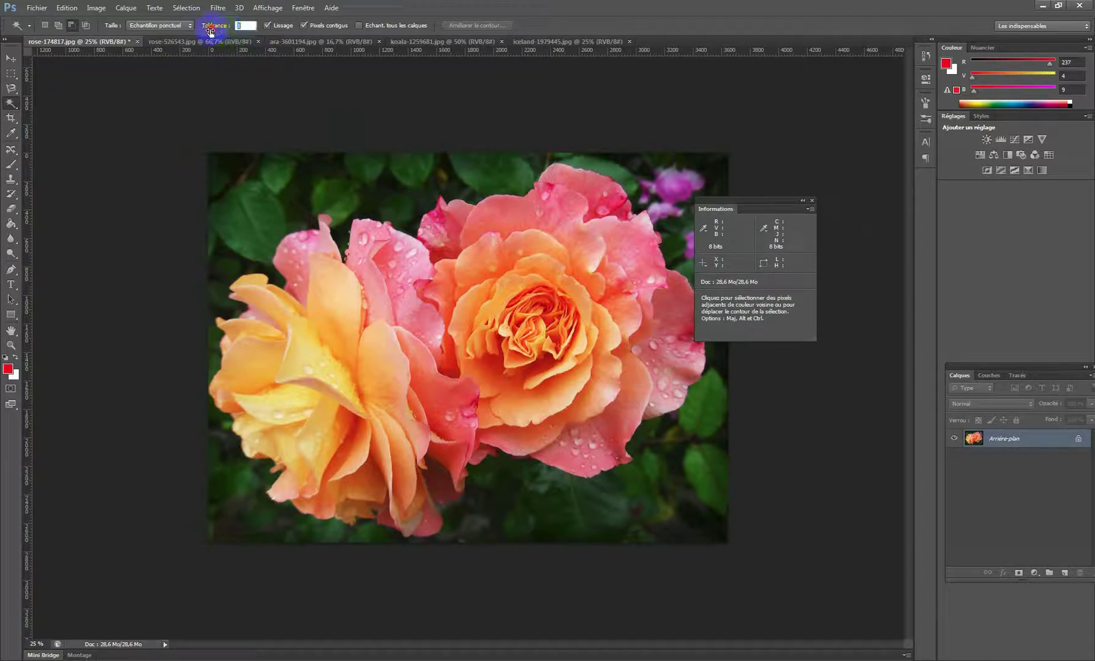
pyautogui.click(457, 236)
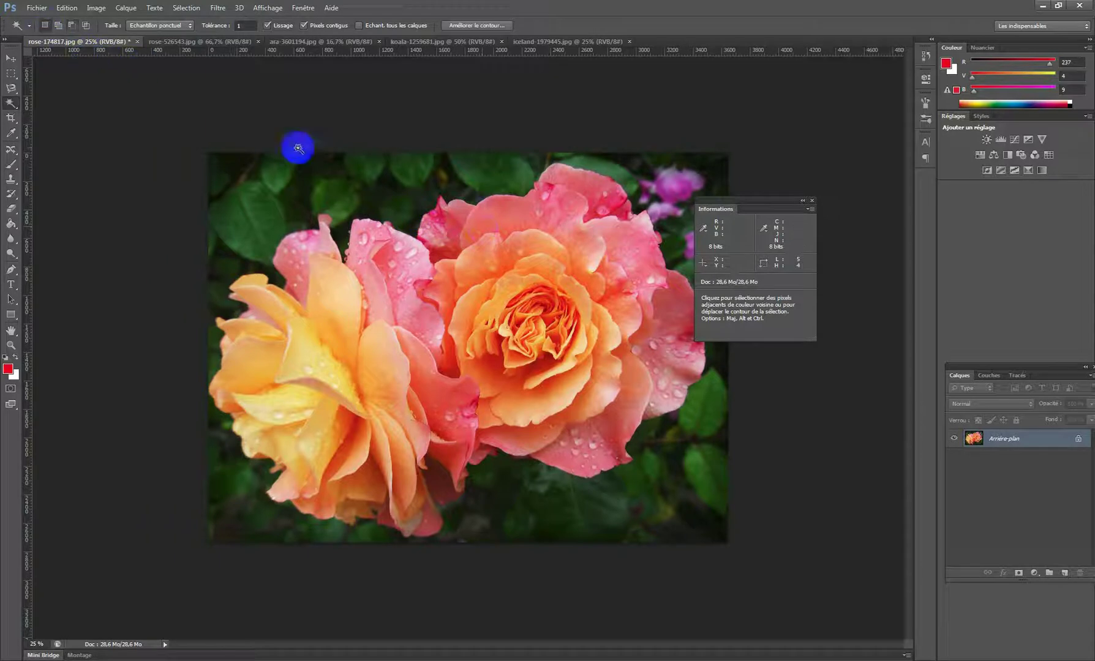
pyautogui.click(496, 265)
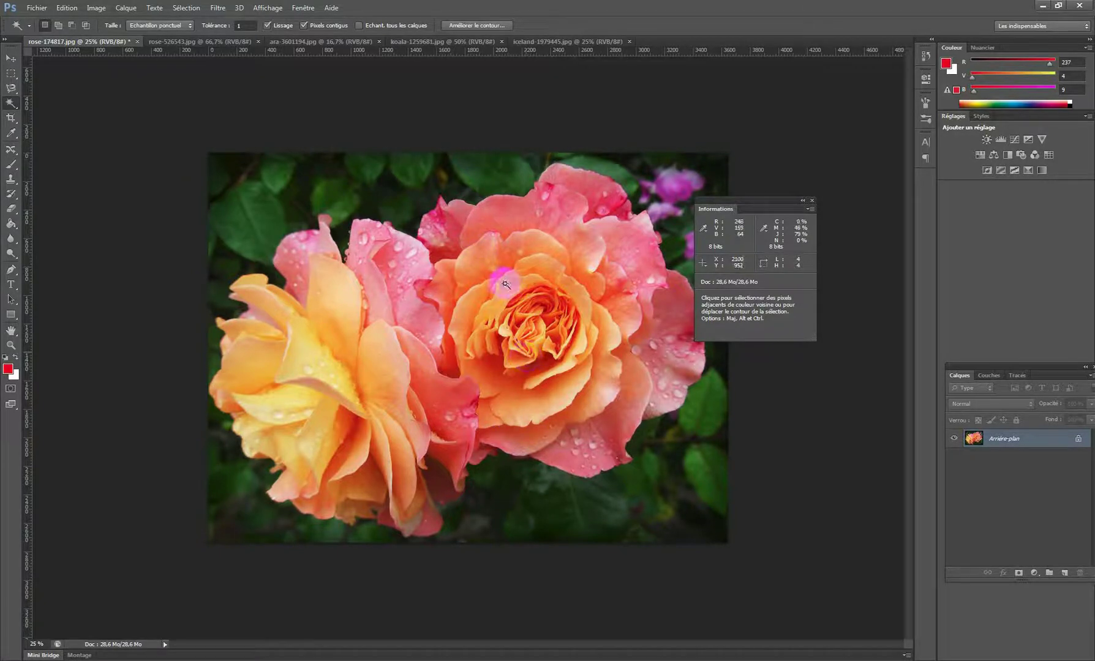
pyautogui.hotkey('ctrl', 'd')
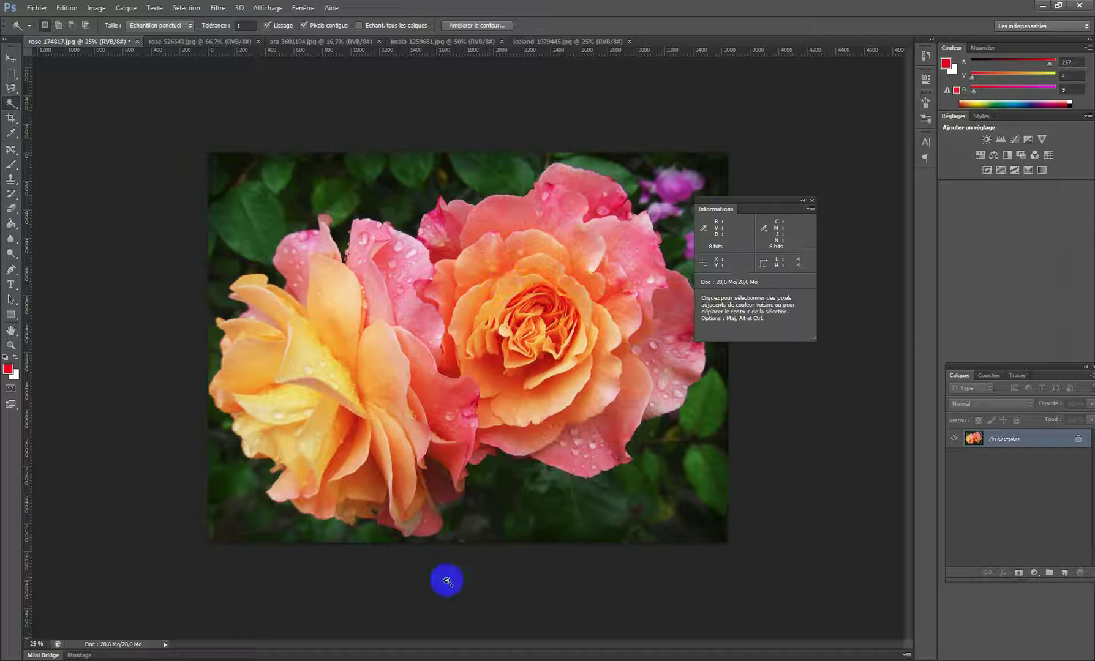
pyautogui.click(489, 345)
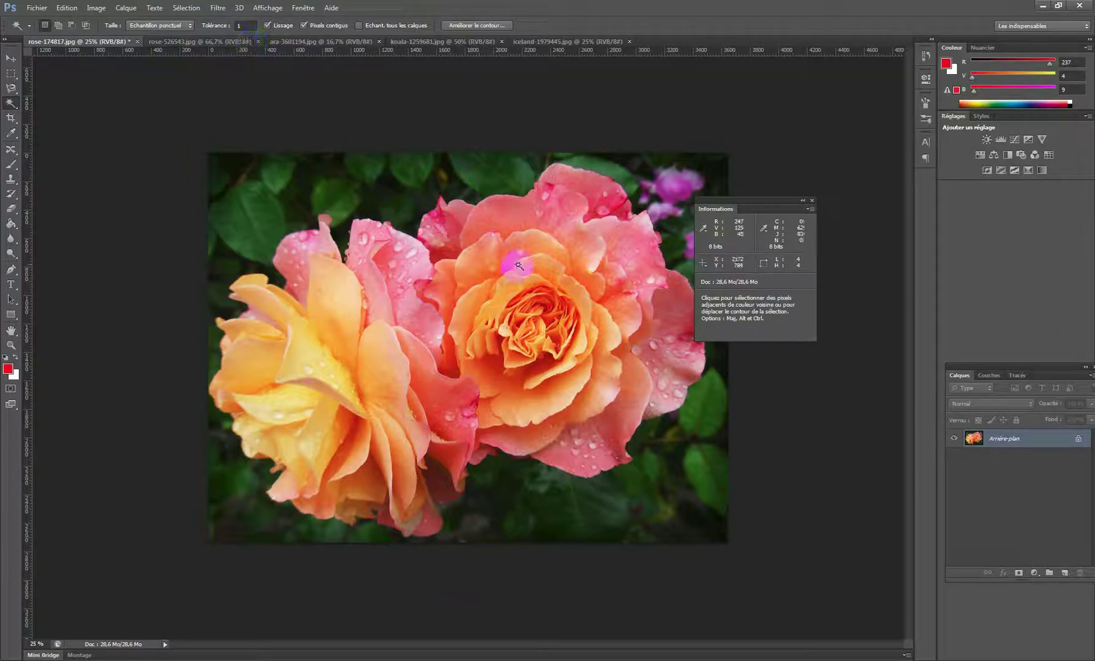
pyautogui.click(549, 281)
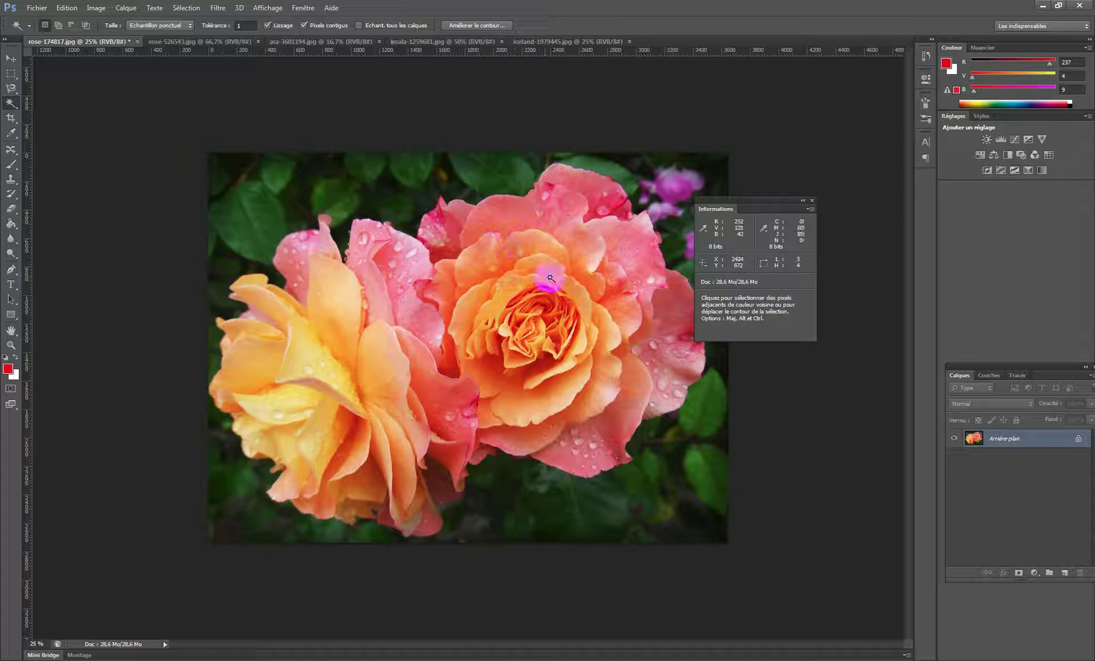
# Step: Raise the Magic Wand's tolerance to 58, sample different petals of the roses and clear the selection
pyautogui.click(216, 27)
pyautogui.moveTo(227, 27); pyautogui.dragTo(228, 28)
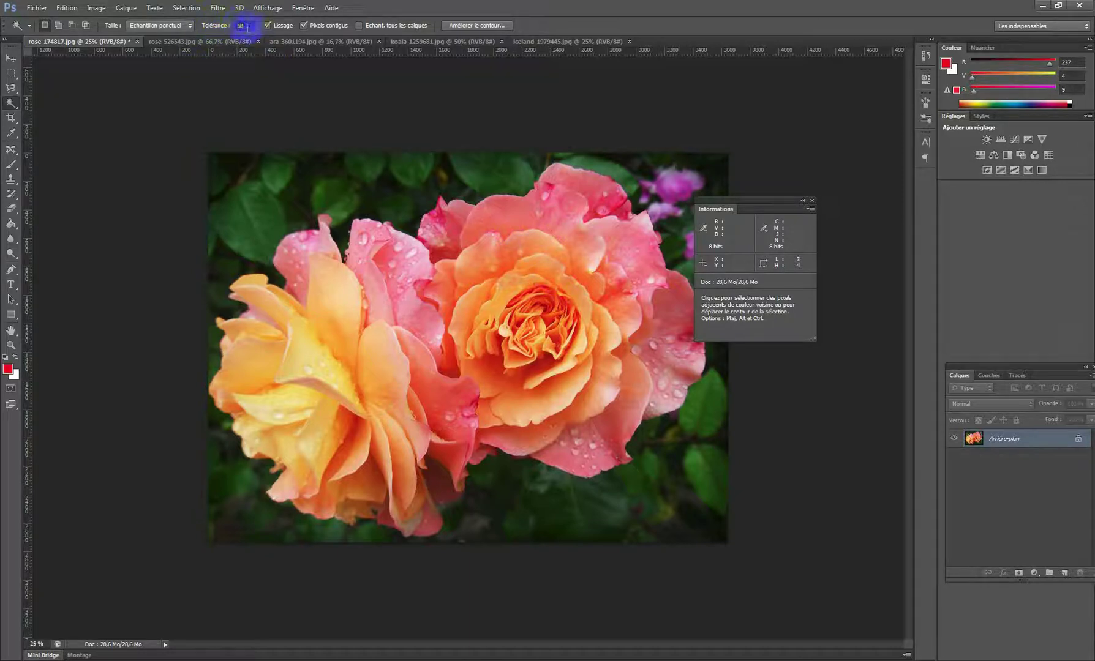
pyautogui.click(497, 281)
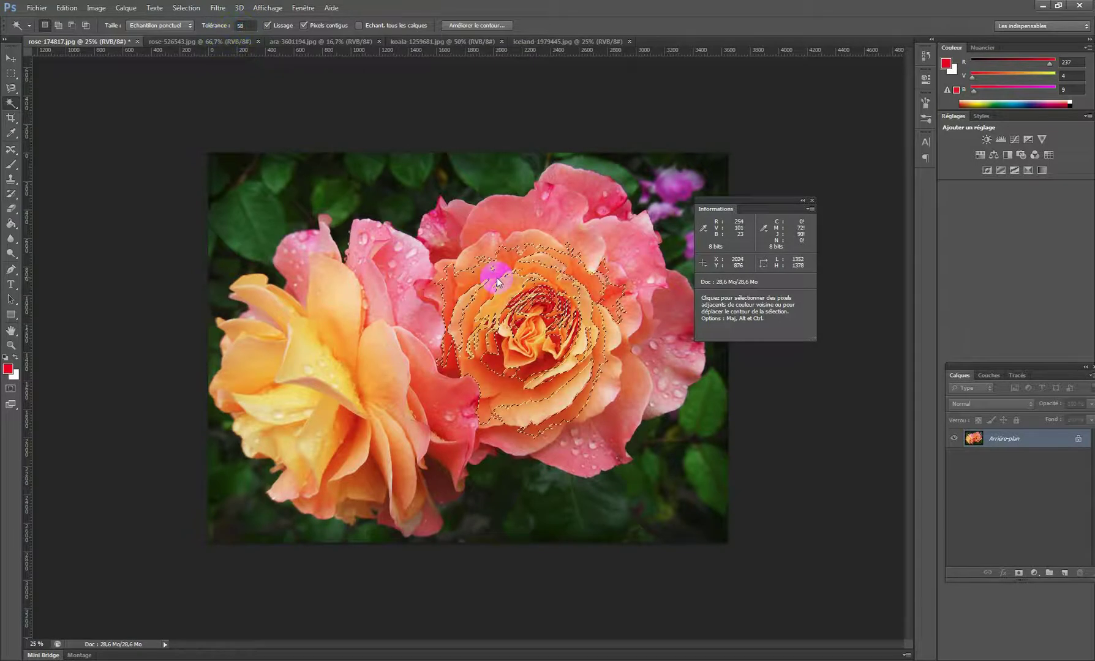
pyautogui.click(484, 254)
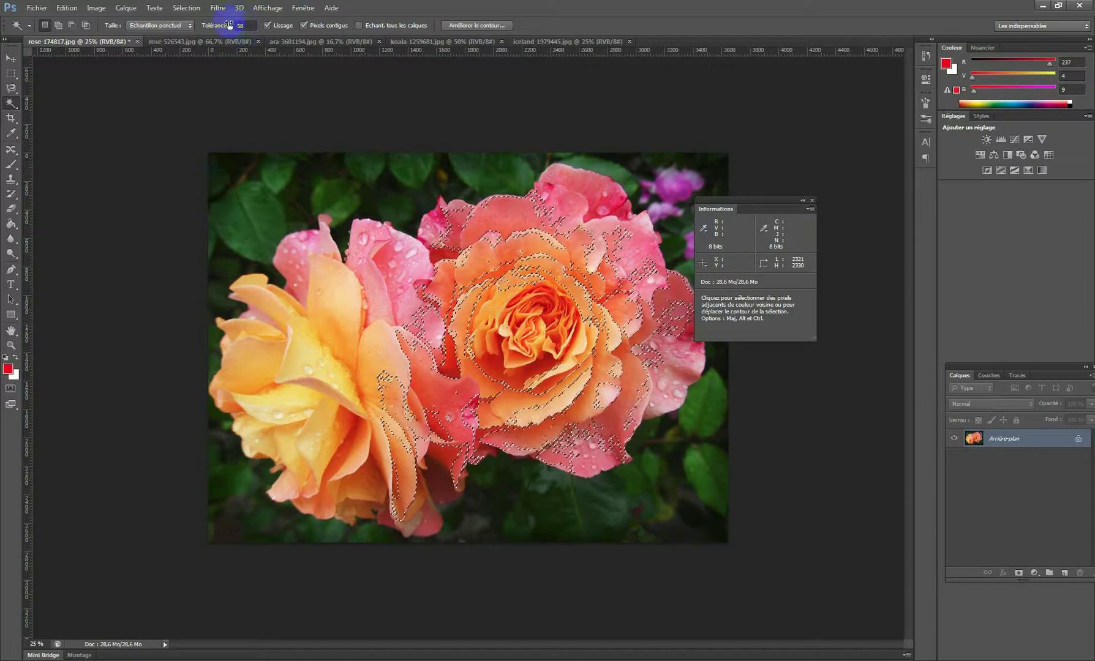
pyautogui.click(439, 298)
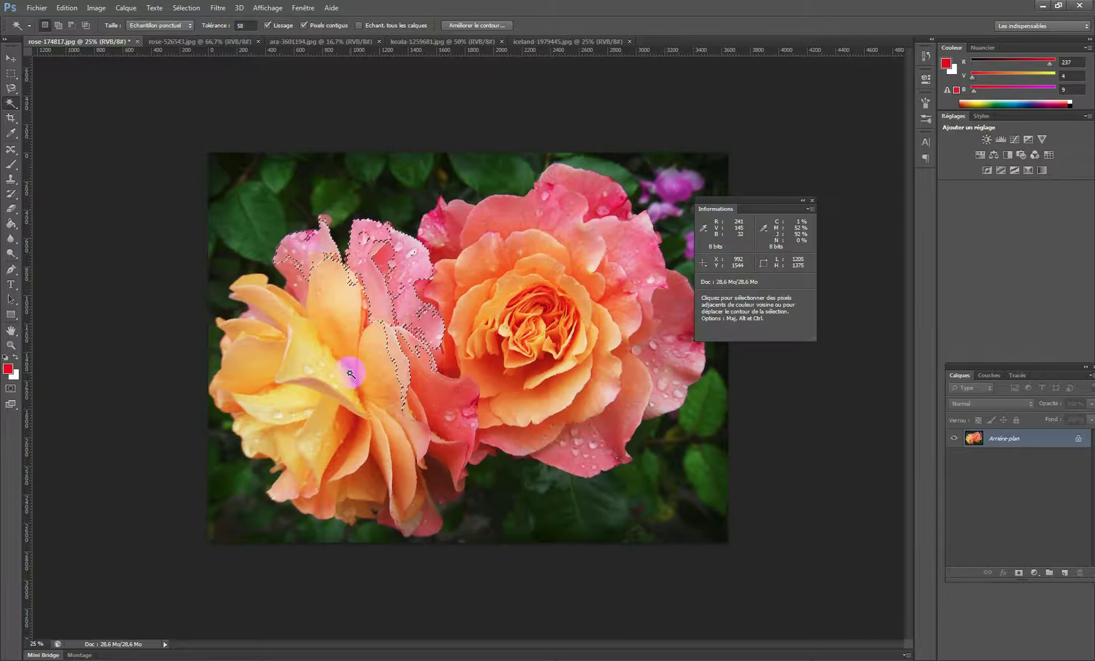
pyautogui.hotkey('ctrl', 'd')
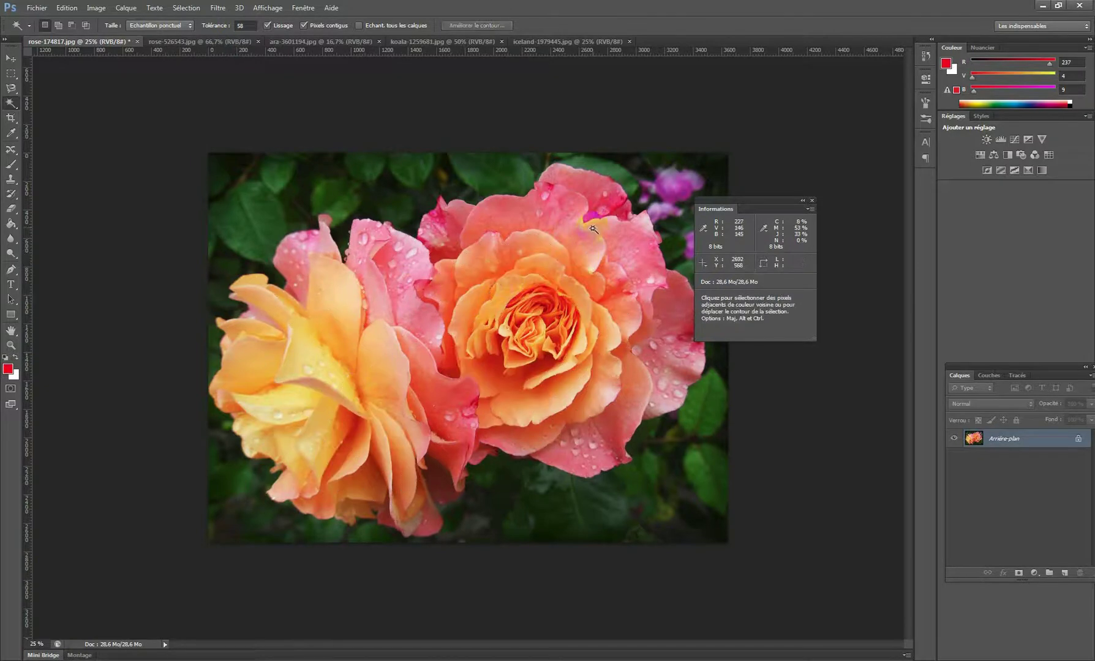
# Step: Test the Magic Wand on the roses at tolerance 97 and at the maximum of 255, and deselect
pyautogui.moveTo(221, 28); pyautogui.dragTo(243, 27)
pyautogui.click(455, 281)
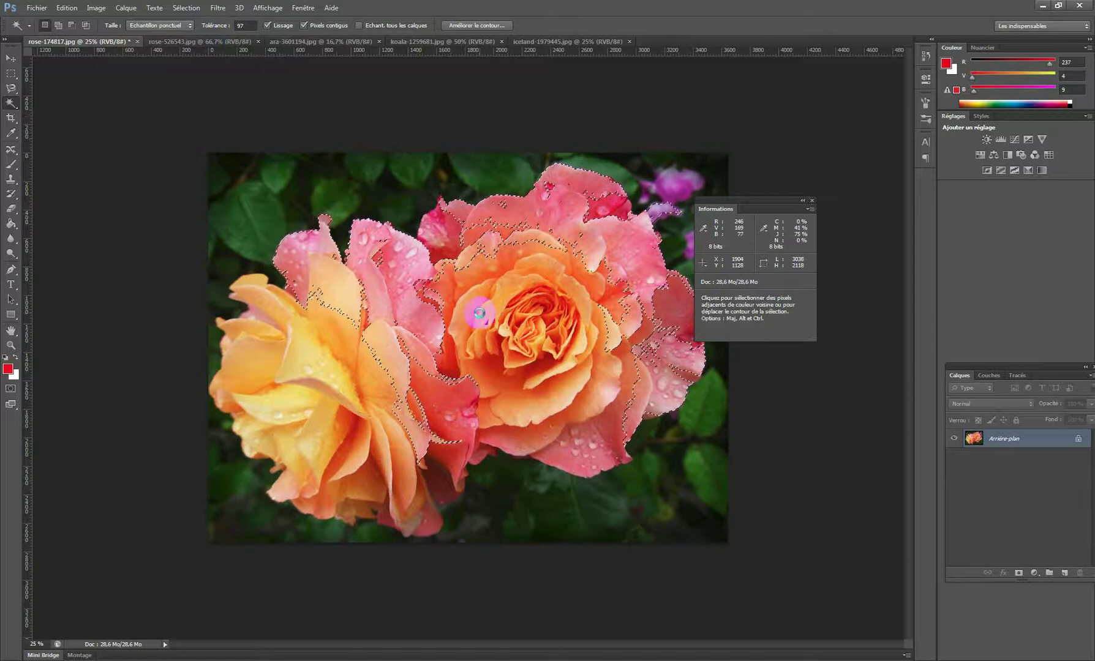
pyautogui.moveTo(215, 25); pyautogui.dragTo(242, 26)
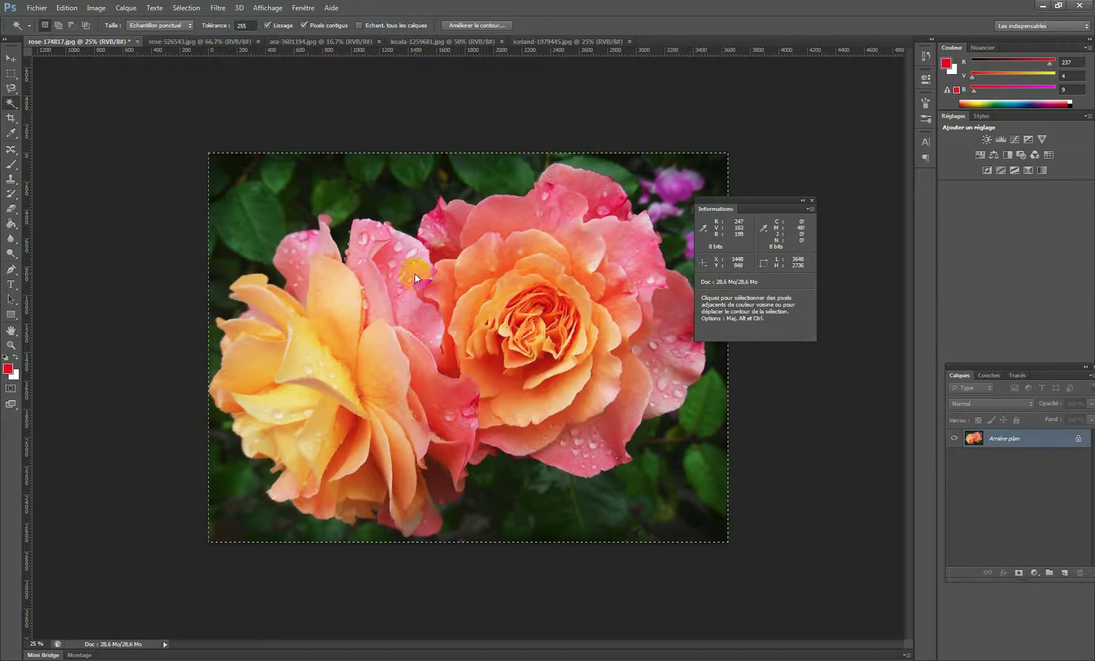
pyautogui.click(591, 150)
pyautogui.click(575, 328)
pyautogui.click(586, 317)
pyautogui.click(371, 153)
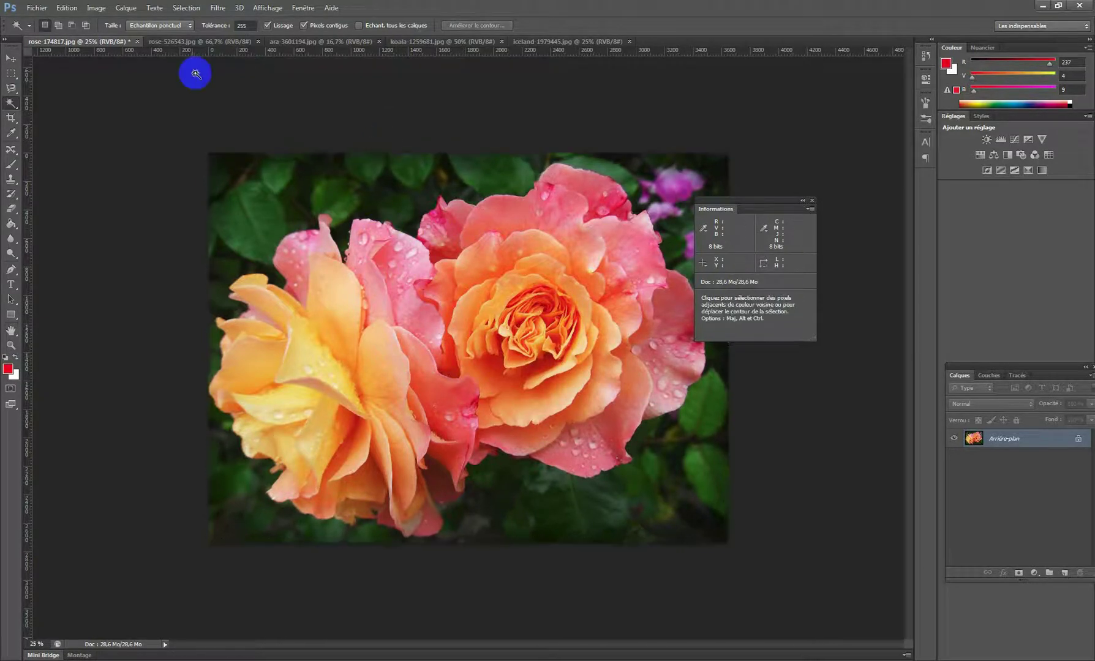
# Step: Switch briefly to the Quick Selection tool and return to the Magic Wand
pyautogui.click(13, 108)
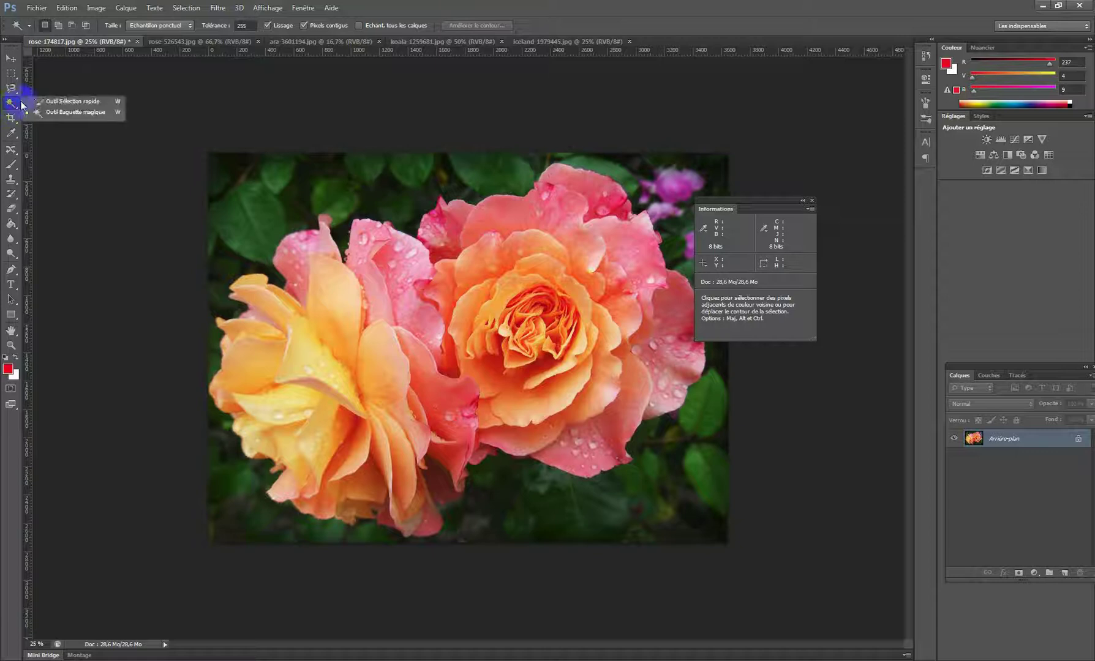
pyautogui.click(64, 103)
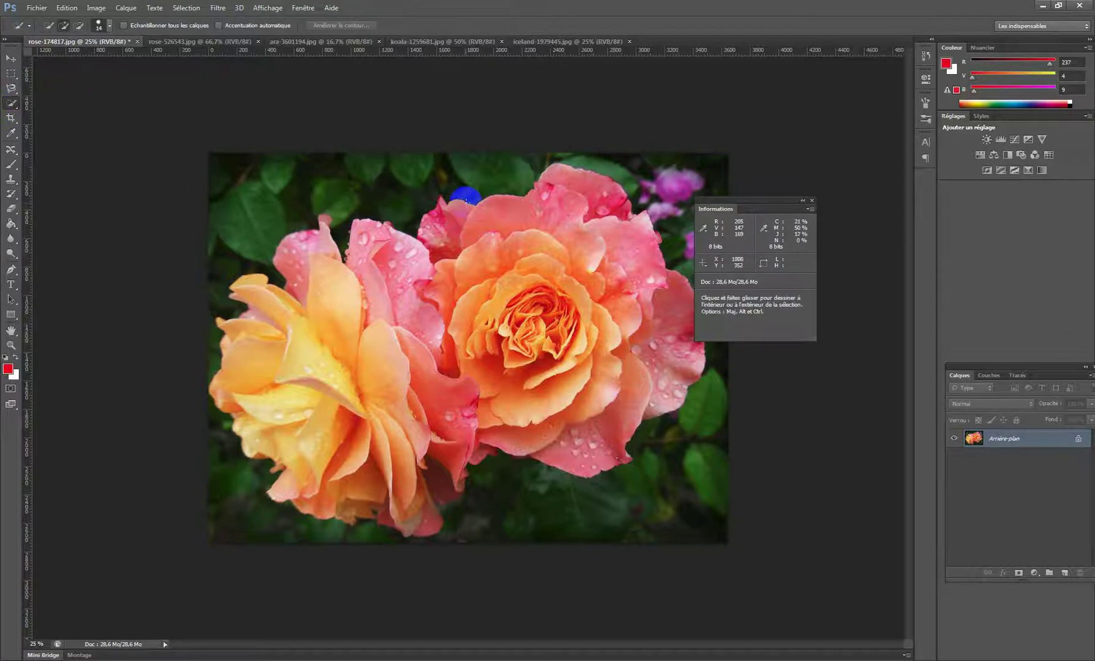
pyautogui.click(13, 108)
pyautogui.click(62, 112)
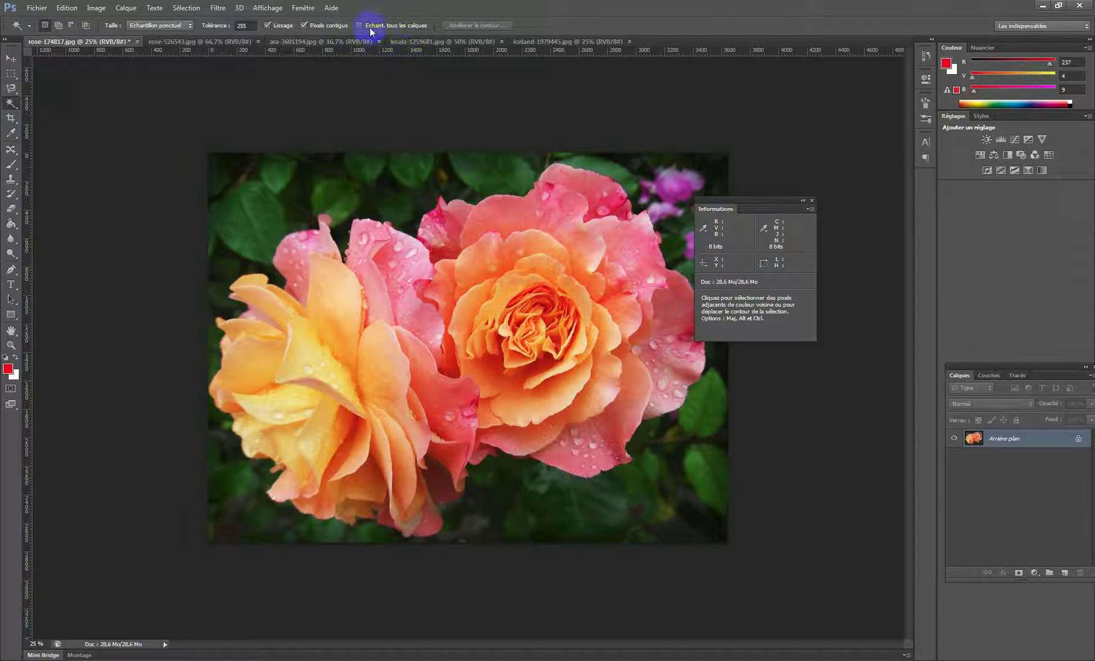
# Step: Create a new document using the Papier format international preset
pyautogui.hotkey('ctrl', 'n')
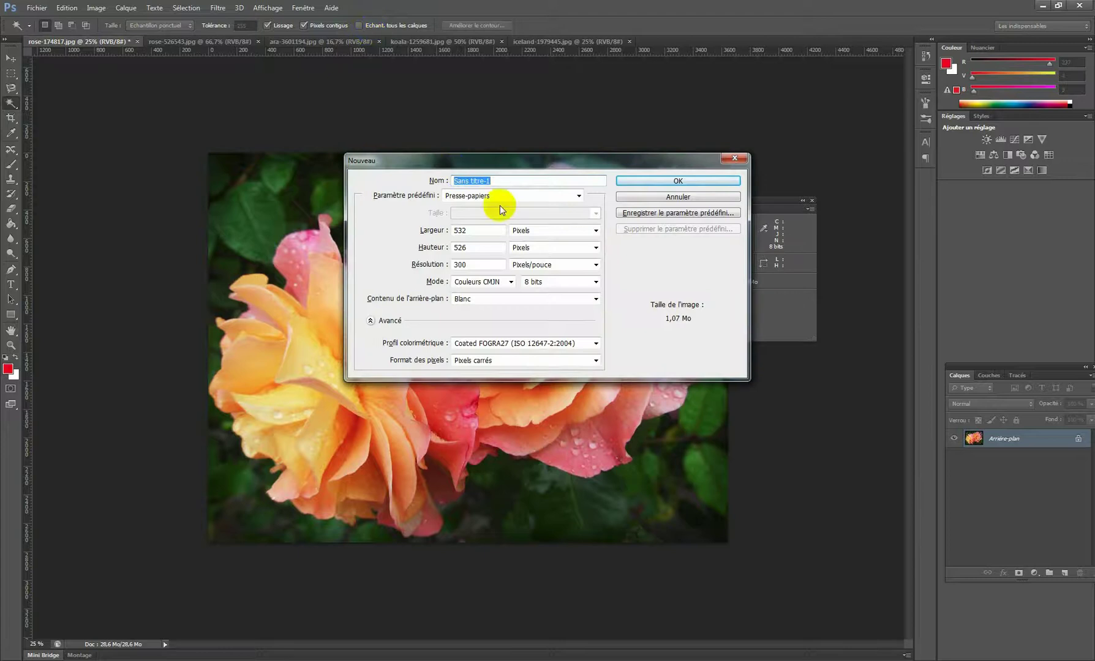
pyautogui.click(483, 199)
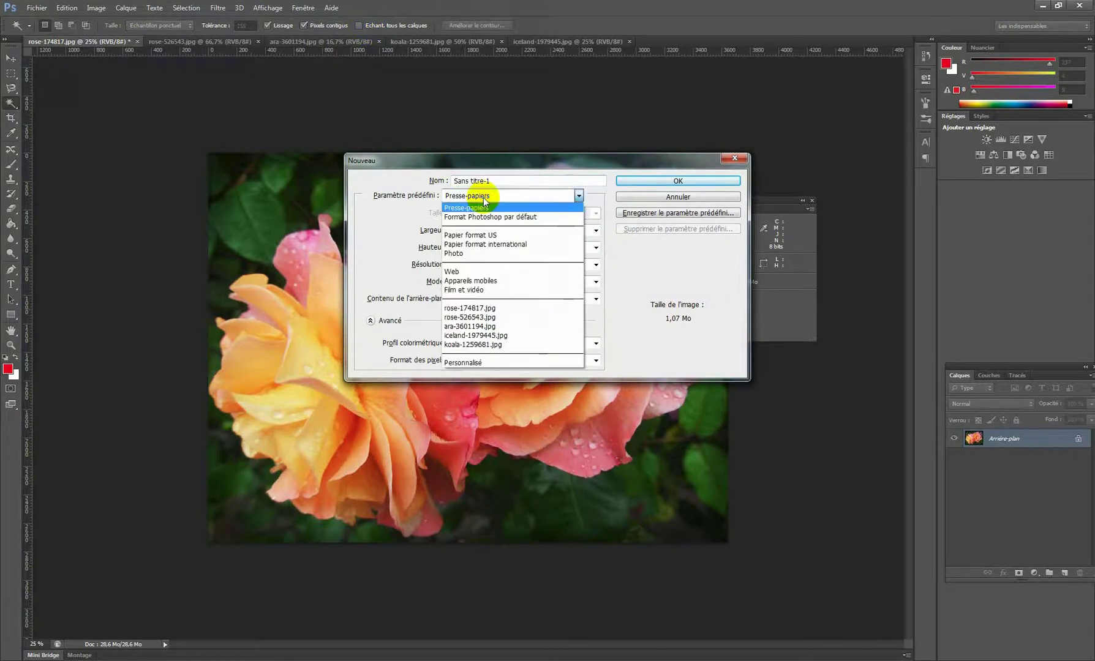
pyautogui.click(496, 246)
pyautogui.click(666, 181)
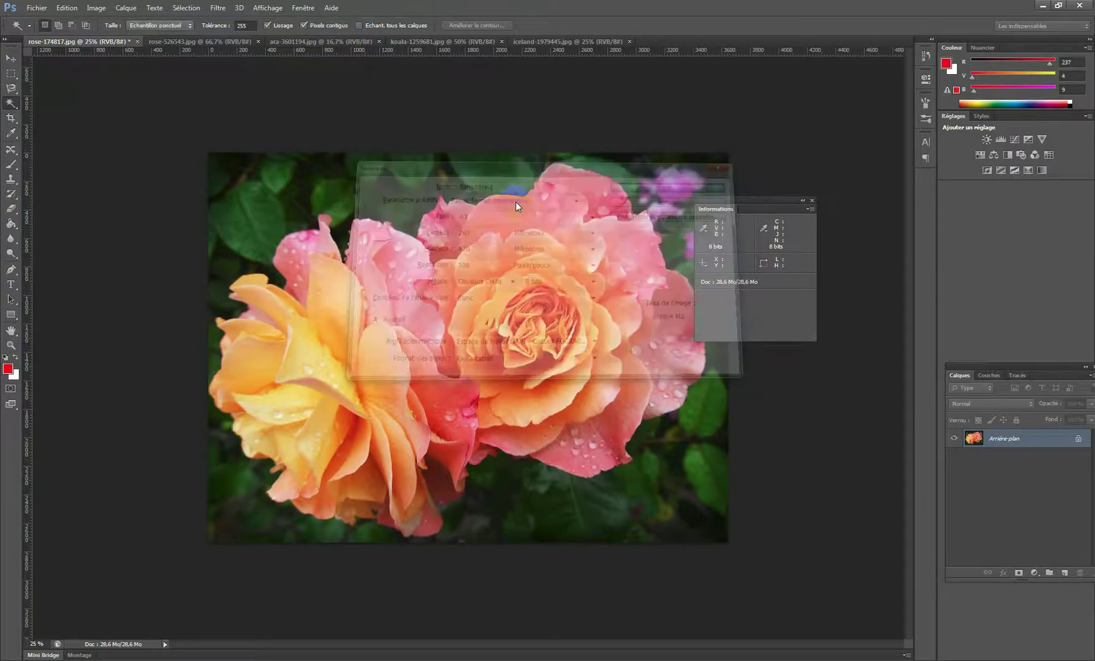
# Step: Draw a rectangular selection about 607 x 799 px and fill it with red in three separate places on the white page
pyautogui.click(12, 73)
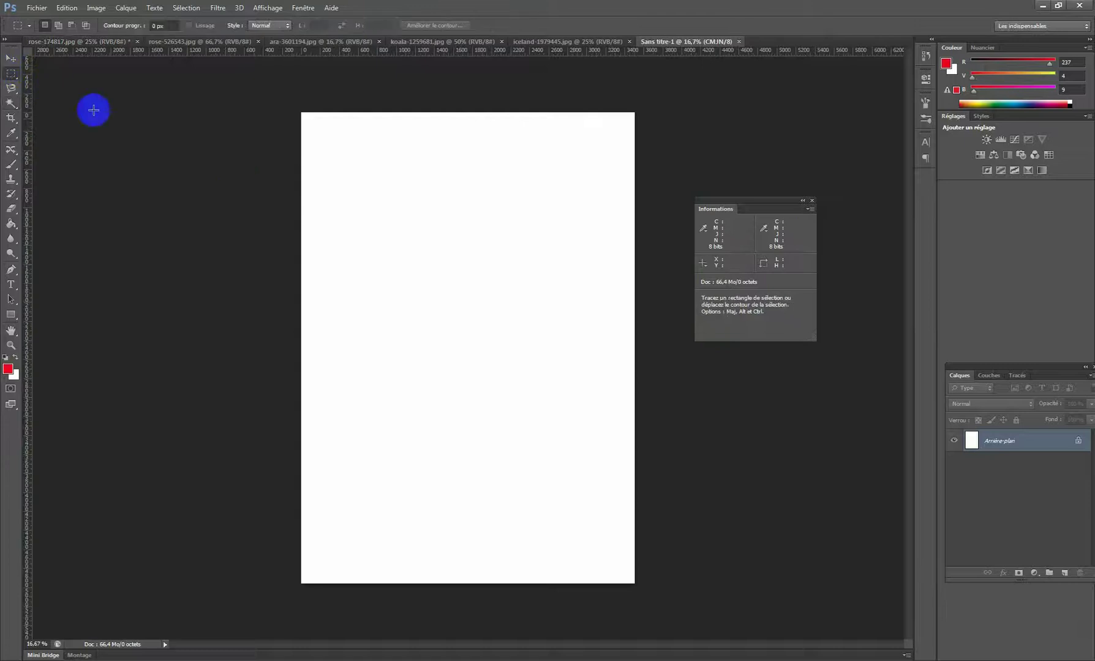
pyautogui.moveTo(357, 225); pyautogui.dragTo(414, 299)
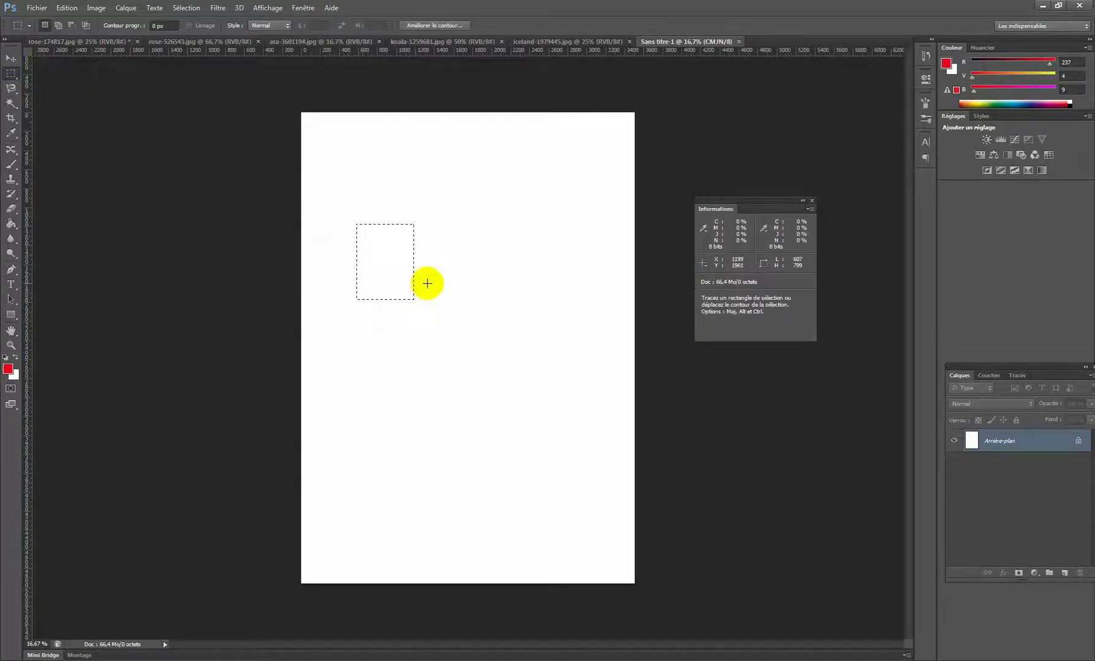
pyautogui.hotkey('alt', 'BackSpace')
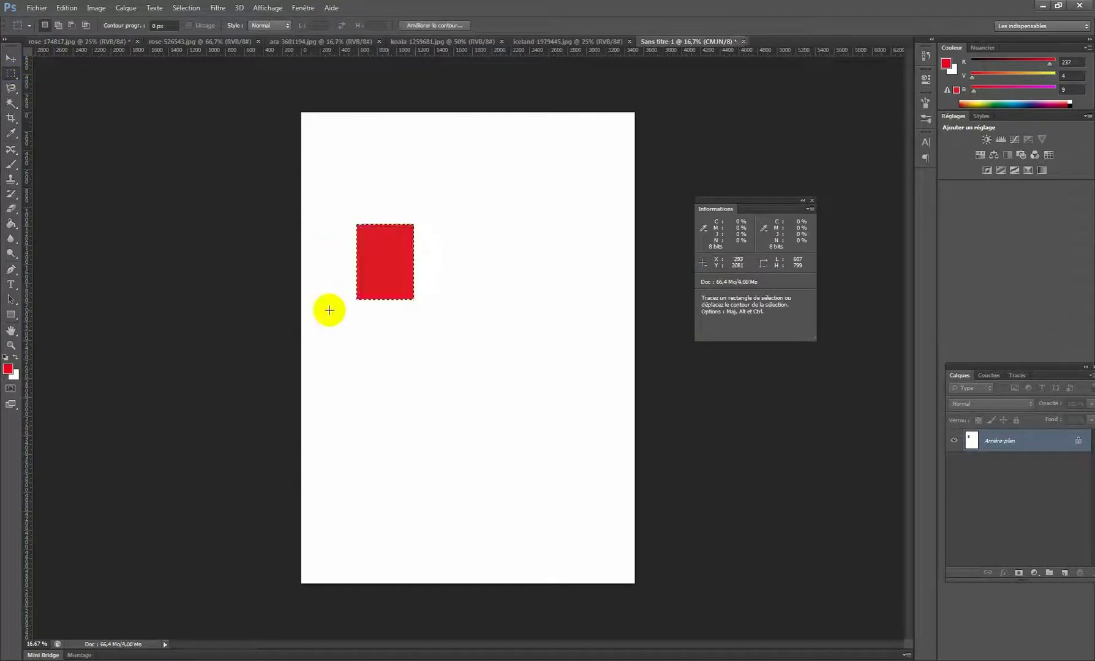
pyautogui.moveTo(393, 249); pyautogui.dragTo(366, 459)
pyautogui.hotkey('alt', 'BackSpace')
pyautogui.hotkey('alt', 'BackSpace')
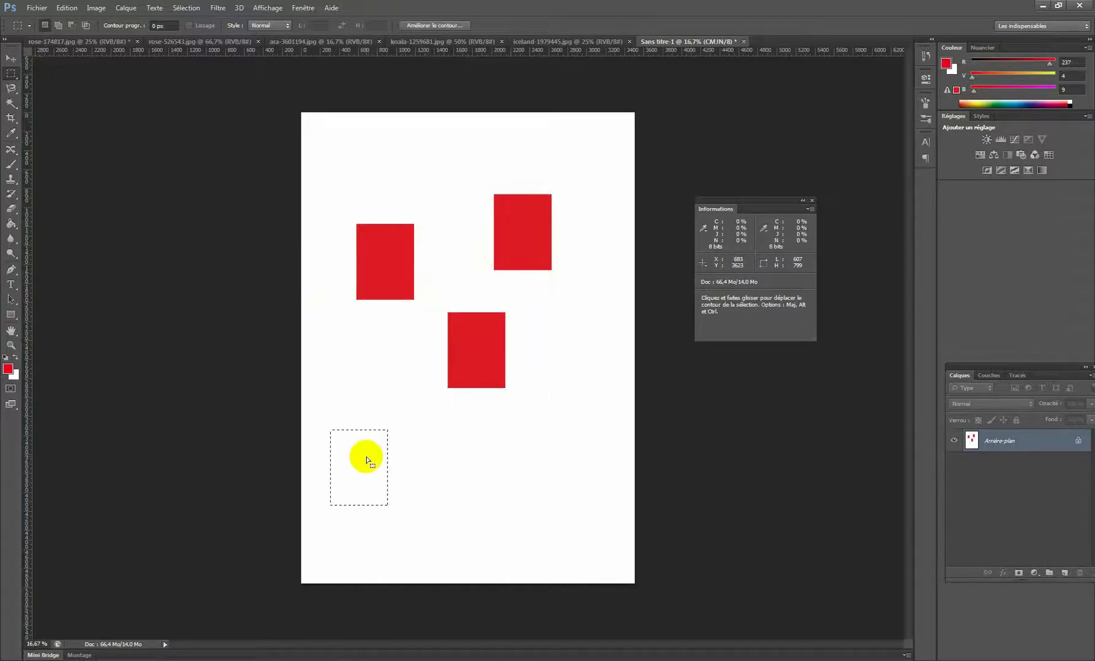
# Step: Set the foreground colour to a medium blue and fill the rectangular selection with it in three separate places on the lower page
pyautogui.click(7, 369)
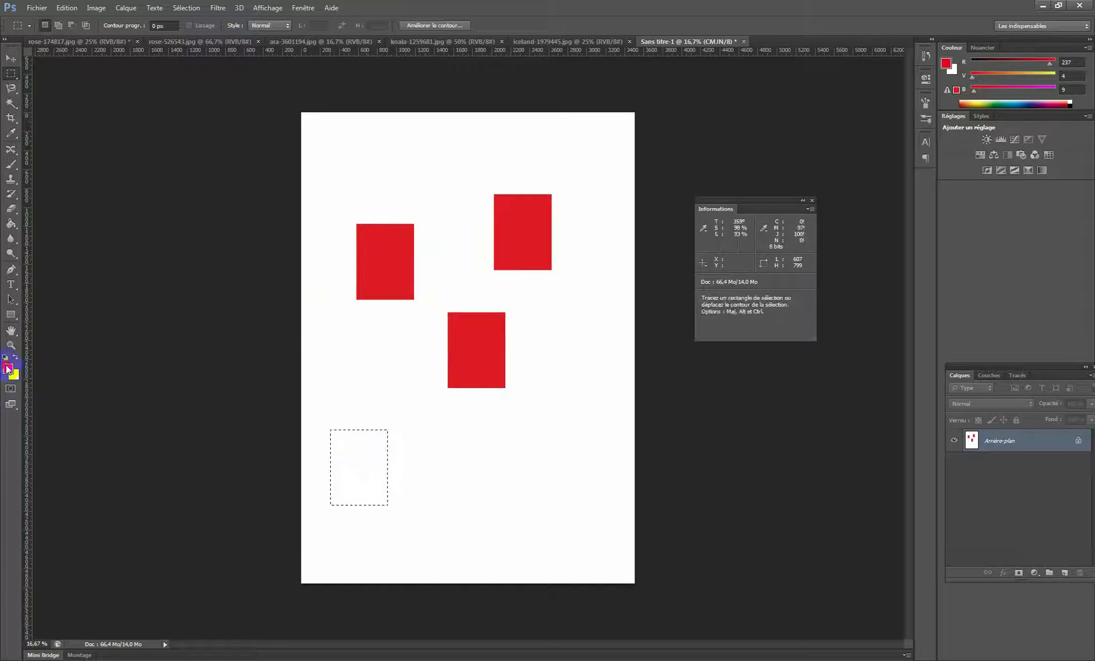
pyautogui.click(285, 194)
pyautogui.click(240, 165)
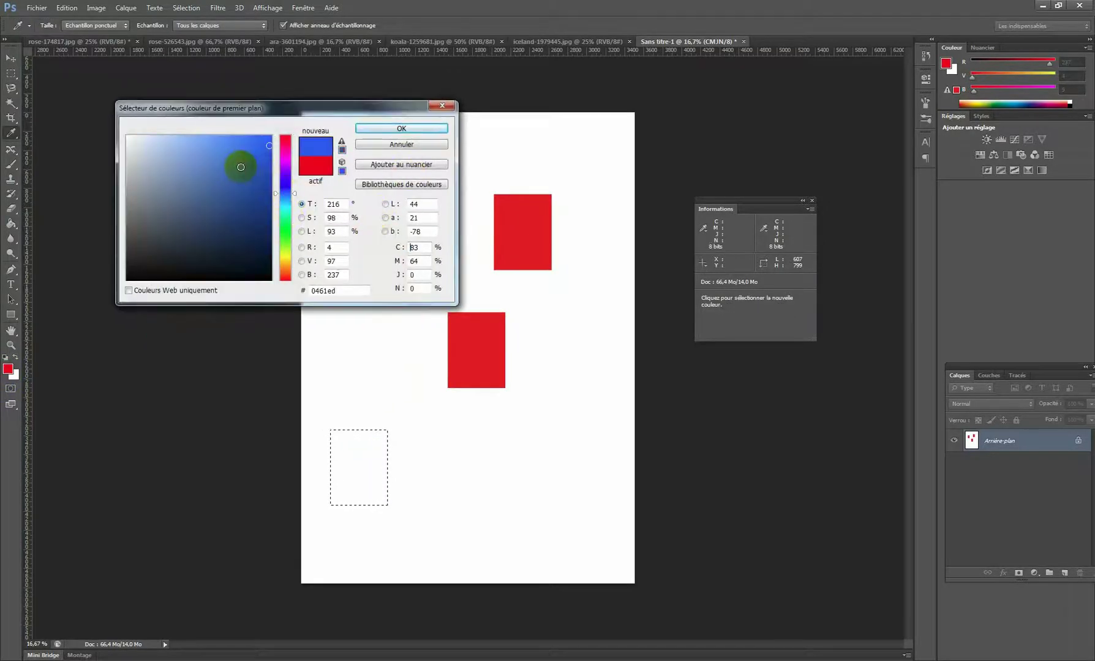
pyautogui.click(419, 126)
pyautogui.hotkey('alt', 'BackSpace')
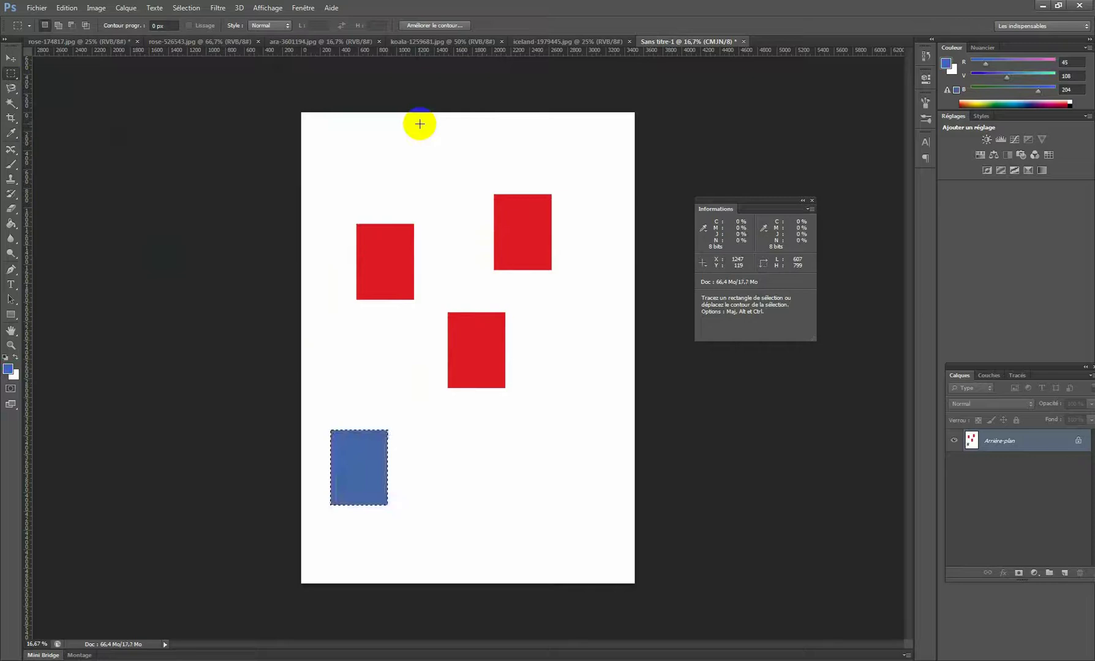
pyautogui.moveTo(380, 463); pyautogui.dragTo(568, 392)
pyautogui.hotkey('alt', 'BackSpace')
pyautogui.hotkey('alt', 'BackSpace')
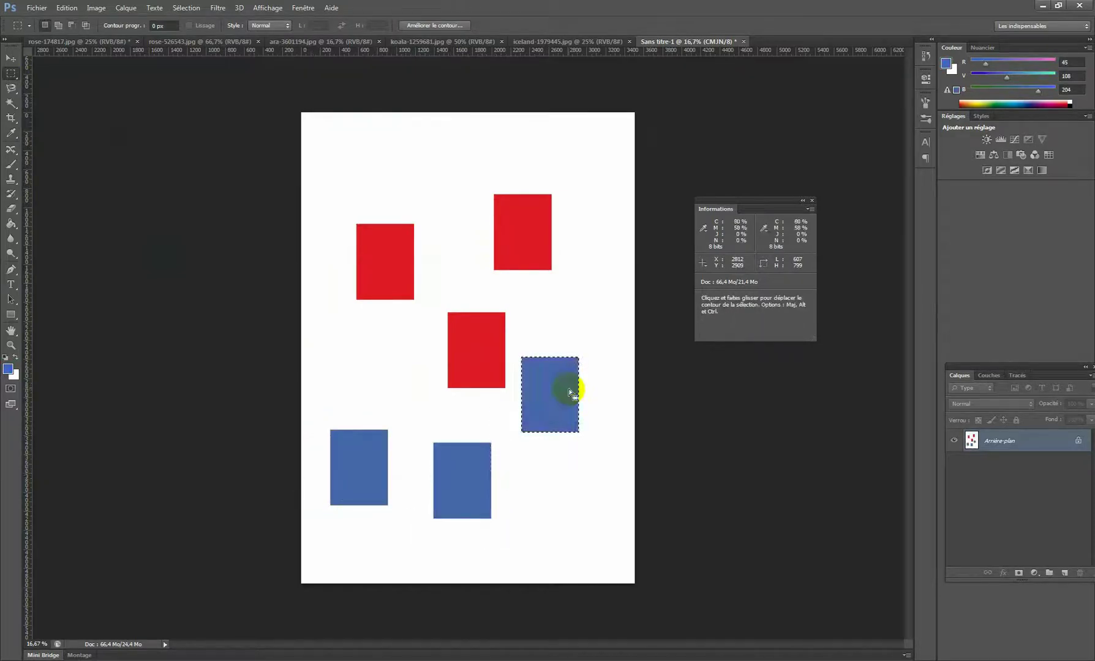
# Step: Contract the selection around the rightmost blue rectangle by 20 pixels
pyautogui.click(186, 8)
pyautogui.moveTo(220, 134)
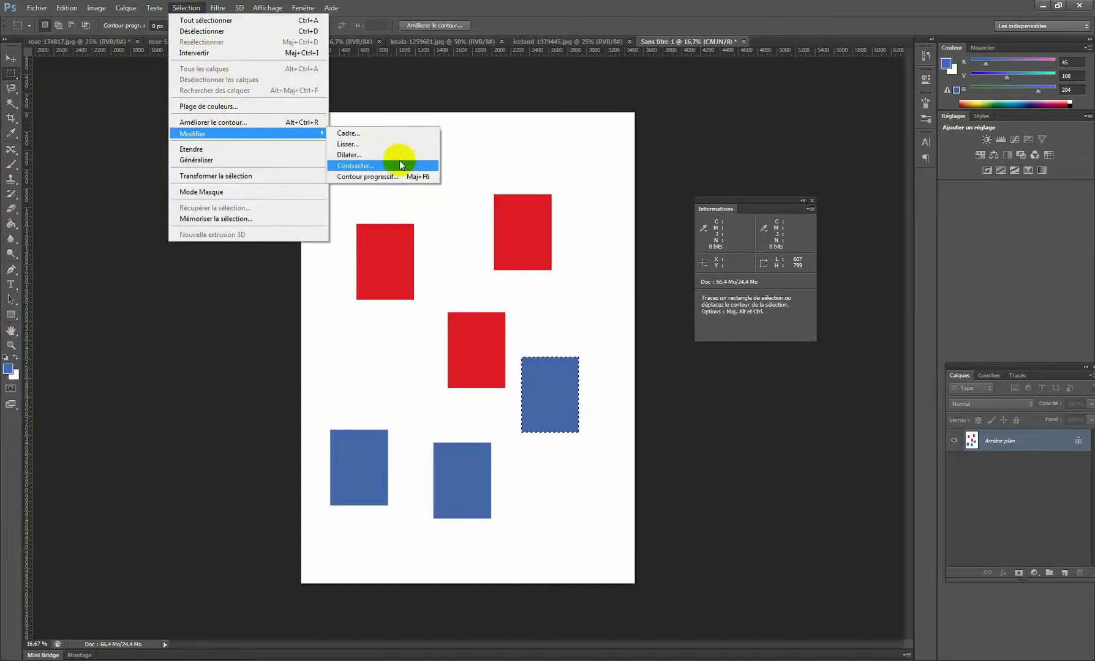
pyautogui.click(369, 166)
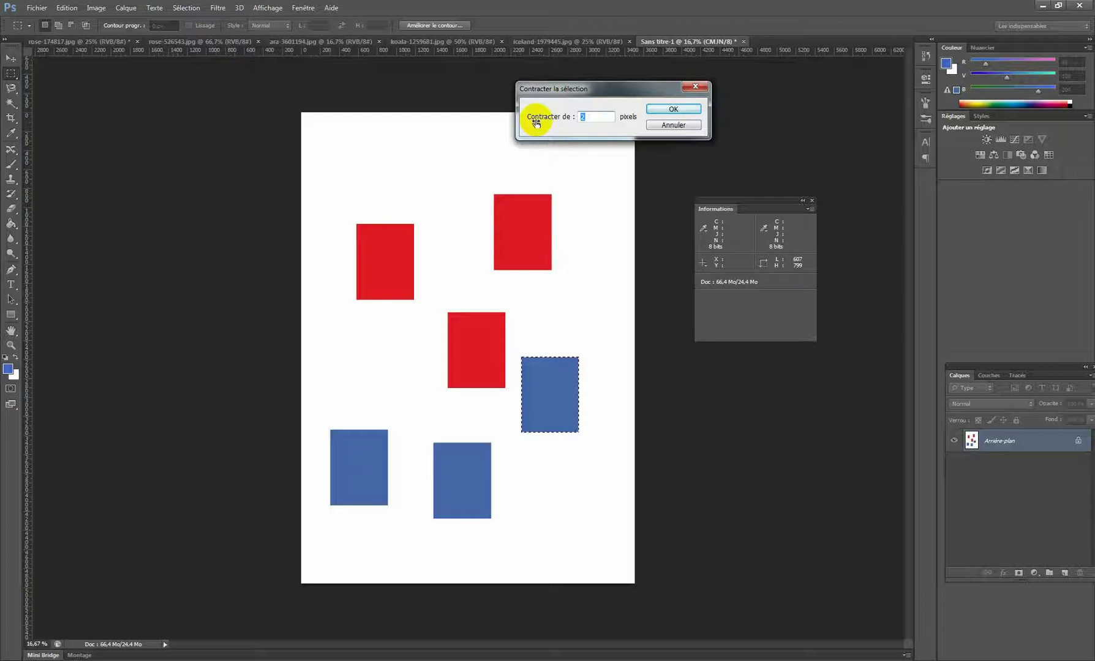
pyautogui.press('Return')
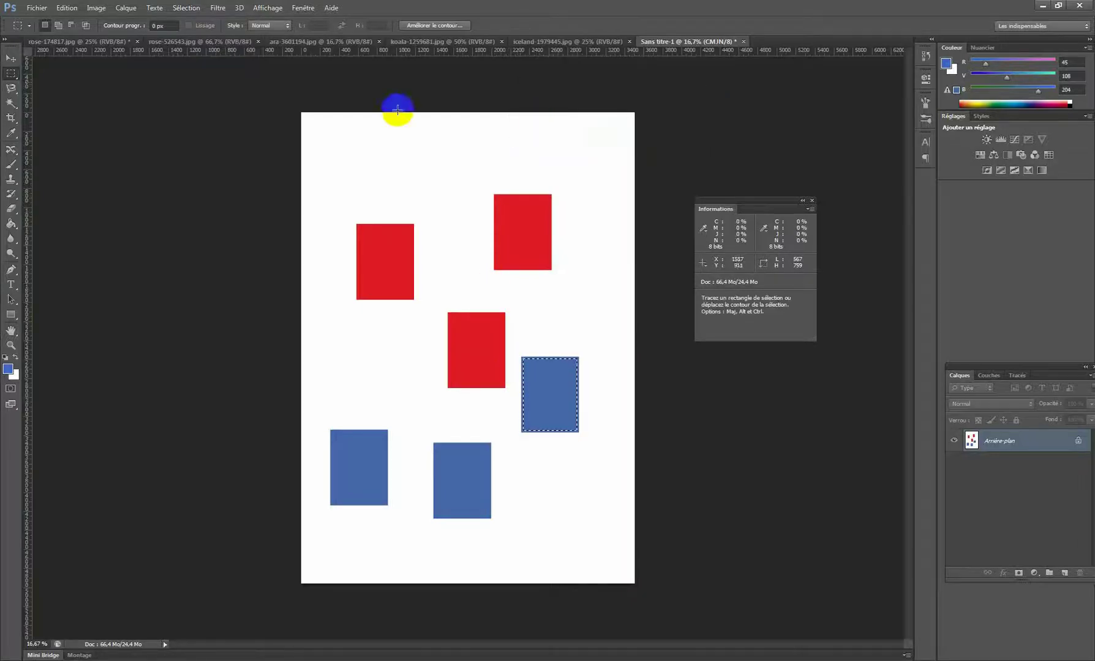
# Step: Contract the selection inside the rightmost blue rectangle by a further 50 pixels
pyautogui.click(197, 8)
pyautogui.moveTo(248, 134)
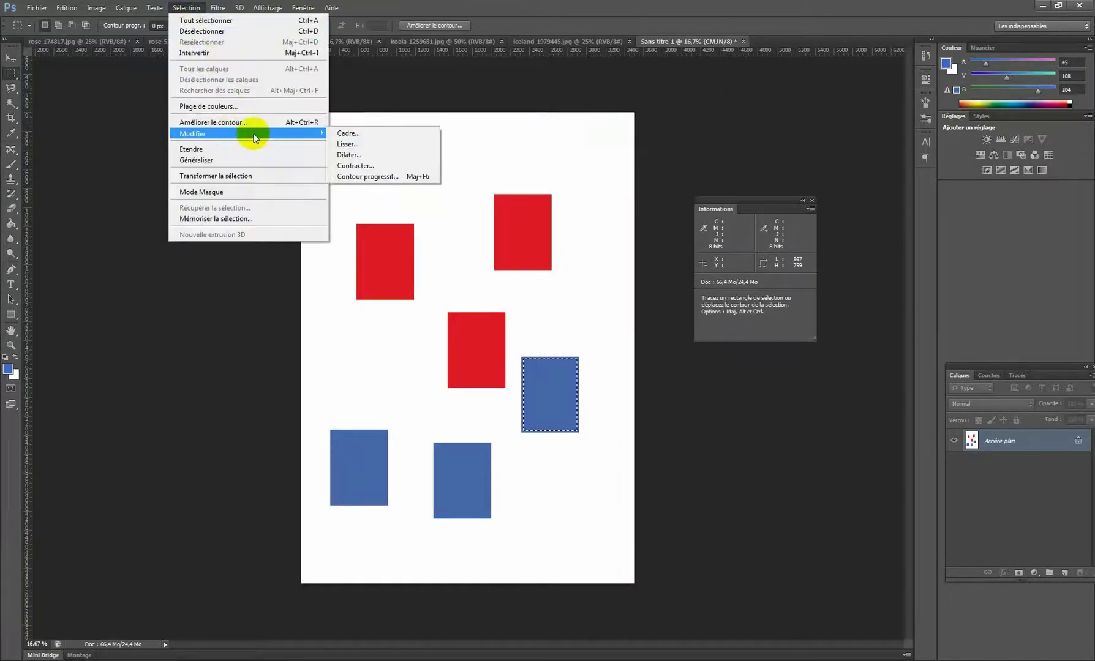
pyautogui.click(367, 166)
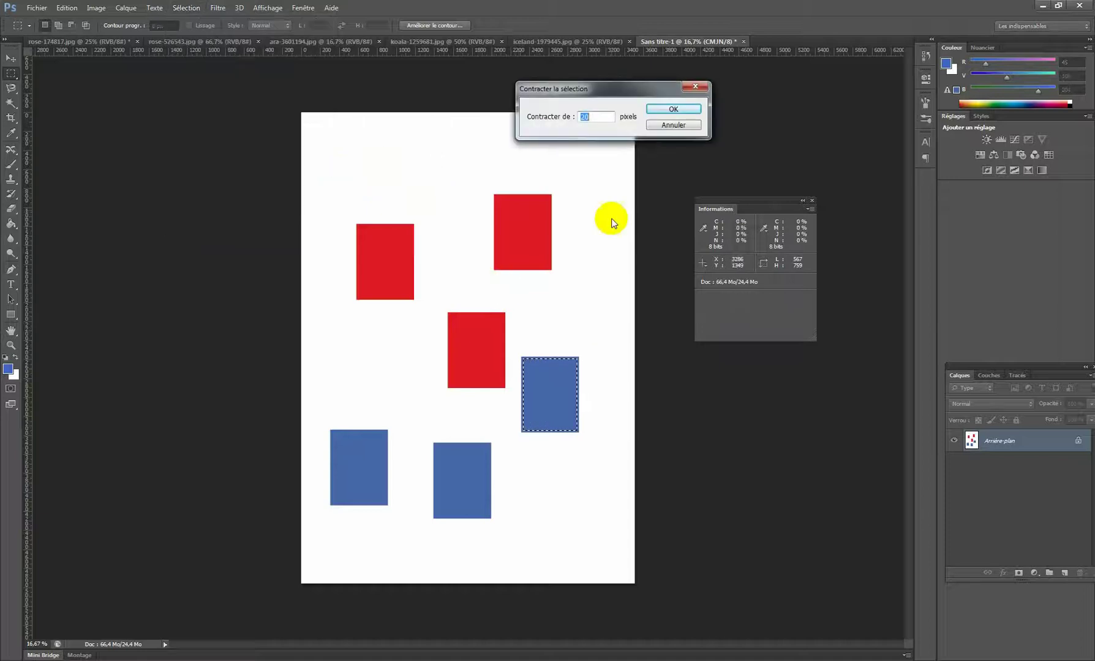
pyautogui.write('50')
pyautogui.press('Return')
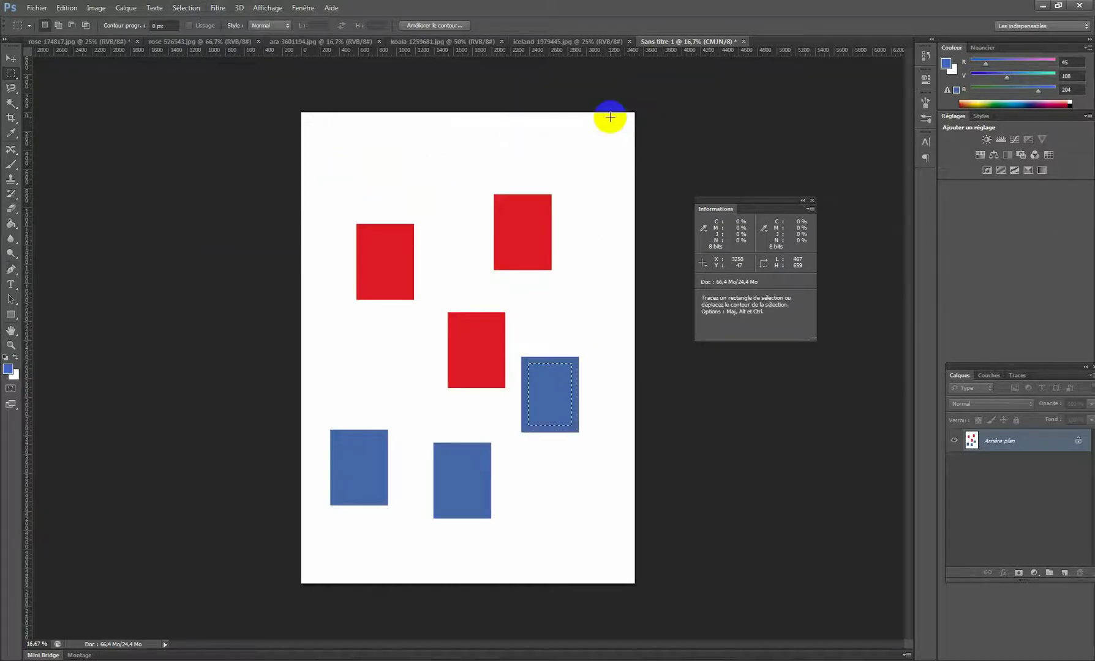
# Step: Sample red from the upper-right rectangle as the foreground colour, fill the contracted selection with it, and deselect
pyautogui.click(8, 368)
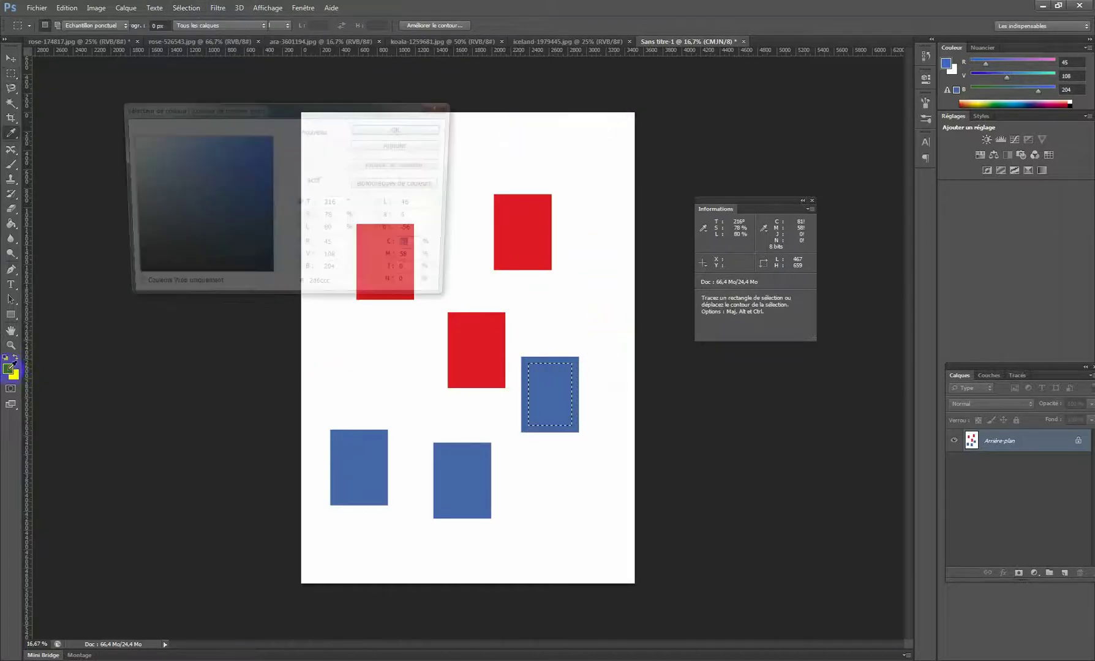
pyautogui.click(555, 224)
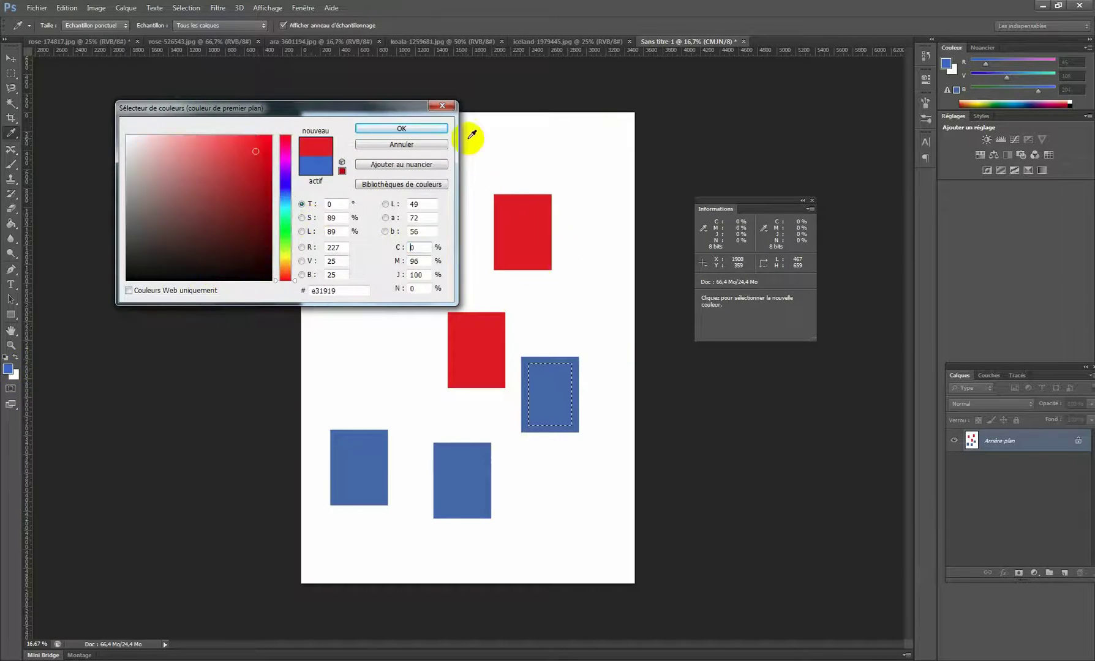
pyautogui.click(422, 127)
pyautogui.hotkey('alt', 'BackSpace')
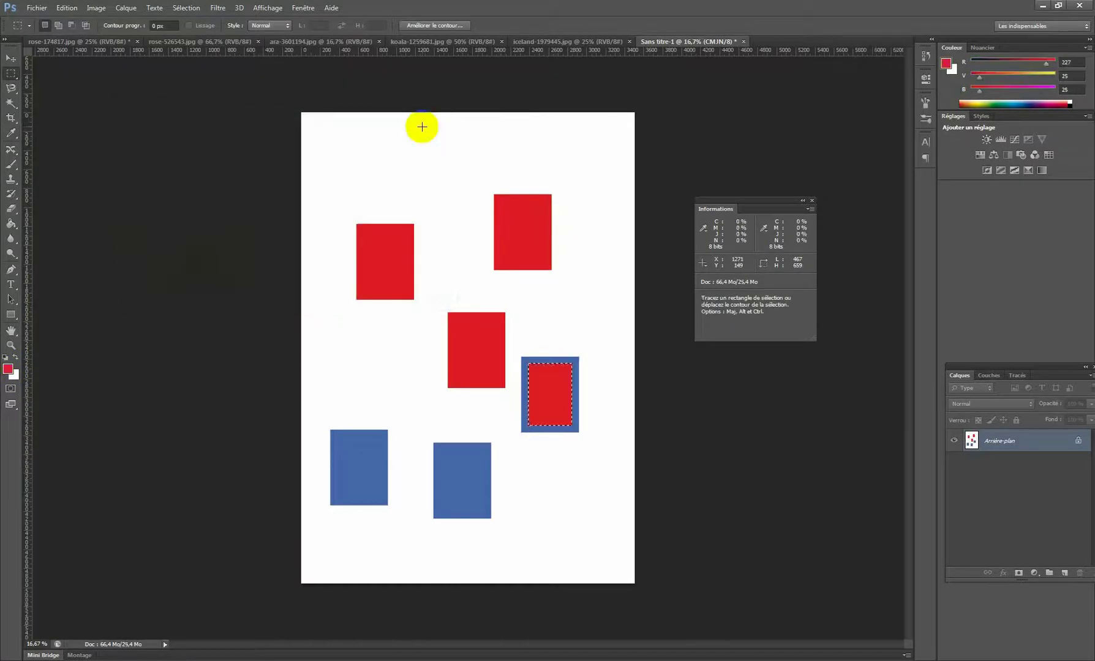
pyautogui.click(11, 59)
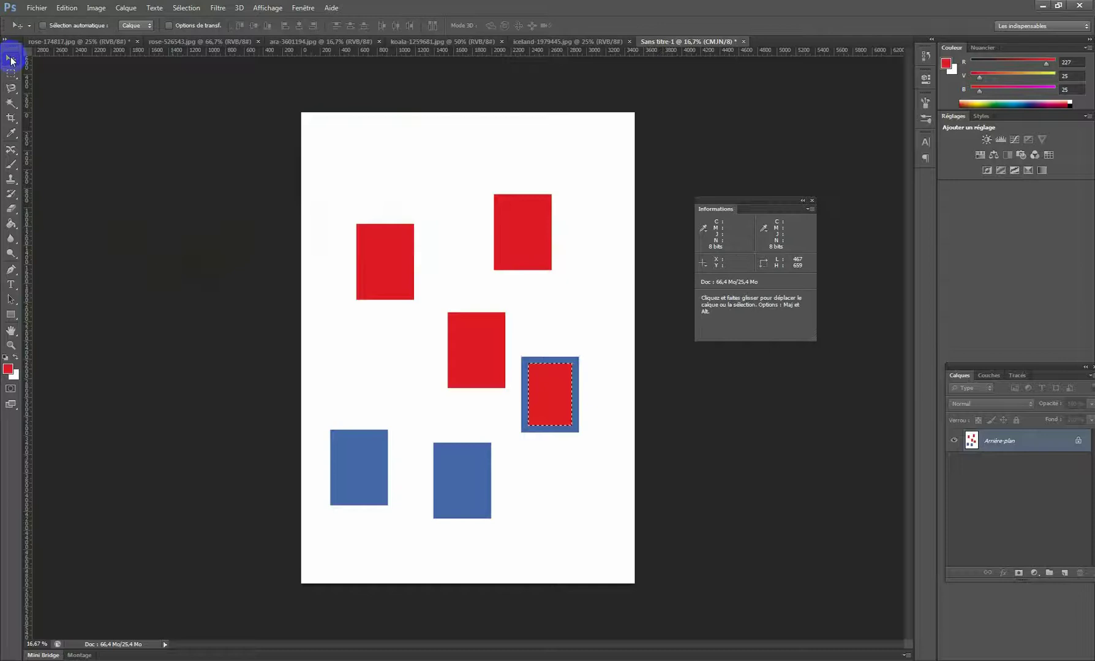
pyautogui.hotkey('ctrl', 'd')
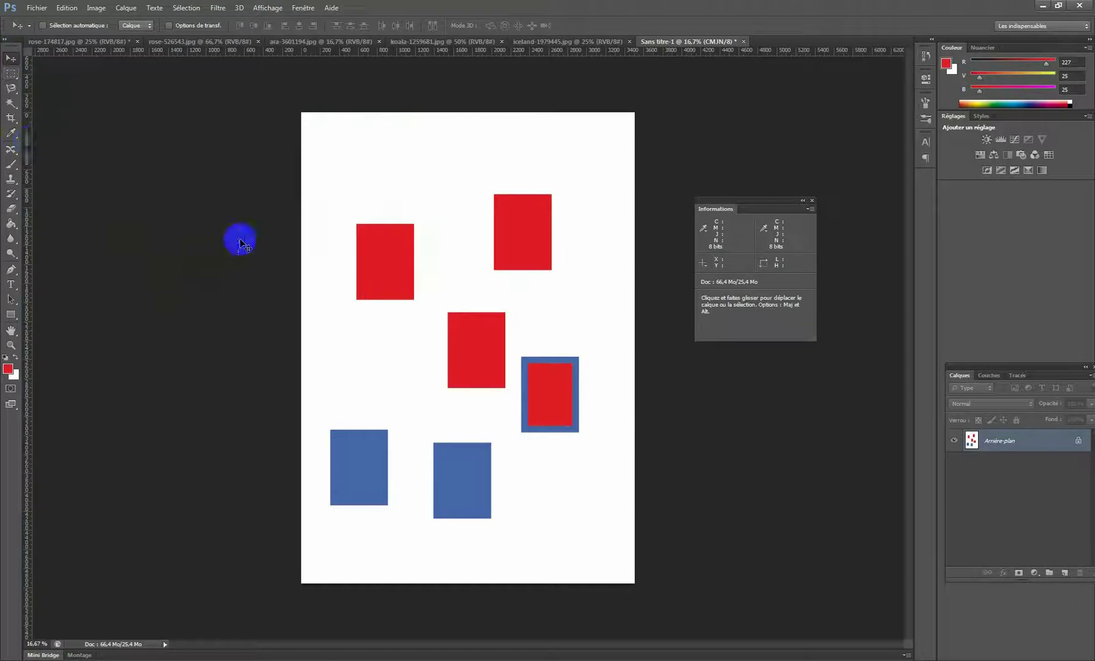
# Step: Try selecting the leftmost red rectangle with the Rectangular Marquee, about 589 x 823 px, and drop the selection
pyautogui.click(10, 103)
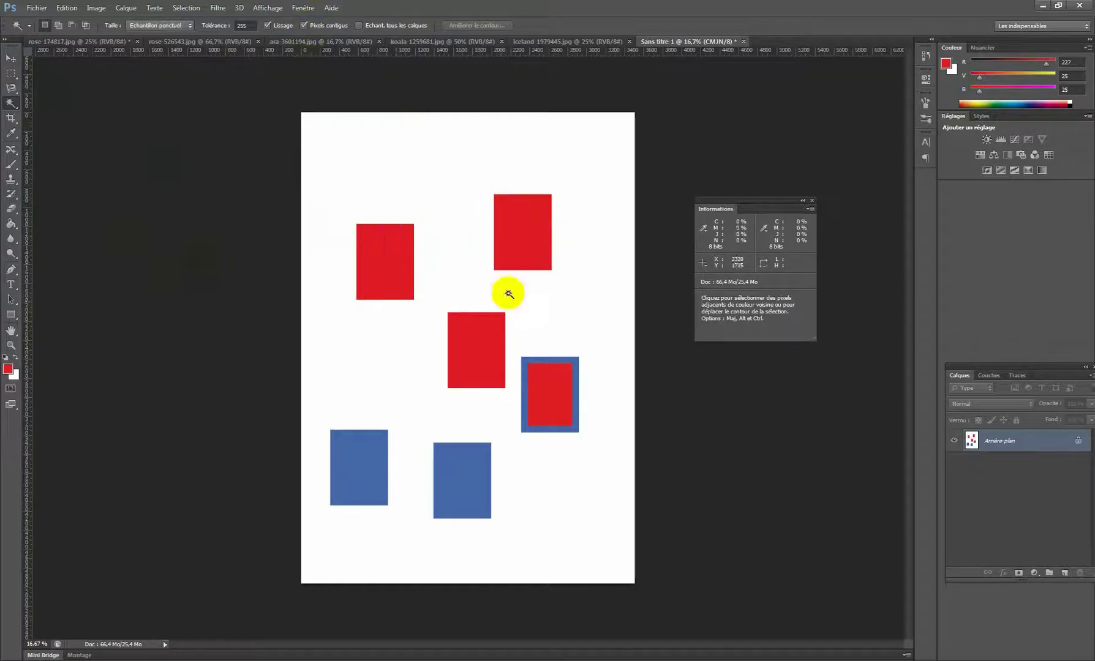
pyautogui.click(462, 335)
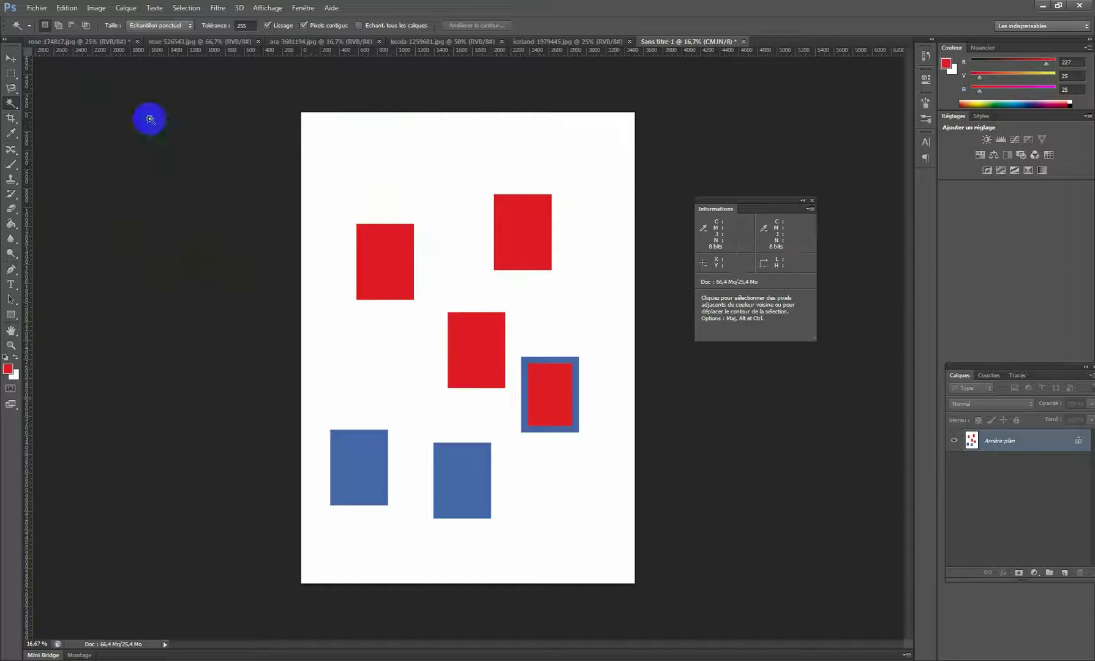
pyautogui.click(11, 74)
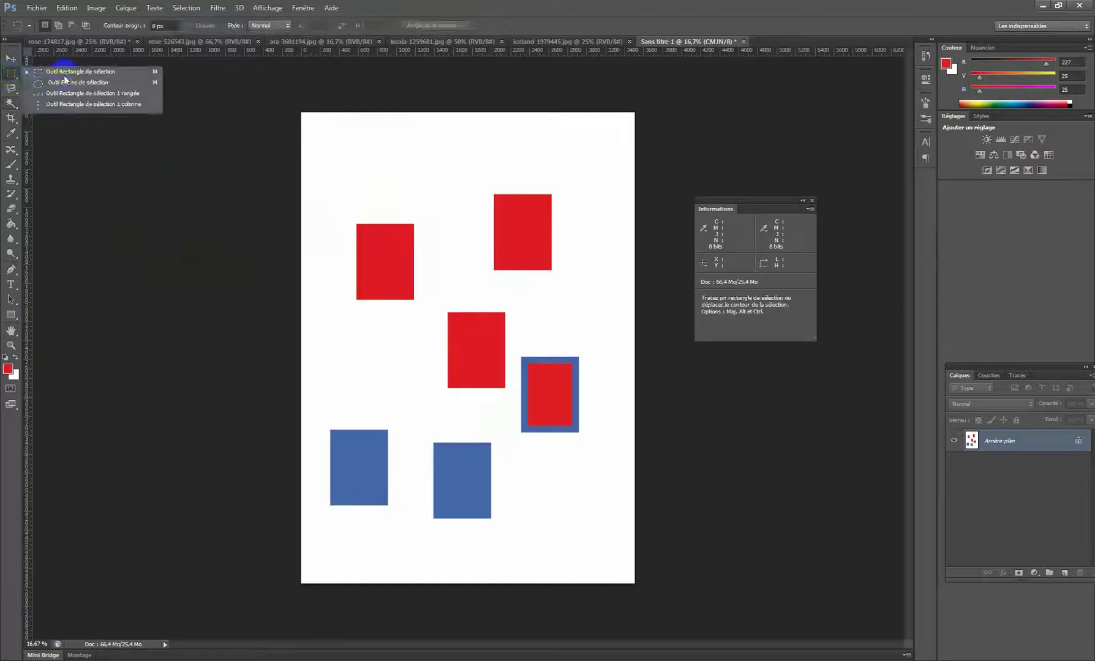
pyautogui.click(68, 74)
pyautogui.moveTo(357, 224); pyautogui.dragTo(414, 301)
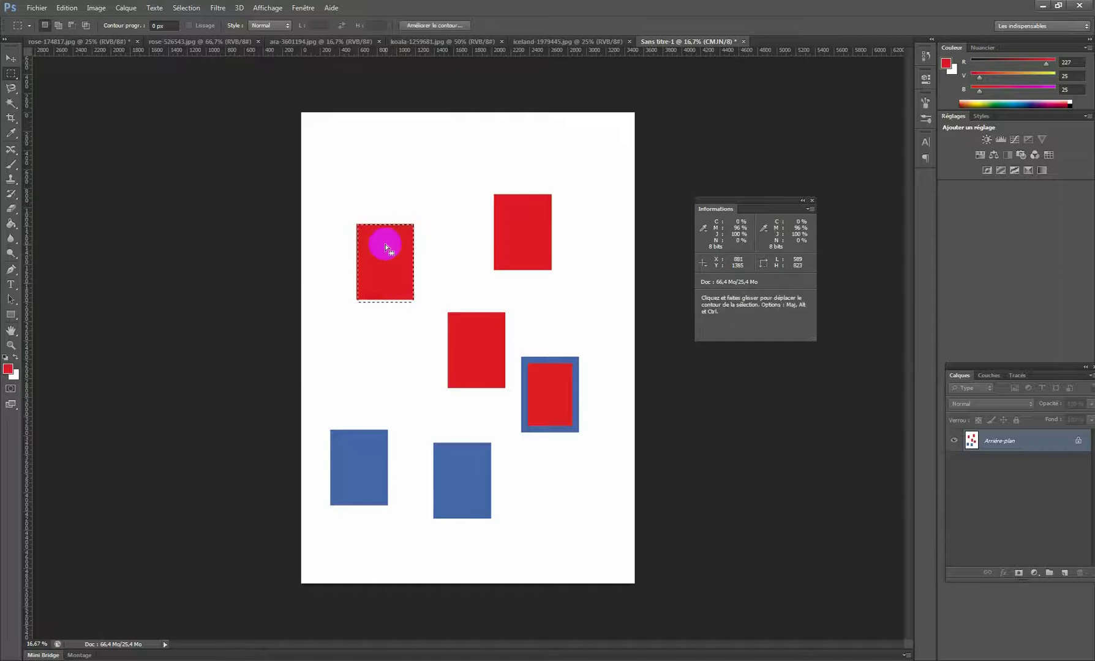
pyautogui.click(351, 235)
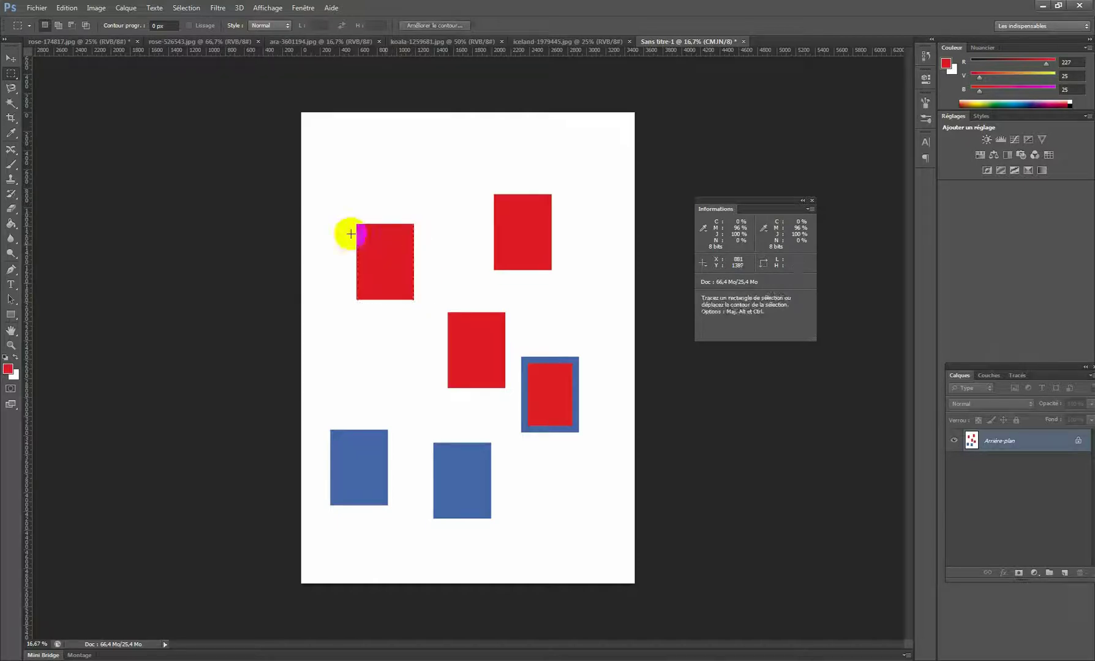
# Step: Try outlining the leftmost red rectangle with the Polygonal Lasso and discard the partial outline
pyautogui.click(12, 89)
pyautogui.click(59, 98)
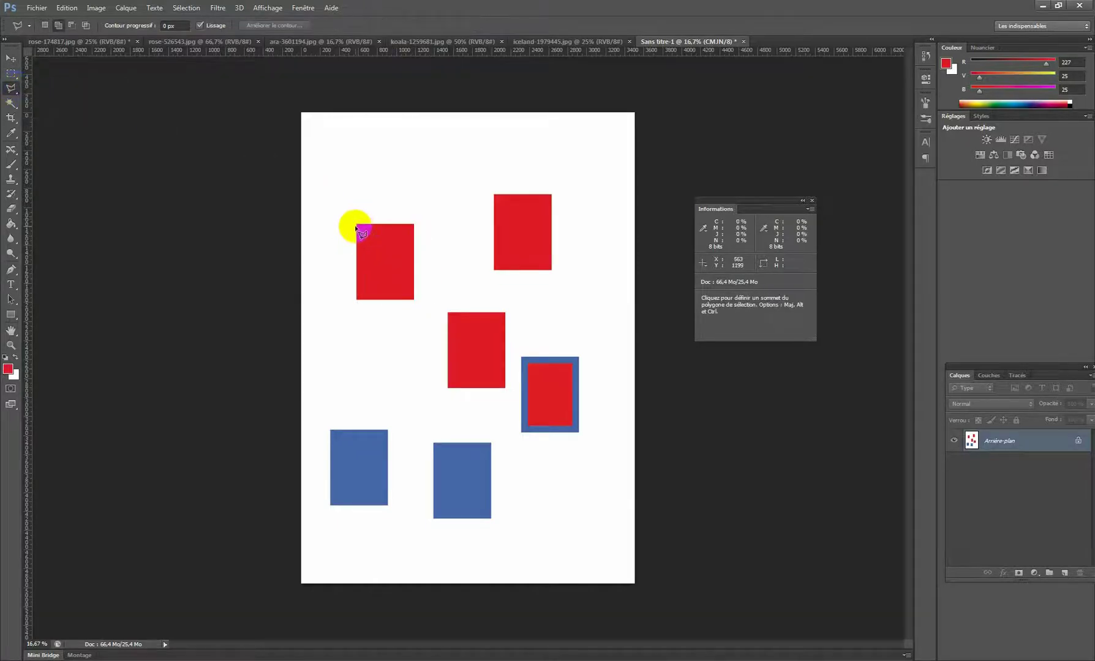
pyautogui.click(356, 224)
pyautogui.click(413, 225)
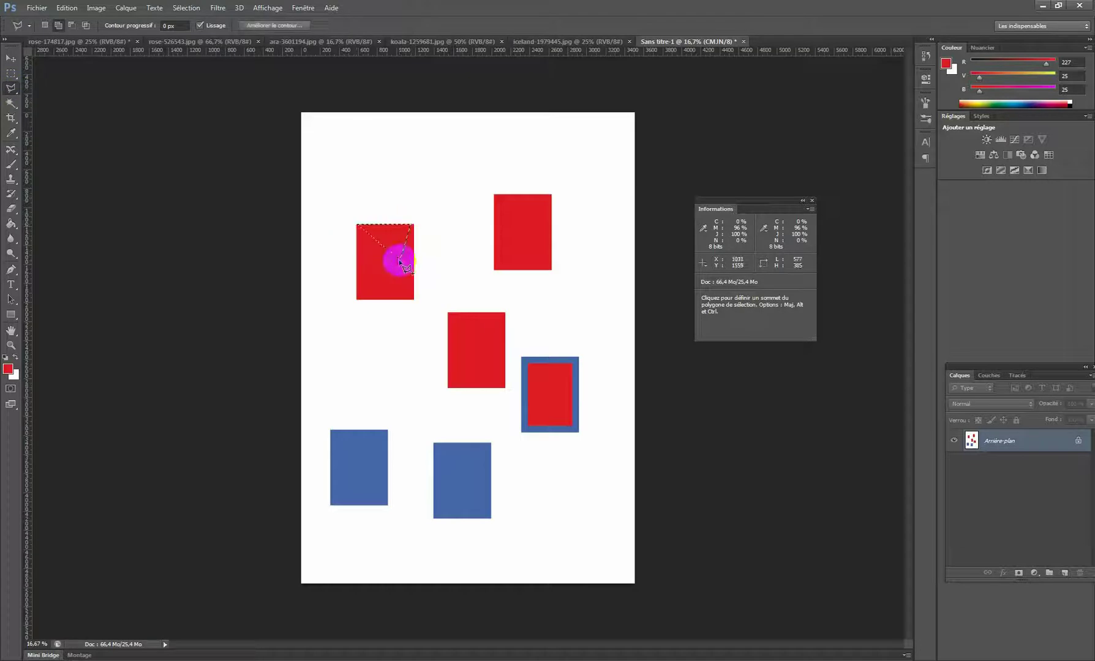
pyautogui.hotkey('ctrl', 'd')
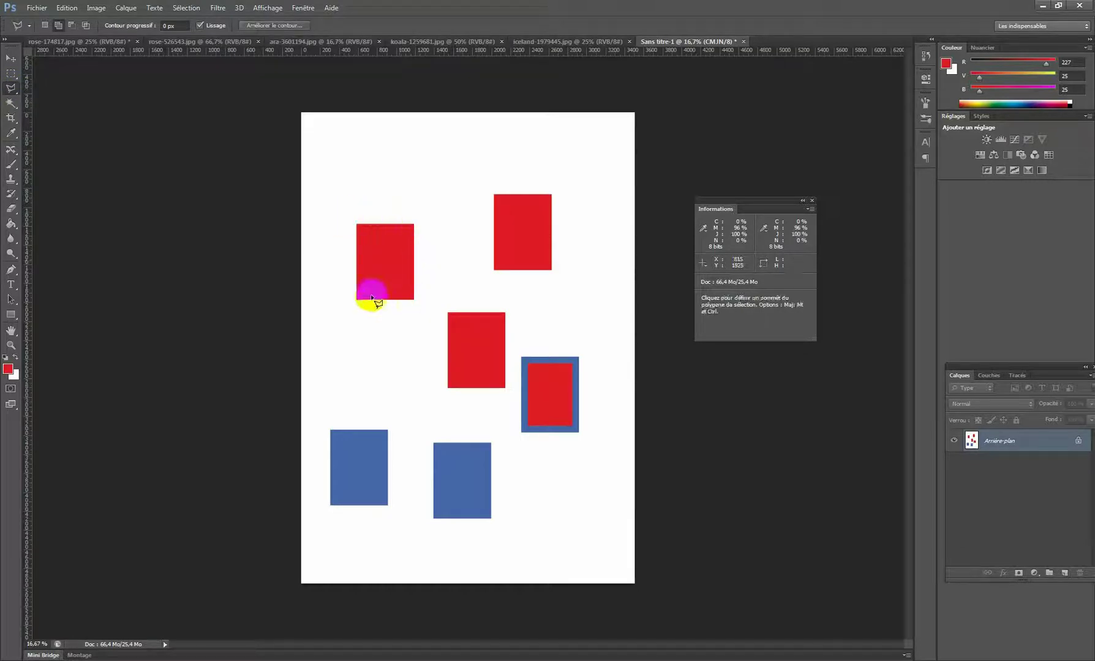
# Step: Try selecting the leftmost red rectangle with the Quick Selection tool and deselect it
pyautogui.click(13, 103)
pyautogui.click(52, 100)
pyautogui.moveTo(381, 246)
pyautogui.mouseDown()
pyautogui.moveTo(379, 235)
pyautogui.moveTo(395, 242)
pyautogui.mouseUp()
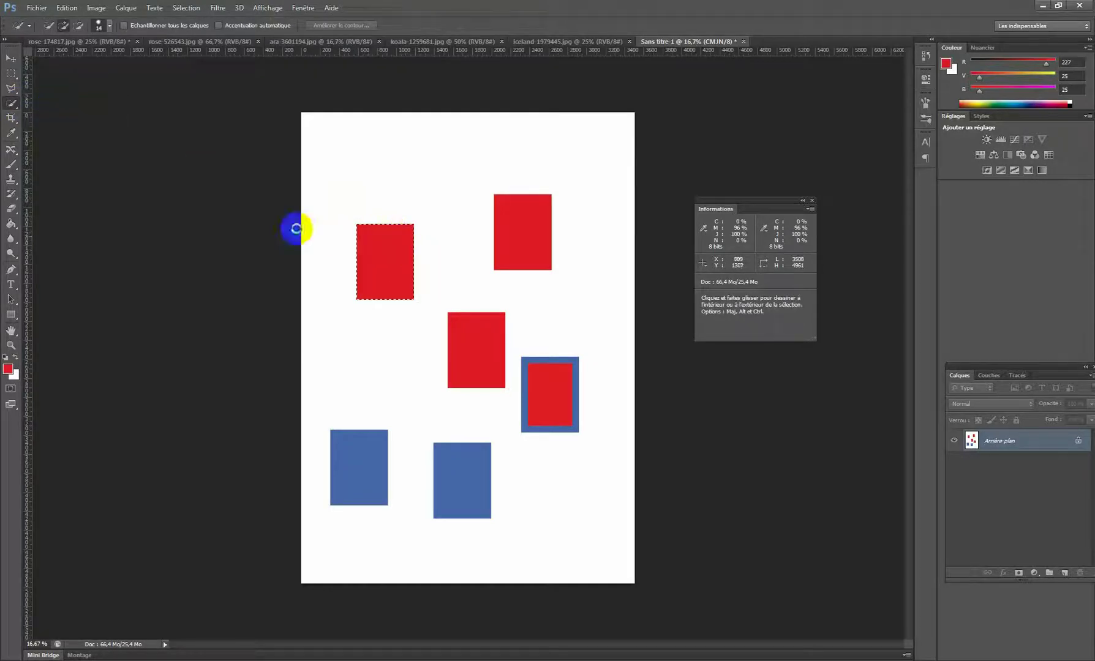
pyautogui.hotkey('ctrl', 'd')
# Step: Set the Magic Wand tolerance to 0 and select red rectangles individually with contiguous pixels enabled
pyautogui.click(18, 109)
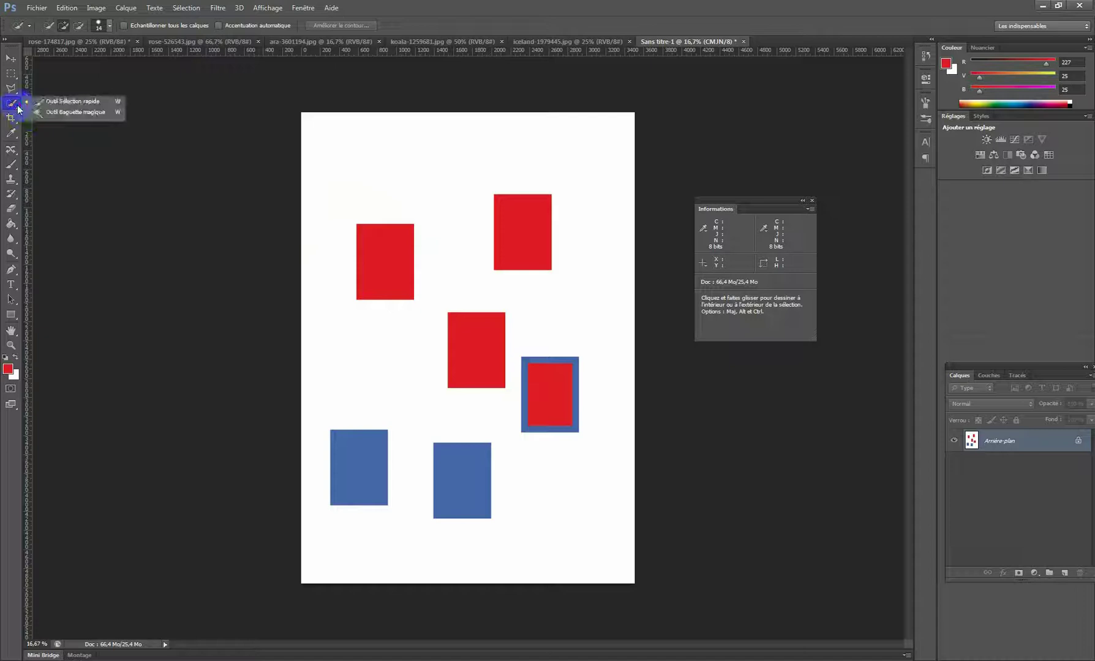
pyautogui.click(64, 112)
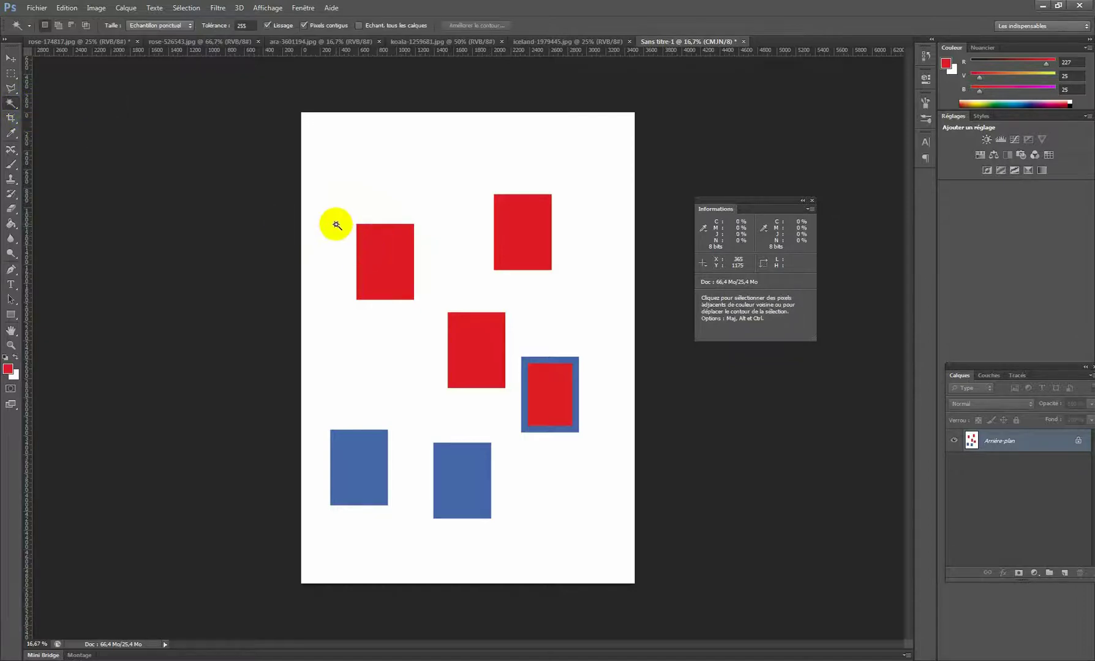
pyautogui.moveTo(217, 26); pyautogui.dragTo(111, 30)
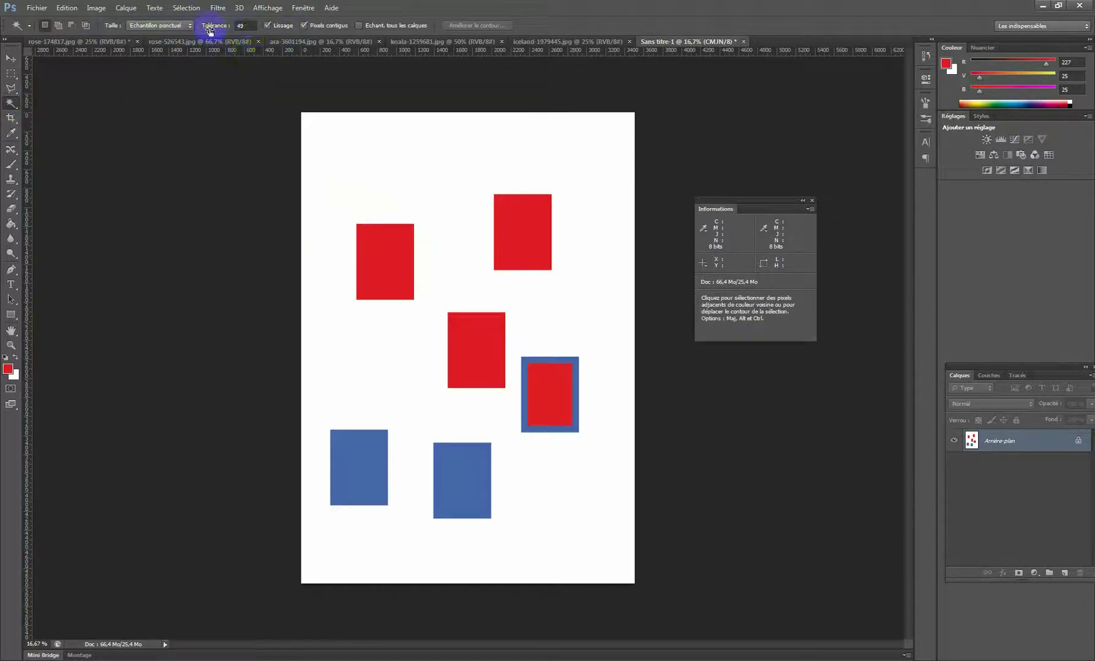
pyautogui.moveTo(184, 30); pyautogui.dragTo(227, 49)
pyautogui.click(395, 246)
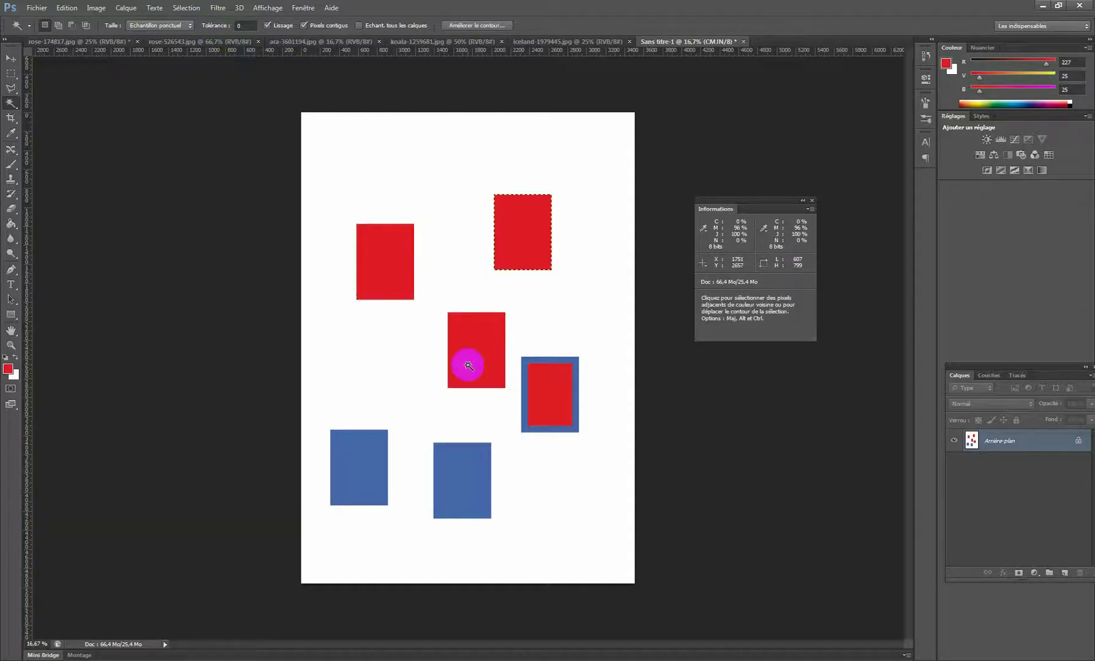
# Step: Use the Magic Wand's add-to-selection mode to combine all four red areas into one selection, and deselect
pyautogui.click(58, 26)
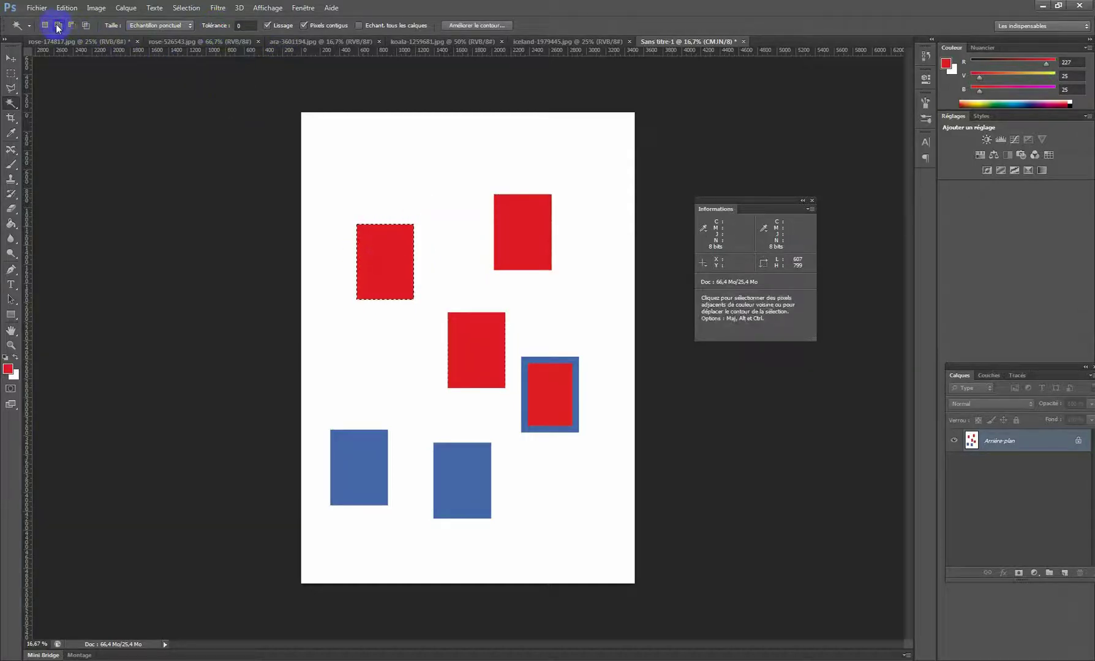
pyautogui.click(505, 233)
pyautogui.click(482, 319)
pyautogui.click(549, 387)
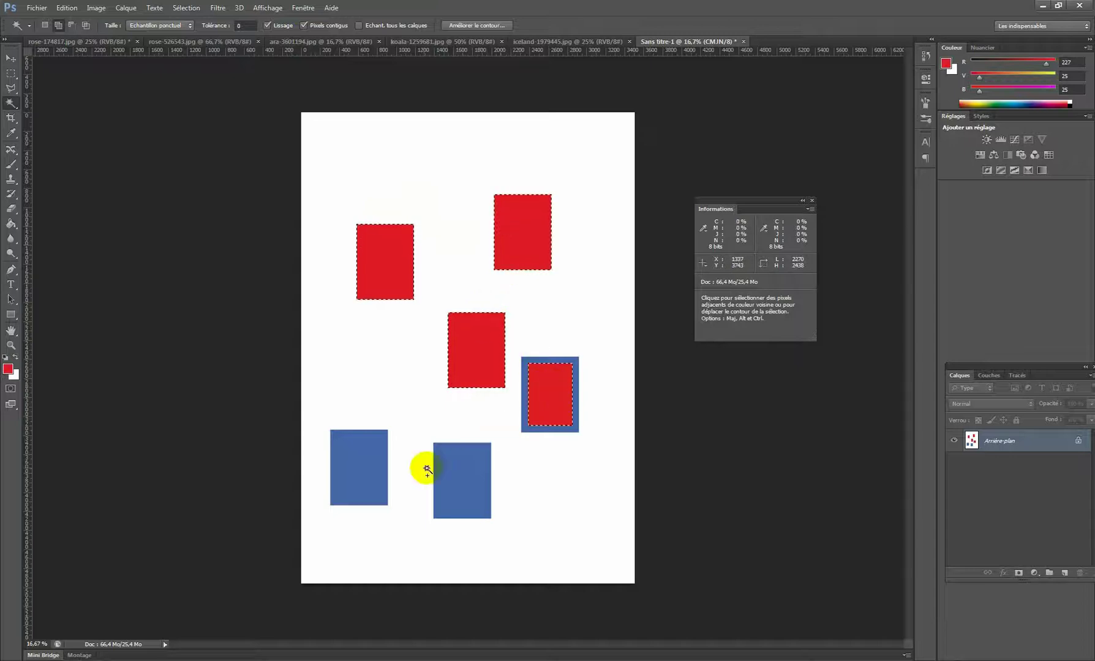
pyautogui.hotkey('ctrl', 'd')
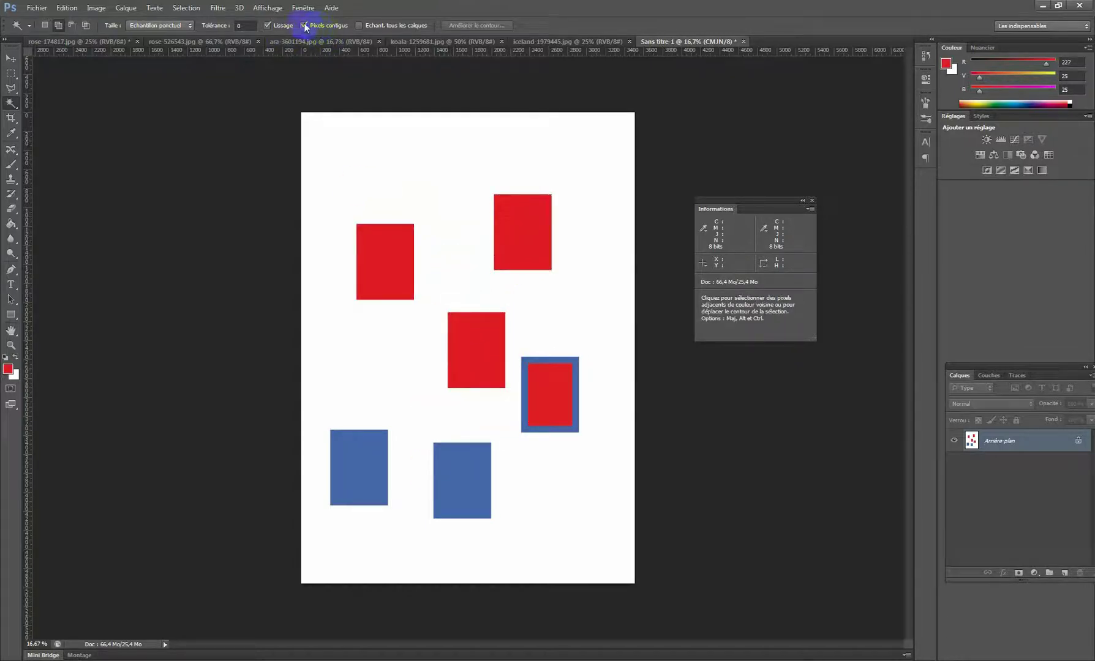
# Step: Select the leftmost red rectangle with contiguous pixels on, and repeat in new-selection mode with the option turned off
pyautogui.click(386, 259)
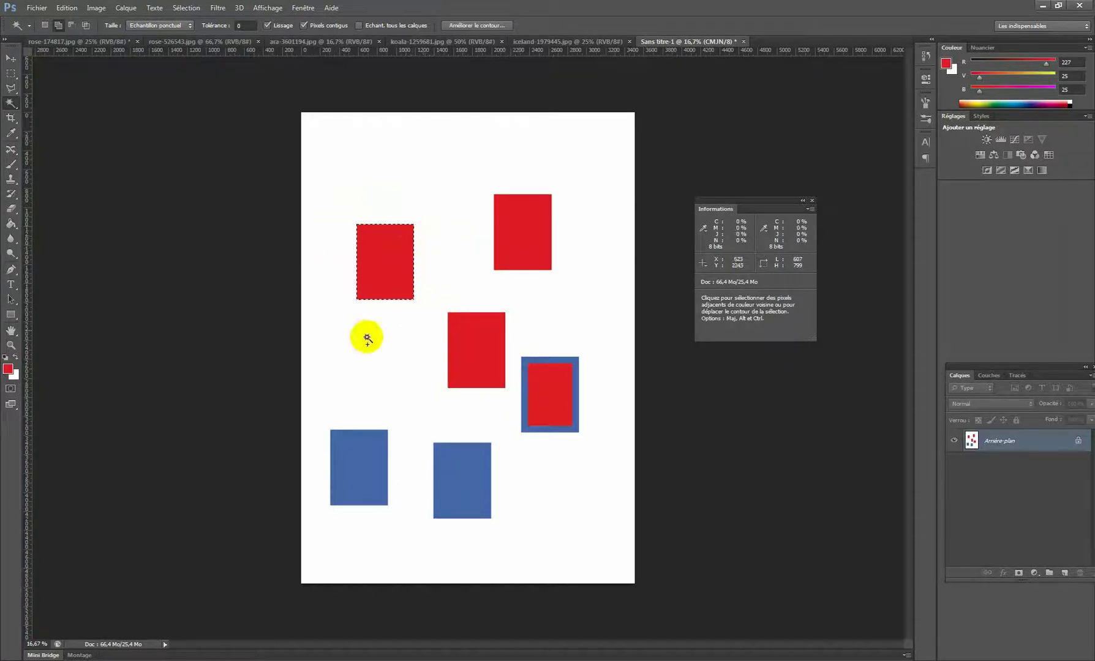
pyautogui.click(305, 26)
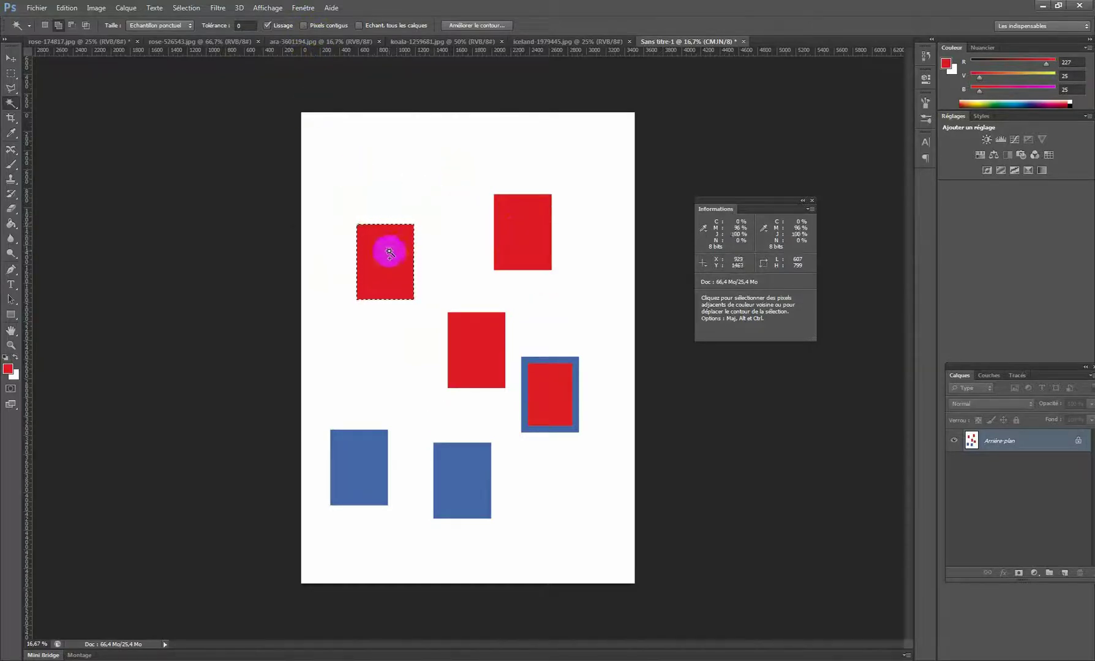
pyautogui.click(358, 225)
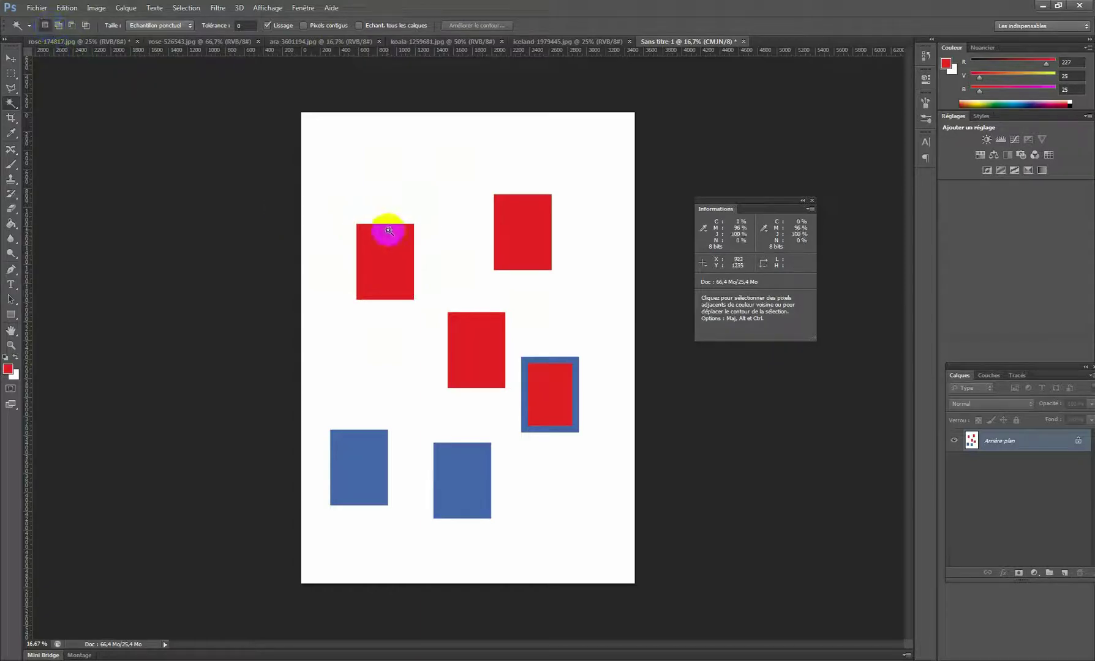
pyautogui.click(389, 256)
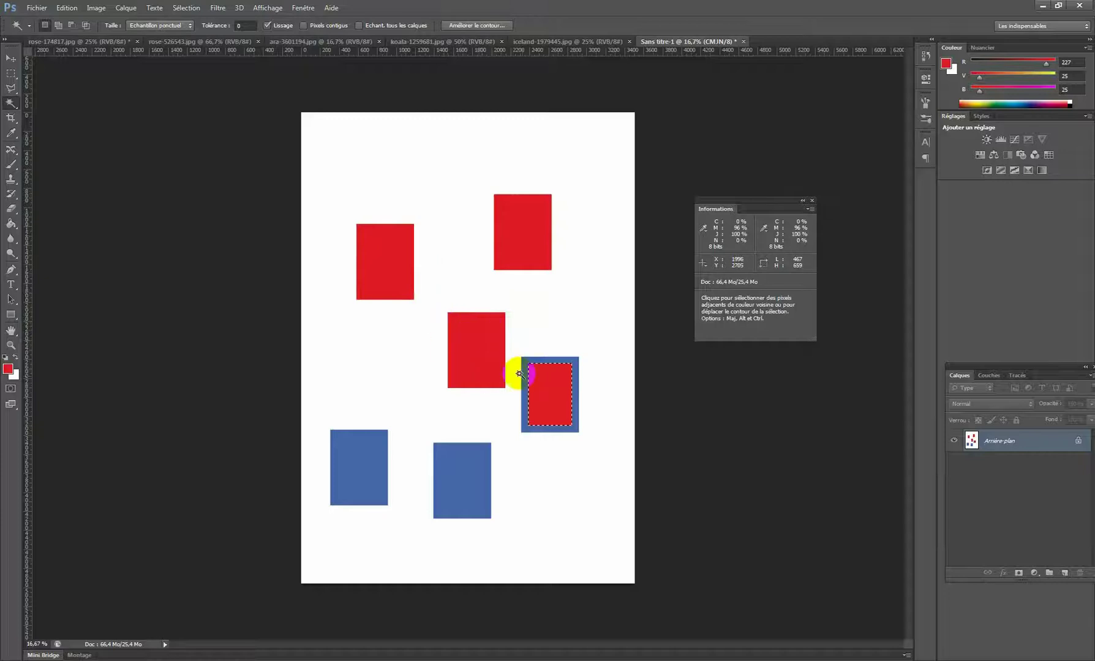
# Step: Deselect, set the Magic Wand tolerance to 8, and select all red areas at once with contiguous pixels off
pyautogui.click(424, 316)
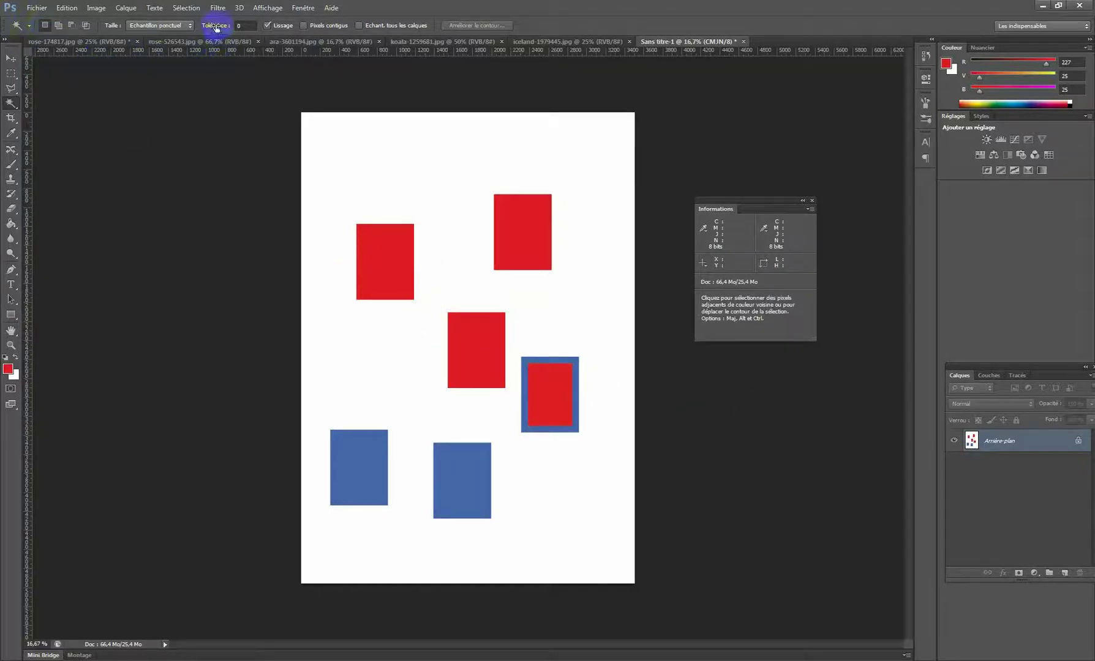
pyautogui.click(385, 249)
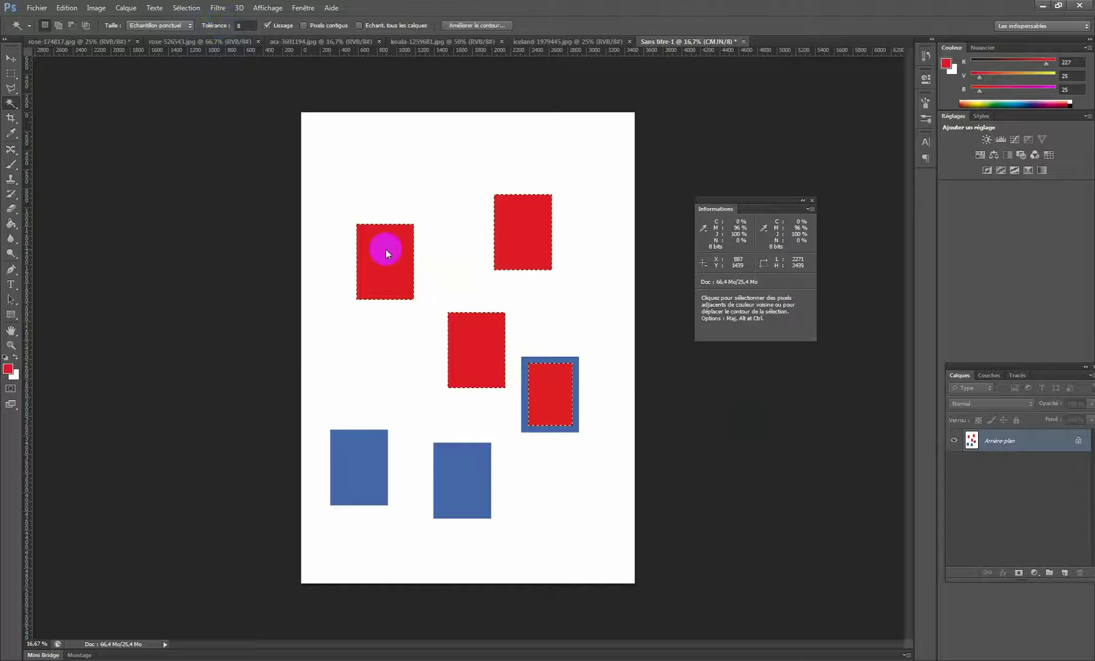
pyautogui.click(556, 378)
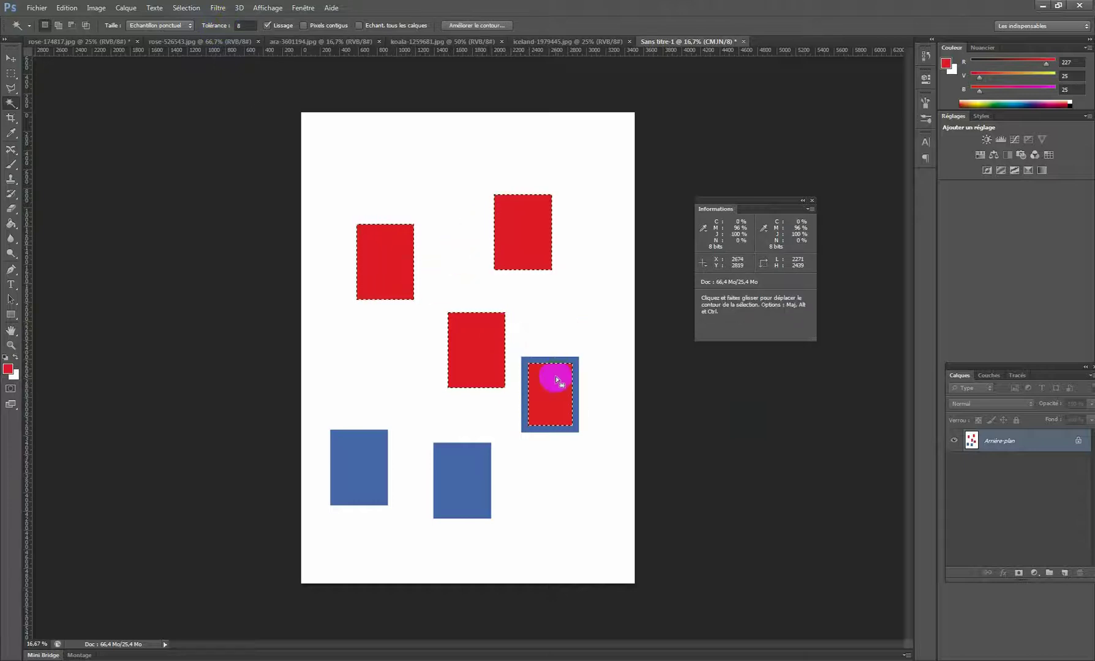
pyautogui.click(489, 334)
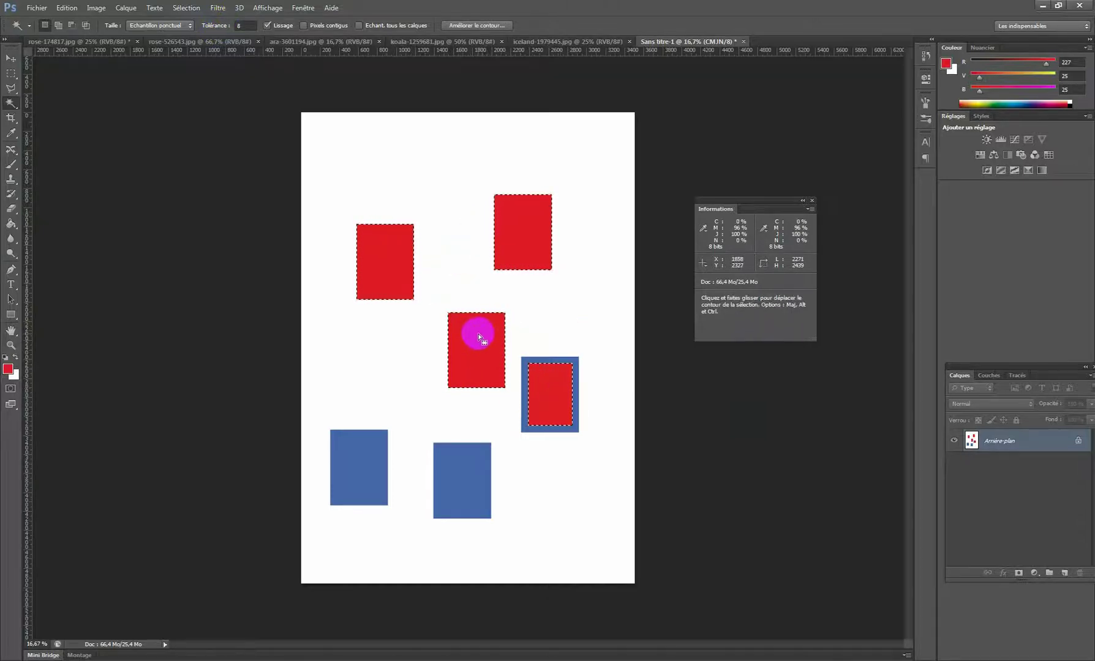
pyautogui.click(567, 379)
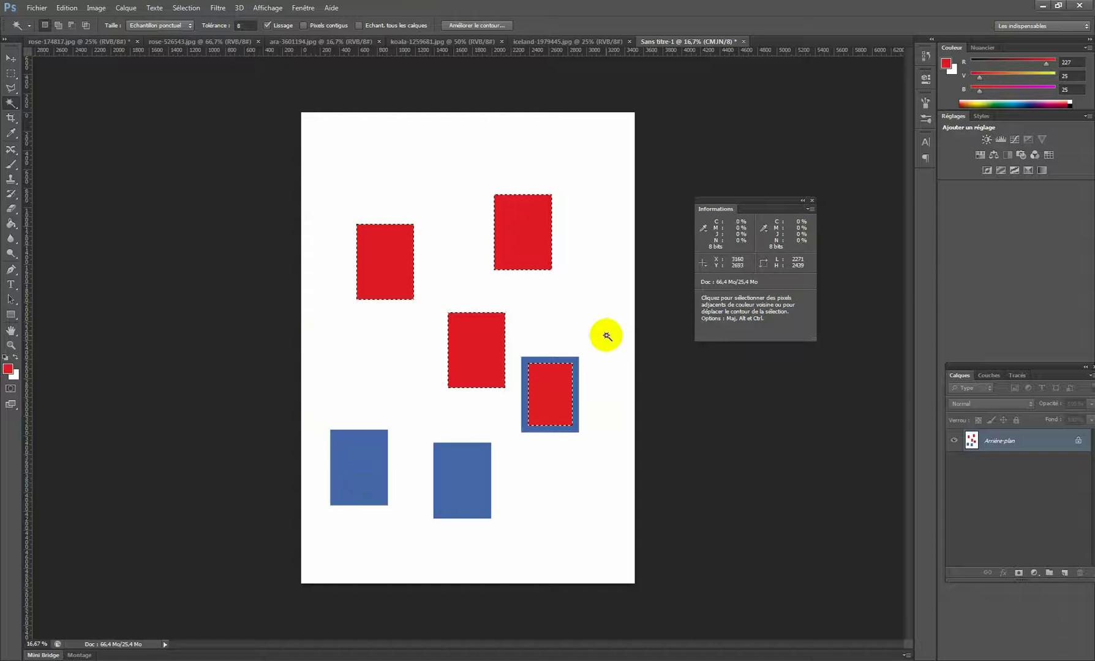
# Step: Select only the upper-left red rectangle with contiguous pixels on, and copy it from the background onto its own layer
pyautogui.click(313, 28)
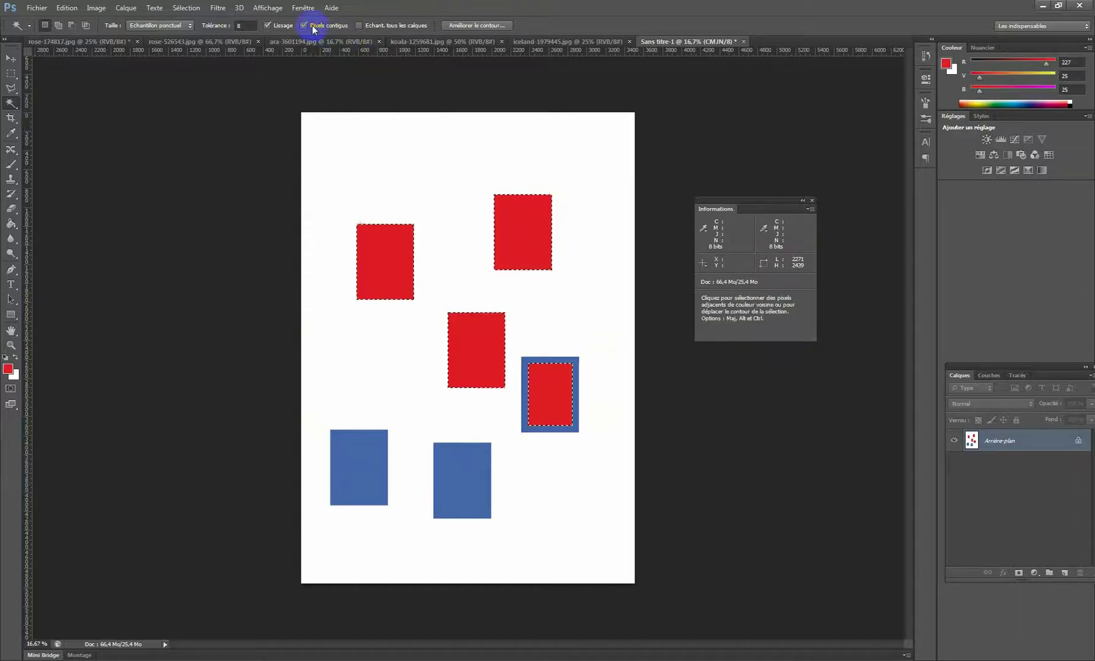
pyautogui.click(386, 241)
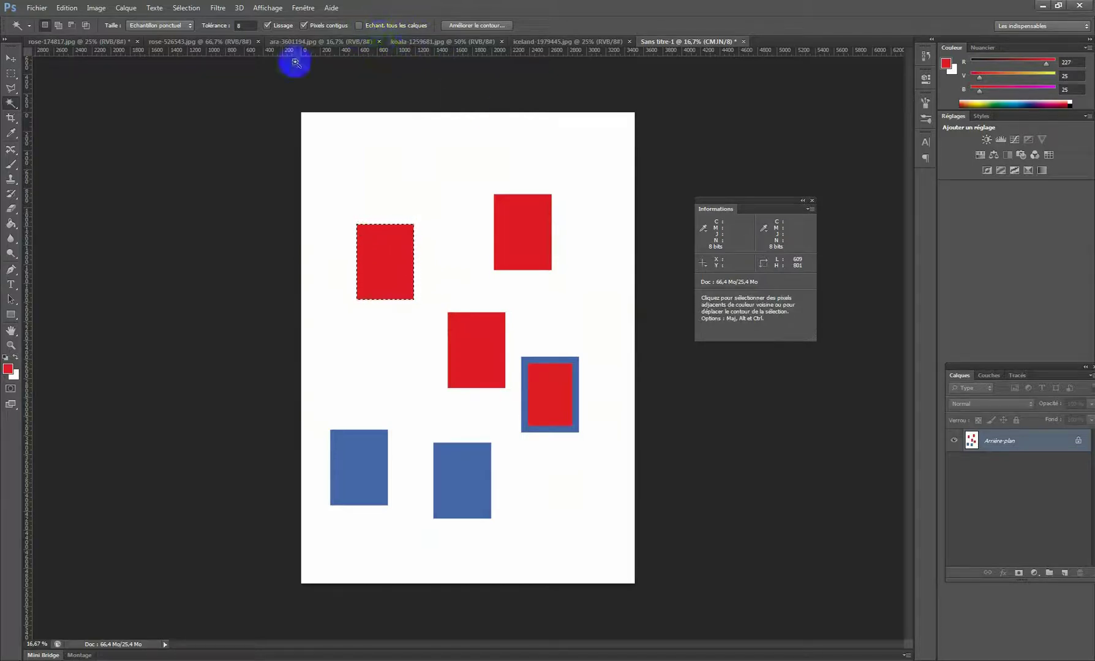
pyautogui.click(10, 59)
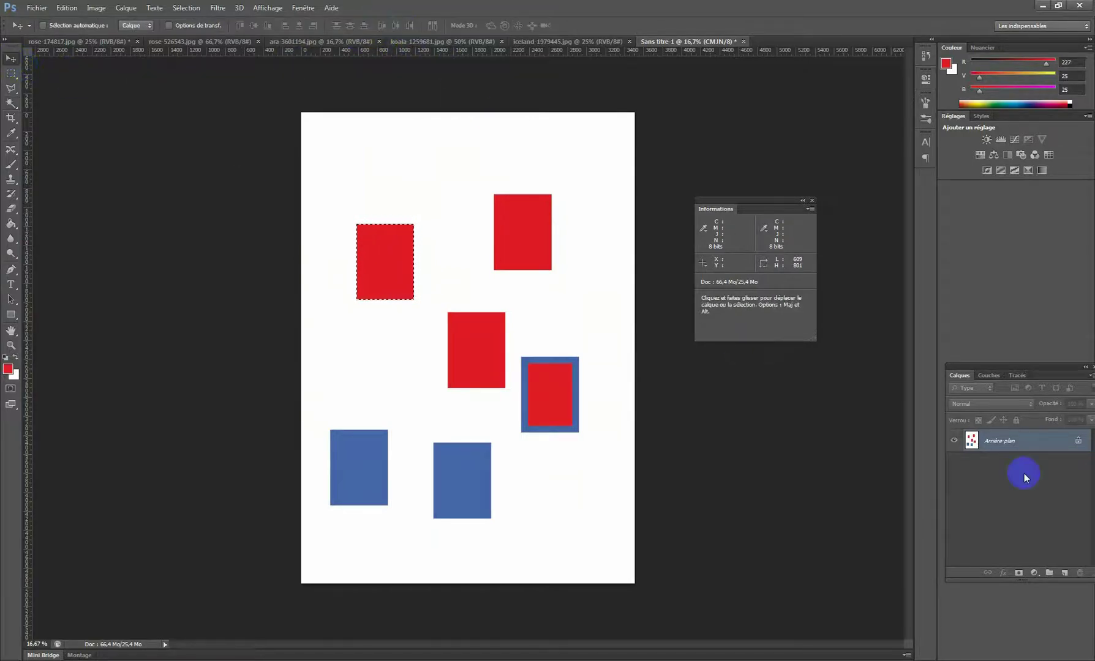
pyautogui.click(1065, 573)
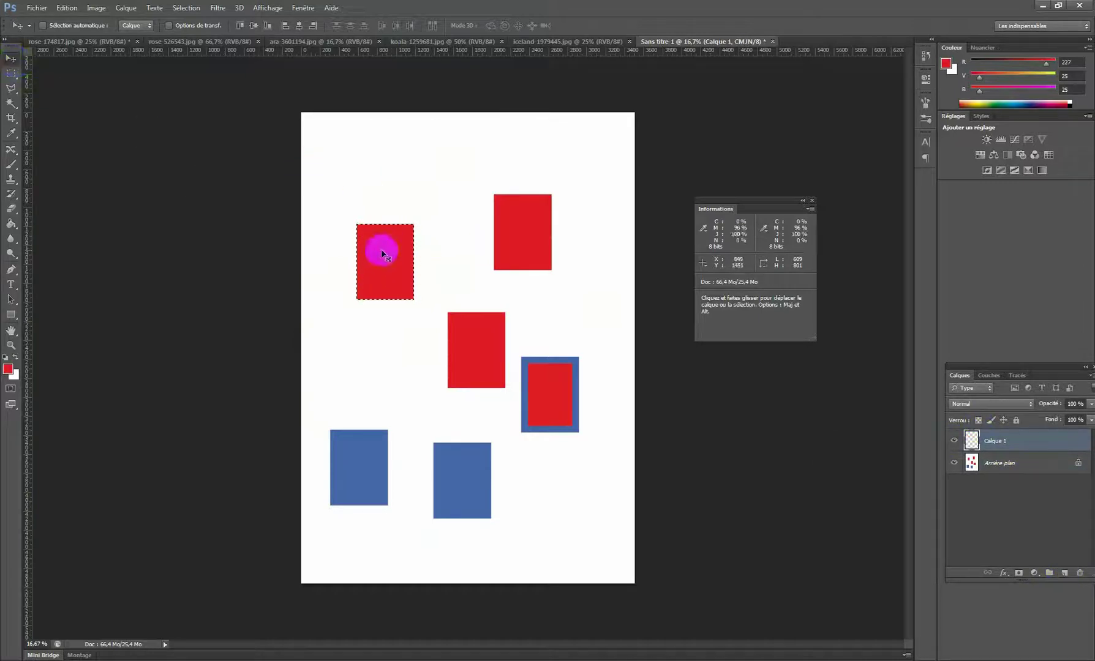
pyautogui.click(382, 251)
pyautogui.click(531, 250)
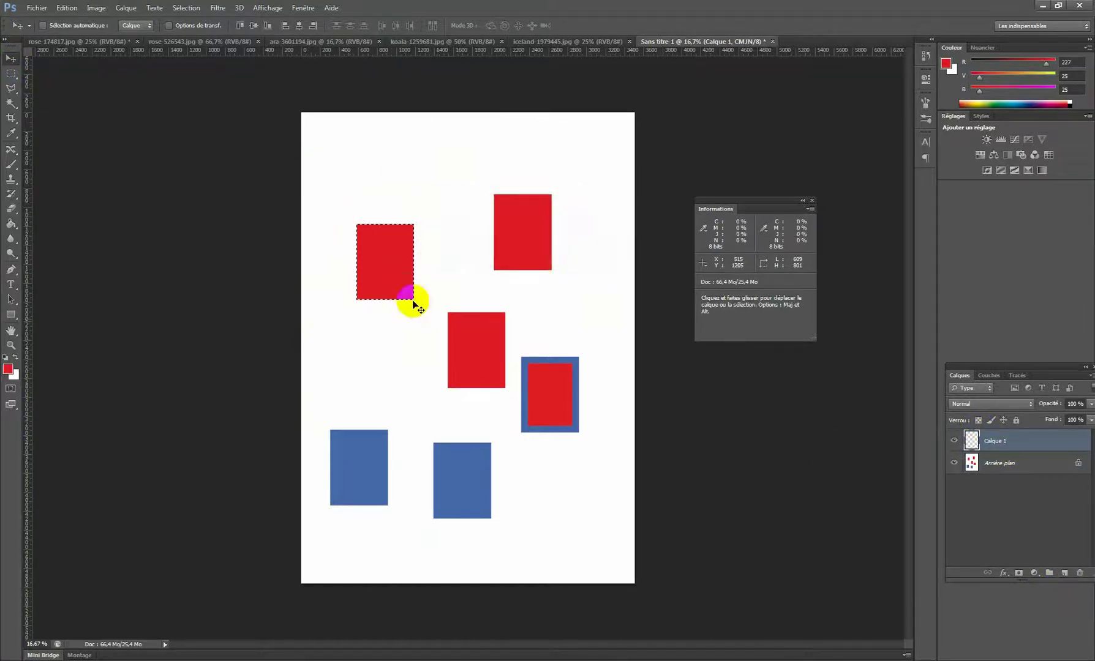
pyautogui.click(974, 462)
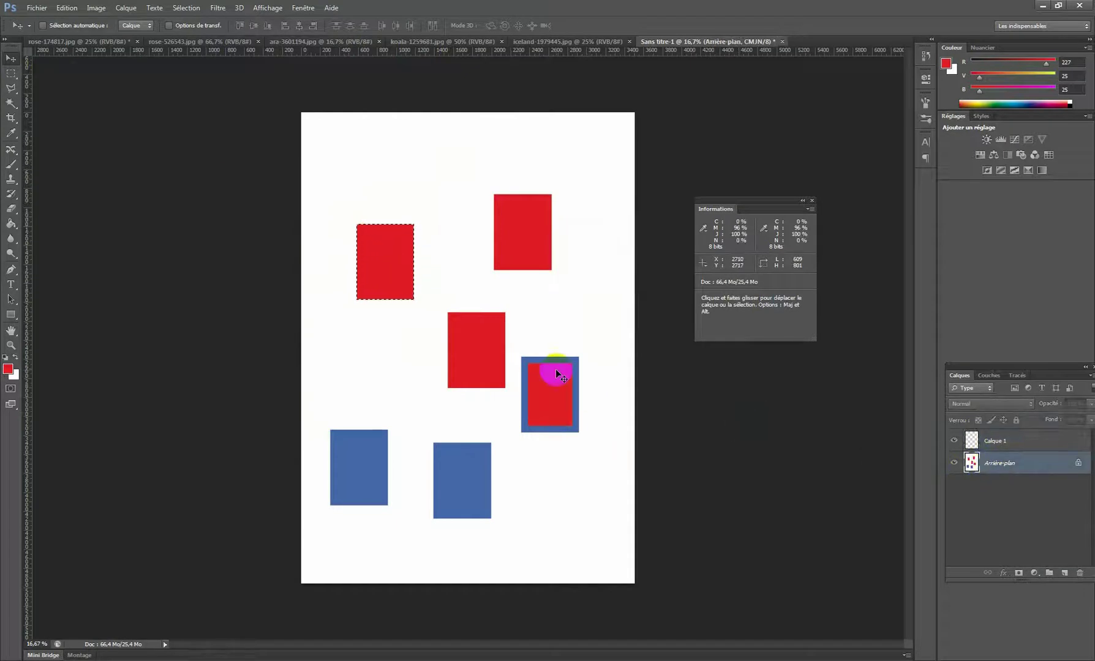
pyautogui.hotkey('ctrl', 'j')
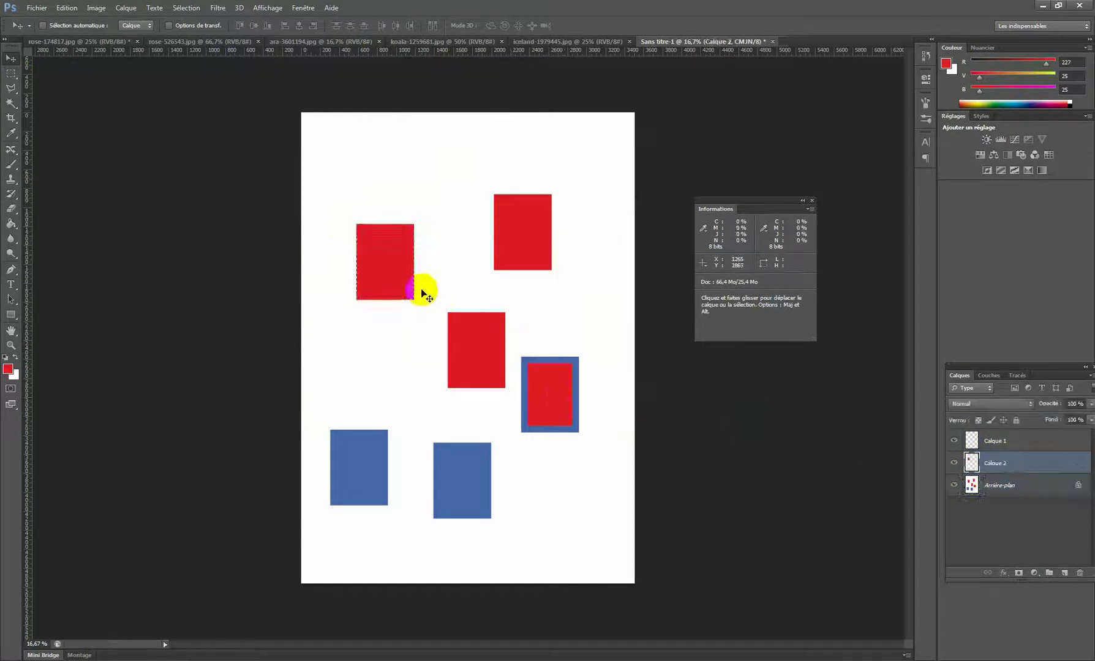
# Step: Duplicate the copied rectangle's layer twice and delete the empty layer Calque 1
pyautogui.moveTo(971, 463); pyautogui.dragTo(1064, 573)
pyautogui.moveTo(972, 460); pyautogui.dragTo(1064, 573)
pyautogui.moveTo(978, 444); pyautogui.dragTo(1079, 572)
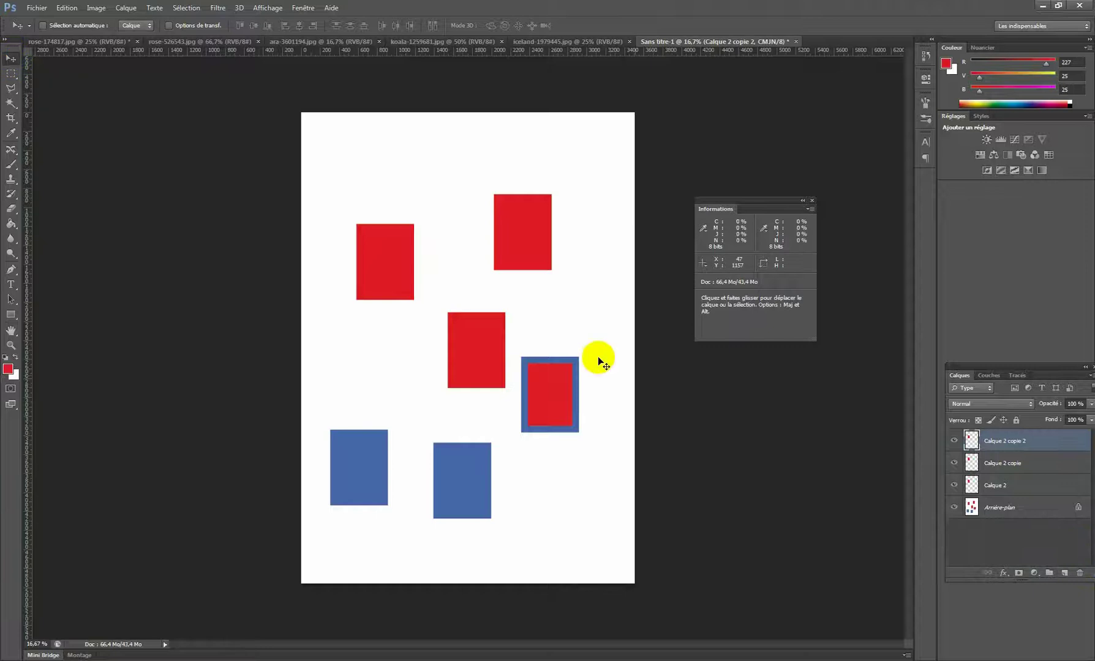
# Step: Move the three rectangle copies to free white areas at the page's upper middle, left edge and lower right
pyautogui.moveTo(507, 253); pyautogui.dragTo(452, 161)
pyautogui.click(1002, 463)
pyautogui.moveTo(481, 317); pyautogui.dragTo(616, 589)
pyautogui.click(995, 485)
# Step: Isolate the layer Calque 2 copie 2 to view its rectangle, pick the Magic Wand, and show all layers again
pyautogui.click(985, 441)
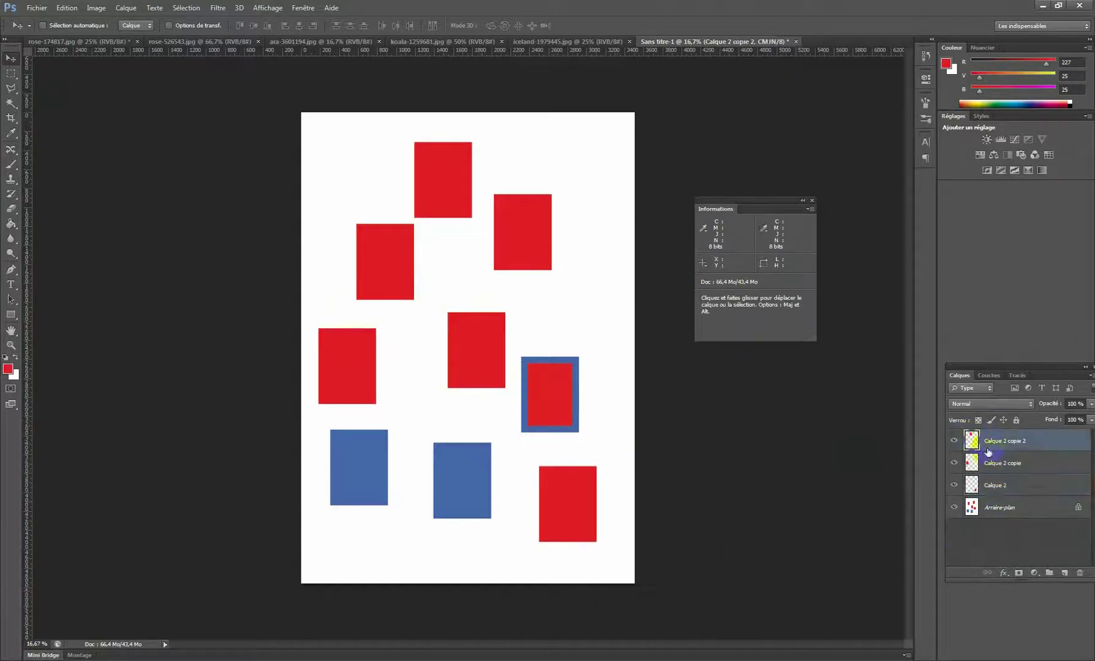
pyautogui.moveTo(953, 463); pyautogui.dragTo(960, 536)
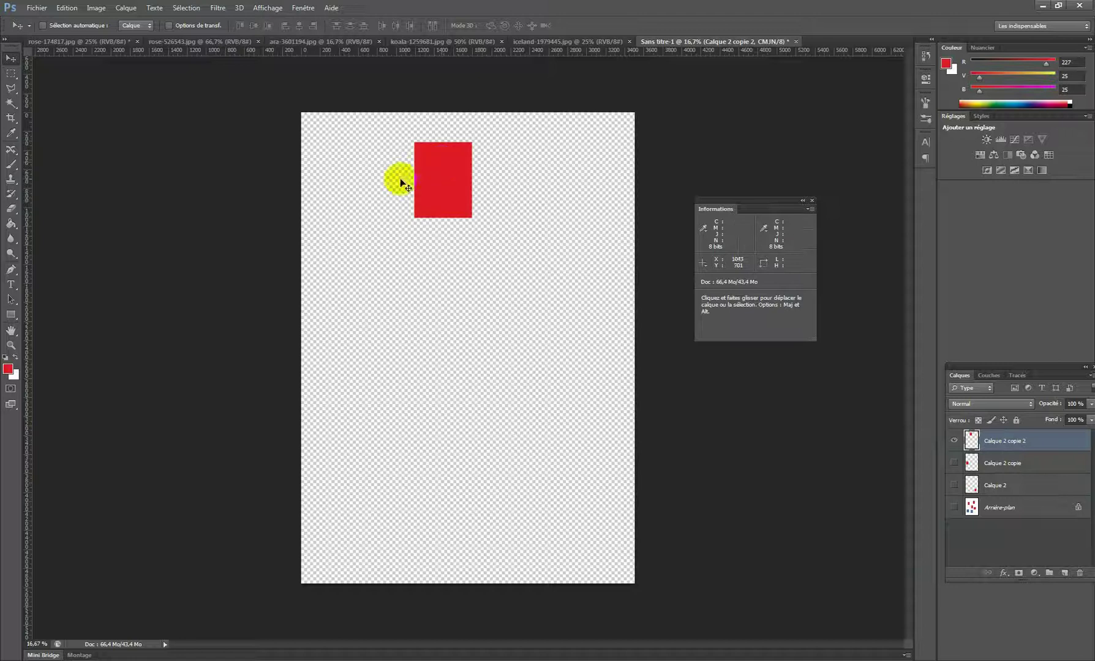
pyautogui.click(433, 188)
pyautogui.click(11, 103)
pyautogui.click(954, 462)
pyautogui.click(954, 484)
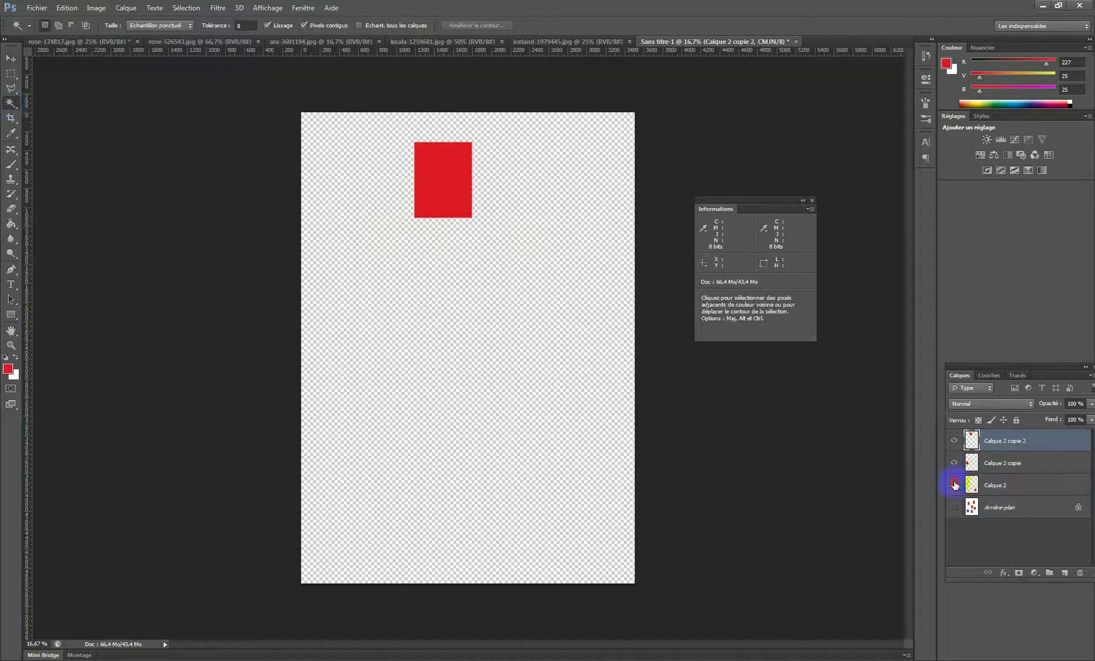
pyautogui.click(953, 506)
# Step: Select the topmost red rectangle with the Magic Wand sampling all layers, then set the tolerance to 46 and select it again
pyautogui.click(443, 182)
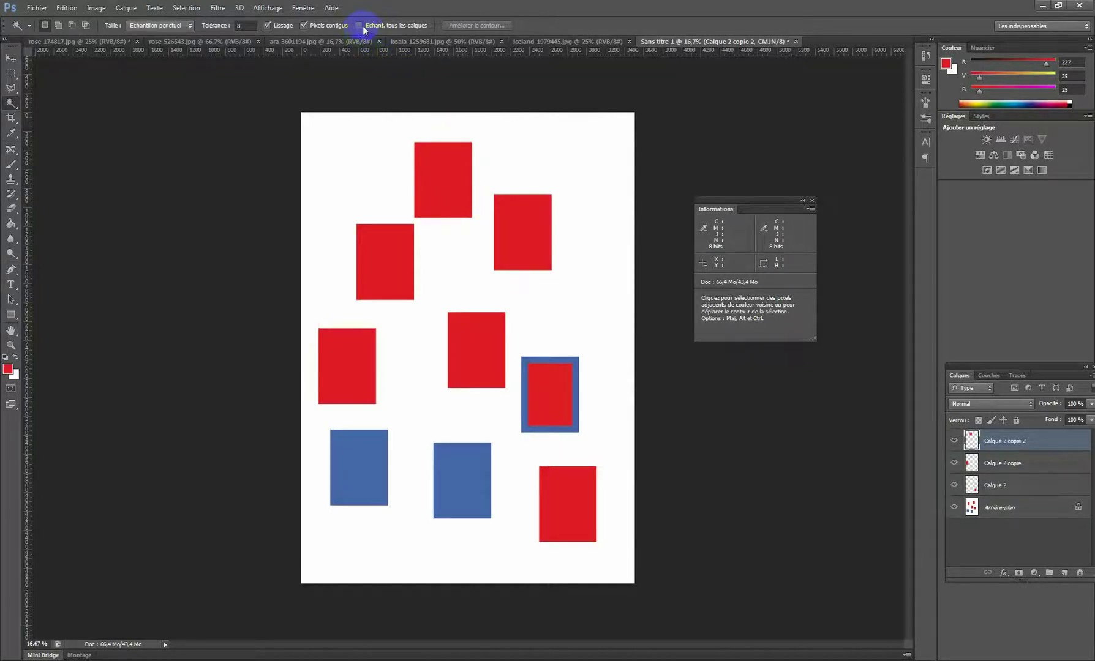
pyautogui.click(439, 168)
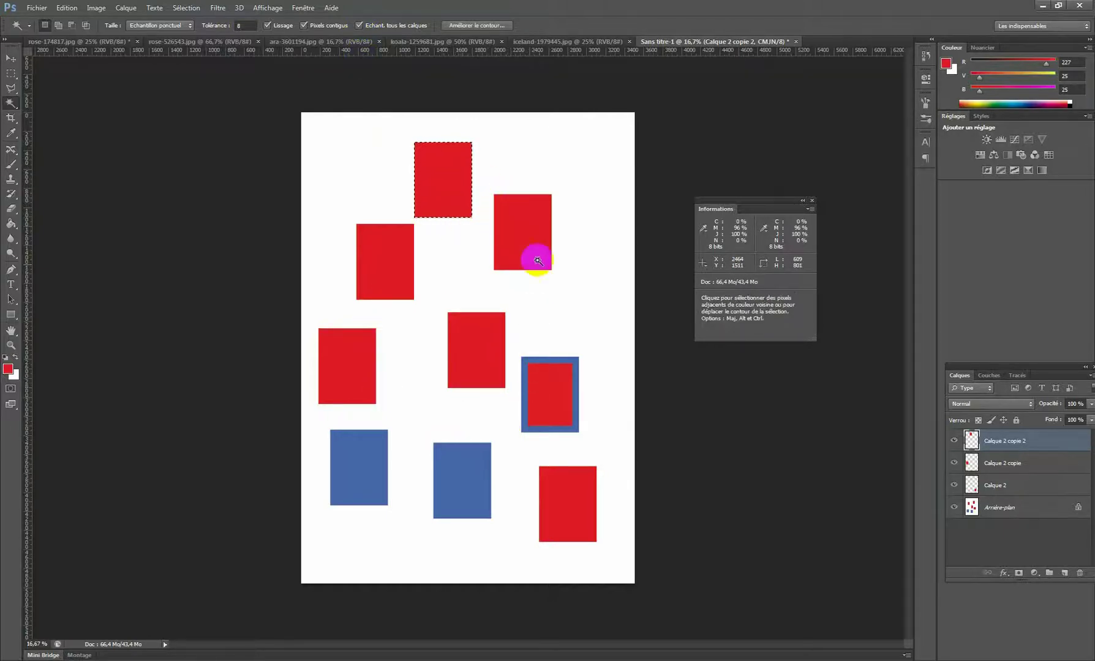
pyautogui.click(360, 26)
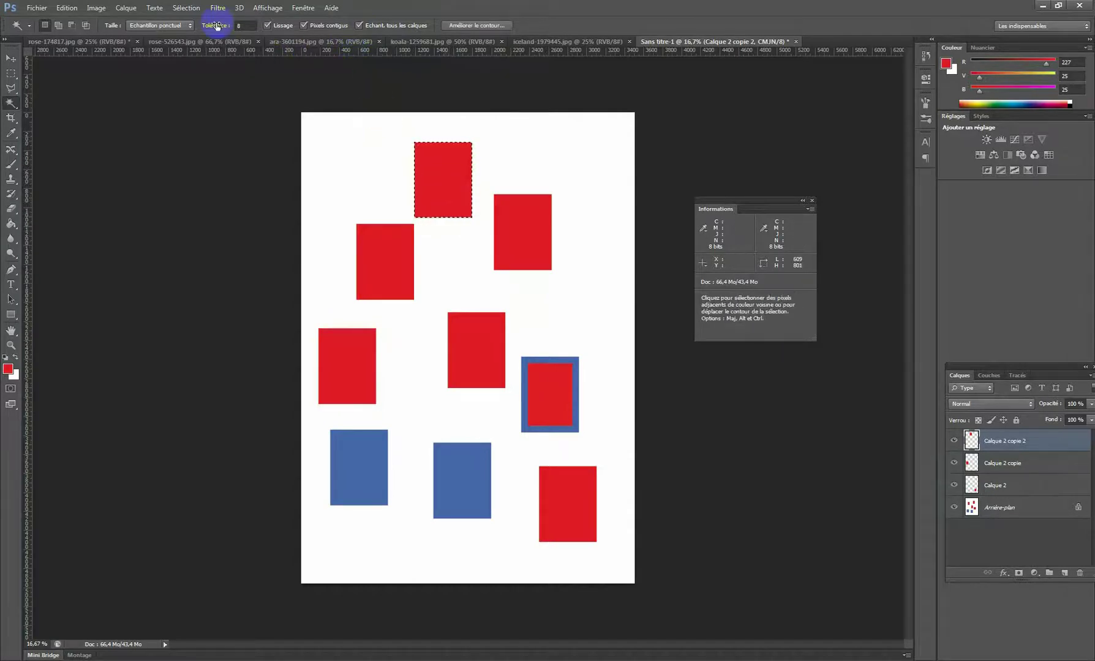
pyautogui.moveTo(217, 26); pyautogui.dragTo(241, 19)
pyautogui.click(445, 179)
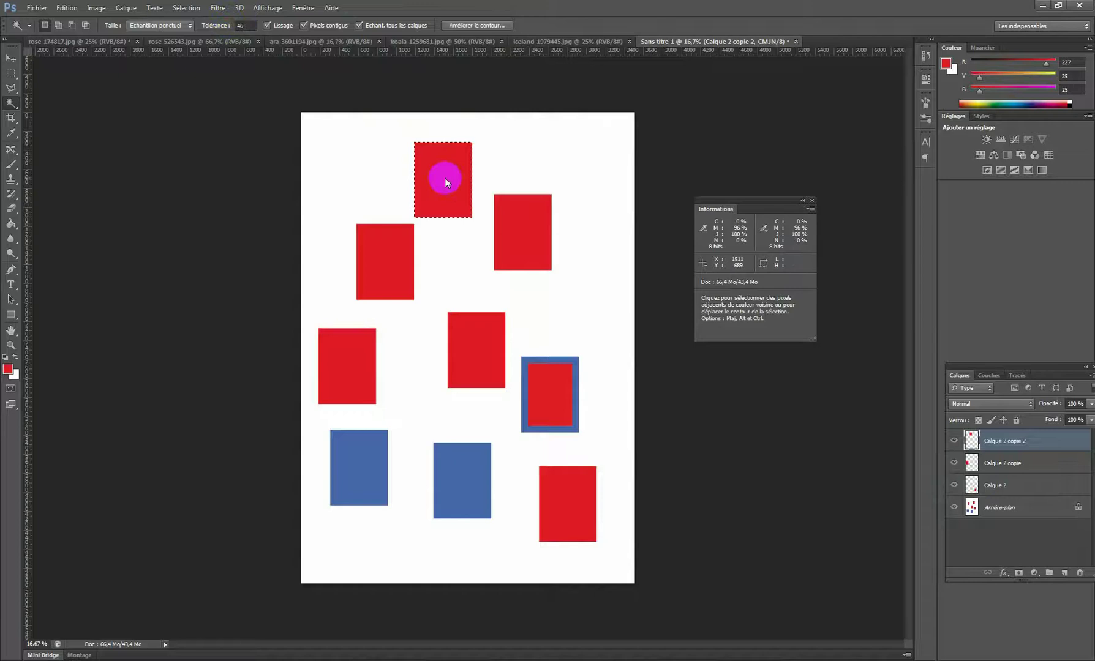
# Step: Toggle the visibility of Calque 2 copie, and isolate Calque 2 copie 2 before restoring all layers
pyautogui.click(953, 462)
pyautogui.click(953, 462)
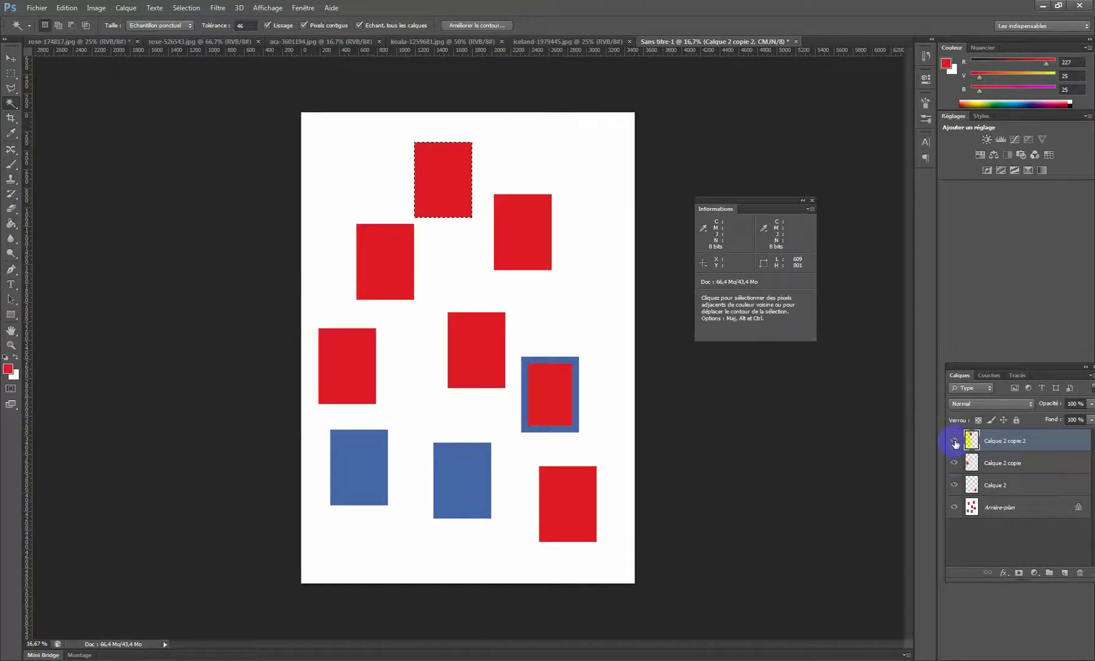
pyautogui.keyDown('alt'); pyautogui.click(954, 441); pyautogui.keyUp('alt')
pyautogui.keyDown('alt'); pyautogui.click(953, 441); pyautogui.keyUp('alt')
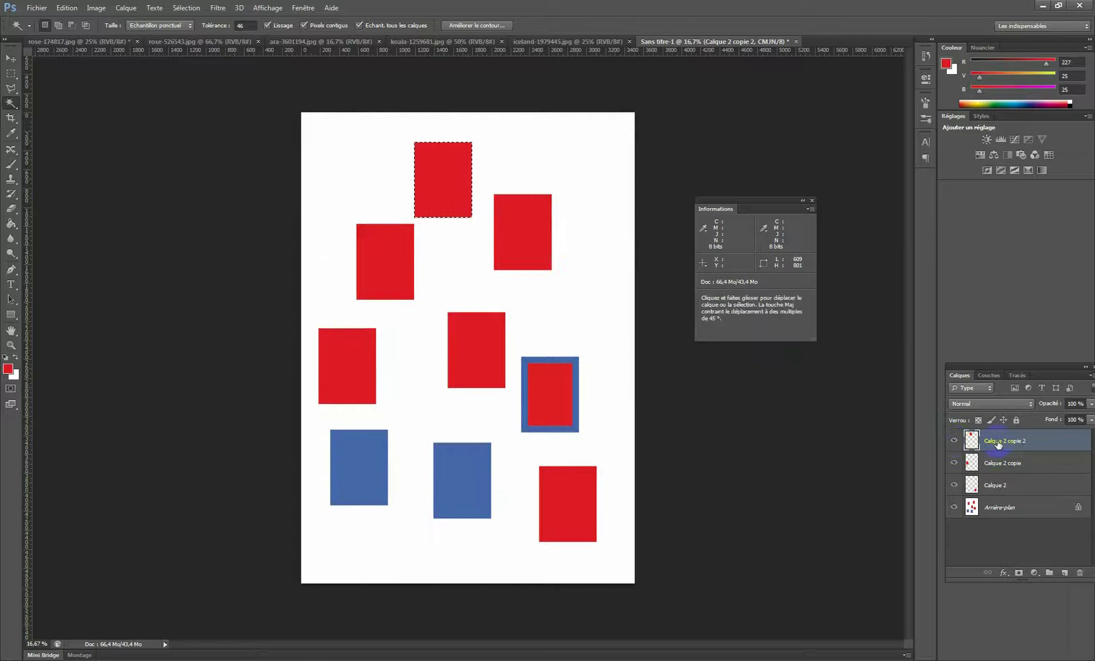
# Step: Deselect and compare selecting the topmost rectangle with all-layer sampling off and with it back on
pyautogui.hotkey('ctrl', 'd')
pyautogui.click(360, 26)
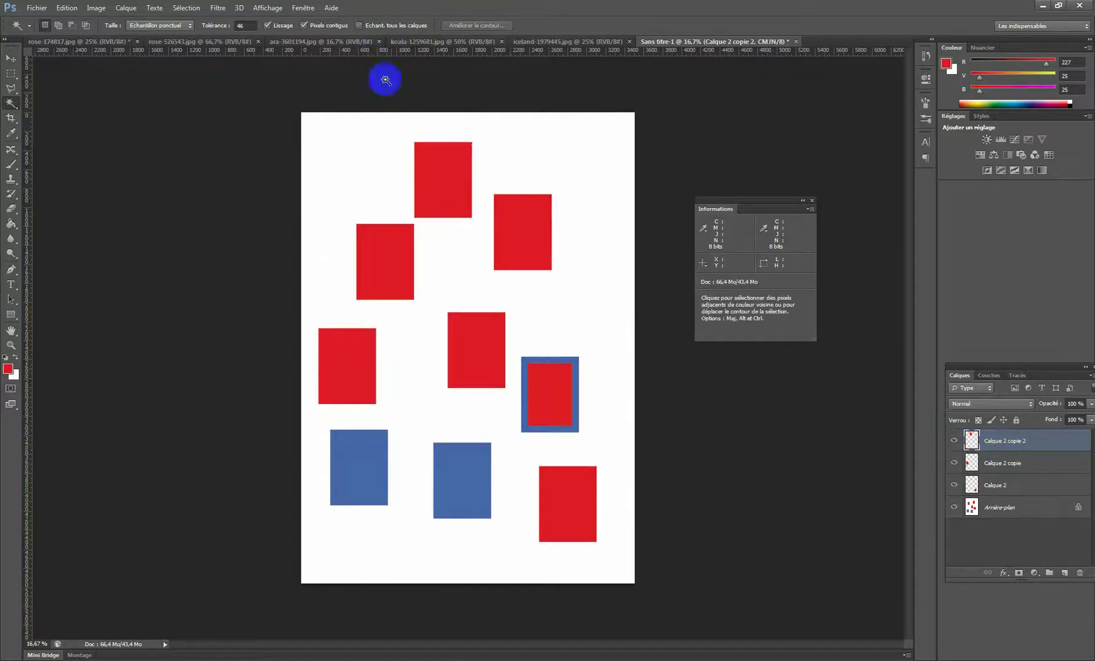
pyautogui.click(454, 183)
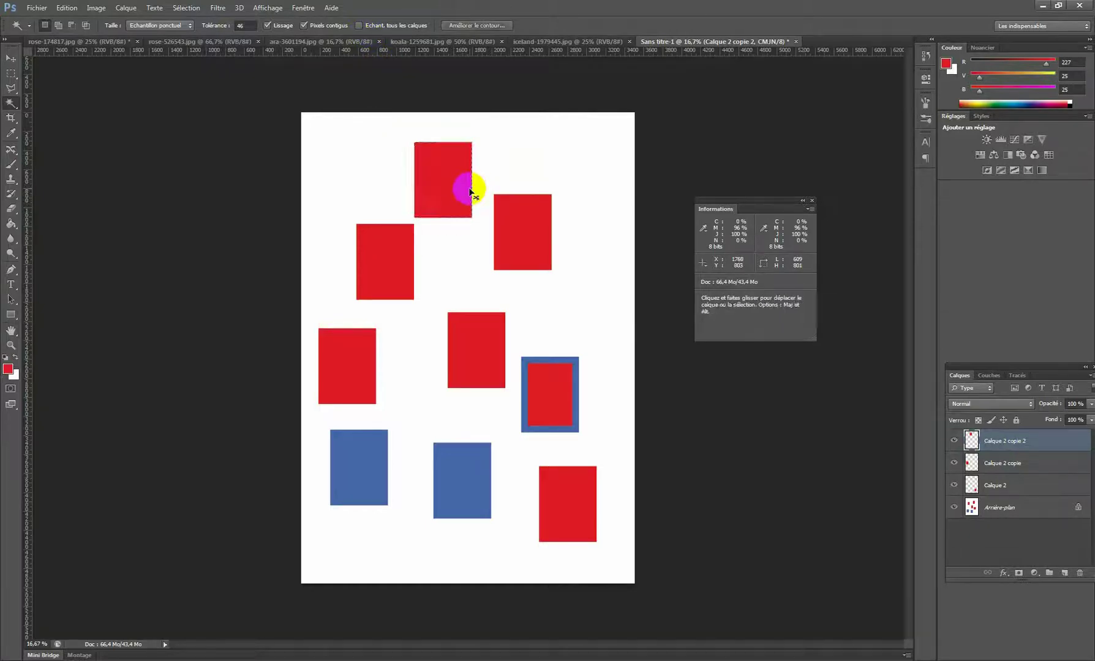
pyautogui.click(455, 215)
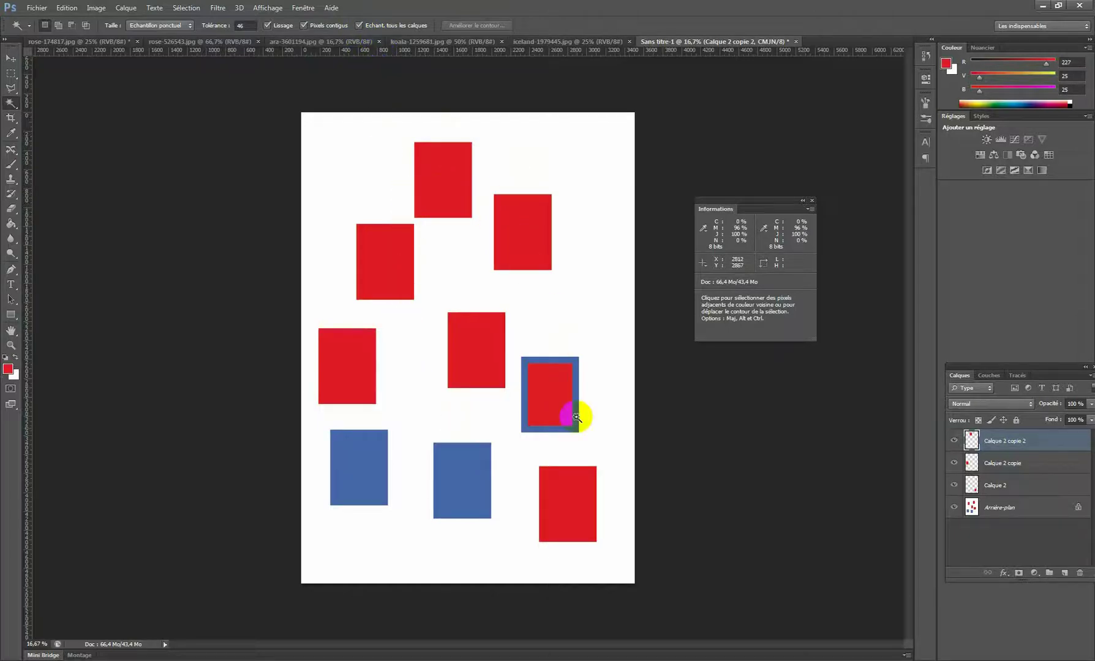
pyautogui.click(457, 179)
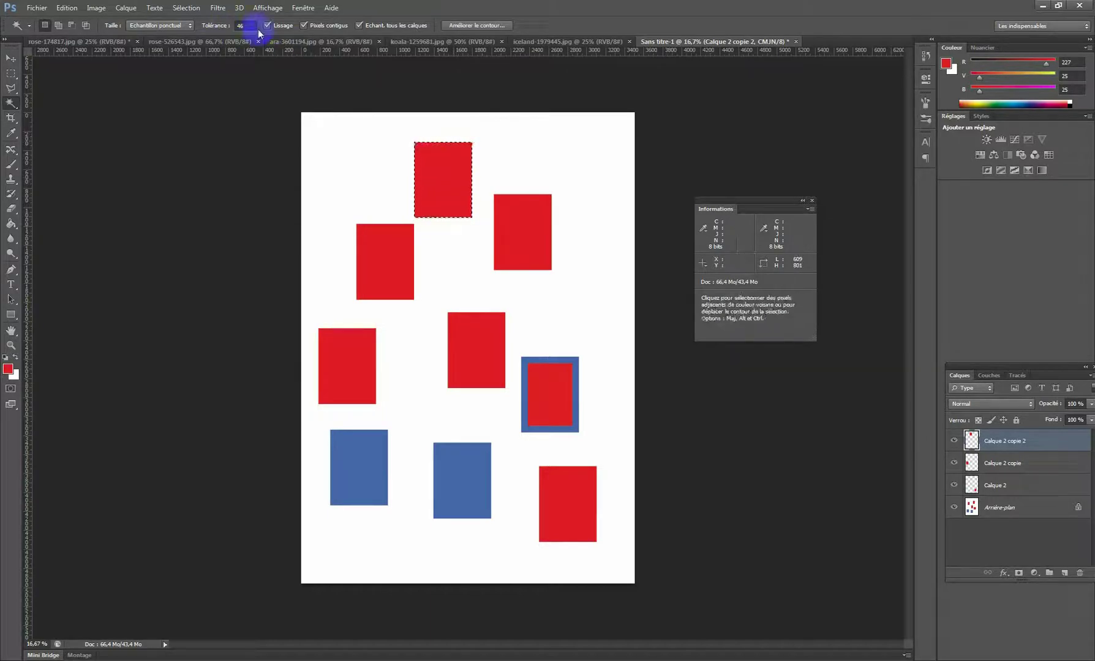
# Step: Select every red area across the layers with contiguous pixels off, and reselect only the topmost rectangle with it on
pyautogui.click(304, 25)
pyautogui.click(448, 167)
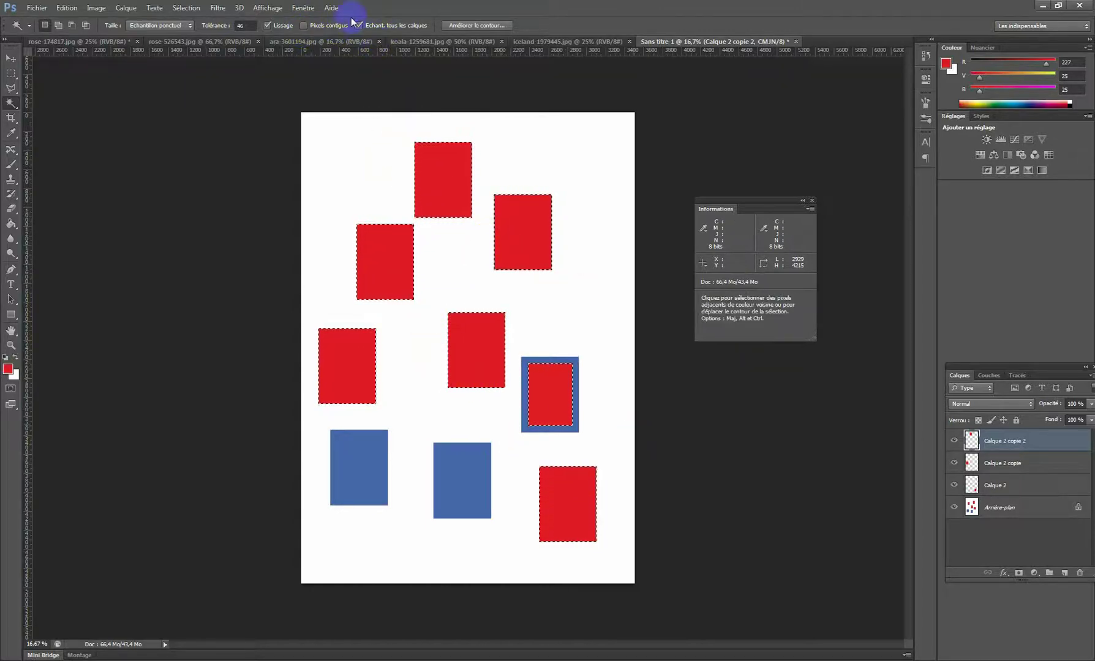
pyautogui.click(303, 25)
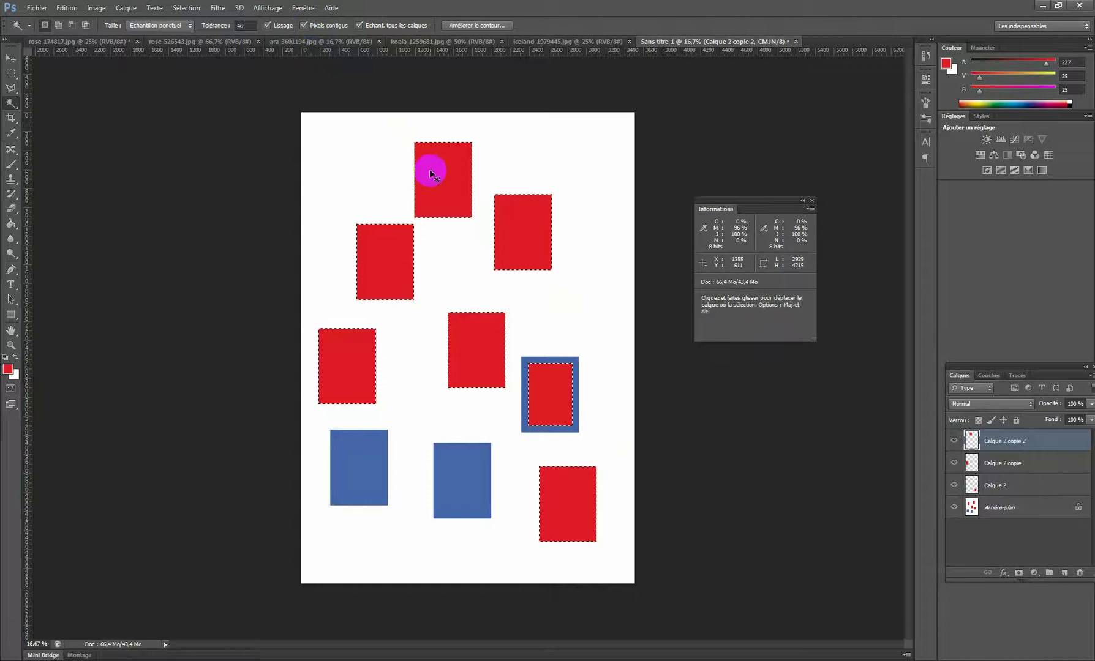
pyautogui.click(444, 175)
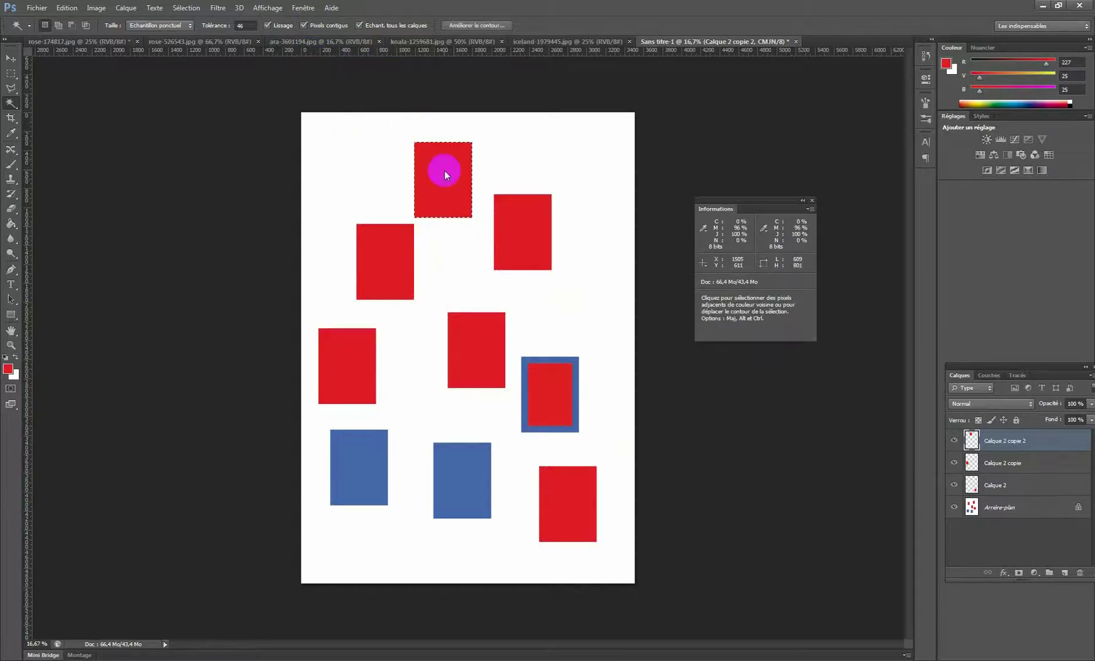
pyautogui.click(434, 186)
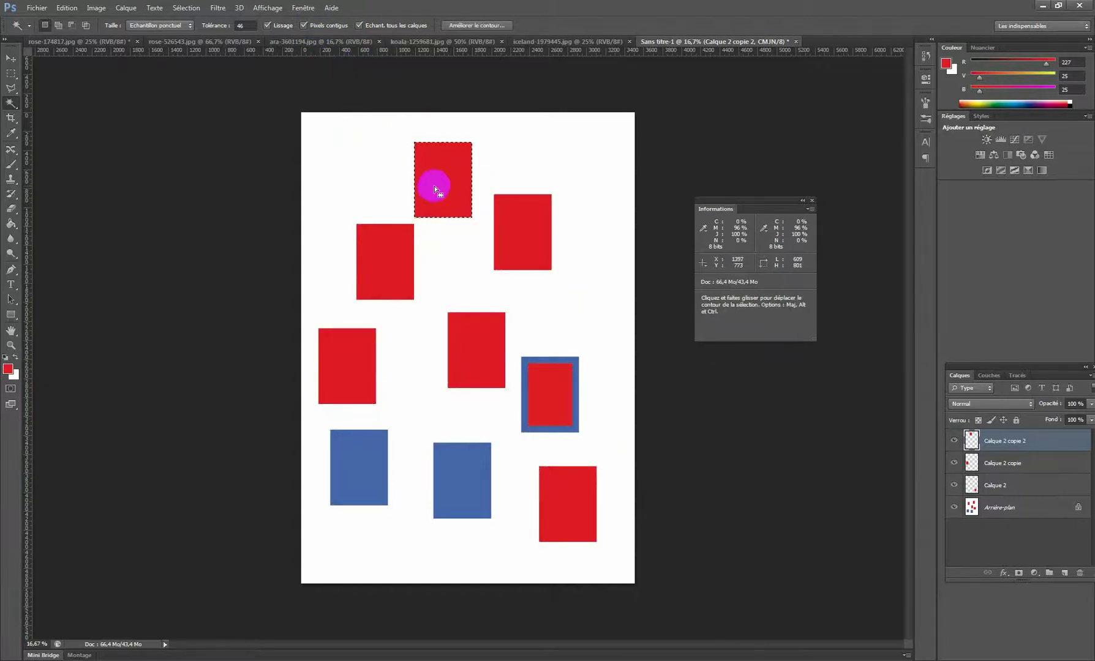
# Step: Deselect, turn contiguous pixels off to select the red areas on all layers once more, and clear the selection
pyautogui.hotkey('ctrl', 'd')
pyautogui.click(303, 25)
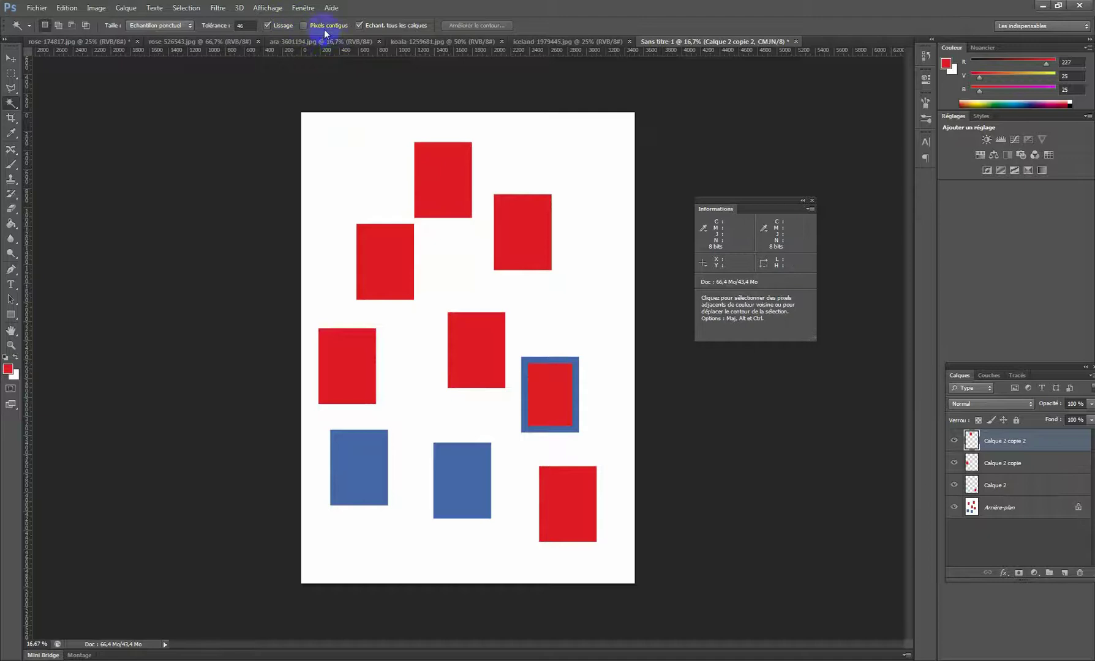
pyautogui.click(444, 165)
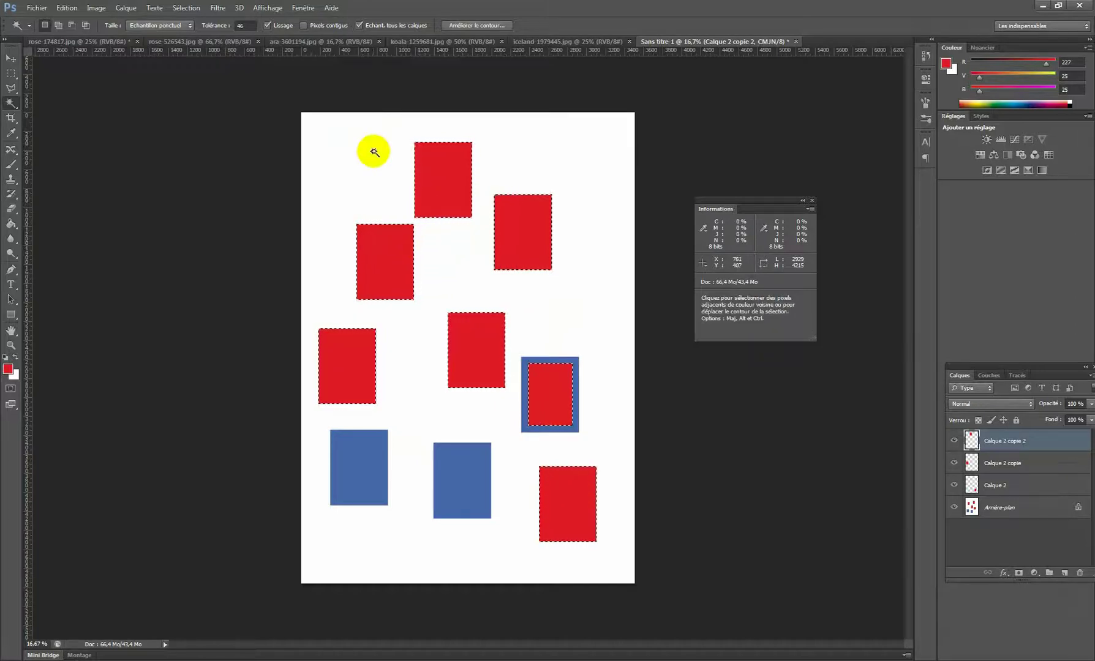
pyautogui.hotkey('ctrl', 'd')
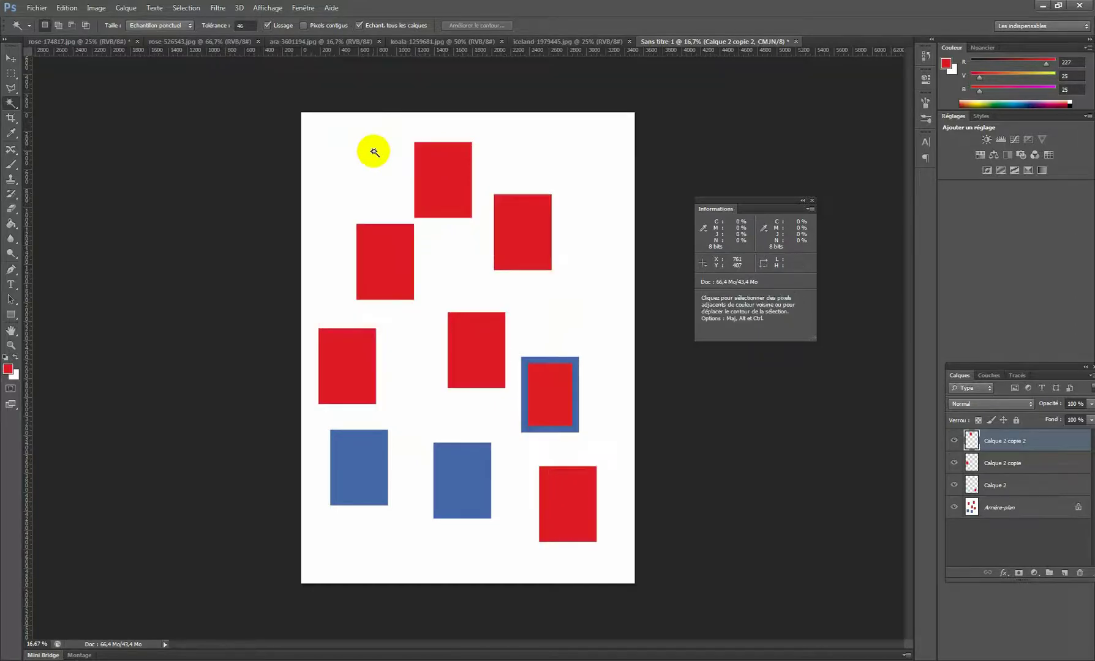
# Step: Switch to the Move tool and close the untitled rectangles document without saving
pyautogui.click(12, 59)
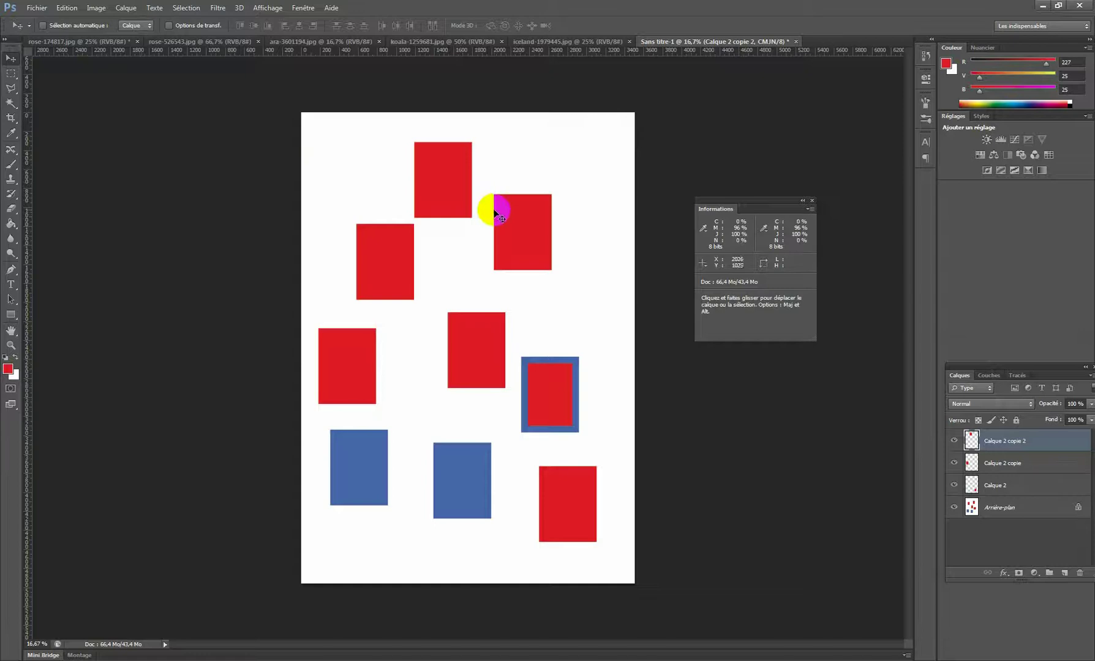
pyautogui.hotkey('ctrl', 'w')
pyautogui.click(551, 253)
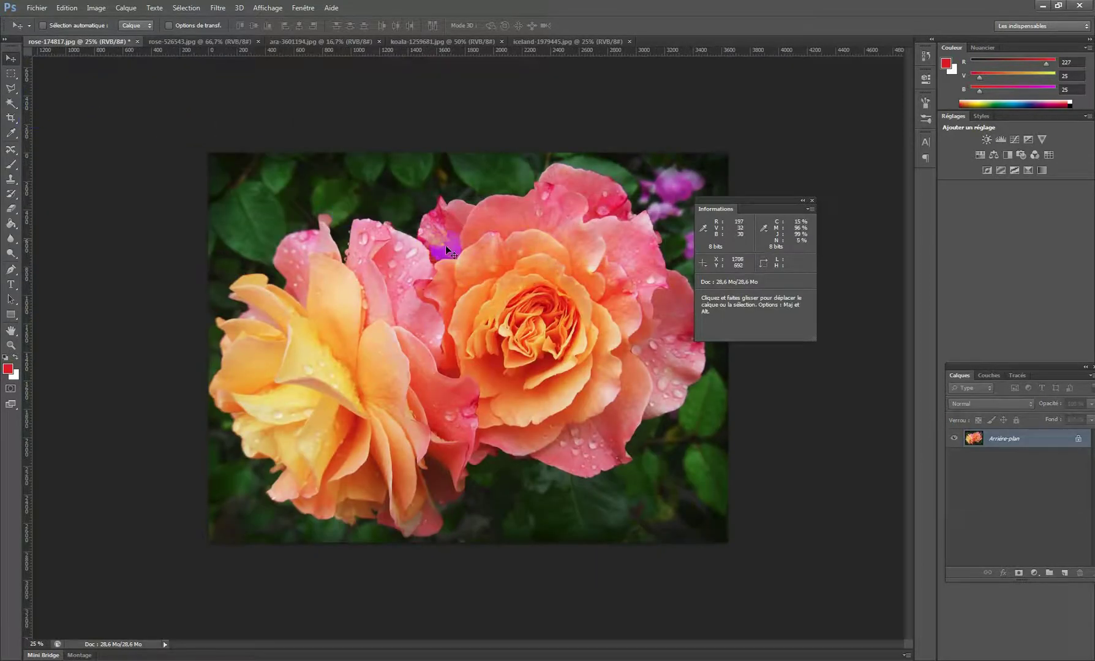
# Step: Move the Info panel clear of the rose photo and activate the Quick Selection tool
pyautogui.moveTo(742, 208); pyautogui.dragTo(826, 156)
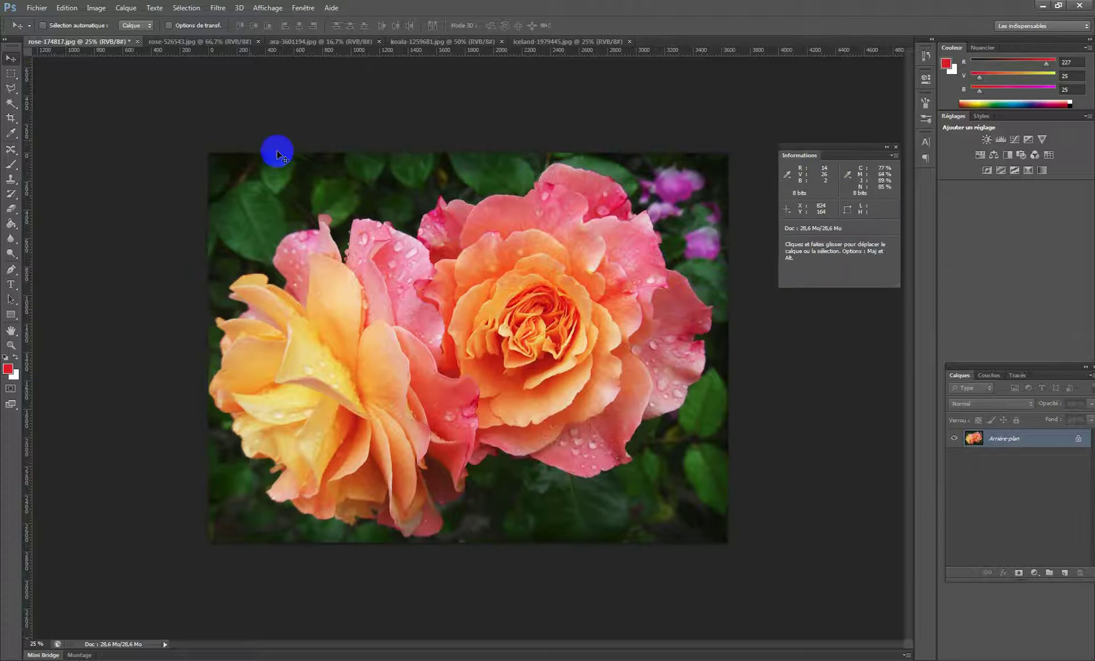
pyautogui.click(14, 103)
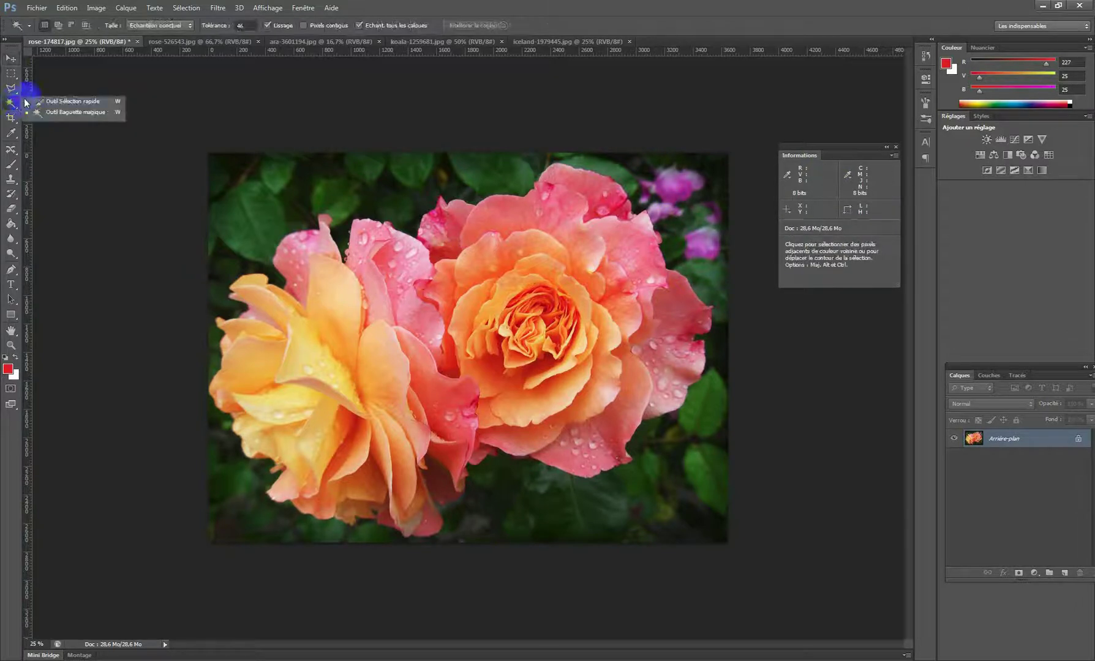
pyautogui.click(11, 89)
pyautogui.click(58, 107)
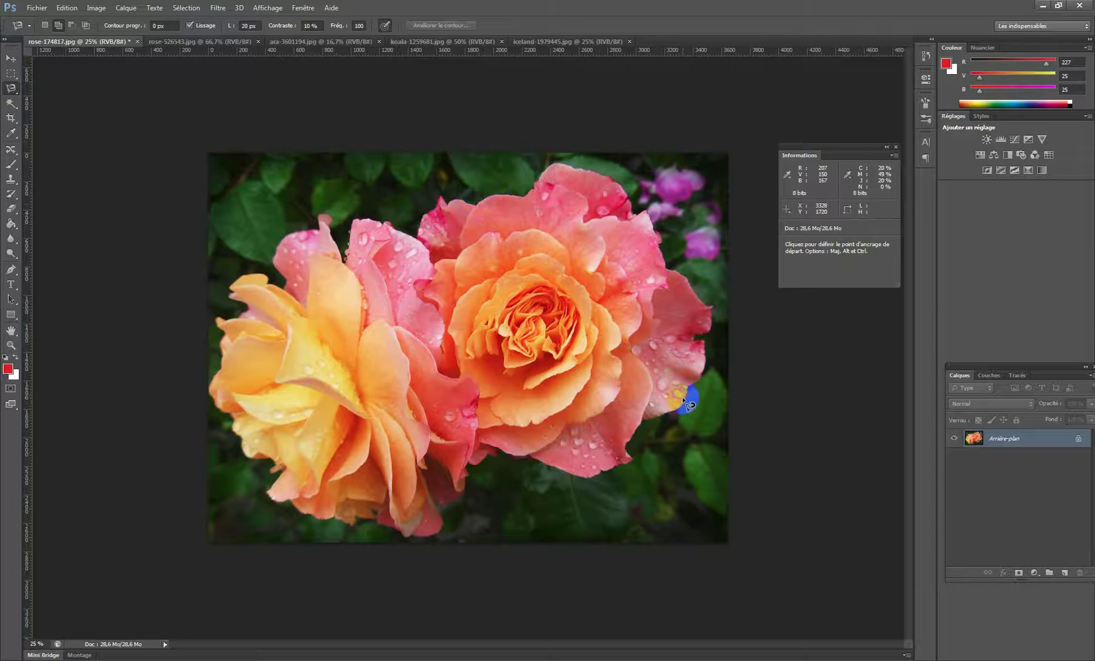
pyautogui.click(13, 104)
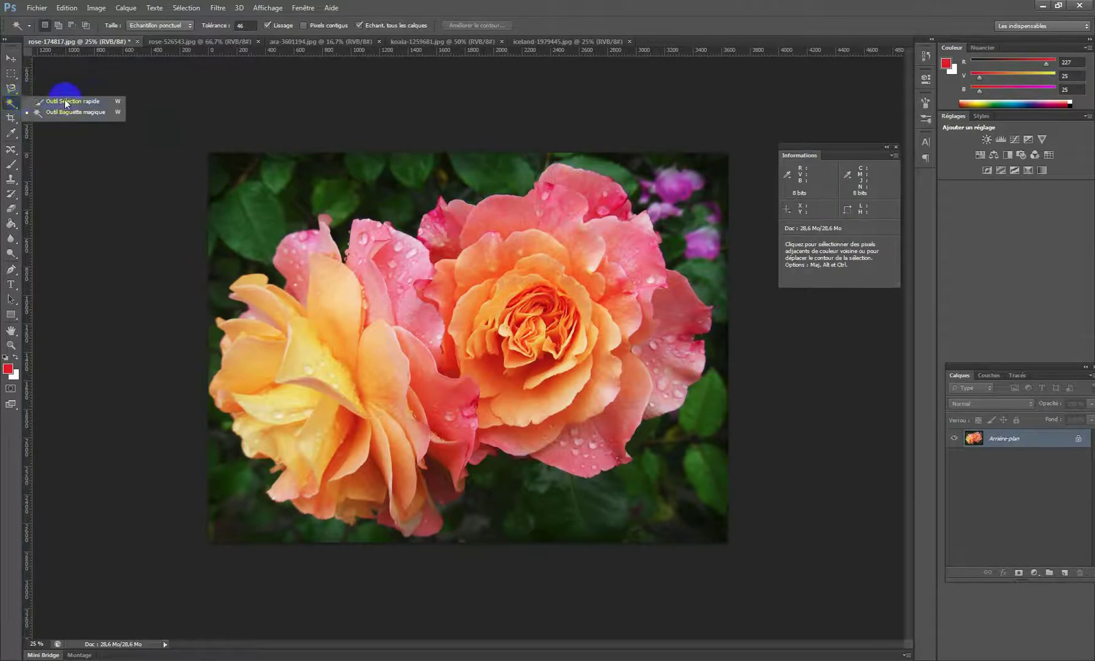
pyautogui.click(60, 101)
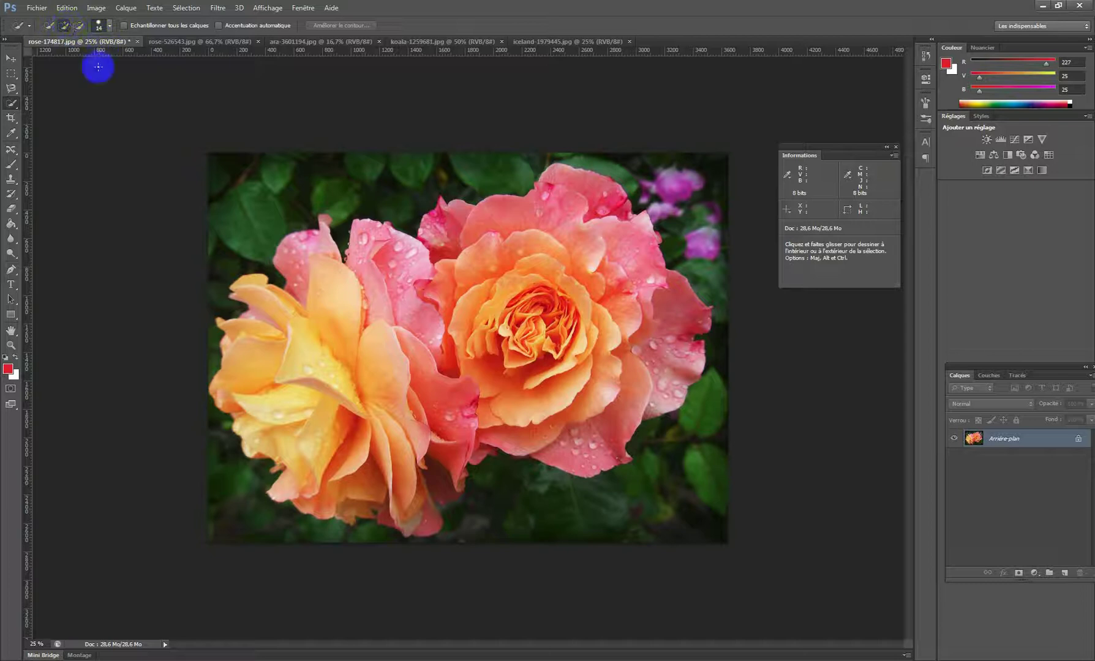
# Step: Paint quick selections on petals of both roses, then replace them with a new selection on the left rose's orange petal
pyautogui.moveTo(367, 270); pyautogui.dragTo(390, 283)
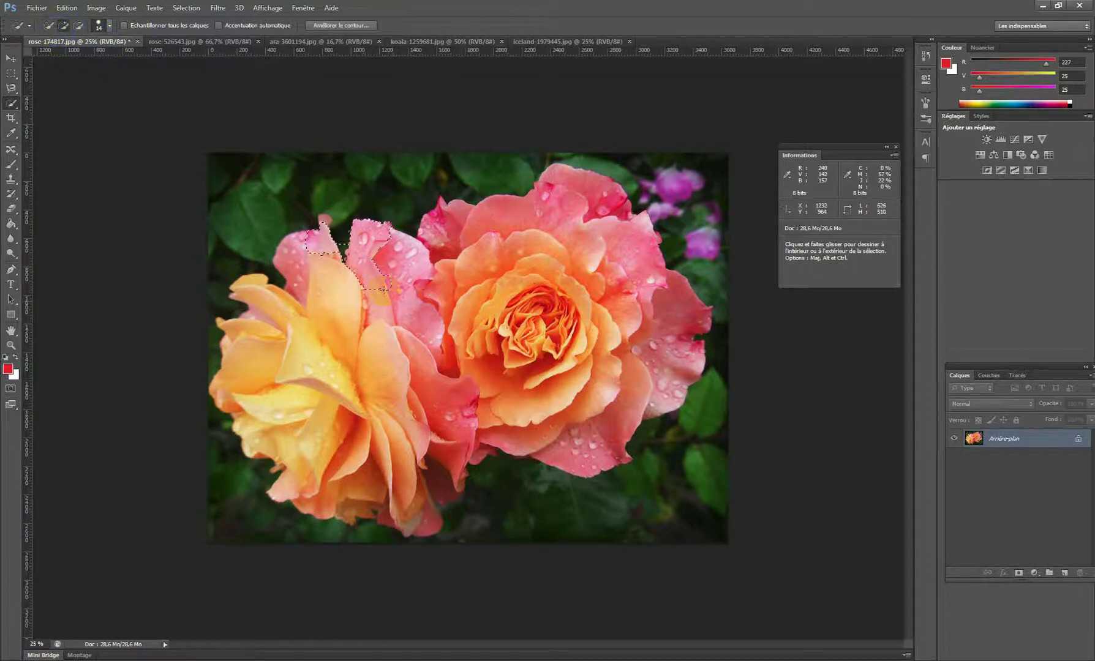
pyautogui.moveTo(508, 227); pyautogui.dragTo(544, 275)
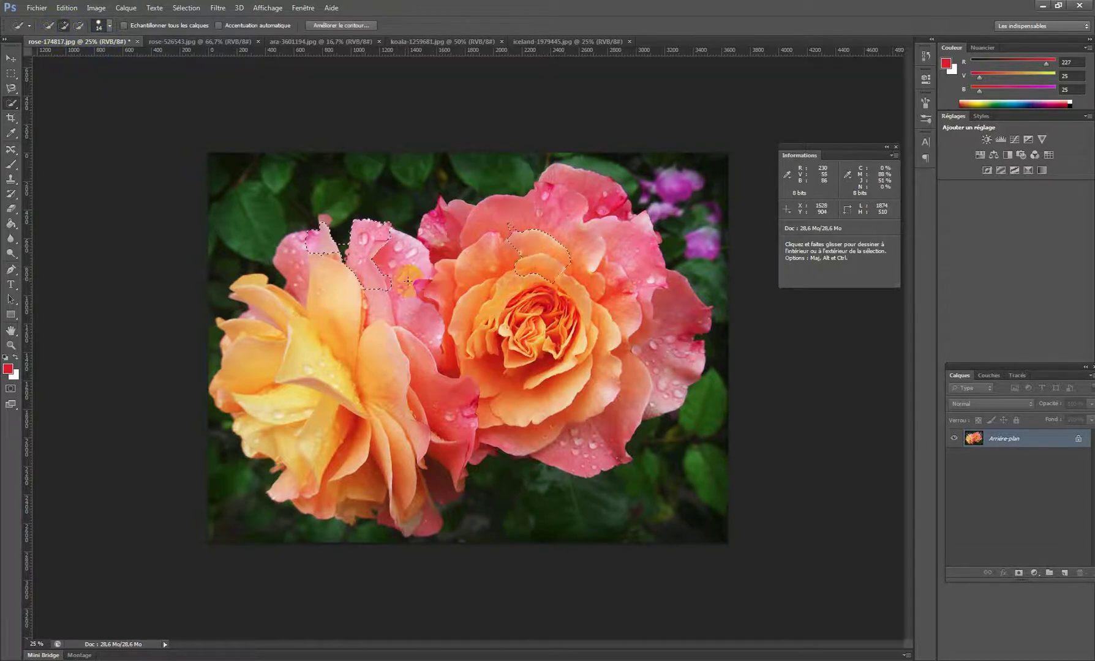
pyautogui.click(49, 27)
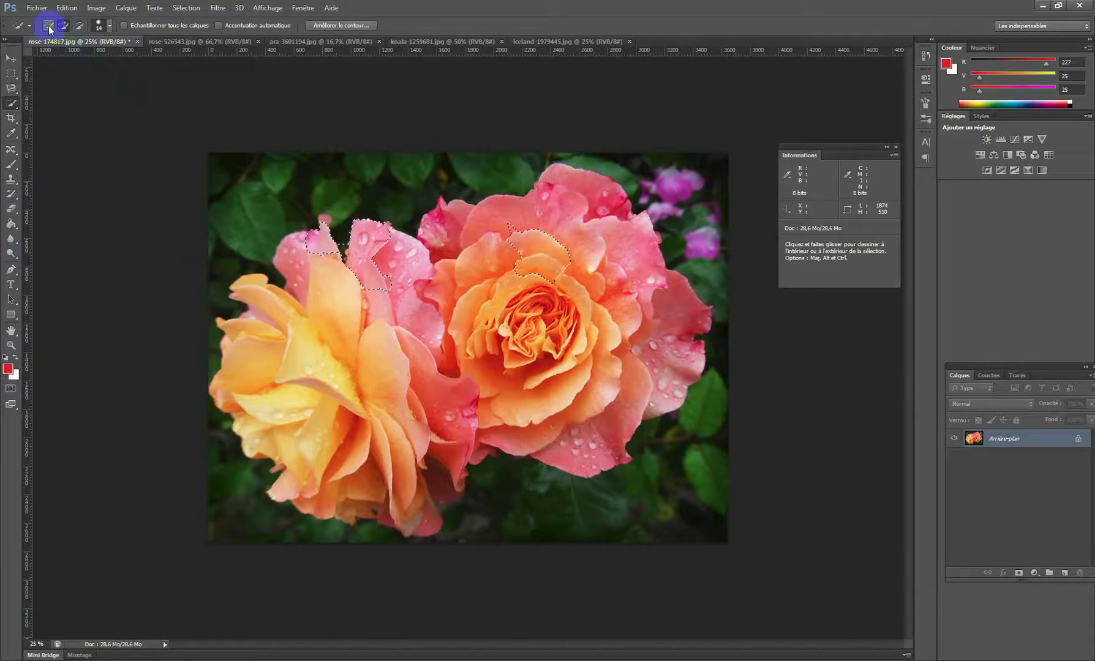
pyautogui.click(403, 377)
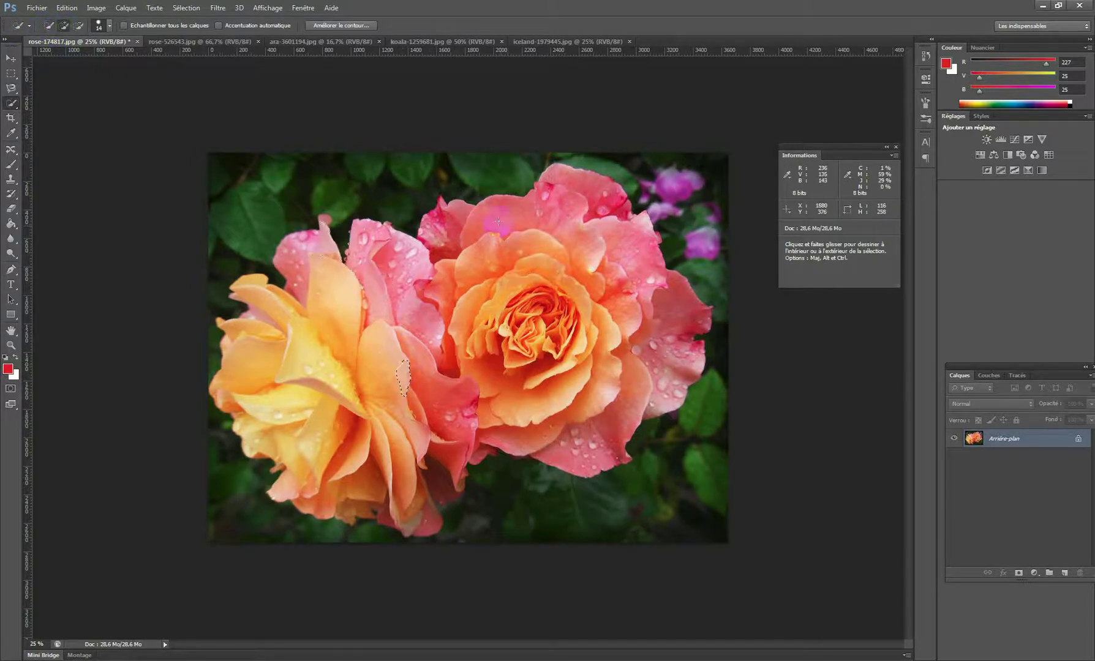
# Step: Add the upper petals of the left rose to the quick selection and subtract the upper pink petal area
pyautogui.click(48, 27)
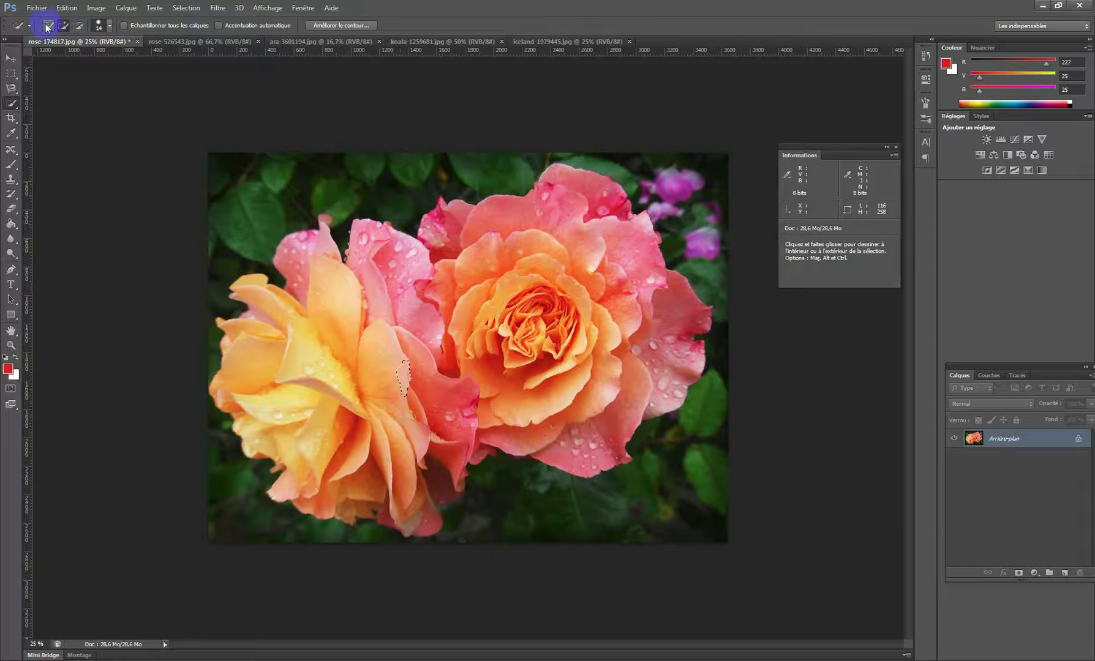
pyautogui.moveTo(325, 267); pyautogui.dragTo(368, 259)
pyautogui.click(78, 25)
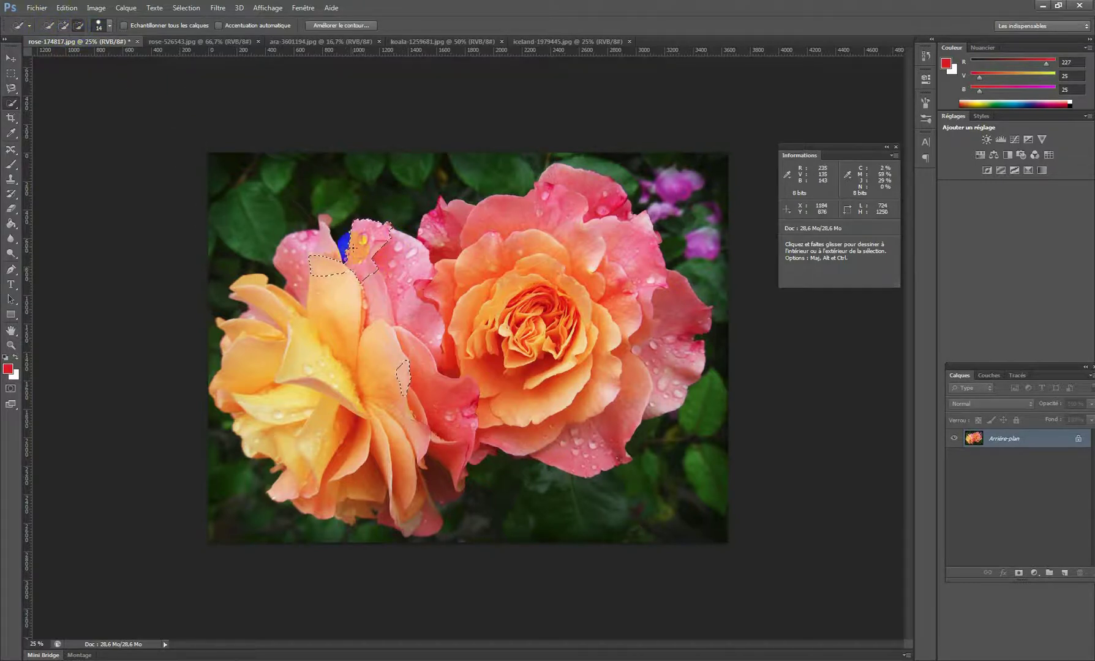
# Step: Set the Quick Selection brush size to 60 px and review its hardness and spacing settings
pyautogui.click(110, 25)
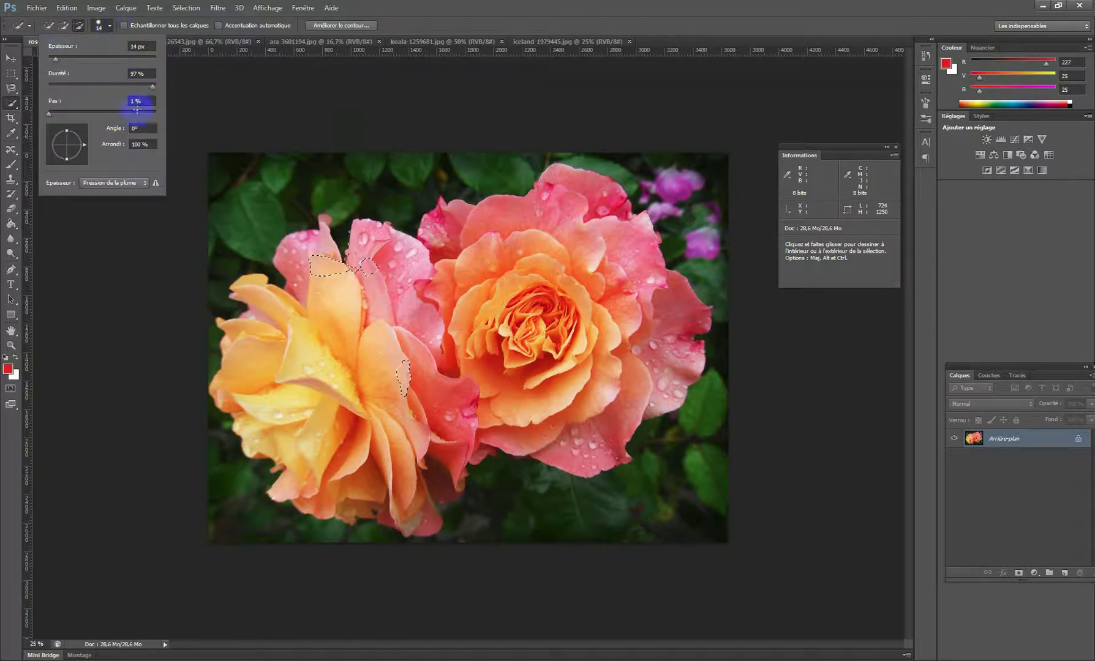
pyautogui.moveTo(59, 63)
pyautogui.mouseDown()
pyautogui.moveTo(96, 59)
pyautogui.moveTo(80, 60)
pyautogui.mouseUp()
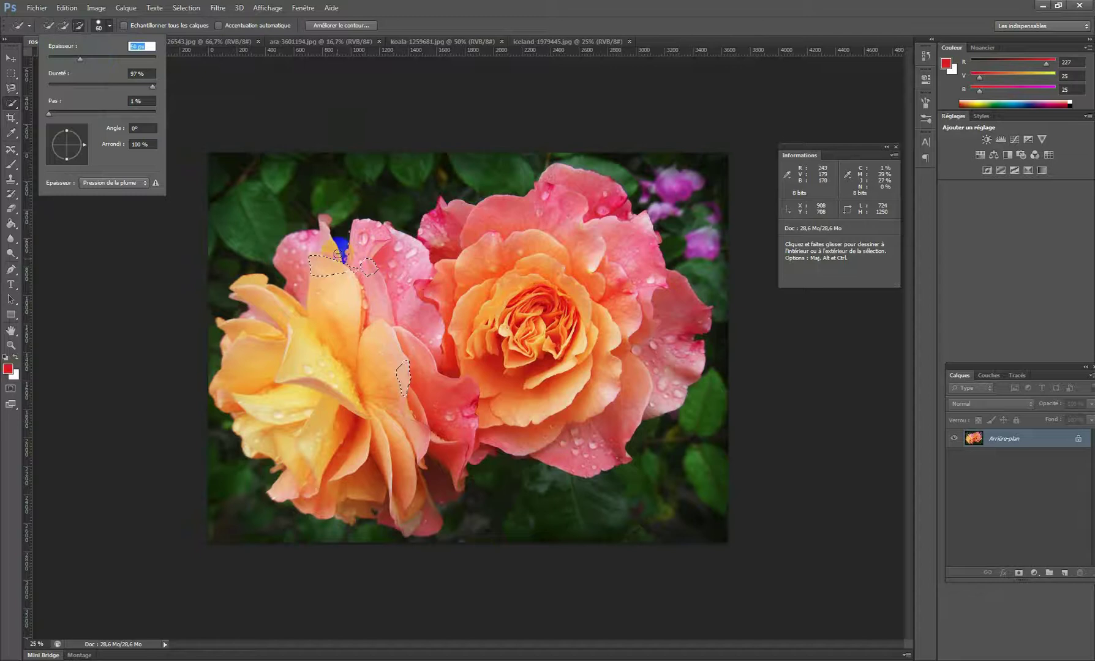
pyautogui.click(153, 73)
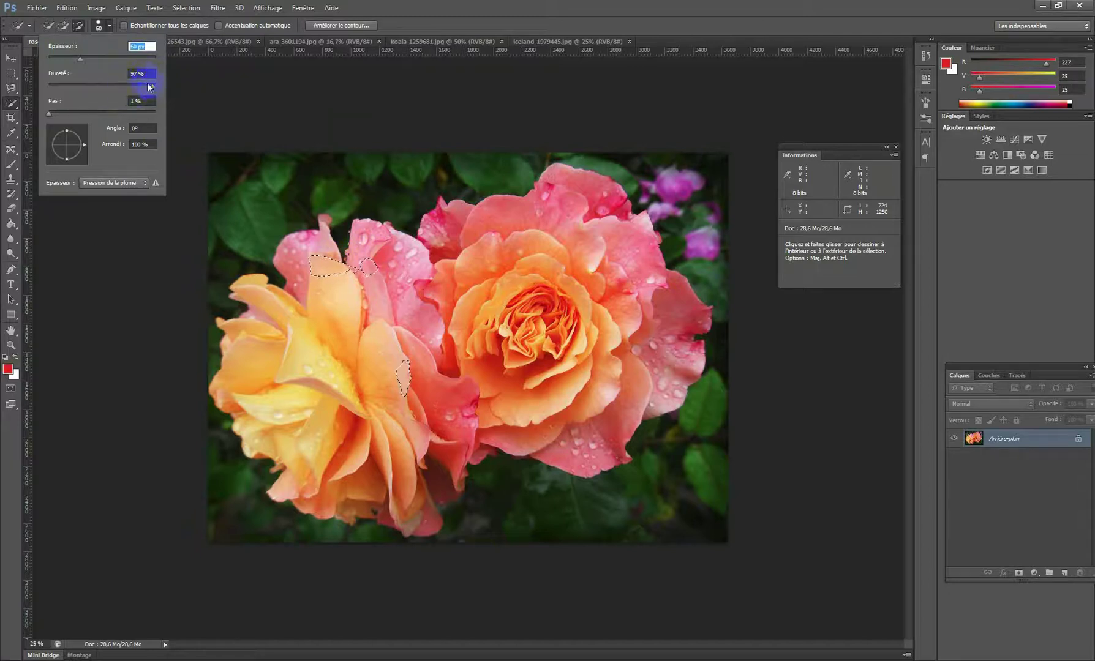
pyautogui.click(154, 100)
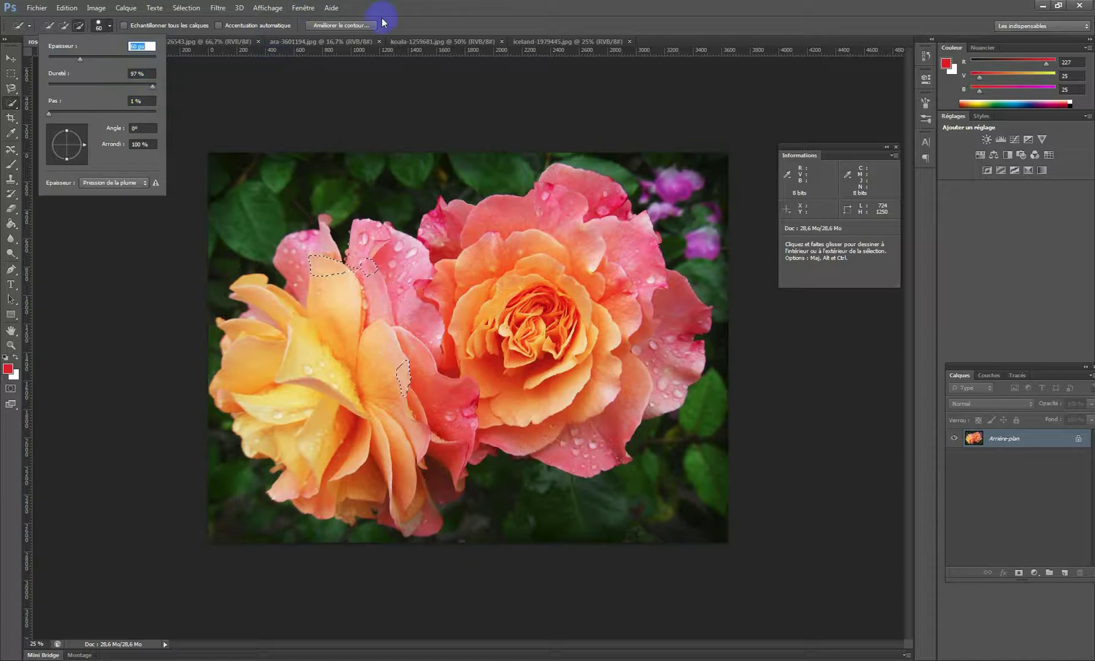
pyautogui.click(442, 6)
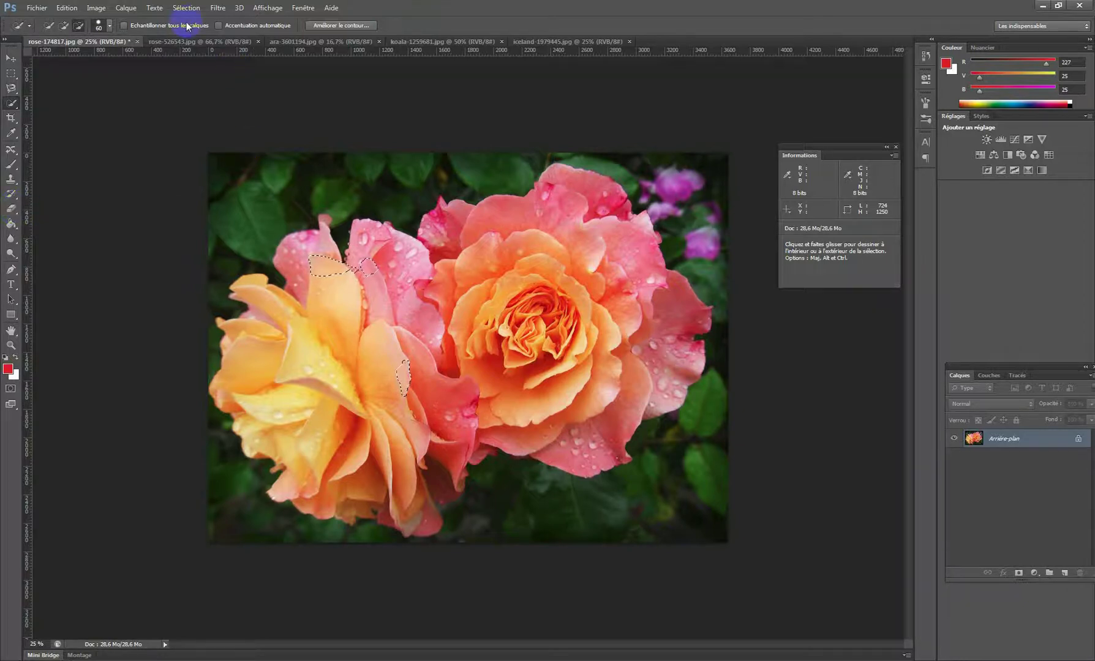
# Step: Set the Quick Selection brush spacing to 1000% and clear the current selection
pyautogui.click(110, 27)
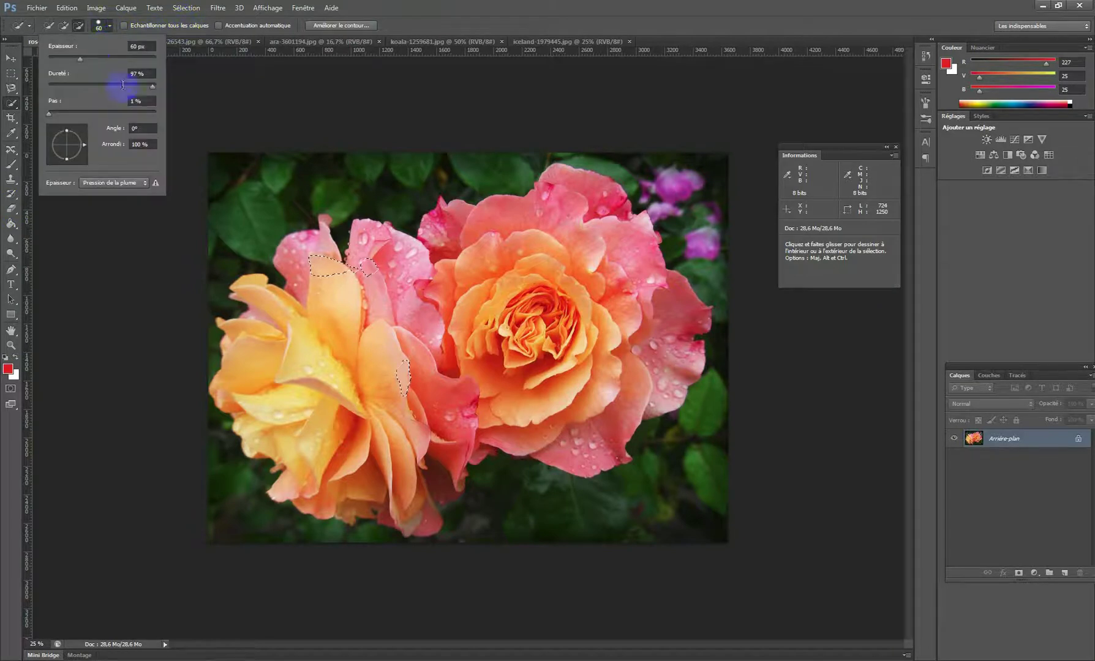
pyautogui.click(49, 116)
pyautogui.click(462, 3)
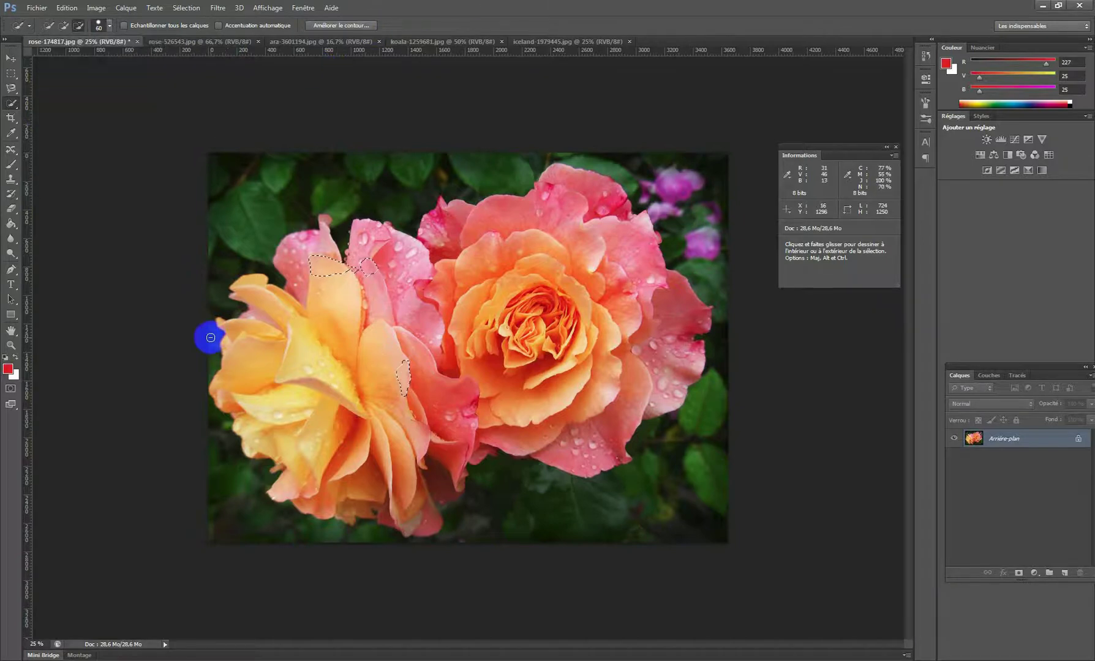
pyautogui.click(185, 8)
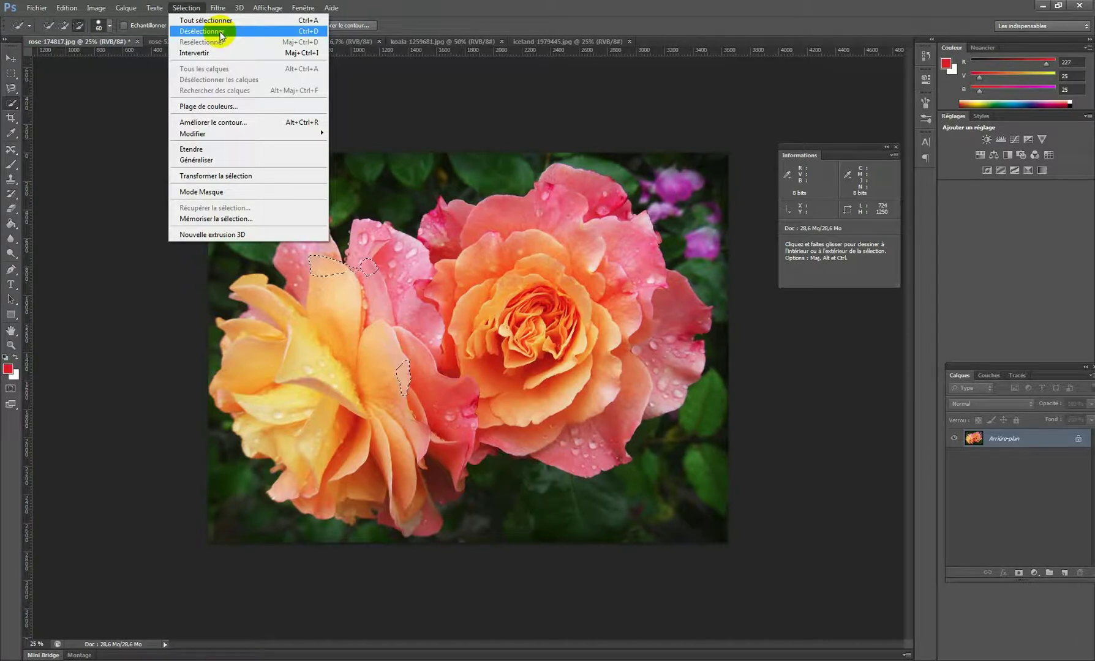
pyautogui.click(347, 231)
pyautogui.hotkey('ctrl', 'd')
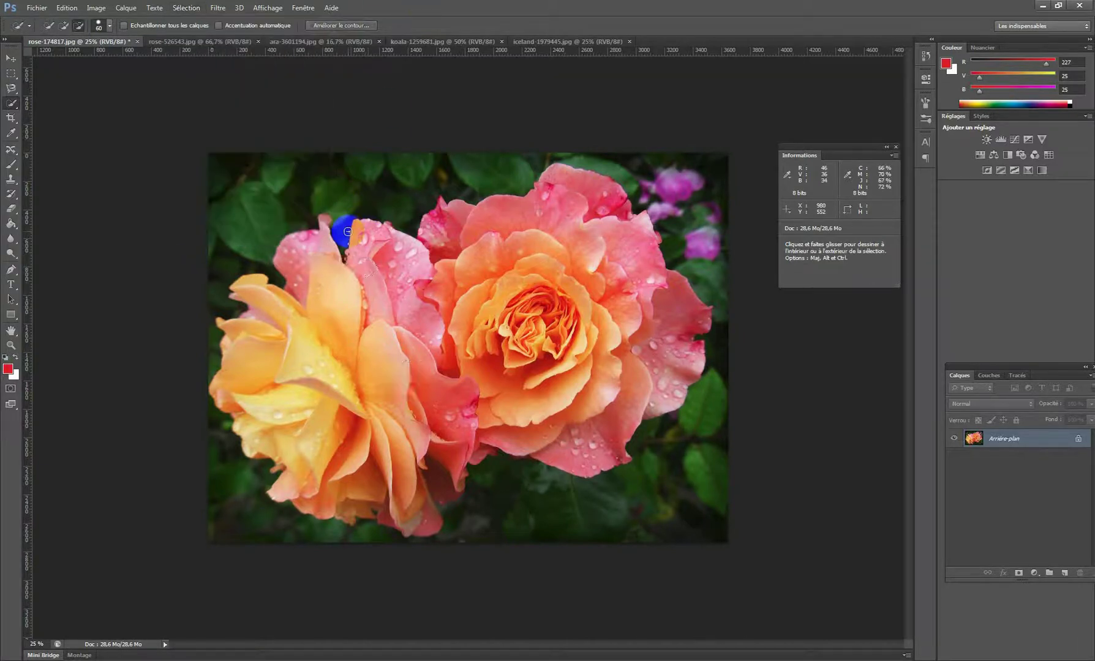
# Step: In add mode, select a row of separate spots running across the petals of both roses
pyautogui.click(67, 26)
pyautogui.click(239, 371)
pyautogui.click(321, 348)
pyautogui.click(403, 334)
pyautogui.click(491, 322)
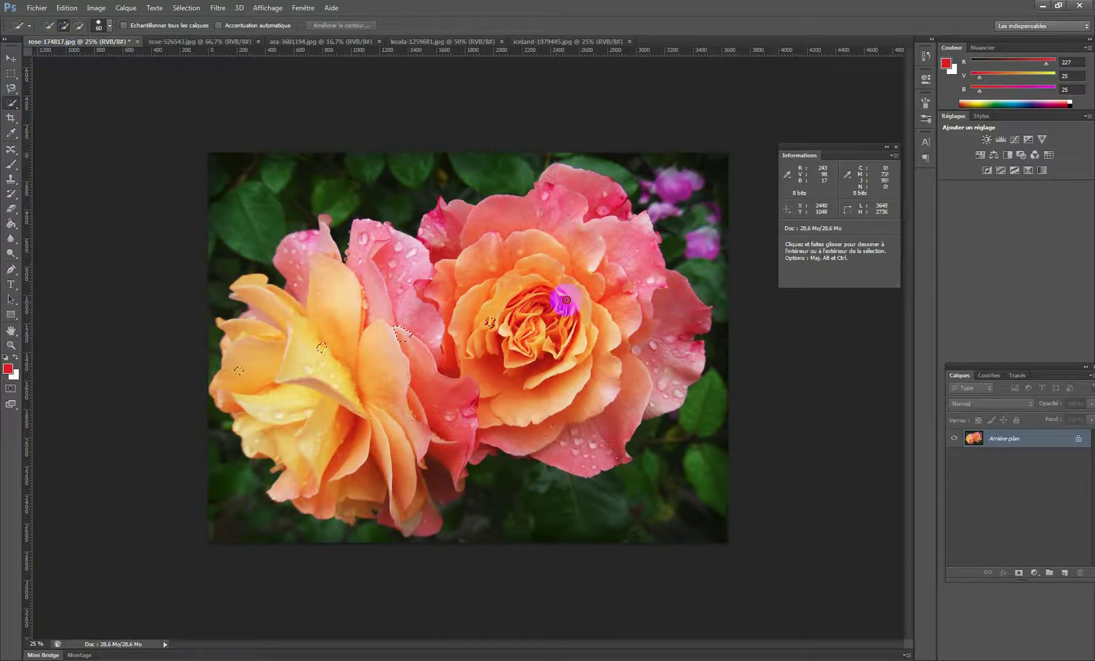
pyautogui.click(566, 300)
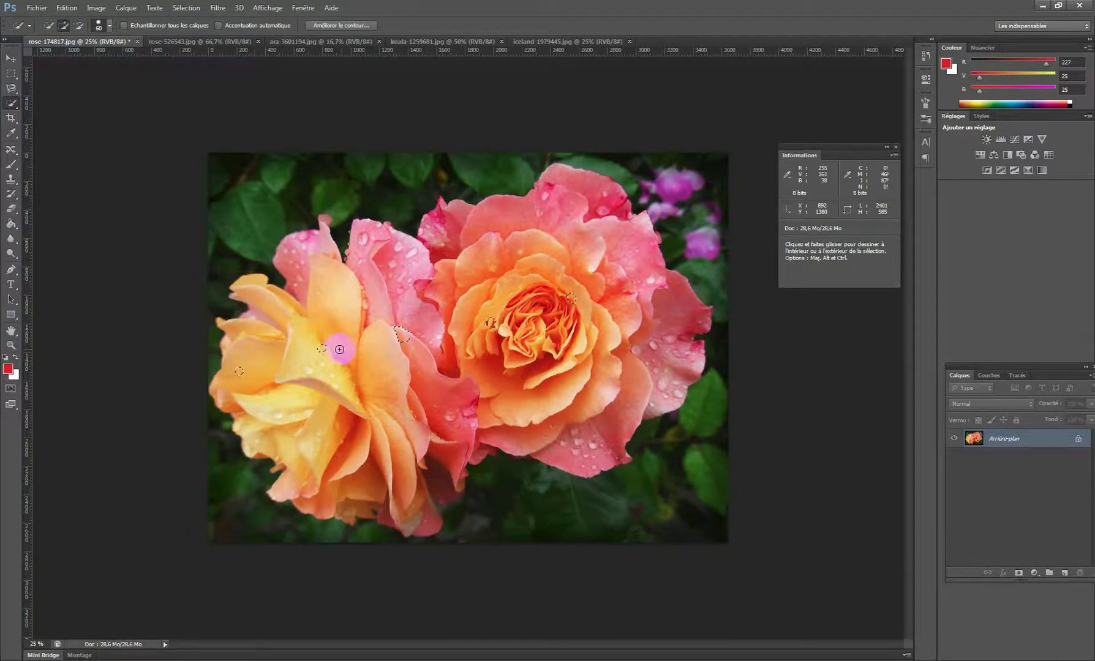
# Step: Return the brush spacing to 1% and extend the quick selection until it covers both roses entirely
pyautogui.click(110, 26)
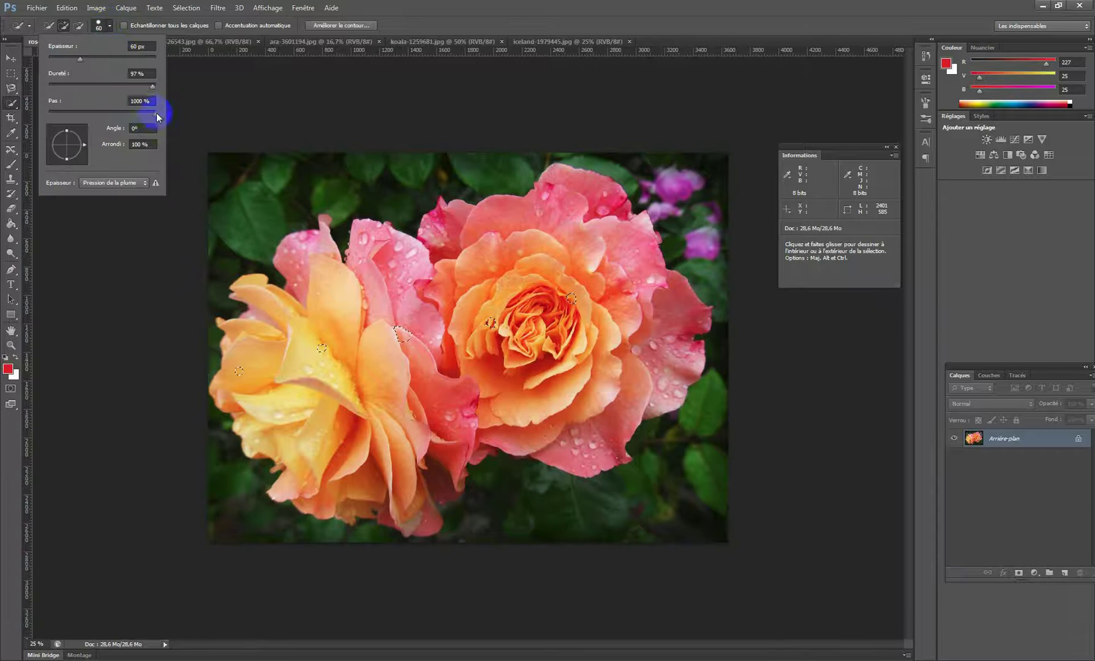
pyautogui.moveTo(157, 114); pyautogui.dragTo(10, 114)
pyautogui.click(507, 66)
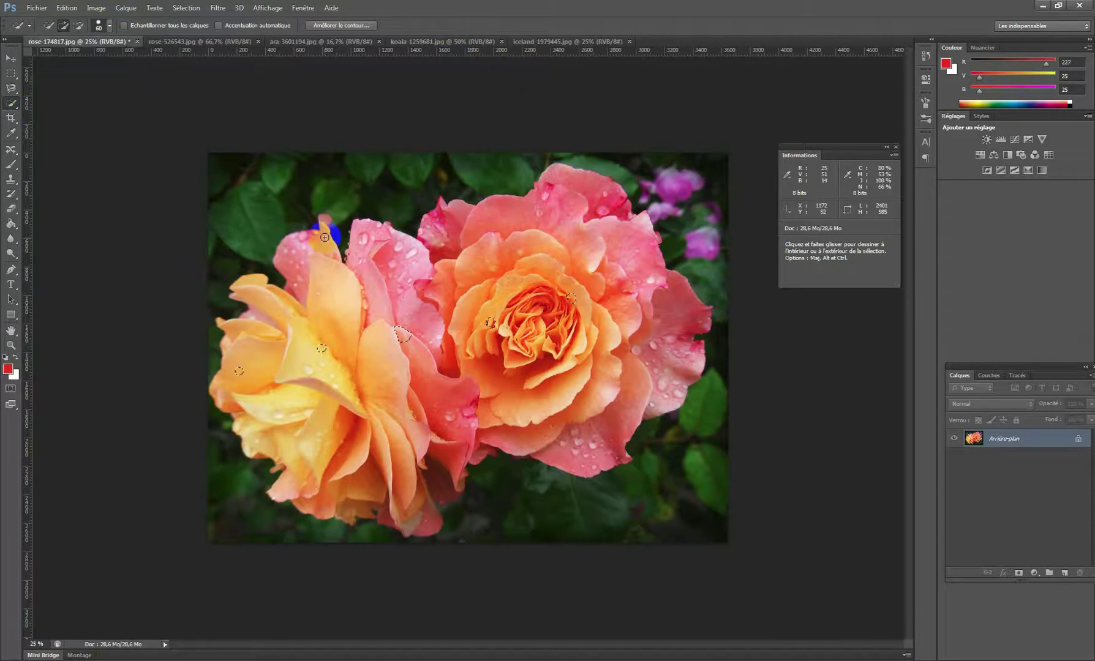
pyautogui.moveTo(325, 237)
pyautogui.mouseDown()
pyautogui.moveTo(214, 381)
pyautogui.moveTo(228, 409)
pyautogui.moveTo(274, 385)
pyautogui.moveTo(682, 279)
pyautogui.mouseUp()
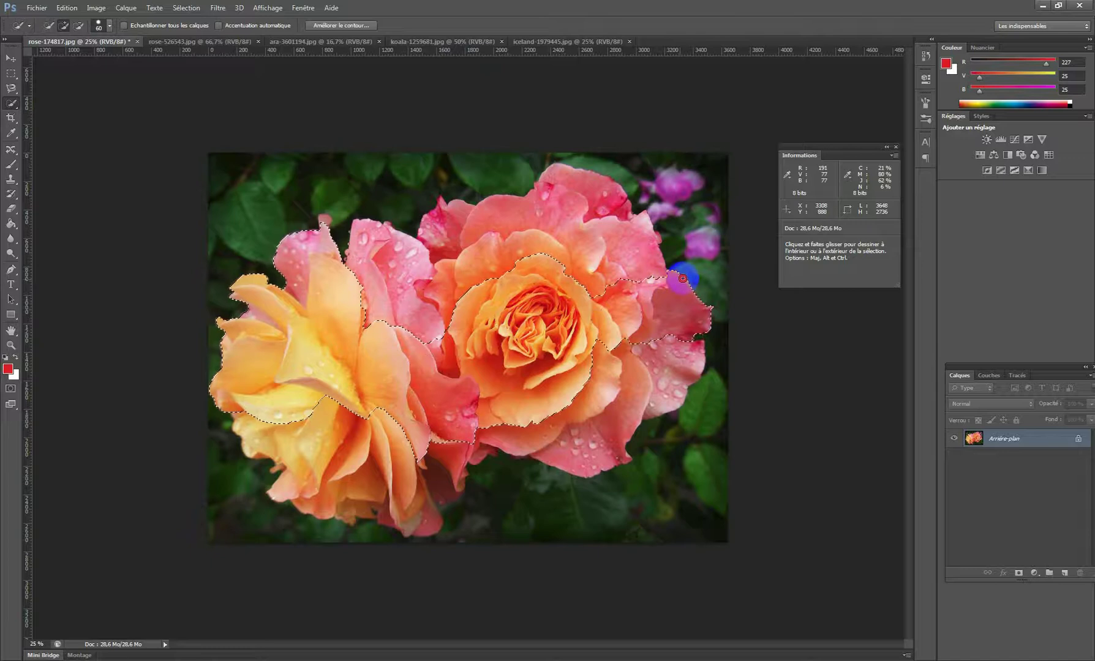
pyautogui.moveTo(422, 257)
pyautogui.mouseDown()
pyautogui.moveTo(389, 294)
pyautogui.moveTo(361, 305)
pyautogui.moveTo(405, 252)
pyautogui.moveTo(447, 249)
pyautogui.moveTo(522, 207)
pyautogui.moveTo(579, 195)
pyautogui.moveTo(623, 247)
pyautogui.moveTo(628, 400)
pyautogui.moveTo(486, 419)
pyautogui.moveTo(372, 491)
pyautogui.moveTo(377, 460)
pyautogui.mouseUp()
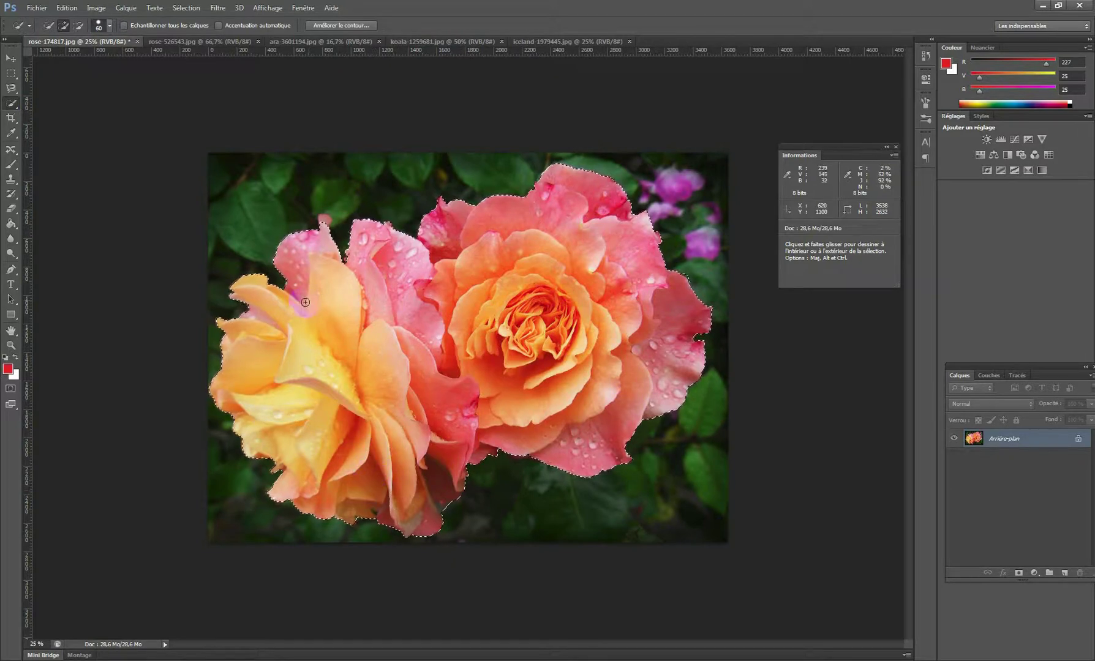
# Step: Set the Quick Selection brush to subtract mode at 21 px for refining the left rose's lower edge at 100% zoom
pyautogui.keyDown('ctrl'); pyautogui.click(466, 500); pyautogui.keyUp('ctrl')
pyautogui.keyDown('ctrl'); pyautogui.click(472, 506); pyautogui.keyUp('ctrl')
pyautogui.moveTo(468, 461); pyautogui.dragTo(491, 372)
pyautogui.keyDown('ctrl'); pyautogui.click(453, 431); pyautogui.keyUp('ctrl')
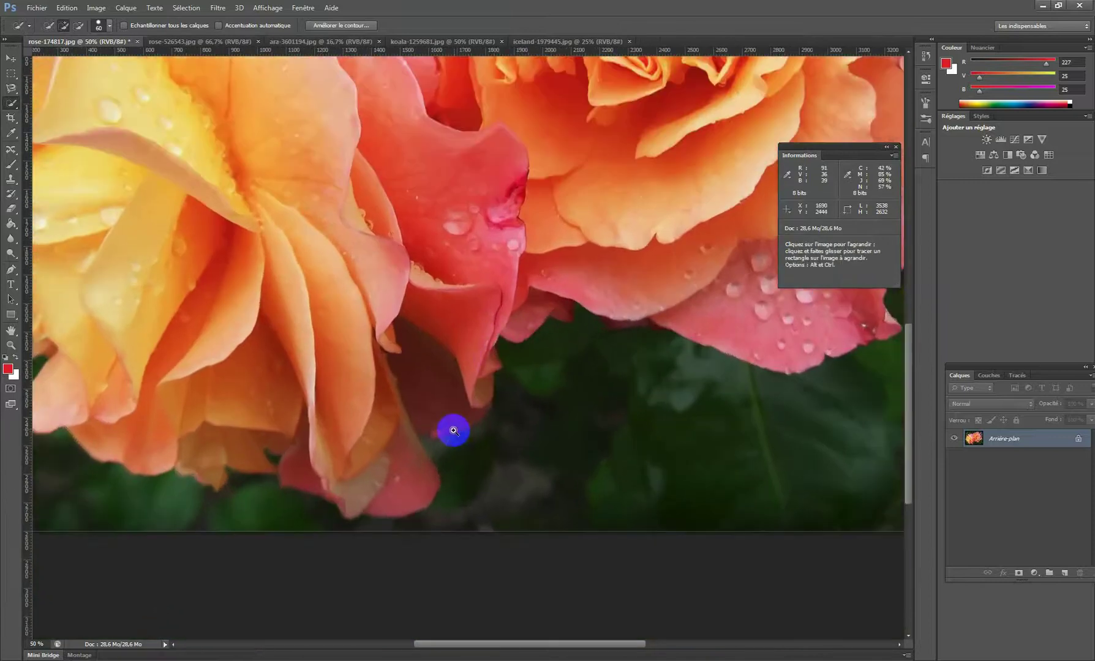
pyautogui.keyDown('ctrl'); pyautogui.click(452, 432); pyautogui.keyUp('ctrl')
pyautogui.moveTo(433, 460); pyautogui.dragTo(437, 412)
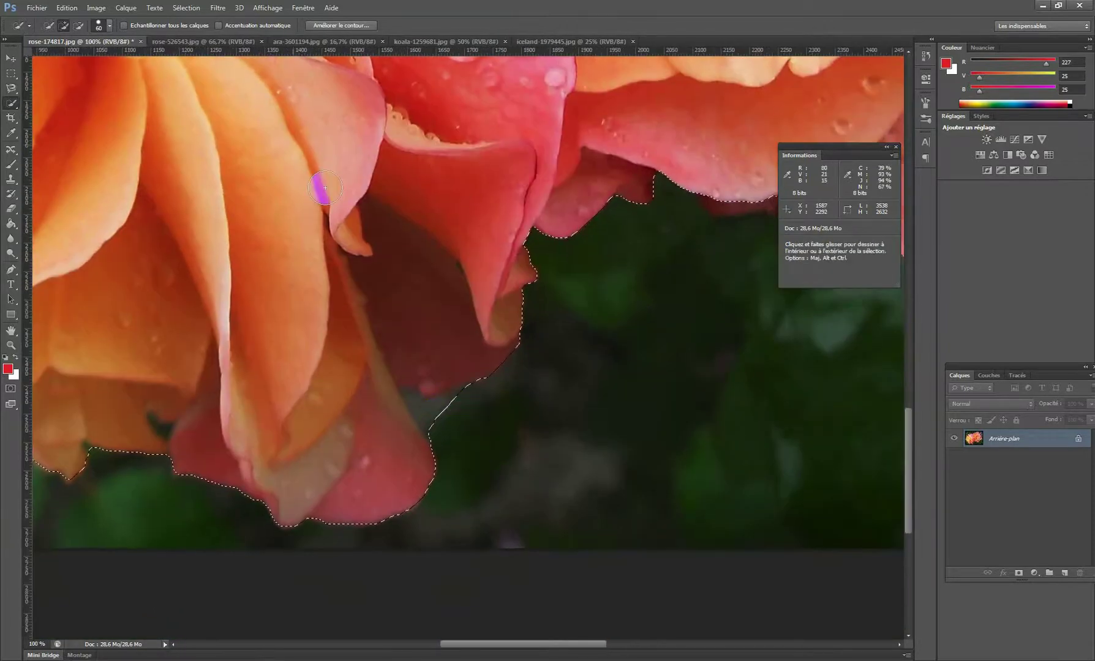
pyautogui.click(79, 26)
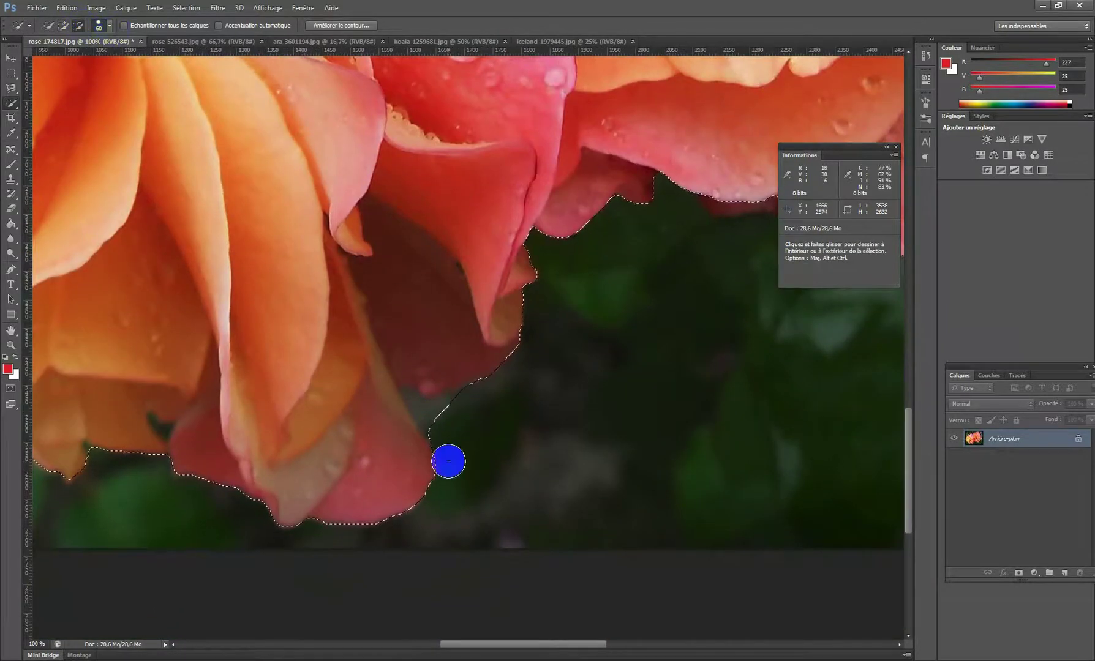
pyautogui.click(111, 26)
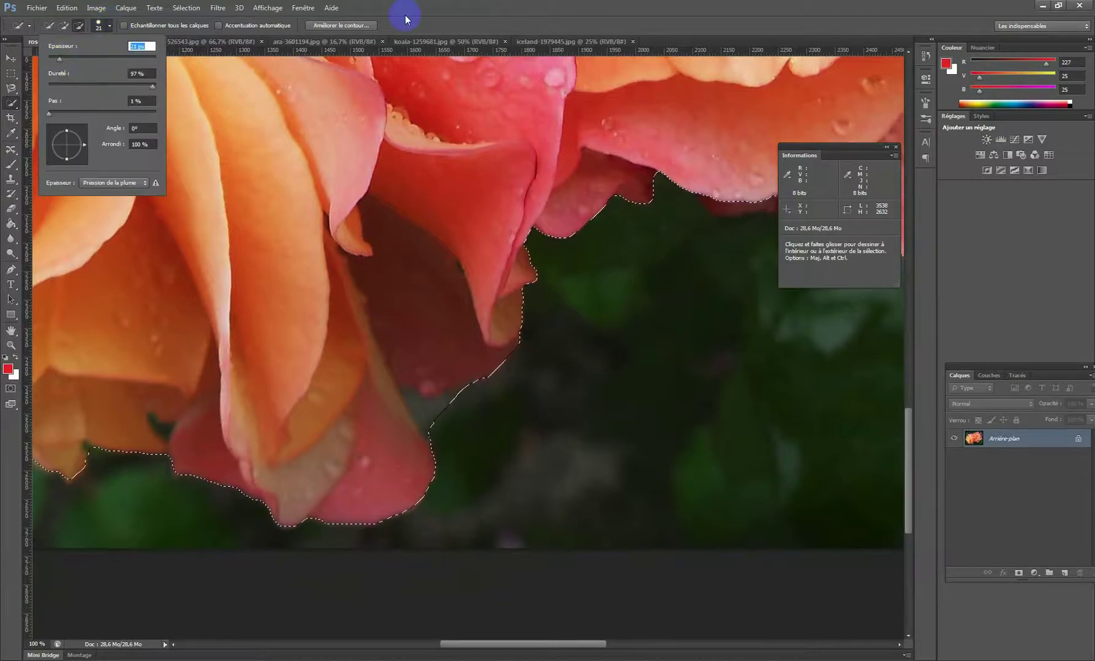
pyautogui.press('Return')
# Step: Subtract the small background gap between the left rose's lower petals from the selection, and switch to the Magnetic Lasso tool
pyautogui.click(394, 383)
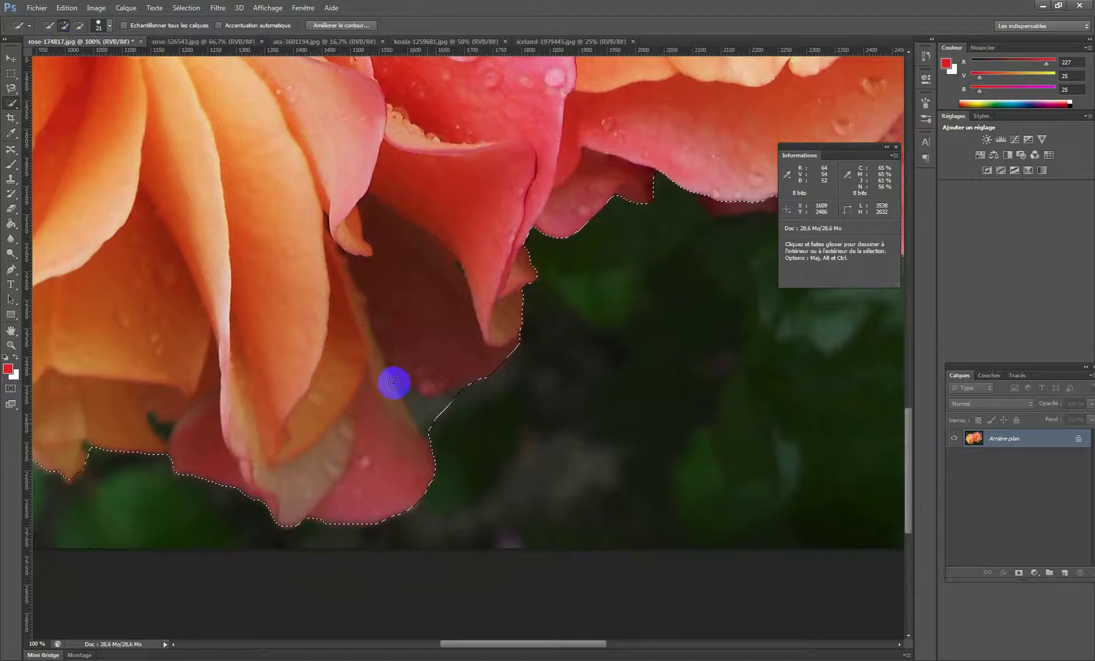
pyautogui.press('alt')
pyautogui.moveTo(439, 421); pyautogui.dragTo(454, 433)
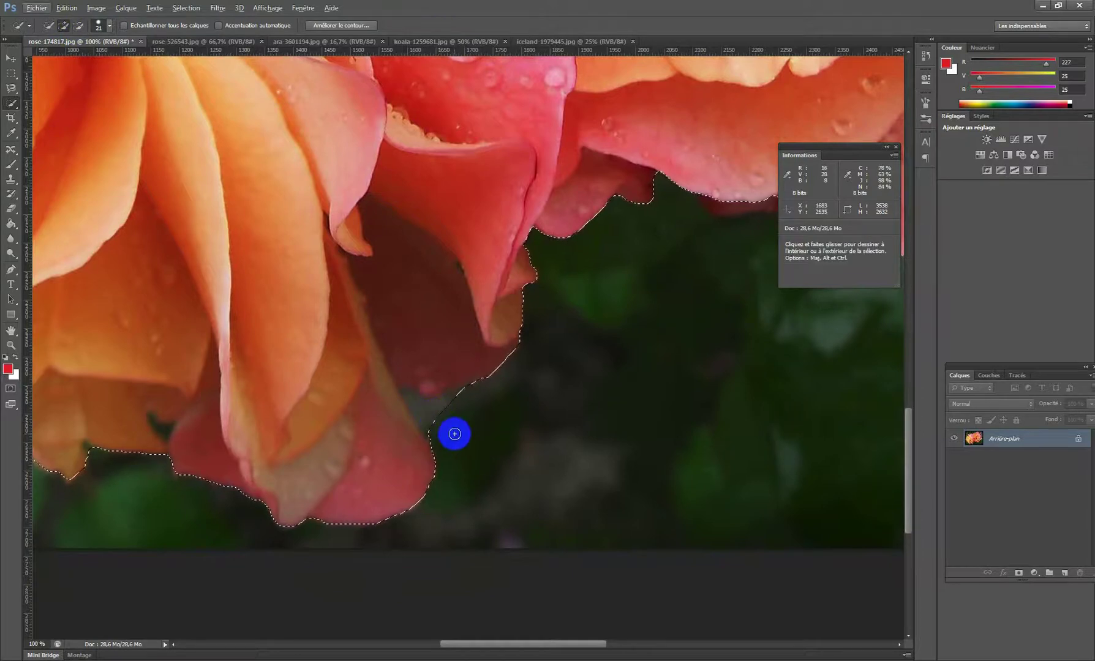
pyautogui.press('alt')
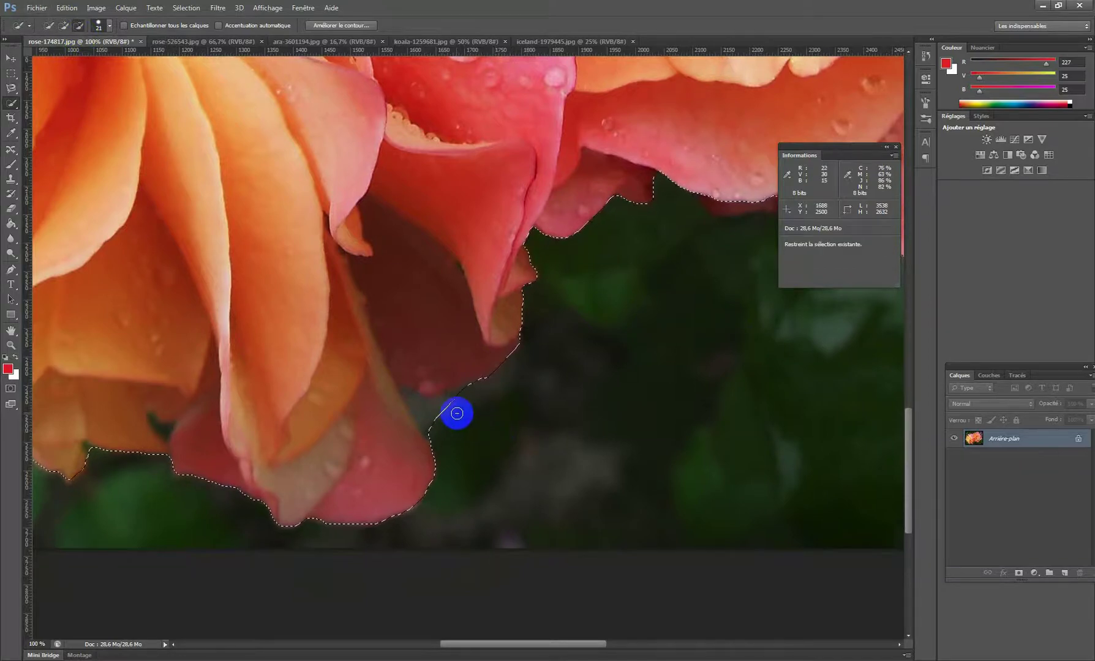
pyautogui.click(432, 406)
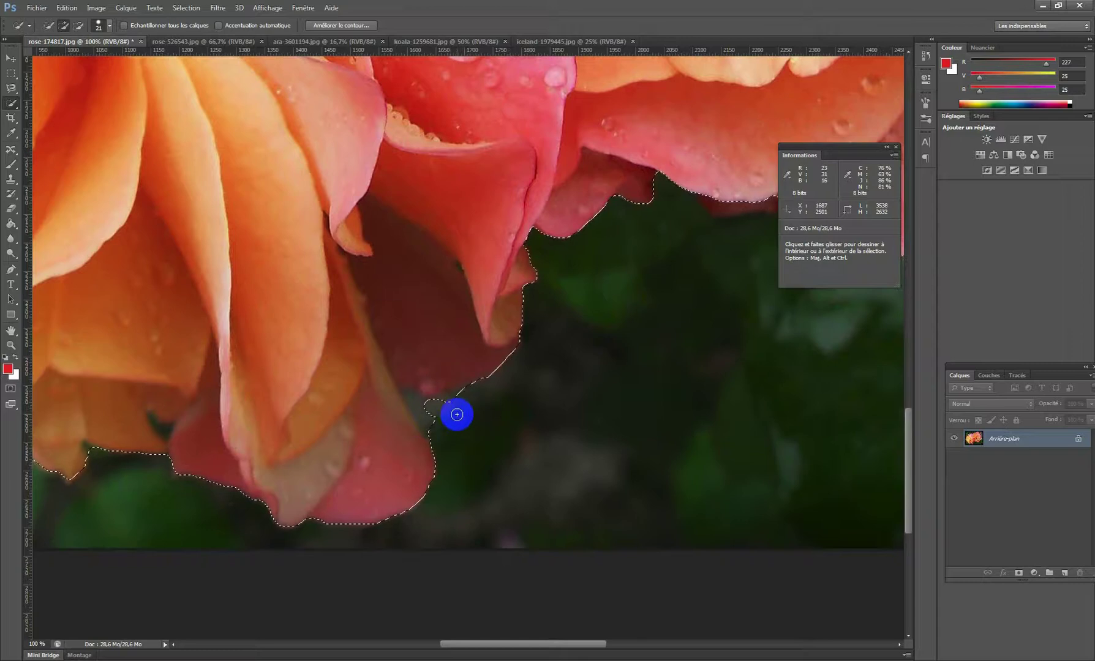
pyautogui.click(13, 88)
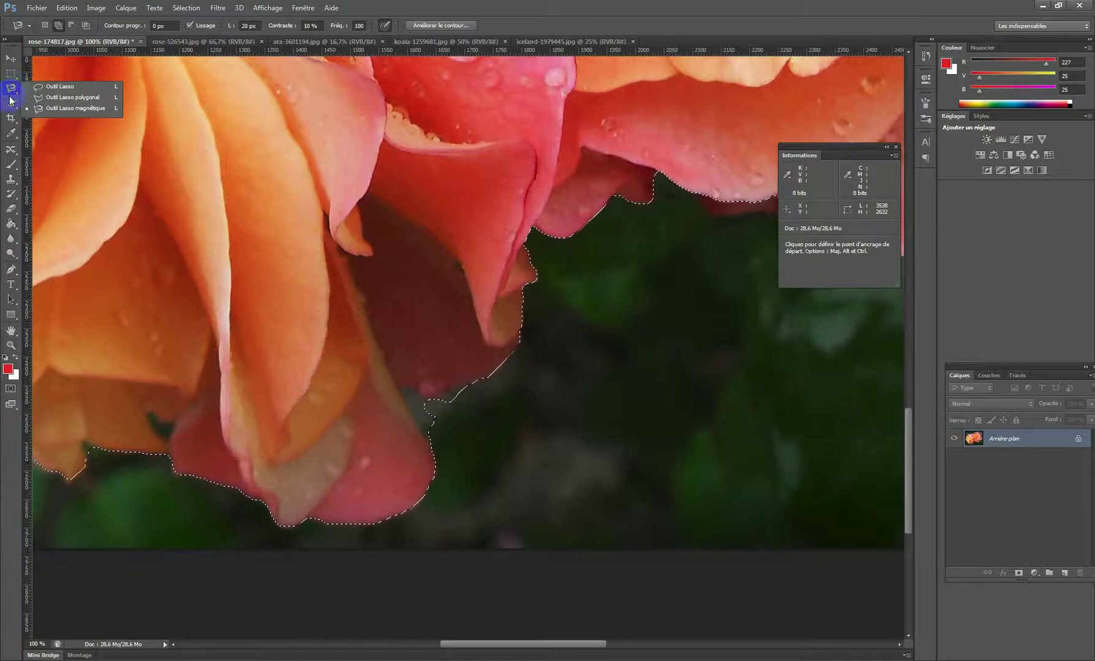
# Step: Switch to the freehand Lasso and subtract the remaining background gap between the left rose's lower petals from the selection
pyautogui.click(58, 86)
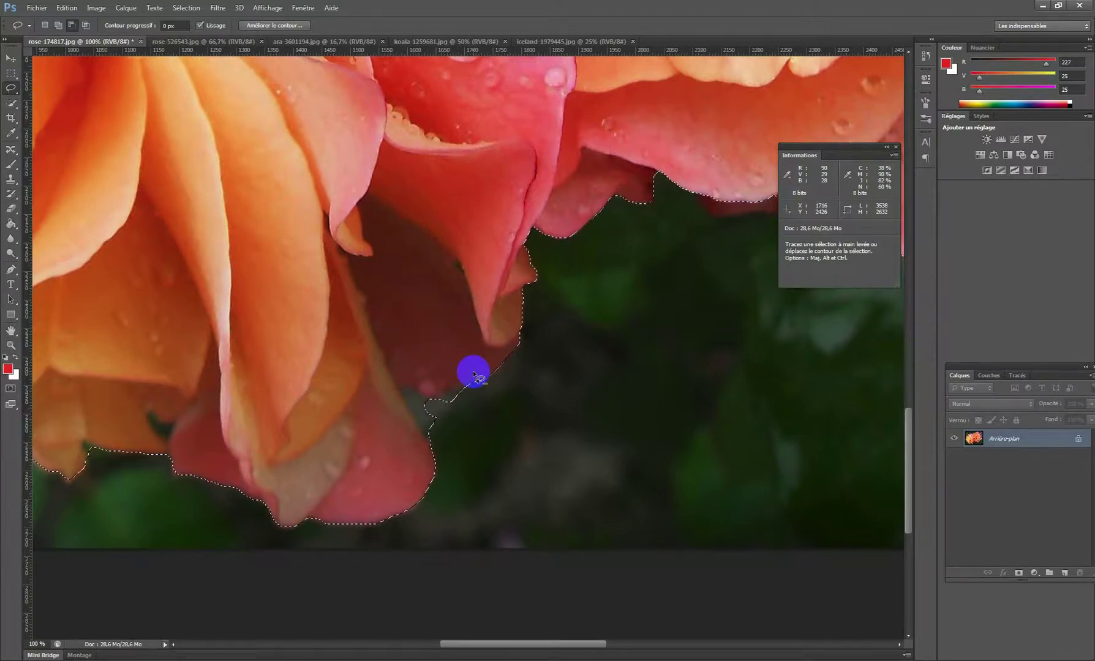
pyautogui.moveTo(476, 388); pyautogui.dragTo(460, 391)
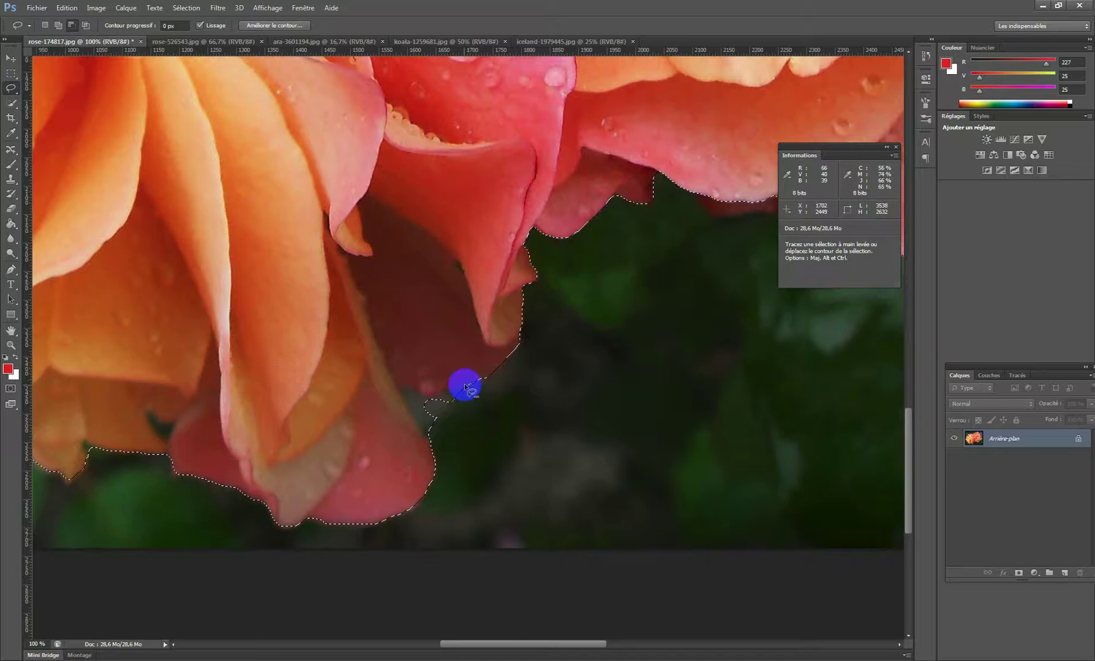
pyautogui.scroll(2, 460, 394)
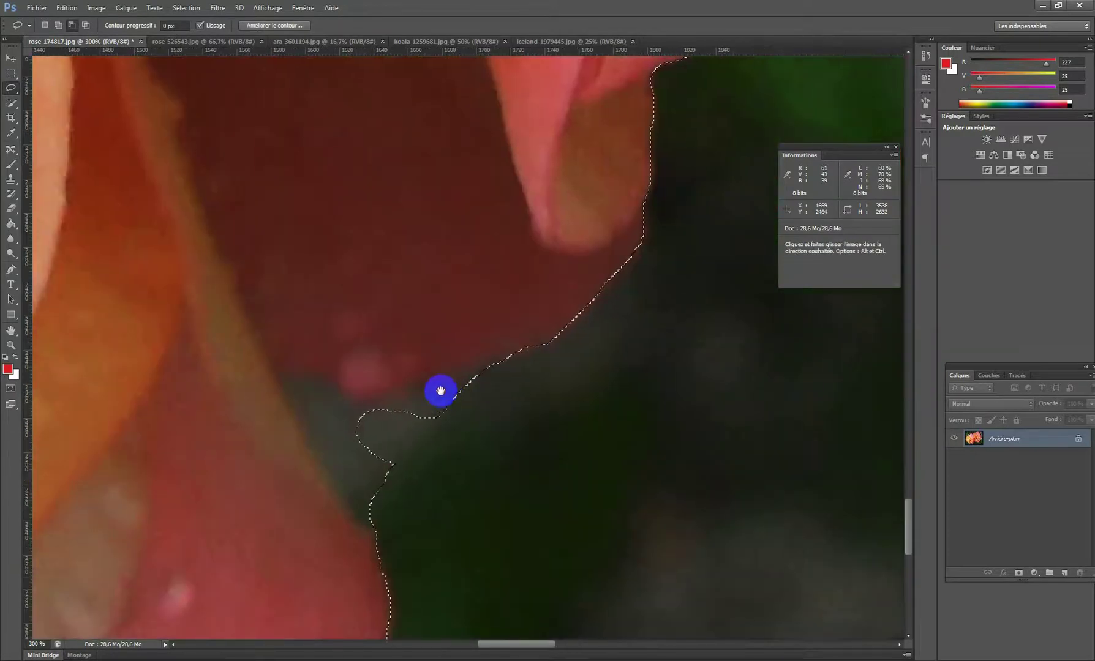
pyautogui.moveTo(441, 392)
pyautogui.mouseDown()
pyautogui.moveTo(545, 357)
pyautogui.moveTo(442, 391)
pyautogui.moveTo(332, 362)
pyautogui.moveTo(403, 504)
pyautogui.moveTo(475, 523)
pyautogui.moveTo(542, 489)
pyautogui.mouseUp()
pyautogui.press('space')
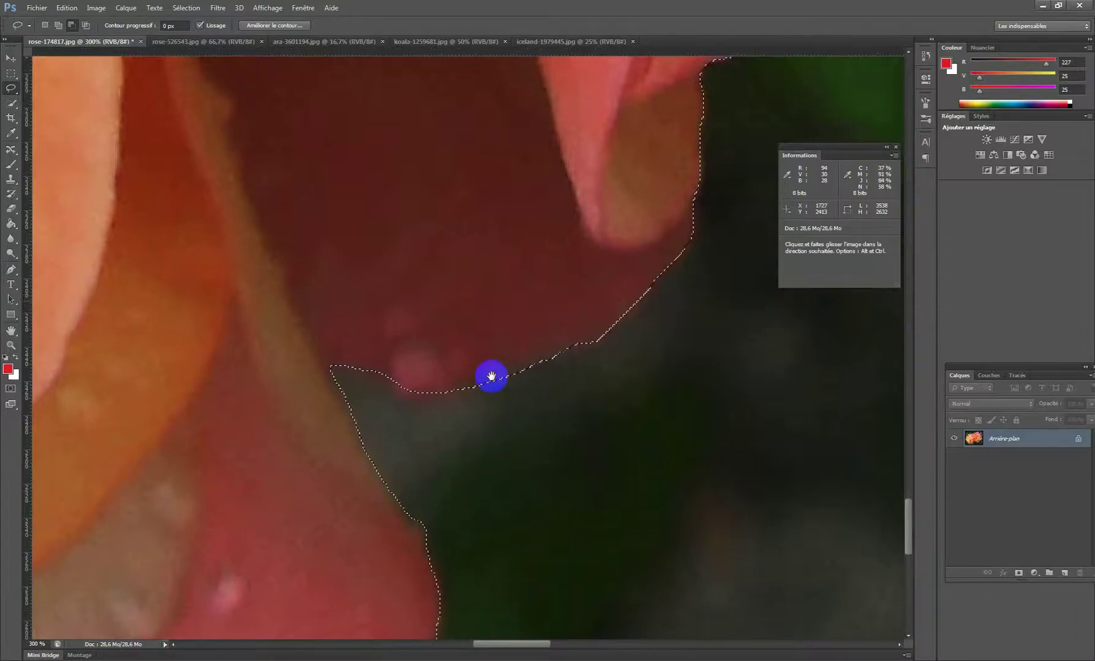
pyautogui.moveTo(492, 376); pyautogui.dragTo(404, 460)
# Step: Subtract the sliver of background beside the small dark petal beneath the right rose's lower edge from the selection
pyautogui.keyDown('alt'); pyautogui.click(494, 314); pyautogui.keyUp('alt')
pyautogui.keyDown('alt'); pyautogui.click(495, 313); pyautogui.keyUp('alt')
pyautogui.keyDown('alt'); pyautogui.click(494, 314); pyautogui.keyUp('alt')
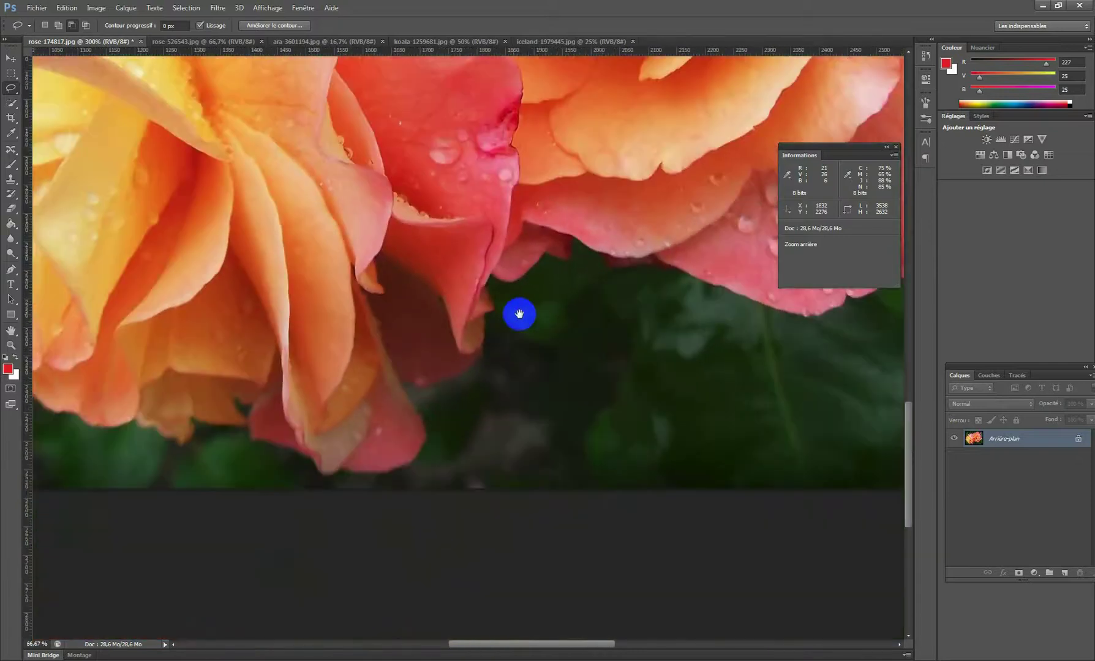
pyautogui.keyDown('ctrl'); pyautogui.click(578, 255); pyautogui.keyUp('ctrl')
pyautogui.keyDown('ctrl'); pyautogui.click(577, 254); pyautogui.keyUp('ctrl')
pyautogui.keyDown('ctrl'); pyautogui.click(577, 254); pyautogui.keyUp('ctrl')
pyautogui.moveTo(437, 251); pyautogui.dragTo(438, 252)
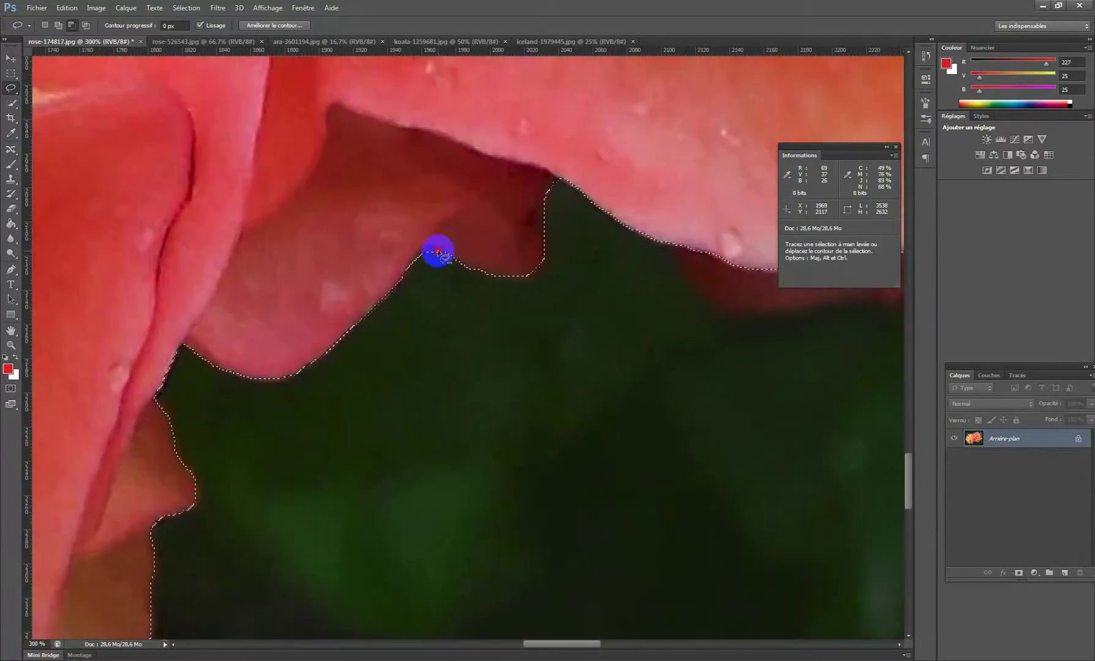
# Step: Subtract the notch at the left rose's bottom edge and the small dark green hole between its lower petals
pyautogui.keyDown('alt'); pyautogui.click(391, 346); pyautogui.keyUp('alt')
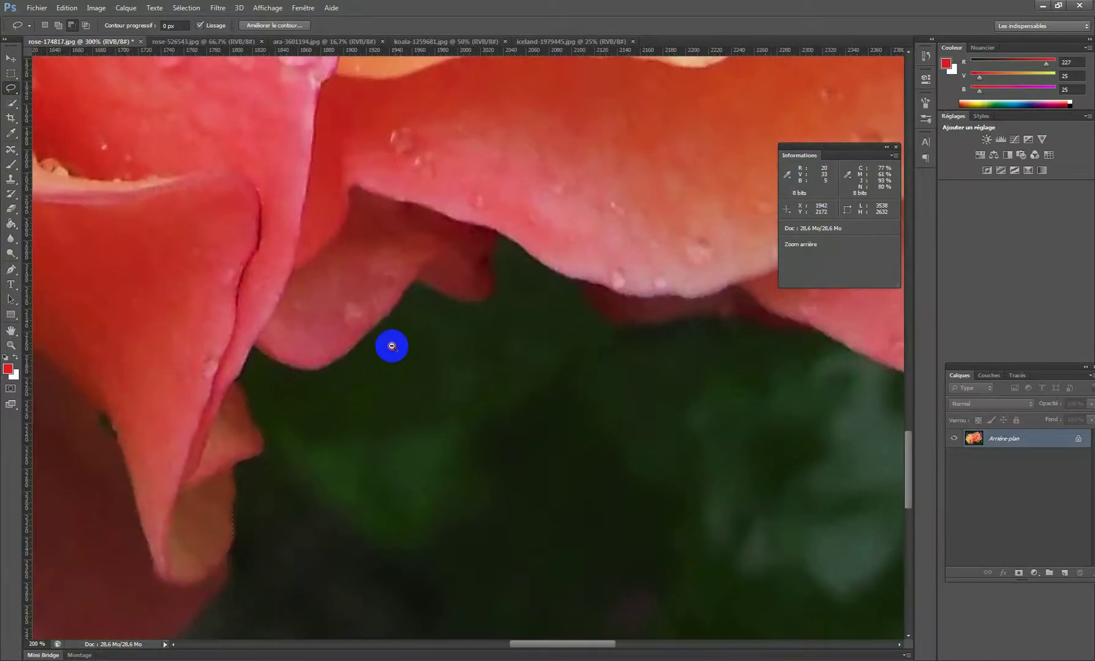
pyautogui.keyDown('alt'); pyautogui.click(391, 347); pyautogui.keyUp('alt')
pyautogui.keyDown('alt'); pyautogui.click(392, 346); pyautogui.keyUp('alt')
pyautogui.moveTo(236, 420); pyautogui.dragTo(438, 398)
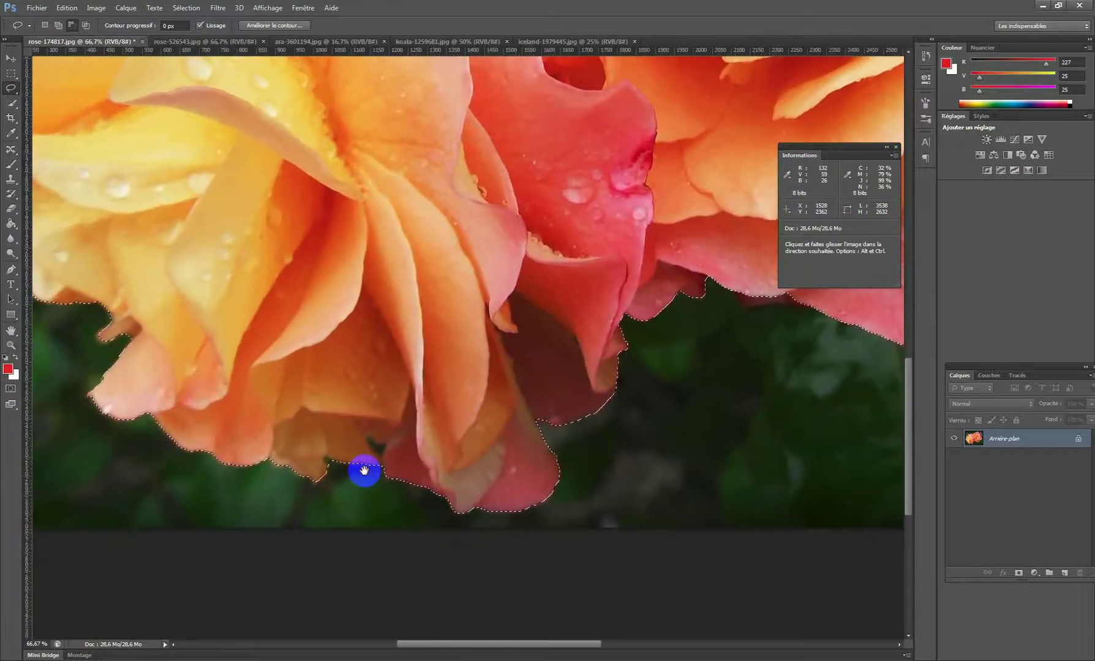
pyautogui.keyDown('ctrl'); pyautogui.click(362, 470); pyautogui.keyUp('ctrl')
pyautogui.keyDown('ctrl'); pyautogui.click(350, 469); pyautogui.keyUp('ctrl')
pyautogui.keyDown('ctrl'); pyautogui.click(390, 471); pyautogui.keyUp('ctrl')
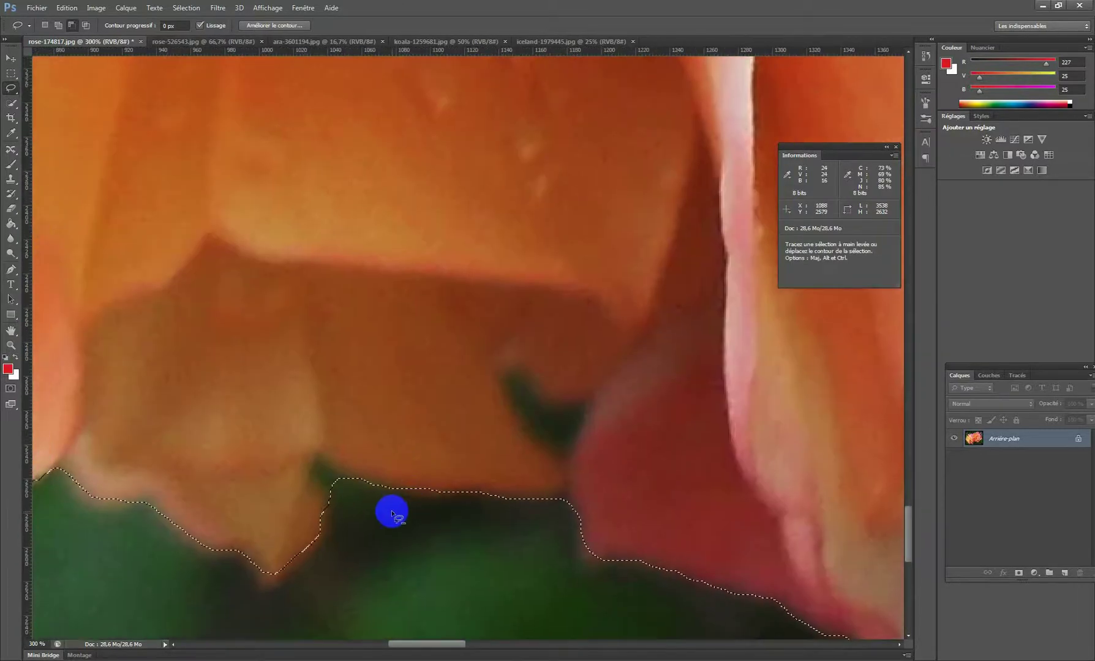
pyautogui.moveTo(379, 488)
pyautogui.mouseDown()
pyautogui.moveTo(315, 456)
pyautogui.moveTo(308, 477)
pyautogui.moveTo(325, 497)
pyautogui.mouseUp()
pyautogui.moveTo(570, 453)
pyautogui.mouseDown()
pyautogui.moveTo(593, 400)
pyautogui.moveTo(552, 398)
pyautogui.moveTo(509, 366)
pyautogui.moveTo(504, 409)
pyautogui.moveTo(569, 452)
pyautogui.mouseUp()
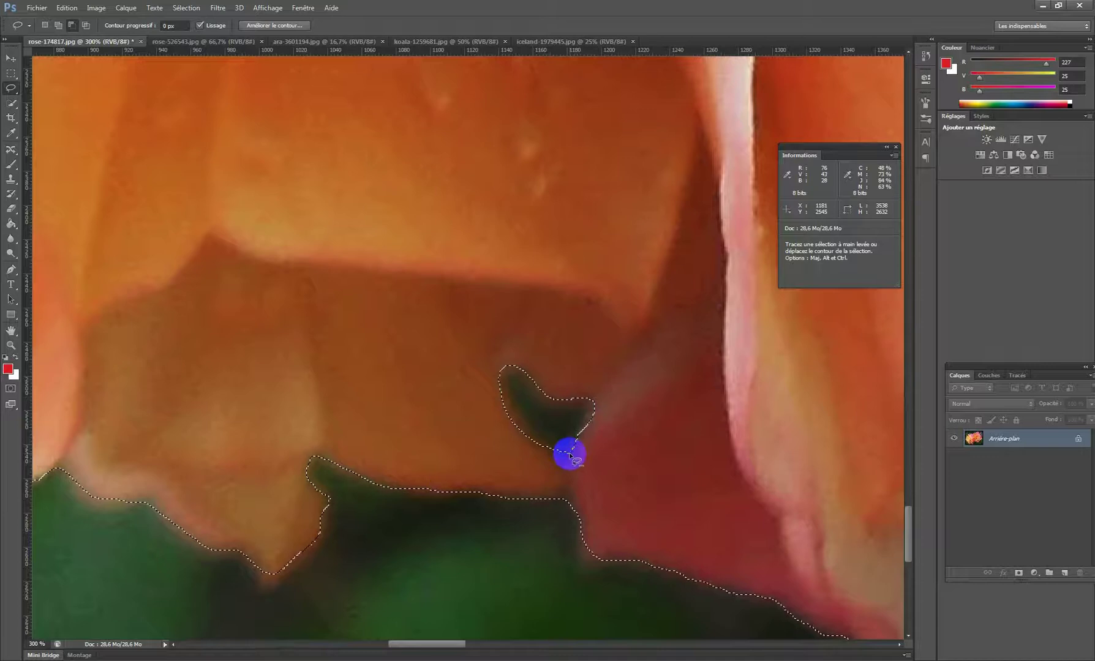
# Step: Set the Lasso to add mode and include the curled tip of the left rose's upper pink petal and the nearby edge droplet
pyautogui.keyDown('alt'); pyautogui.click(340, 418); pyautogui.keyUp('alt')
pyautogui.keyDown('alt'); pyautogui.click(341, 417); pyautogui.keyUp('alt')
pyautogui.keyDown('alt'); pyautogui.click(340, 417); pyautogui.keyUp('alt')
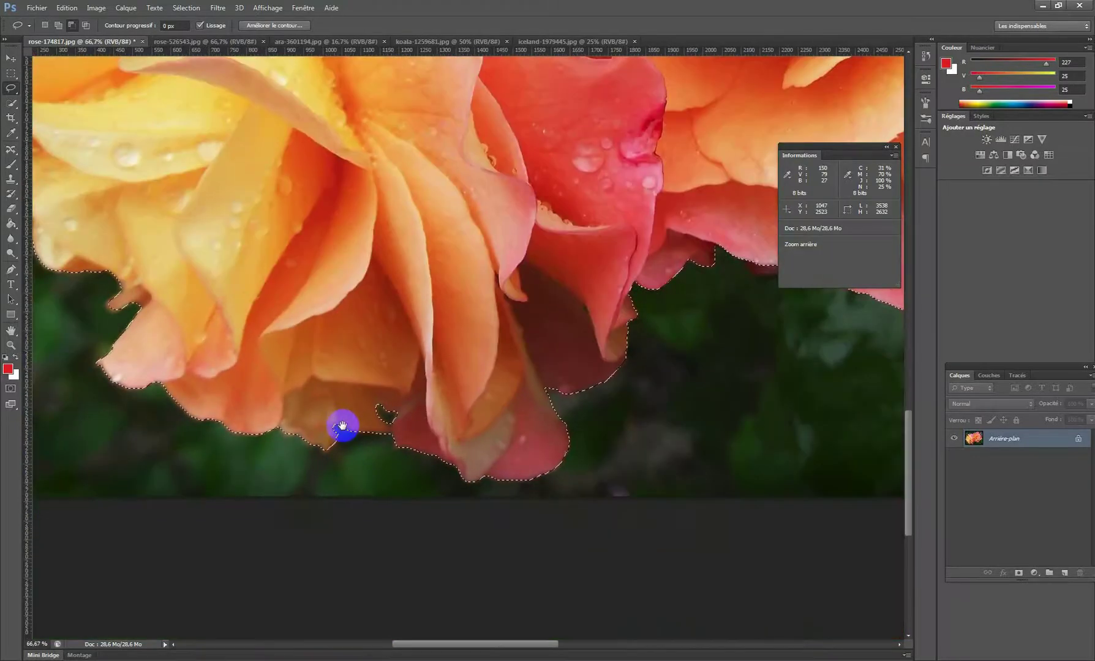
pyautogui.moveTo(196, 325); pyautogui.dragTo(318, 432)
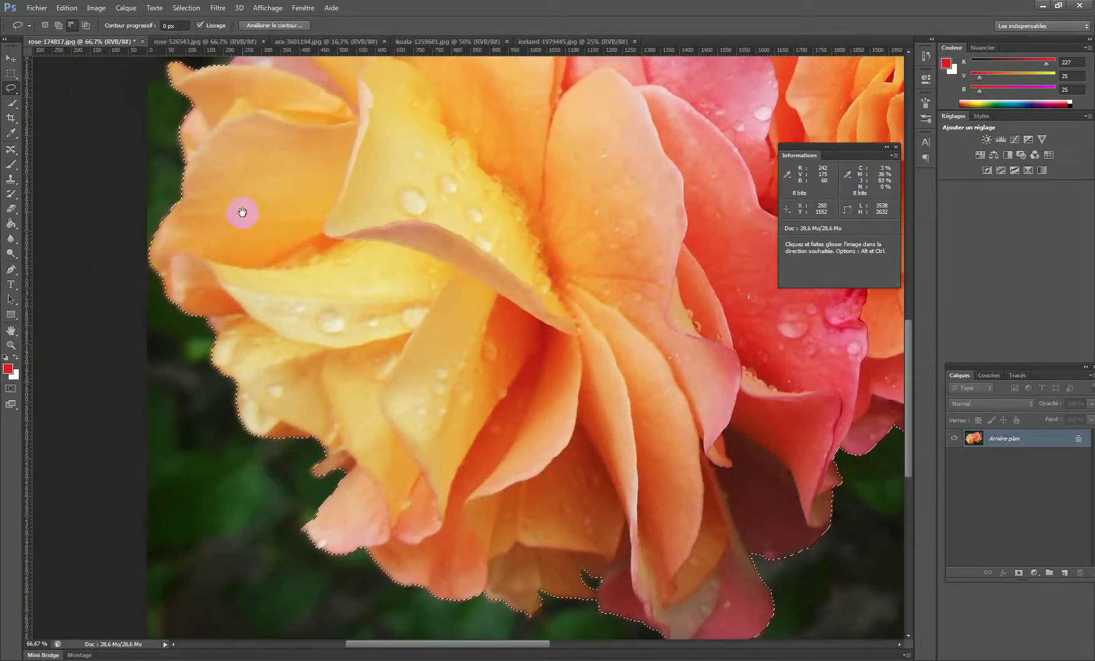
pyautogui.moveTo(239, 210); pyautogui.dragTo(244, 399)
pyautogui.moveTo(358, 314); pyautogui.dragTo(329, 359)
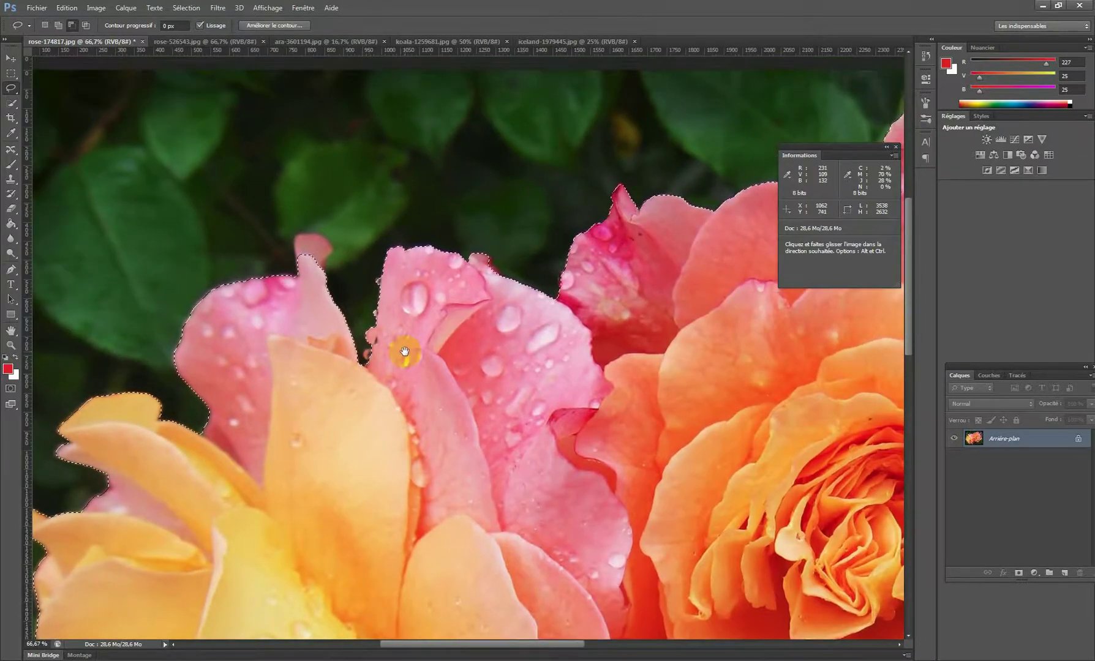
pyautogui.keyDown('ctrl'); pyautogui.click(369, 350); pyautogui.keyUp('ctrl')
pyautogui.keyDown('ctrl'); pyautogui.click(369, 349); pyautogui.keyUp('ctrl')
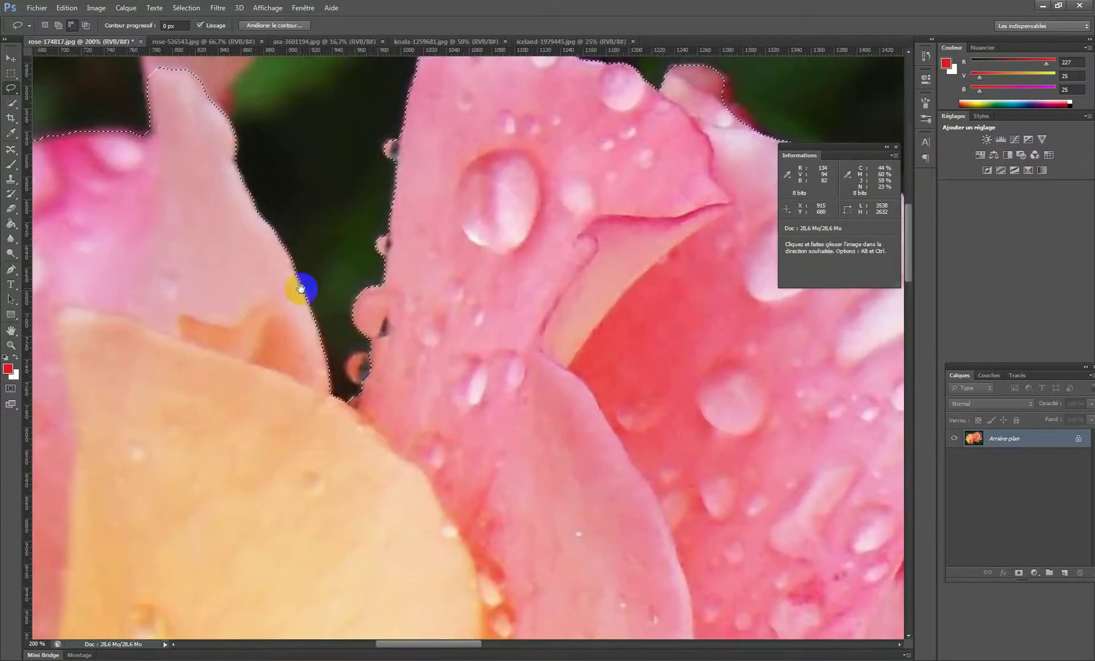
pyautogui.moveTo(269, 207); pyautogui.dragTo(298, 330)
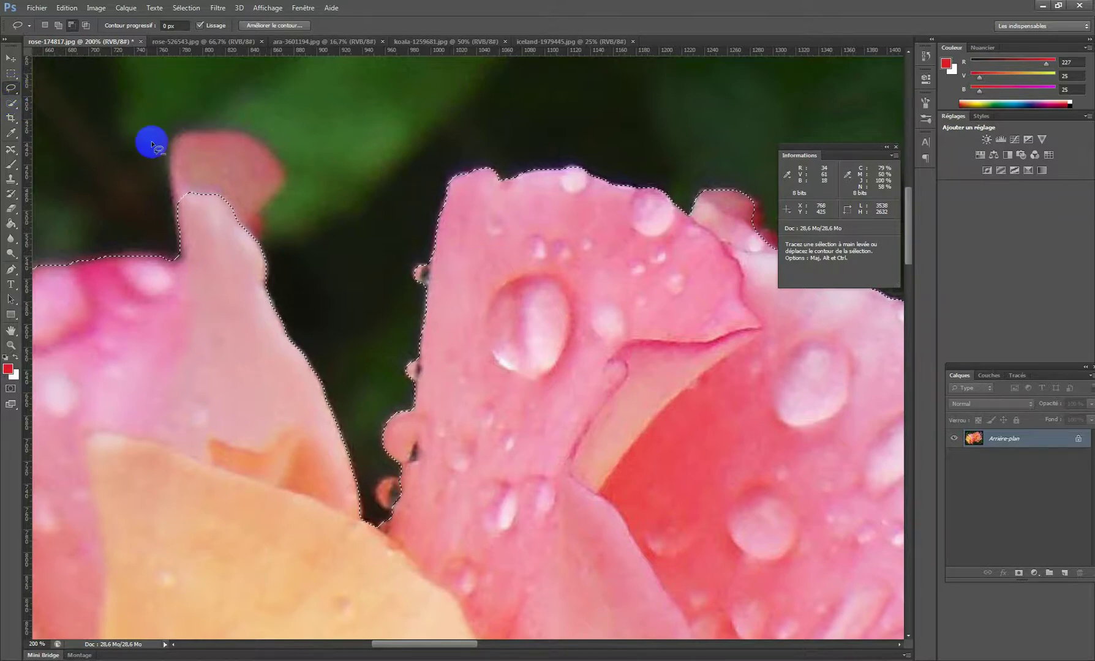
pyautogui.click(71, 25)
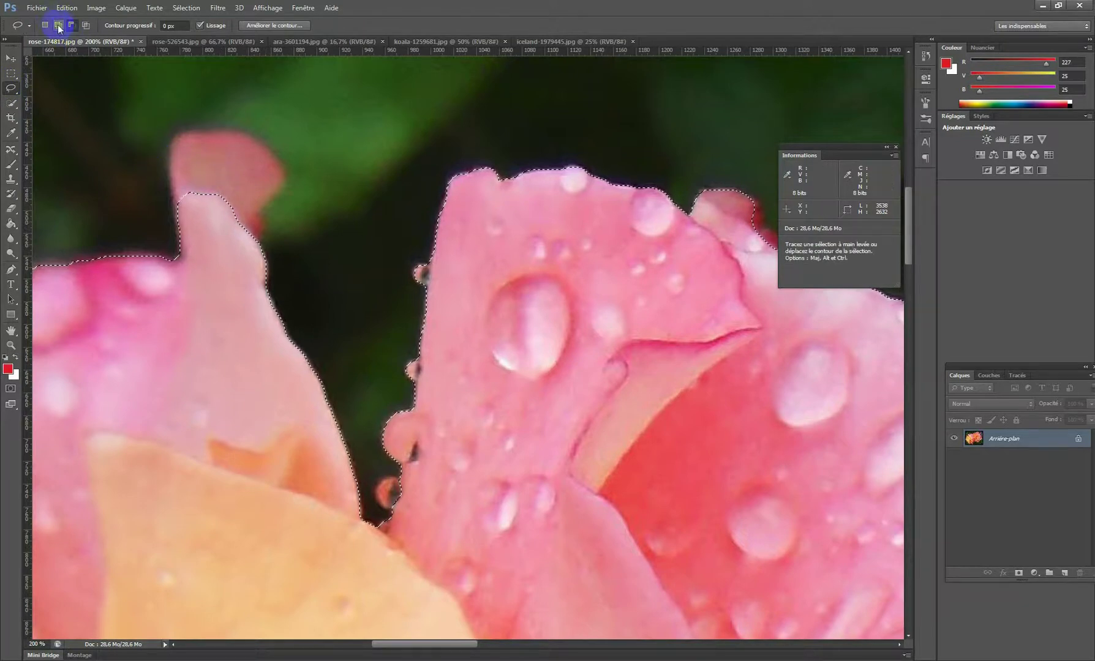
pyautogui.moveTo(177, 203)
pyautogui.mouseDown()
pyautogui.moveTo(174, 164)
pyautogui.moveTo(245, 136)
pyautogui.moveTo(283, 171)
pyautogui.moveTo(268, 196)
pyautogui.mouseUp()
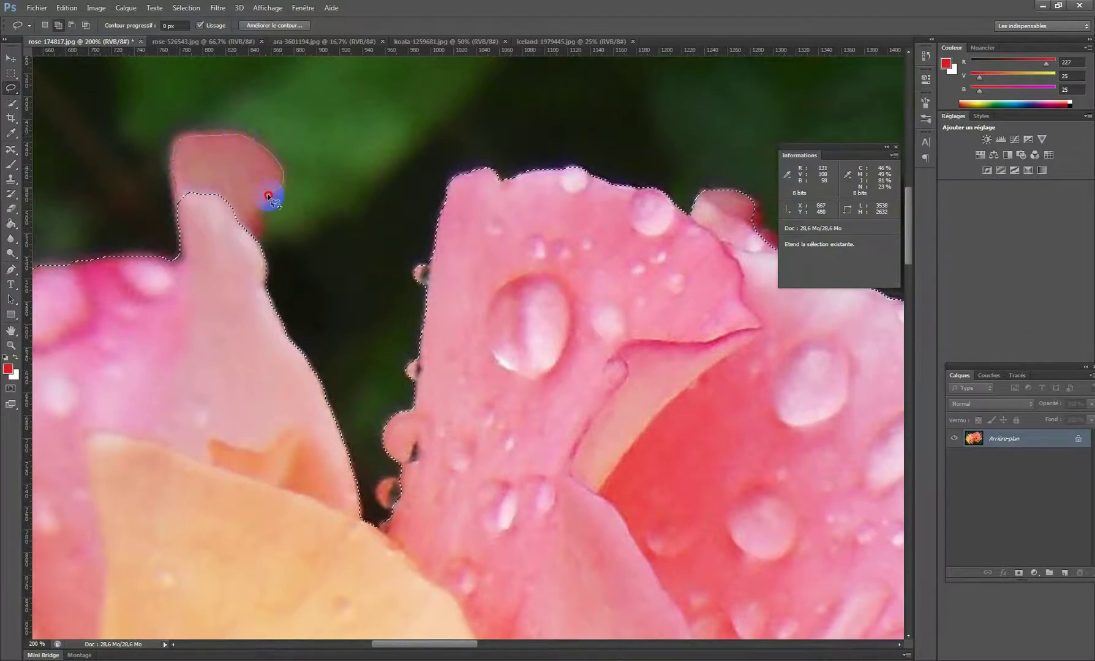
pyautogui.moveTo(200, 254); pyautogui.dragTo(194, 248)
pyautogui.moveTo(446, 355); pyautogui.dragTo(343, 339)
pyautogui.moveTo(290, 473)
pyautogui.mouseDown()
pyautogui.moveTo(265, 491)
pyautogui.moveTo(297, 501)
pyautogui.mouseUp()
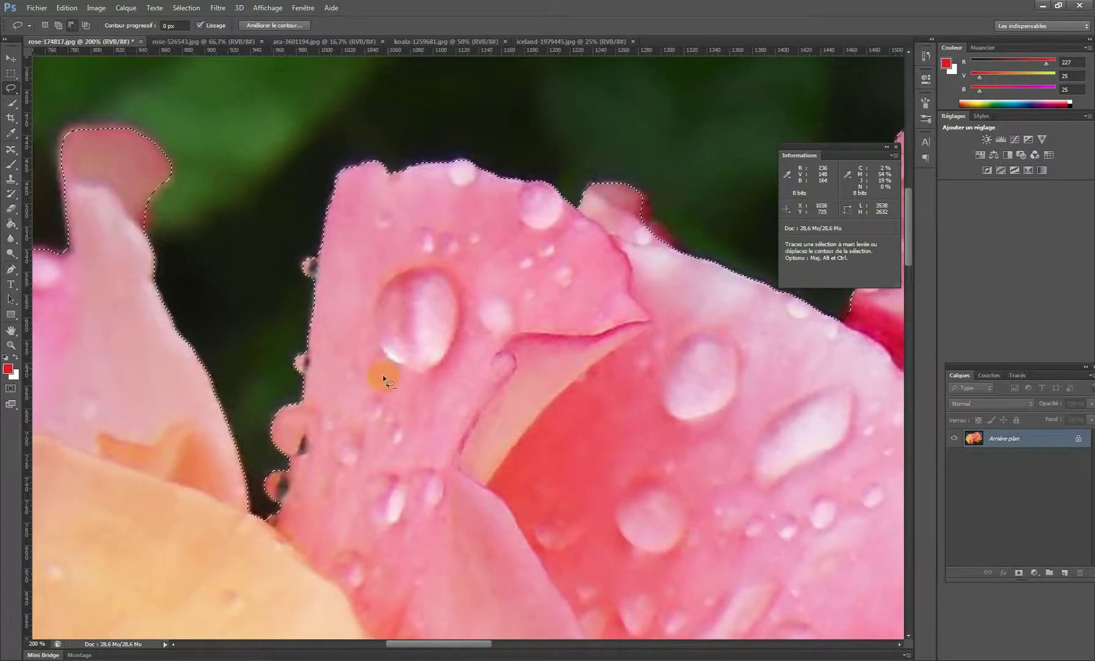
# Step: Add the missing edge of the small reddish petal tip above the left rose's pink petals to the selection
pyautogui.scroll(-3, 410, 336)
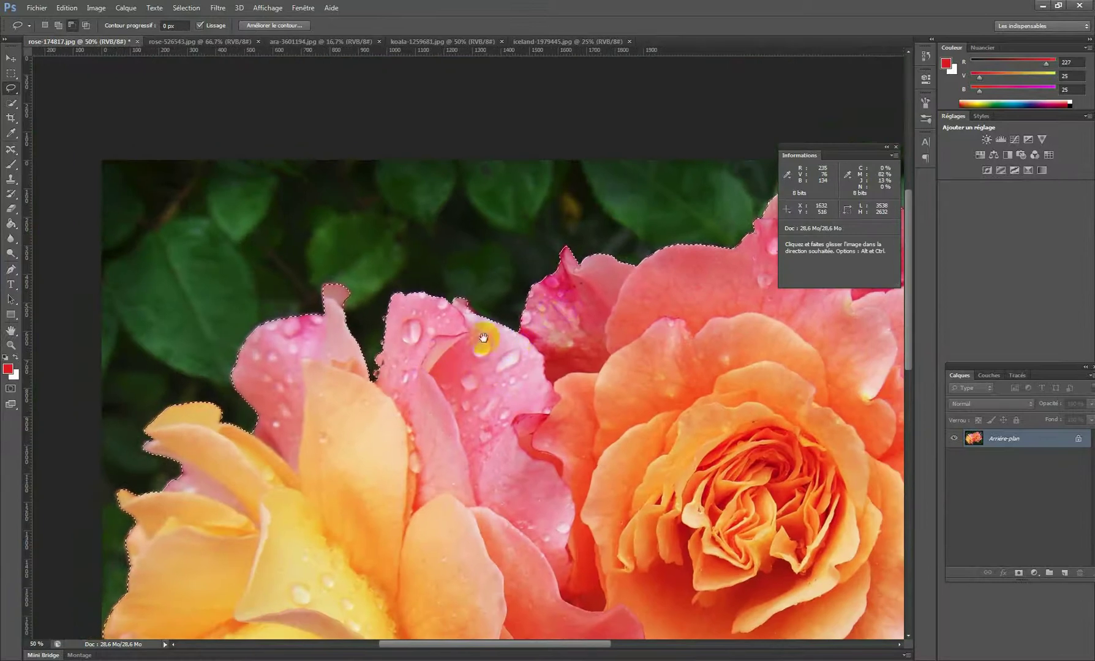
pyautogui.moveTo(572, 307); pyautogui.dragTo(405, 363)
pyautogui.scroll(4, 310, 354)
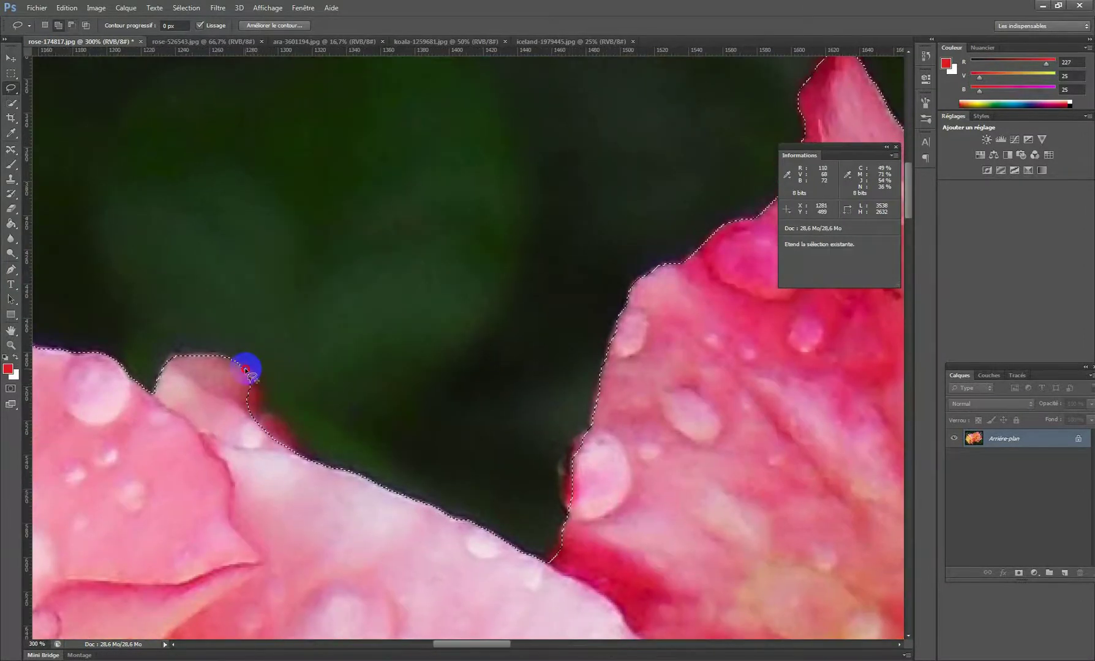
pyautogui.moveTo(247, 368)
pyautogui.mouseDown()
pyautogui.moveTo(264, 401)
pyautogui.moveTo(269, 482)
pyautogui.moveTo(345, 469)
pyautogui.mouseUp()
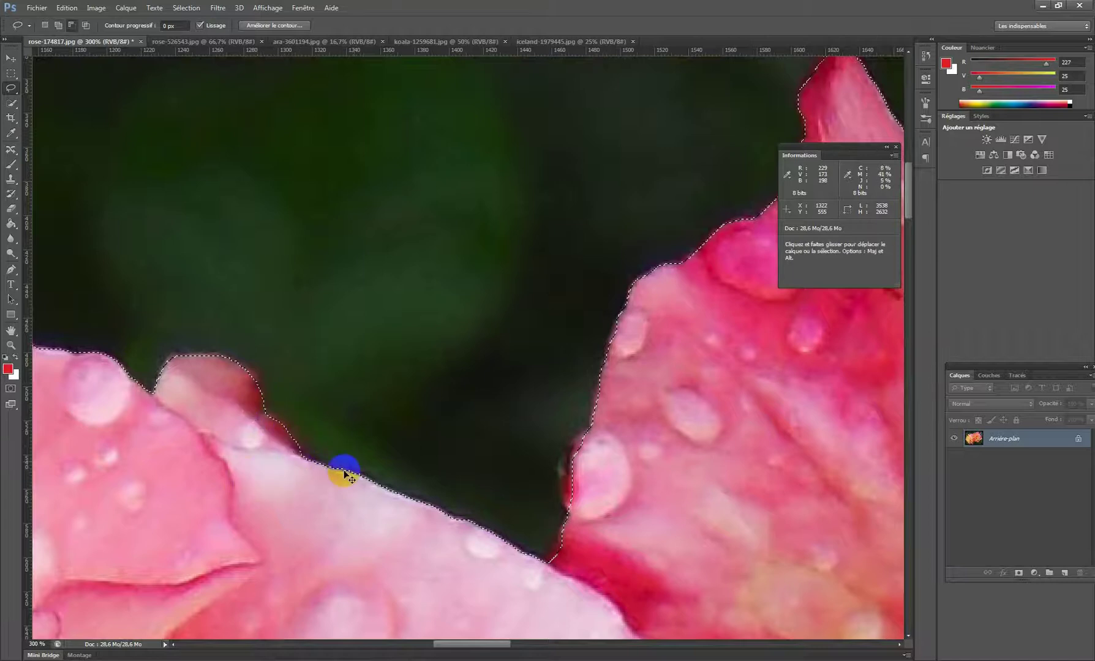
# Step: In subtract mode, remove the strip of green background bulging along the upper edge of the right rose's outermost petal
pyautogui.scroll(-2, 372, 387)
pyautogui.scroll(-3, 372, 386)
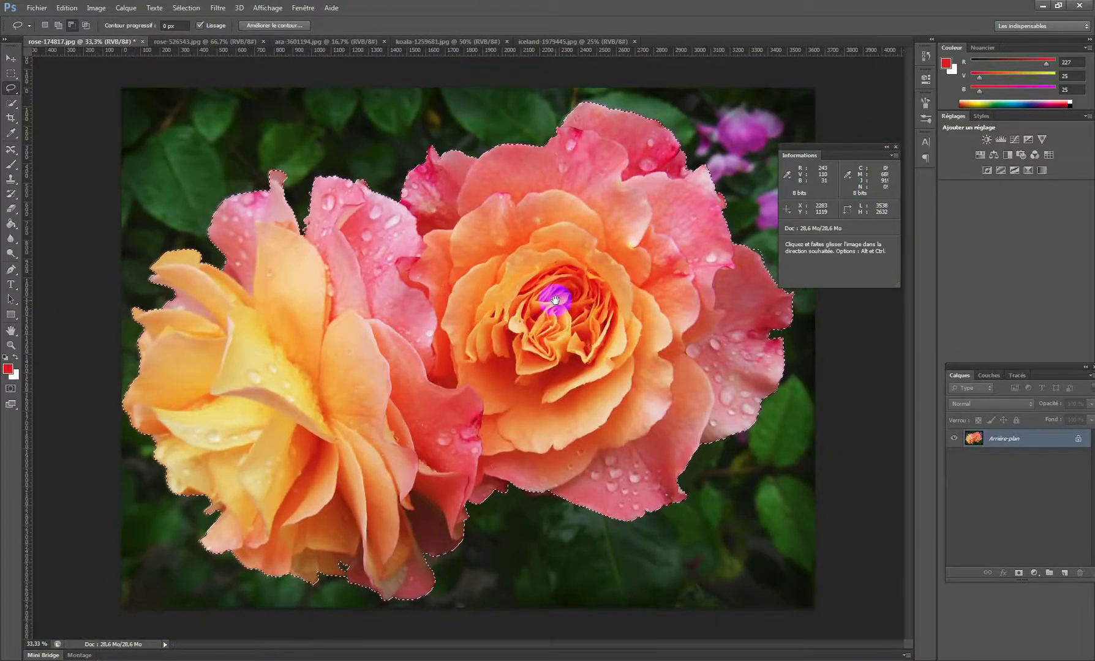
pyautogui.scroll(2, 713, 256)
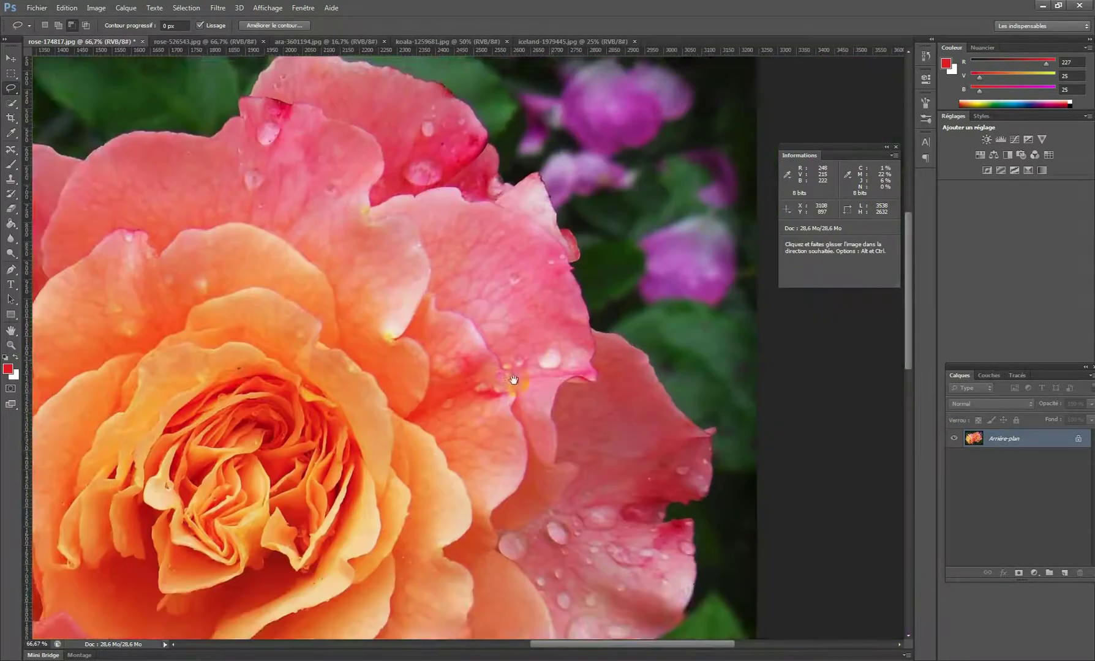
pyautogui.moveTo(514, 380)
pyautogui.mouseDown()
pyautogui.moveTo(485, 394)
pyautogui.moveTo(524, 404)
pyautogui.moveTo(502, 446)
pyautogui.moveTo(419, 452)
pyautogui.moveTo(402, 498)
pyautogui.moveTo(387, 349)
pyautogui.moveTo(432, 394)
pyautogui.moveTo(433, 416)
pyautogui.moveTo(317, 309)
pyautogui.mouseUp()
pyautogui.click(72, 26)
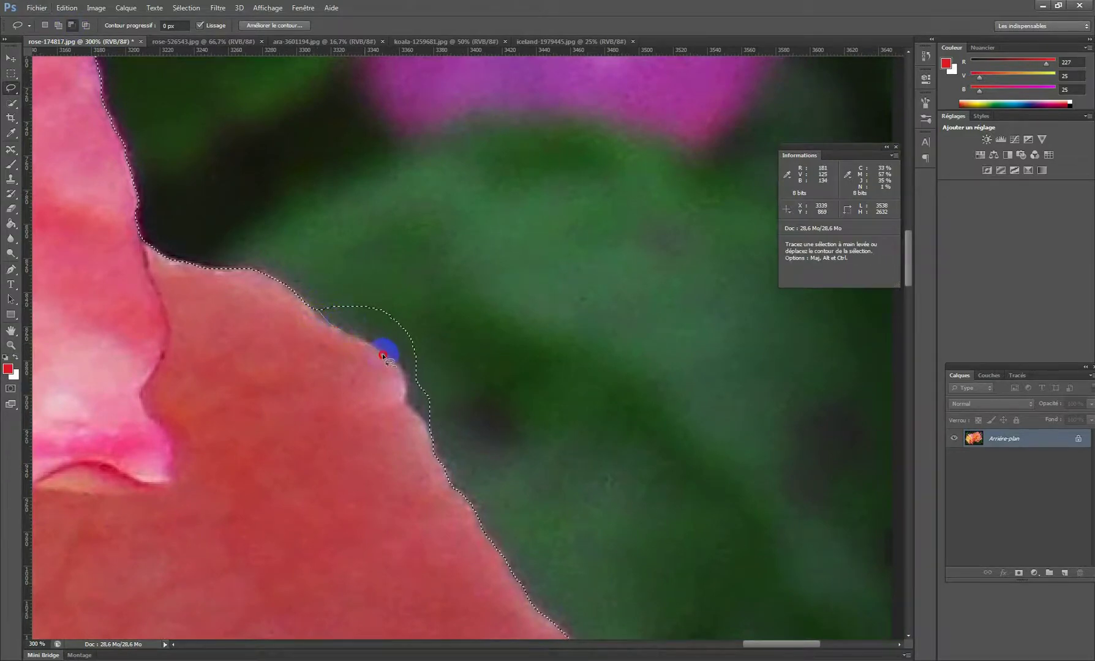
pyautogui.moveTo(382, 356); pyautogui.dragTo(403, 375)
pyautogui.moveTo(430, 431)
pyautogui.mouseDown()
pyautogui.moveTo(416, 244)
pyautogui.moveTo(365, 236)
pyautogui.mouseUp()
# Step: Copy the selected roses to a new layer and hide the background layer to check the cut-out, and undo the copy
pyautogui.keyDown('alt'); pyautogui.click(427, 287); pyautogui.keyUp('alt')
pyautogui.keyDown('alt'); pyautogui.click(428, 287); pyautogui.keyUp('alt')
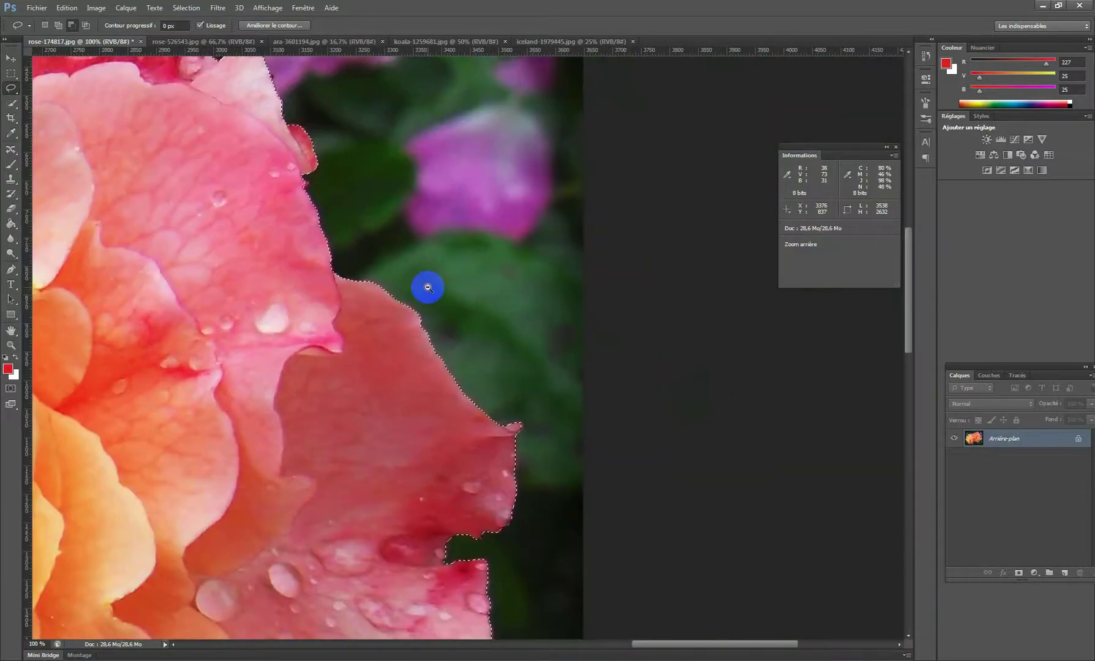
pyautogui.keyDown('alt'); pyautogui.click(427, 287); pyautogui.keyUp('alt')
pyautogui.keyDown('alt'); pyautogui.click(427, 288); pyautogui.keyUp('alt')
pyautogui.keyDown('alt'); pyautogui.click(427, 287); pyautogui.keyUp('alt')
pyautogui.keyDown('alt'); pyautogui.click(428, 287); pyautogui.keyUp('alt')
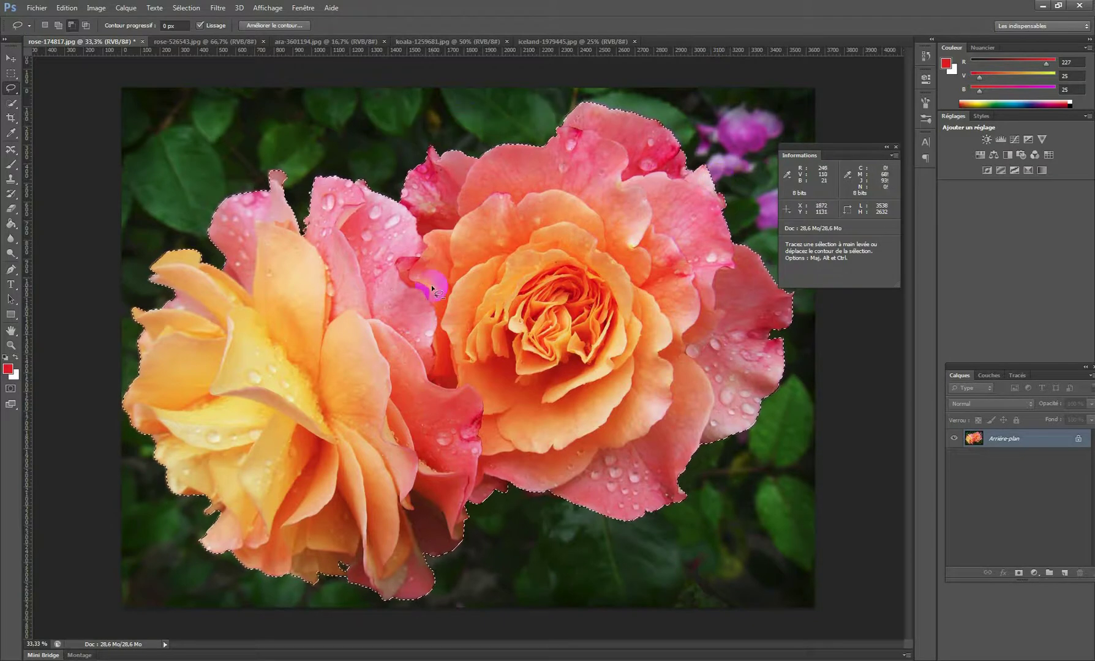
pyautogui.press('v')
pyautogui.click(131, 182)
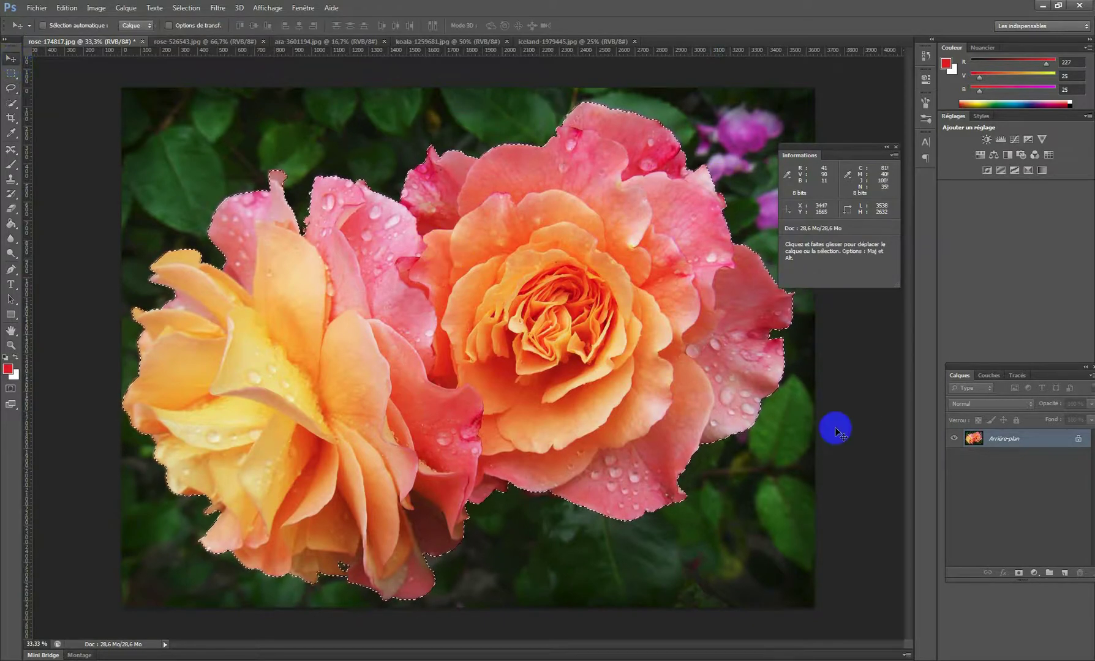
pyautogui.hotkey('ctrl', 'j')
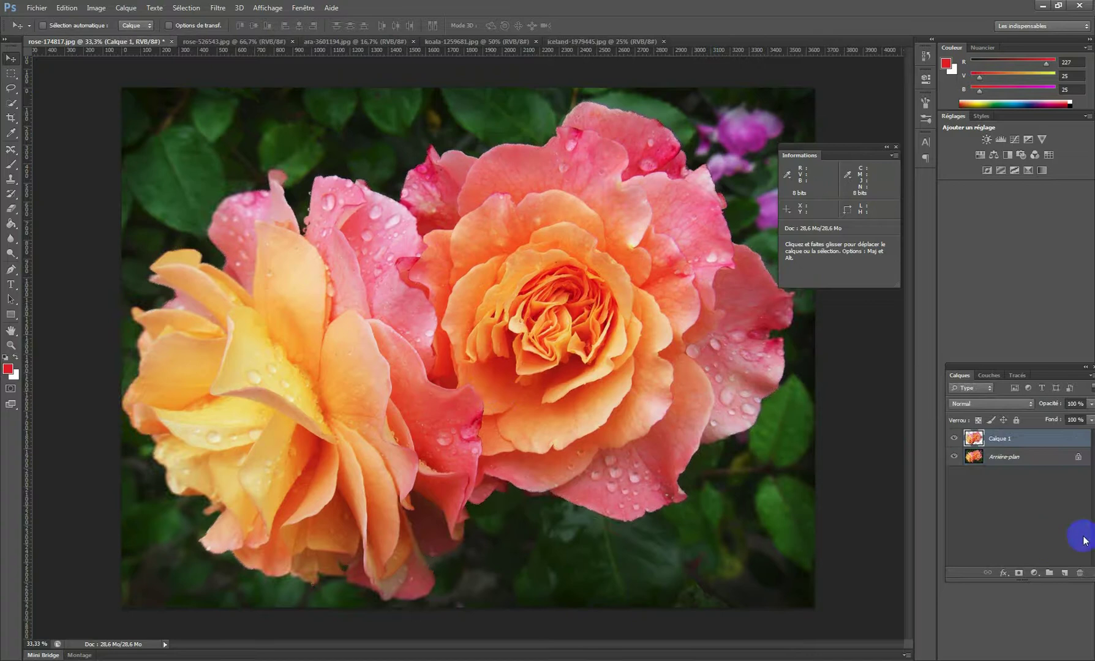
pyautogui.click(957, 458)
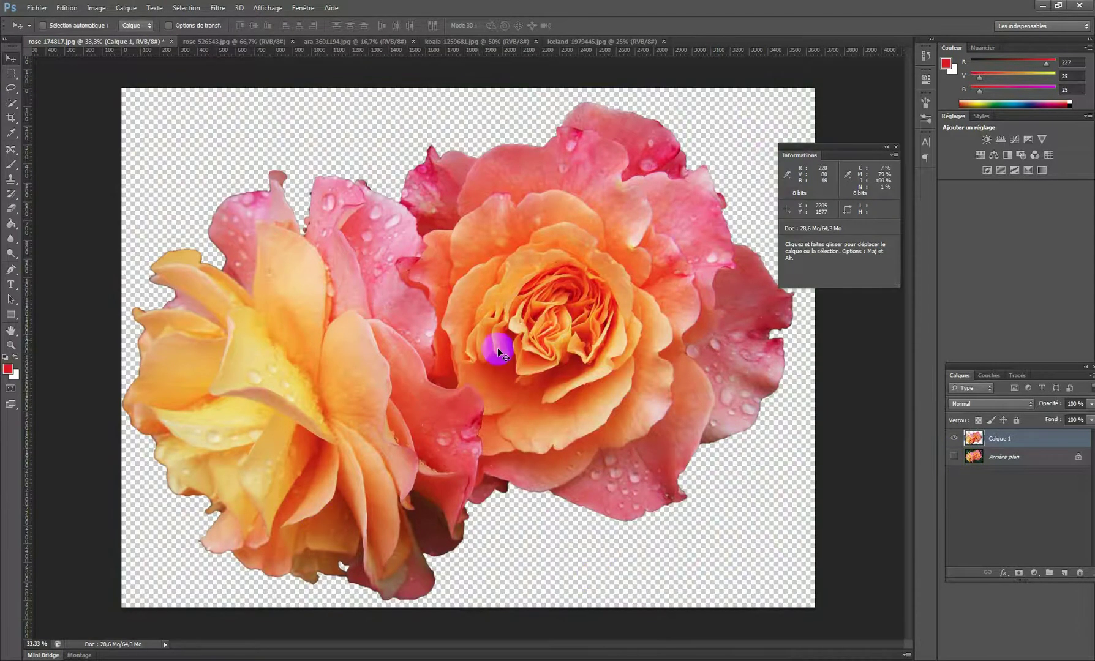
pyautogui.hotkey('ctrl', 'z')
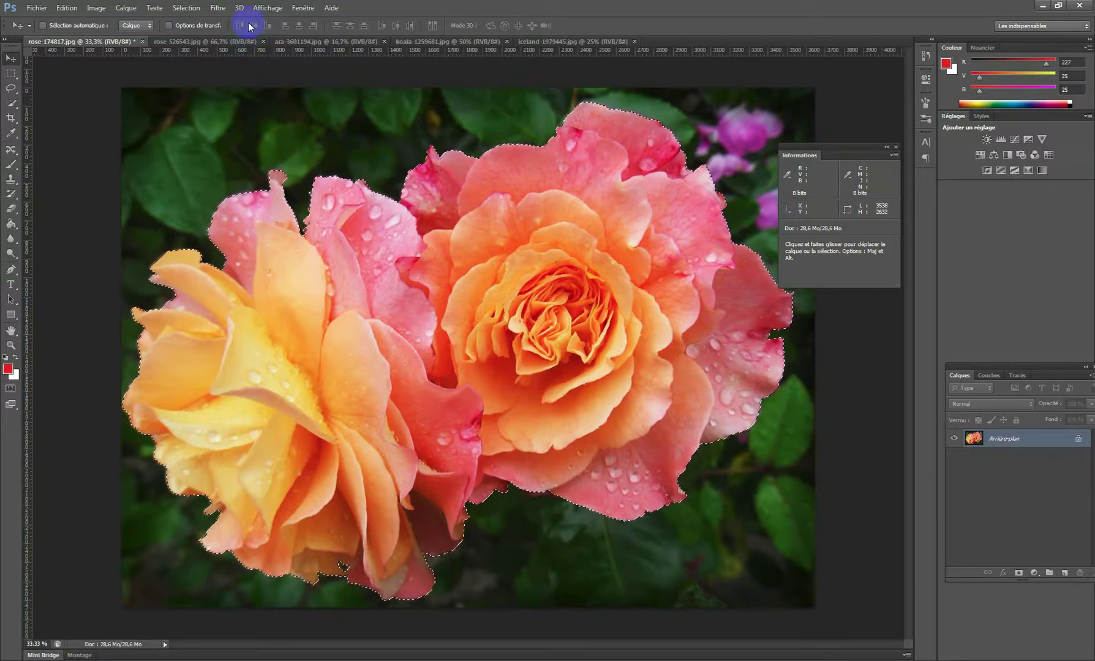
# Step: Contract the roses' selection by 2 pixels and switch to the Zoom tool
pyautogui.click(191, 8)
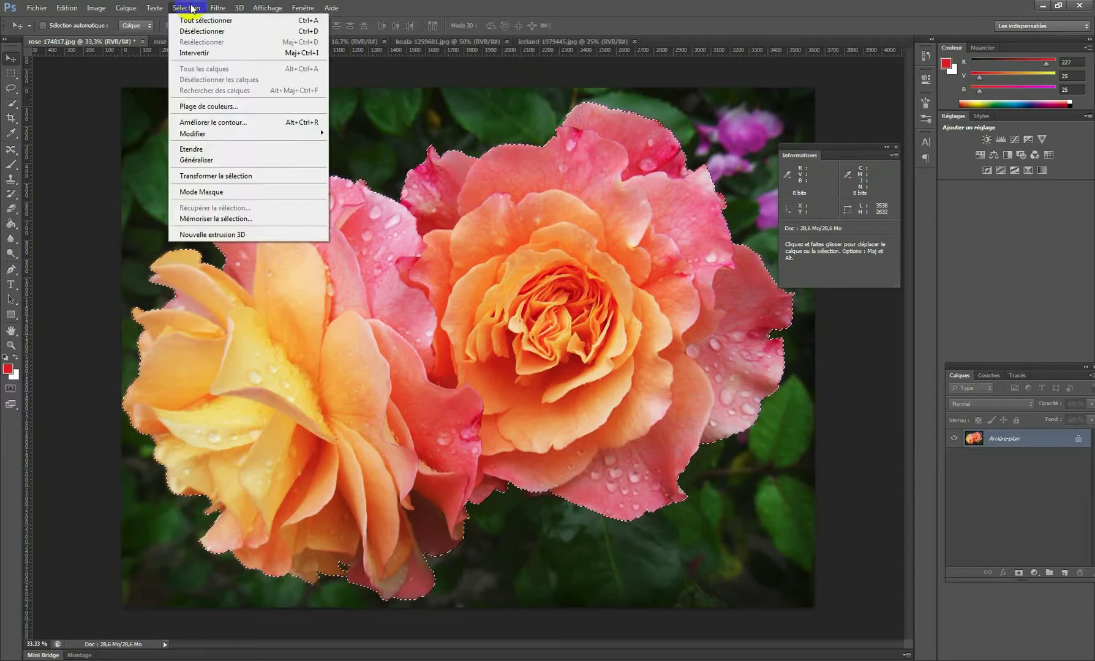
pyautogui.moveTo(202, 136)
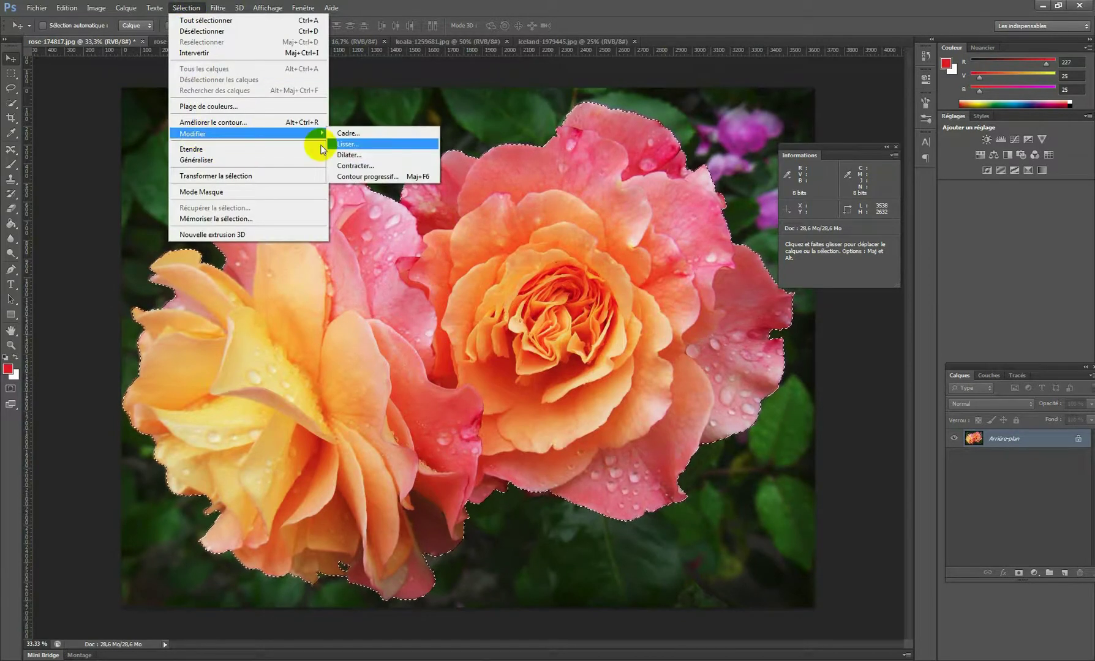
pyautogui.click(378, 166)
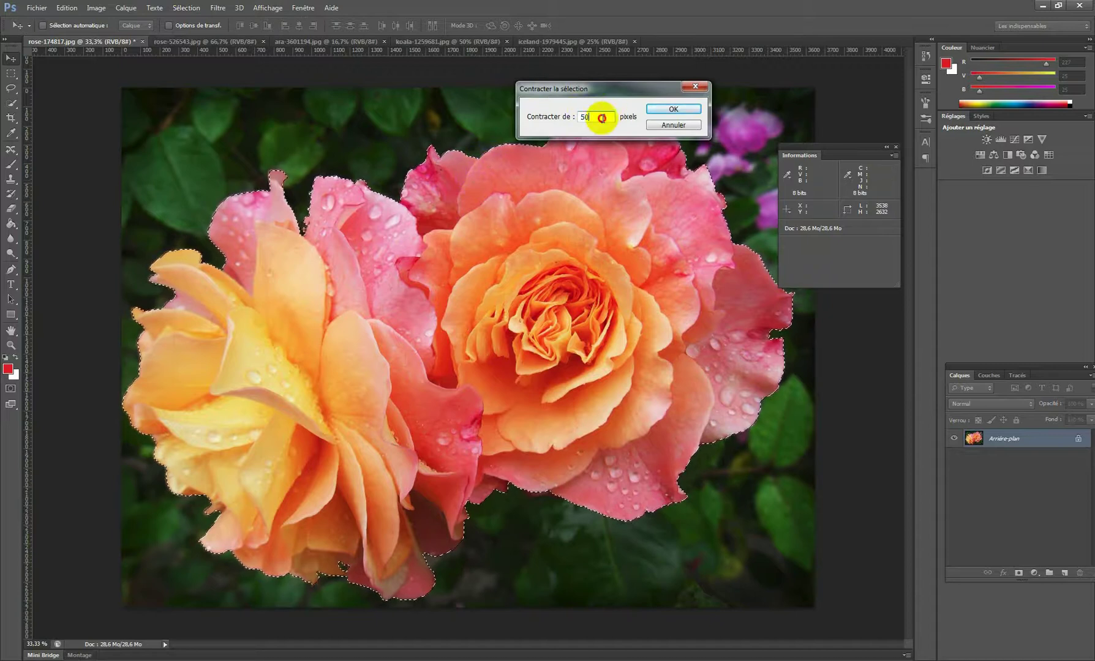
pyautogui.moveTo(576, 90); pyautogui.dragTo(291, 55)
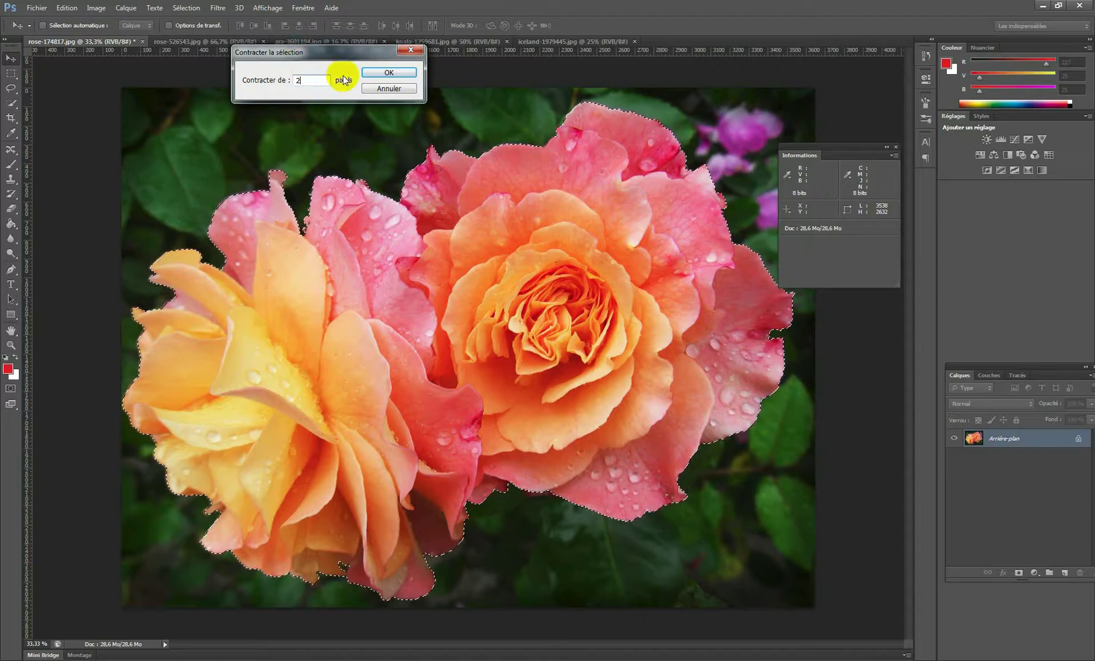
pyautogui.click(385, 73)
pyautogui.press('z')
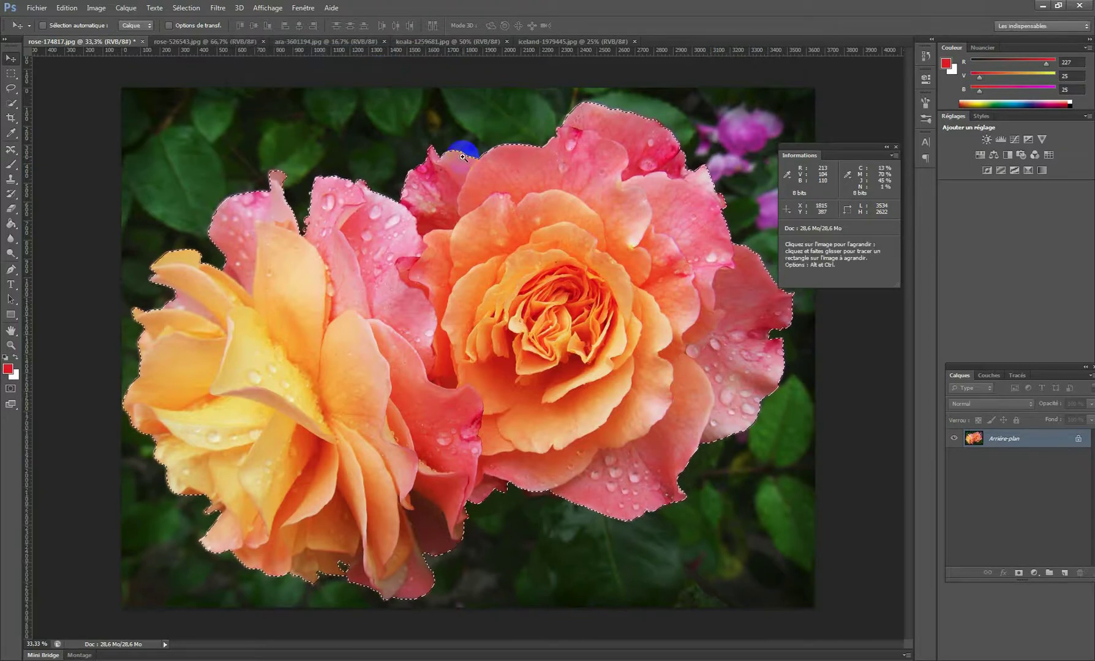
# Step: Examine the contracted selection's edge up close on the right rose's upper petals, then return to the full image with the Move tool
pyautogui.click(464, 155)
pyautogui.click(463, 155)
pyautogui.click(461, 142)
pyautogui.press('v')
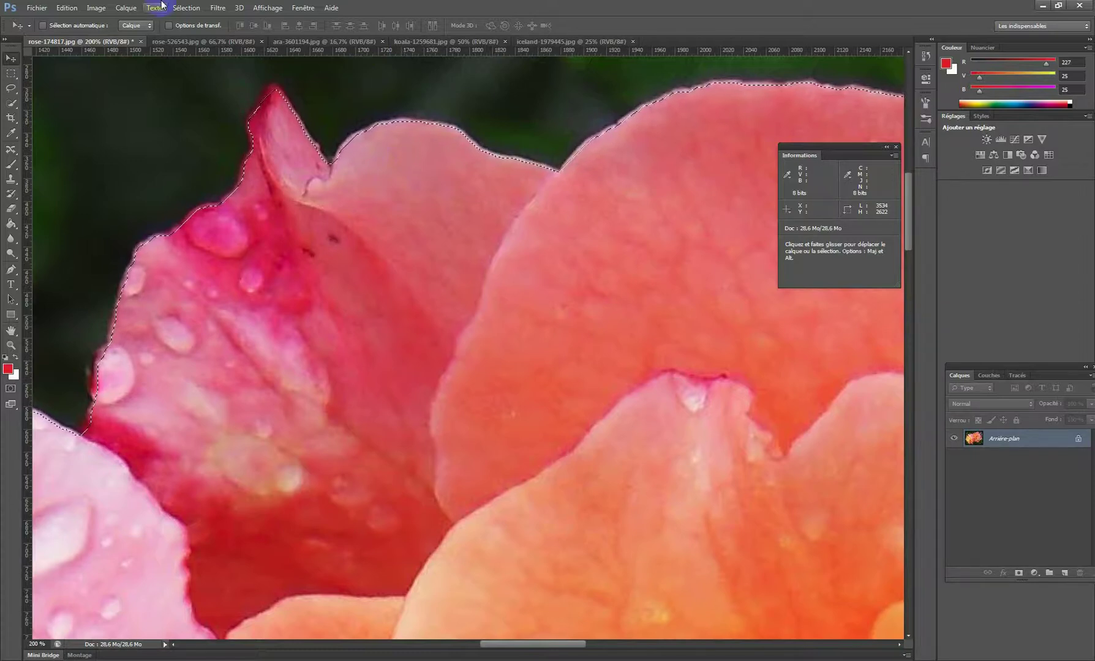
pyautogui.click(68, 8)
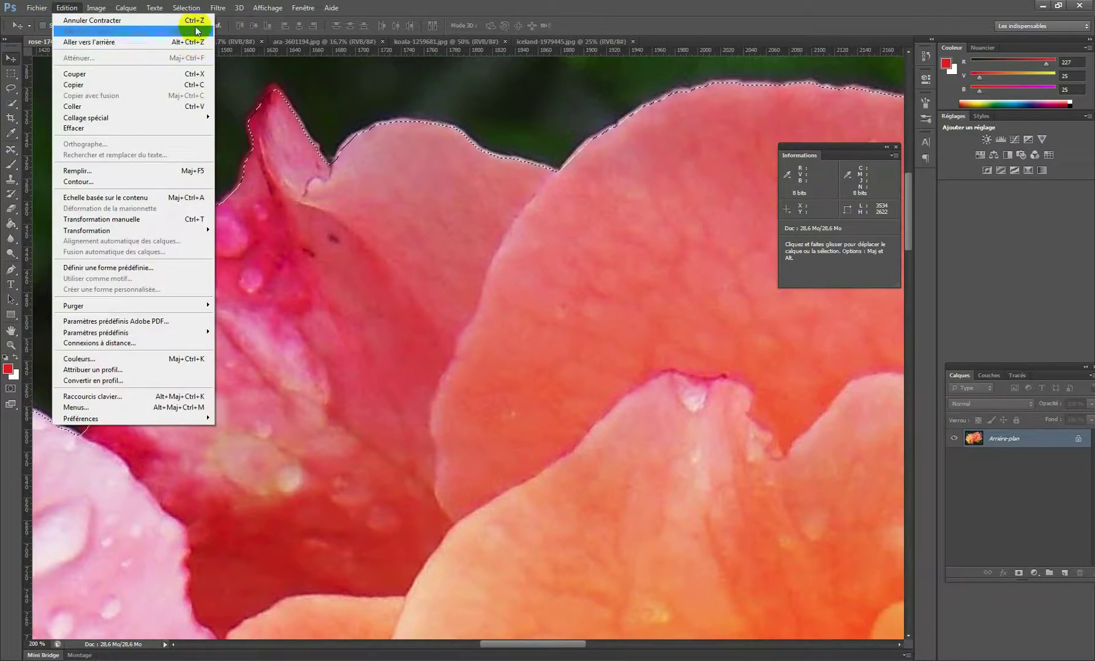
pyautogui.click(417, 7)
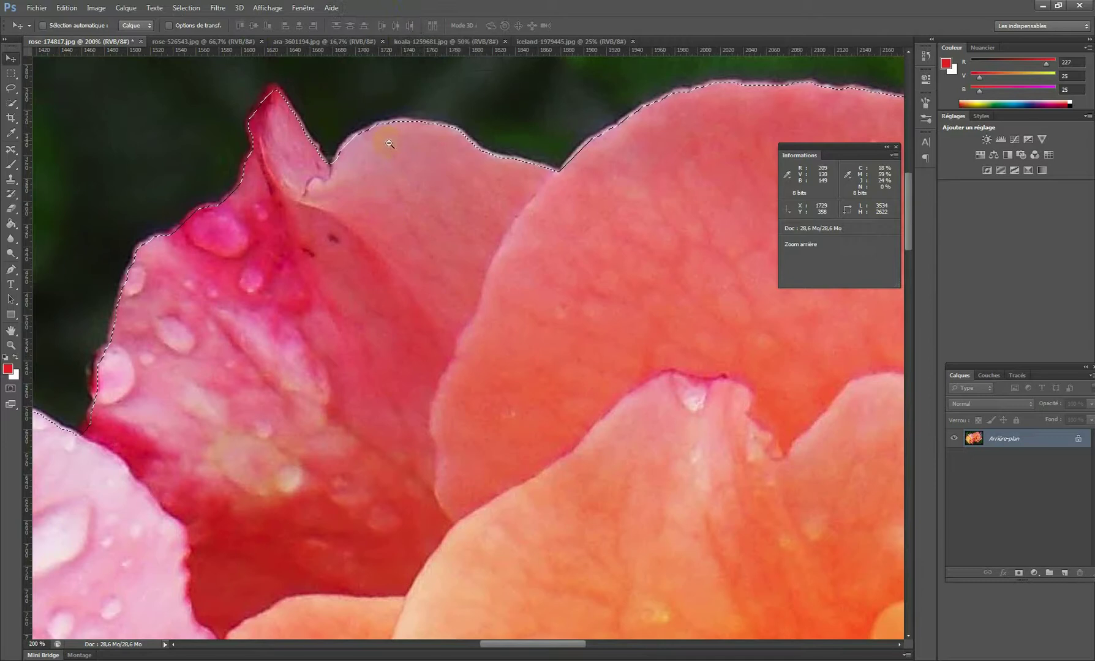
pyautogui.click(458, 248)
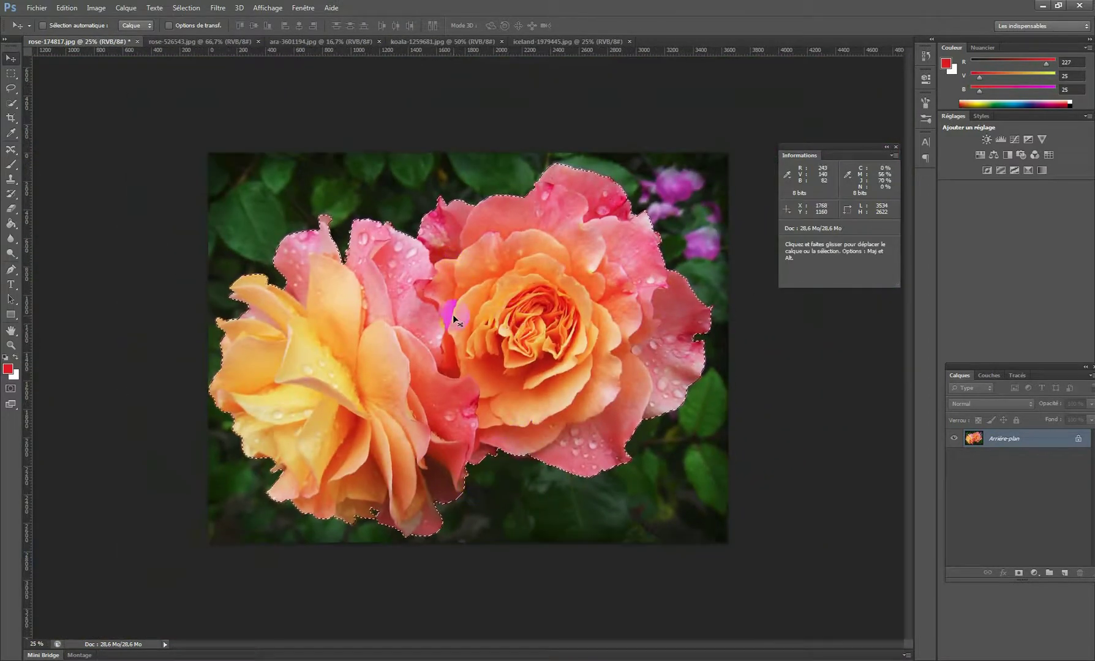
# Step: Place a copy of the selected roses in iceland-1979445.jpg and scale it down in the snow photo's lower-right corner
pyautogui.moveTo(418, 290); pyautogui.dragTo(463, 261)
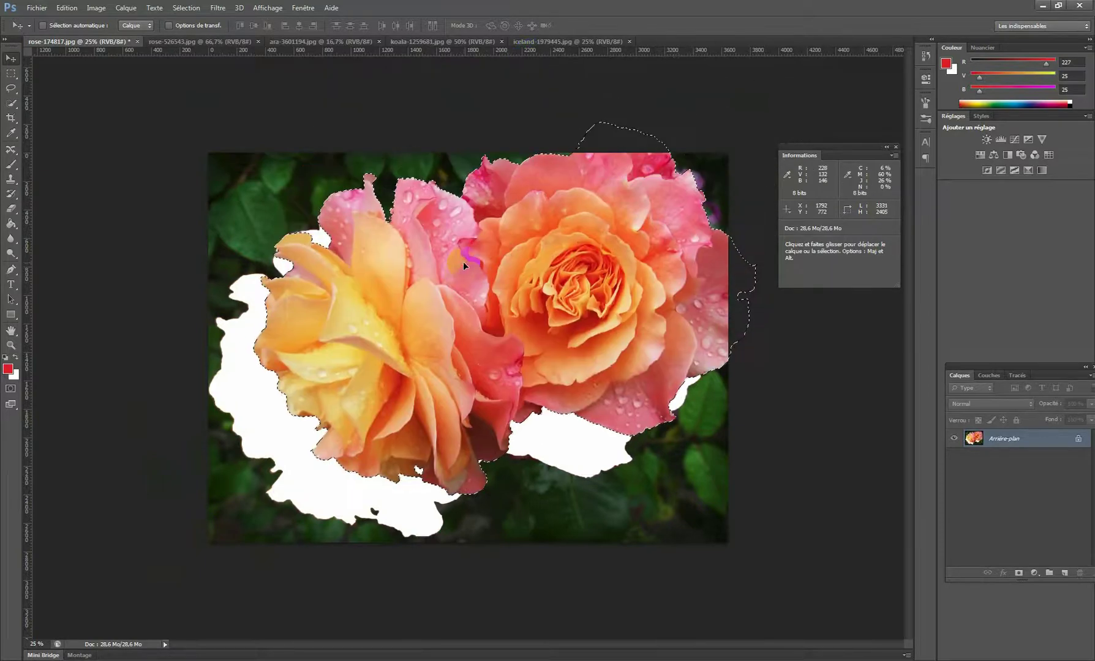
pyautogui.hotkey('ctrl', 'z')
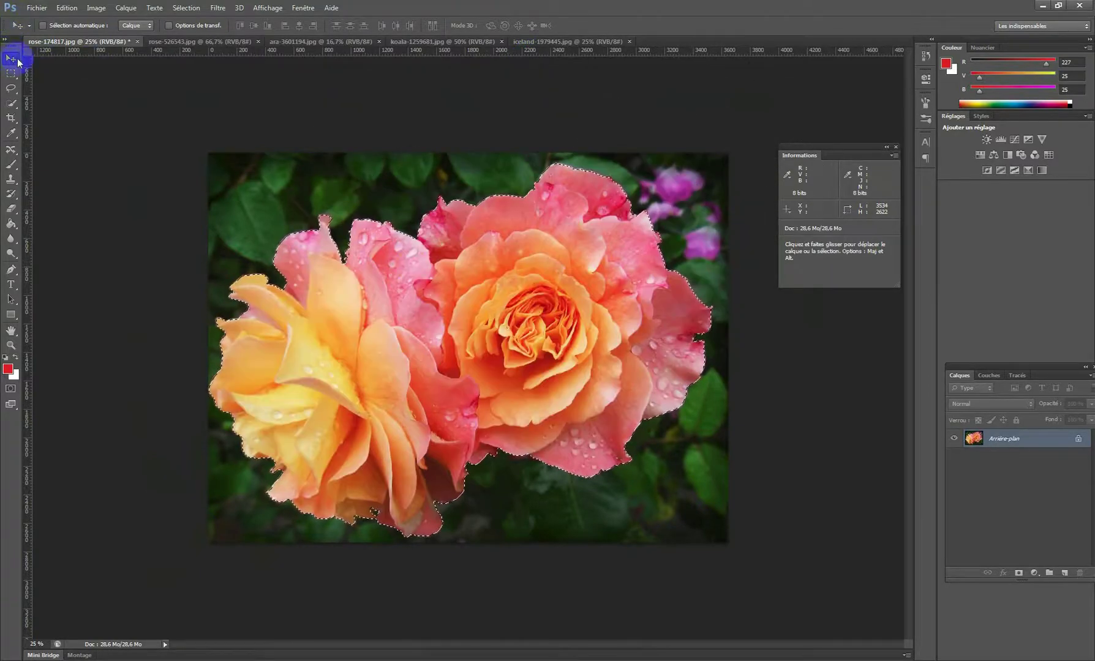
pyautogui.moveTo(461, 260); pyautogui.dragTo(506, 356)
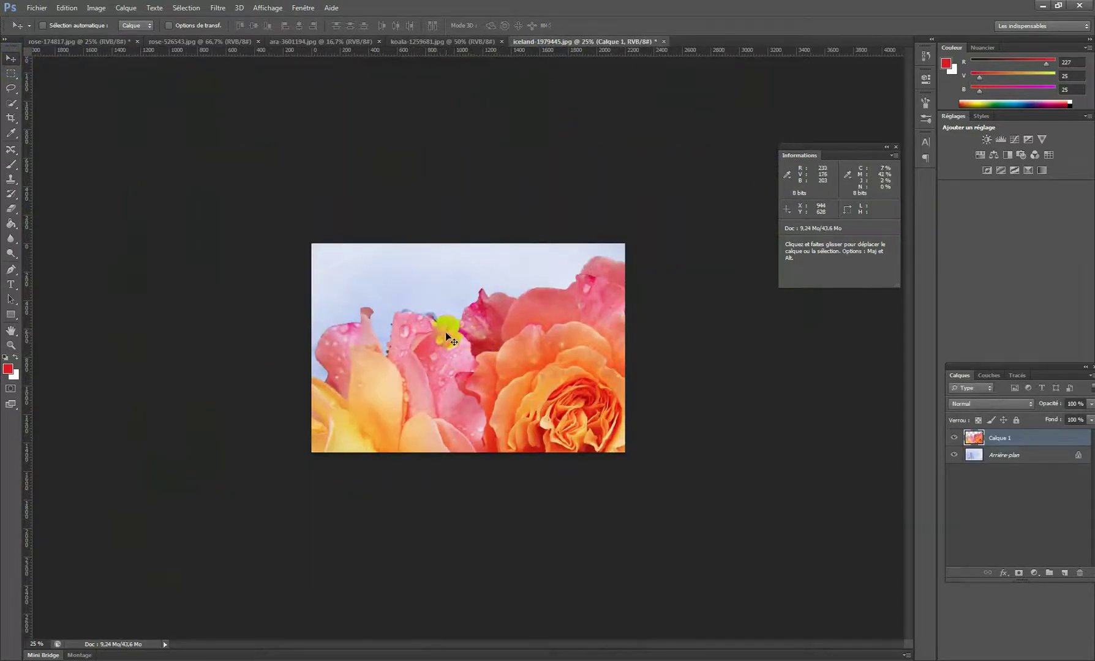
pyautogui.hotkey('ctrl', 't')
pyautogui.moveTo(251, 256); pyautogui.dragTo(608, 424)
pyautogui.press('Return')
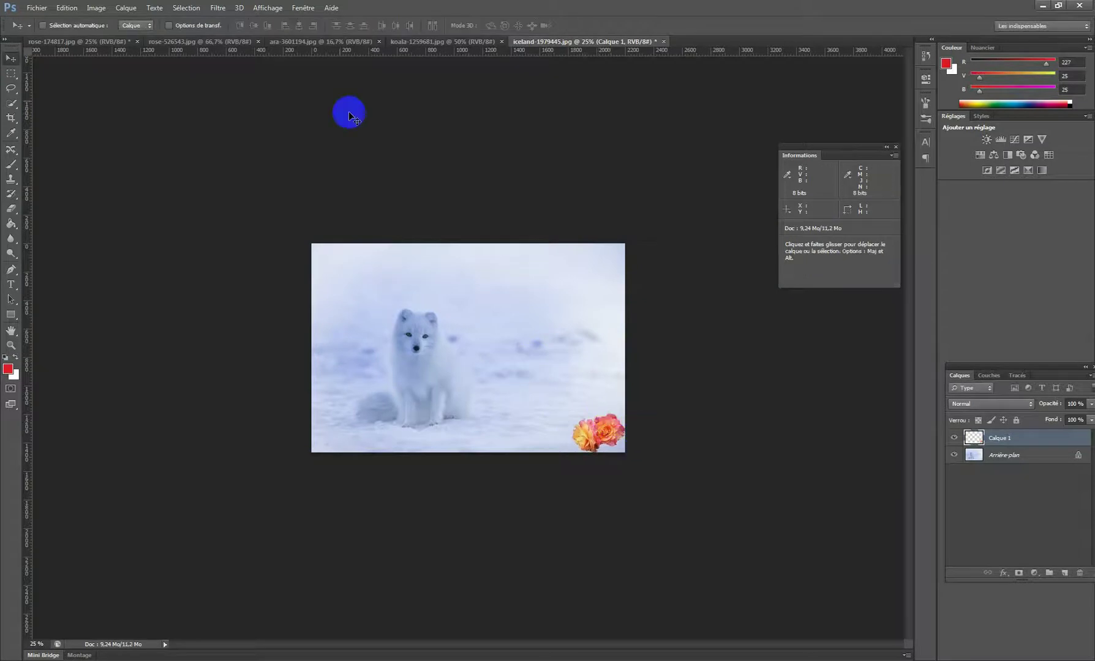
# Step: Close the rose-174817.jpg document and bring up ara-3601194.jpg, the macaw photo
pyautogui.click(84, 42)
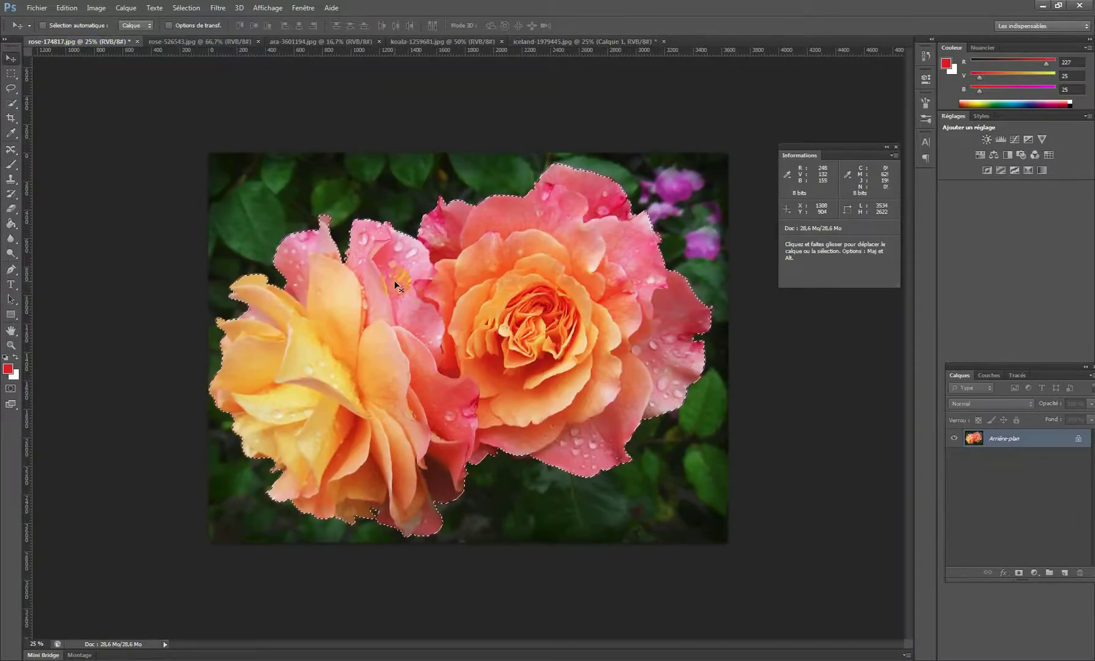
pyautogui.hotkey('ctrl', 'q')
pyautogui.click(549, 249)
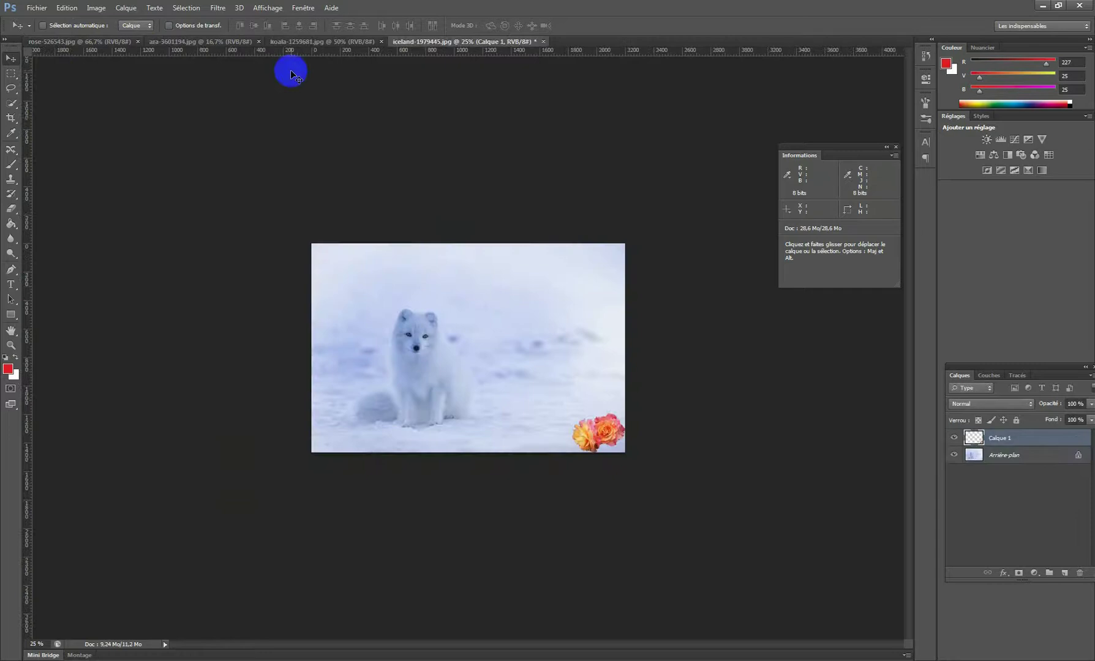
pyautogui.click(86, 42)
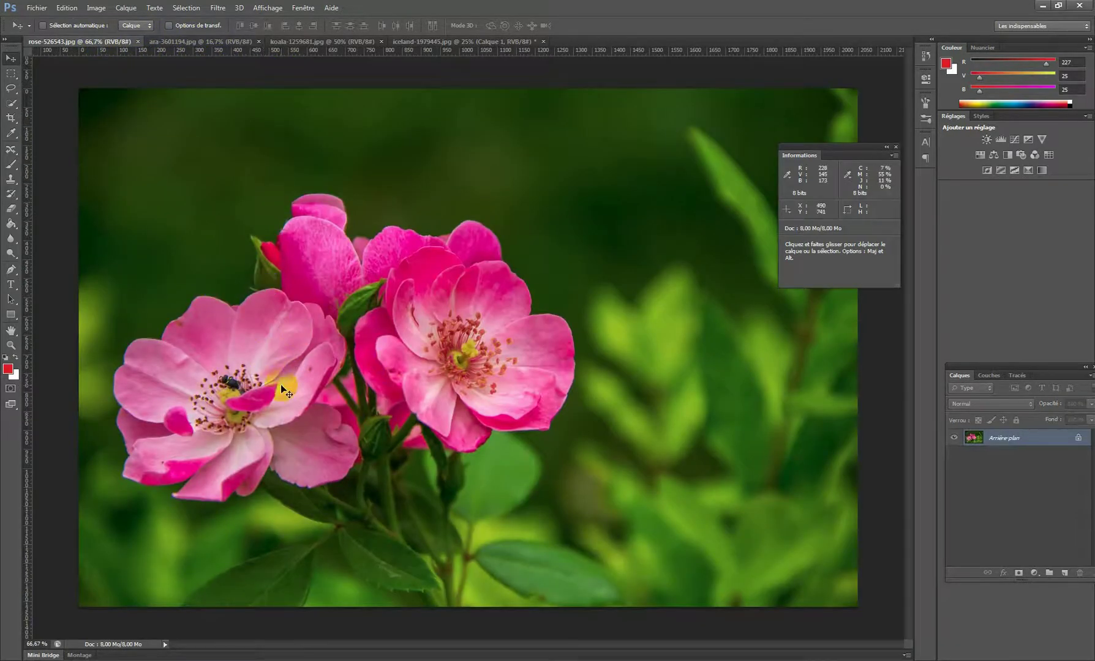
pyautogui.click(196, 42)
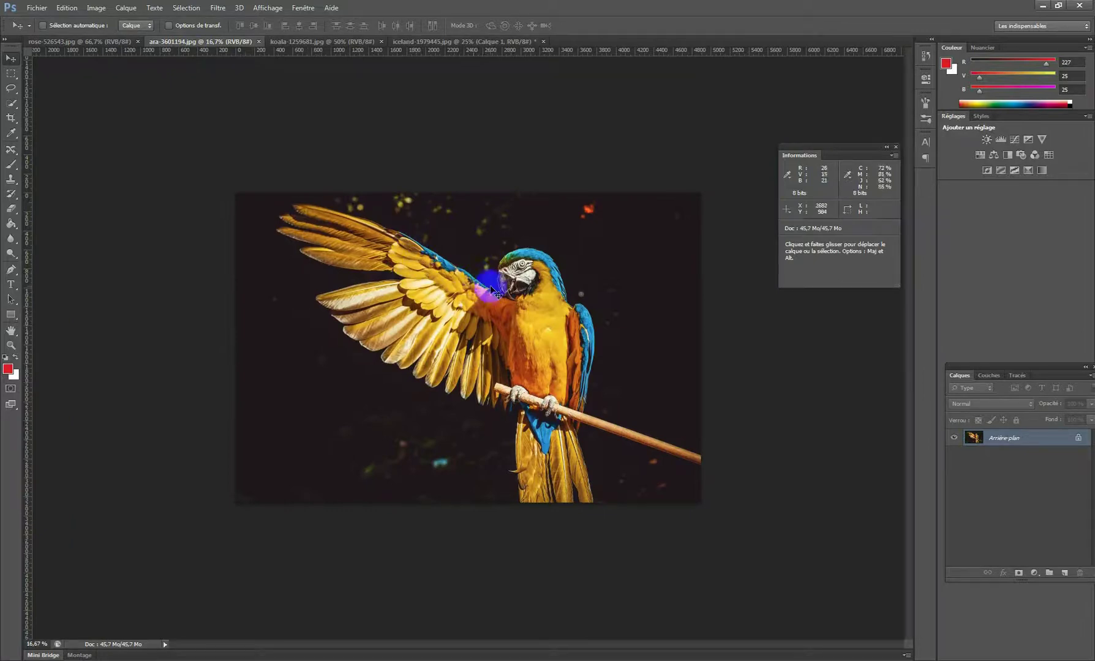
pyautogui.click(11, 105)
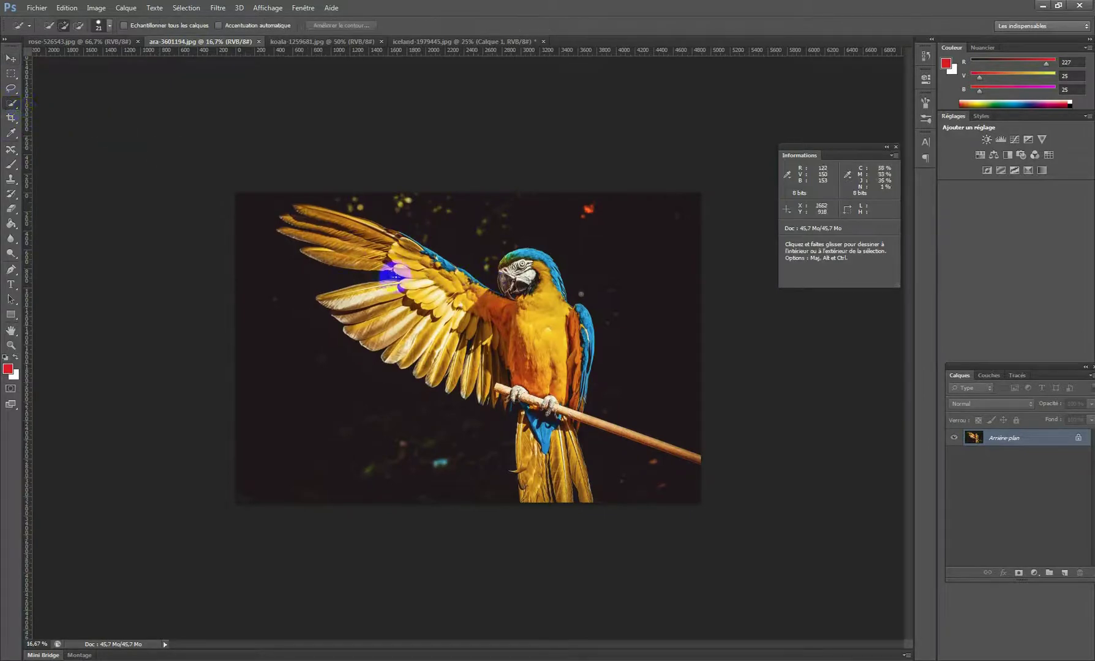
pyautogui.moveTo(391, 274)
pyautogui.mouseDown()
pyautogui.moveTo(377, 242)
pyautogui.moveTo(459, 294)
pyautogui.moveTo(496, 302)
pyautogui.moveTo(532, 271)
pyautogui.moveTo(548, 284)
pyautogui.moveTo(570, 365)
pyautogui.moveTo(563, 477)
pyautogui.moveTo(551, 441)
pyautogui.moveTo(501, 379)
pyautogui.moveTo(350, 313)
pyautogui.moveTo(397, 284)
pyautogui.moveTo(399, 267)
pyautogui.moveTo(323, 223)
pyautogui.moveTo(471, 269)
pyautogui.moveTo(463, 302)
pyautogui.moveTo(391, 259)
pyautogui.mouseUp()
pyautogui.click(234, 169)
pyautogui.click(24, 106)
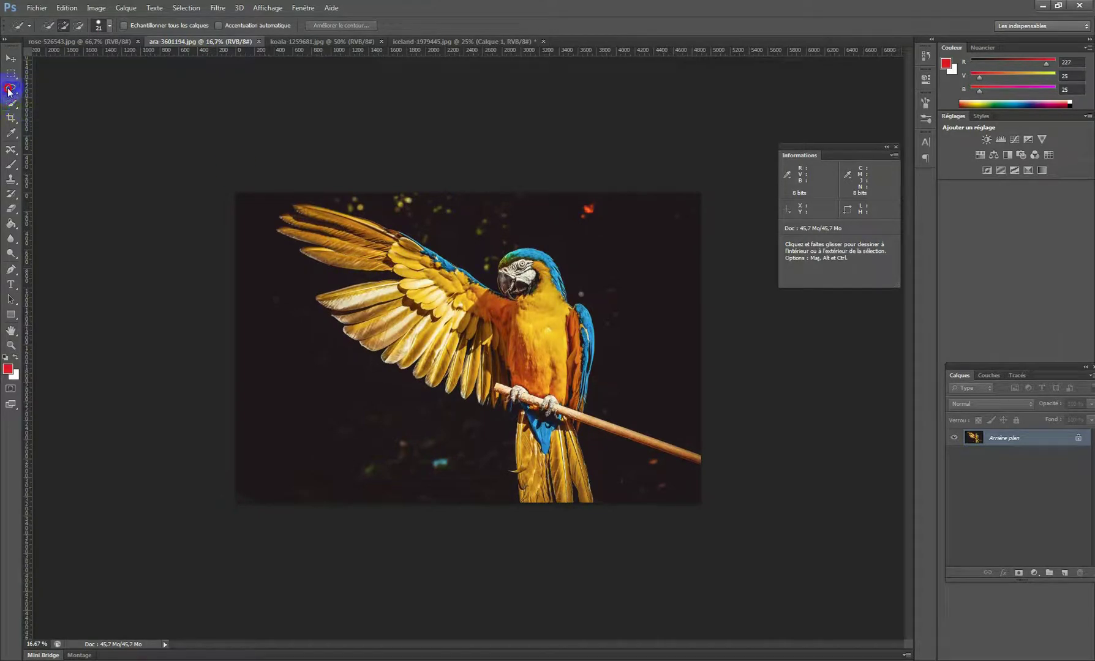
pyautogui.click(10, 89)
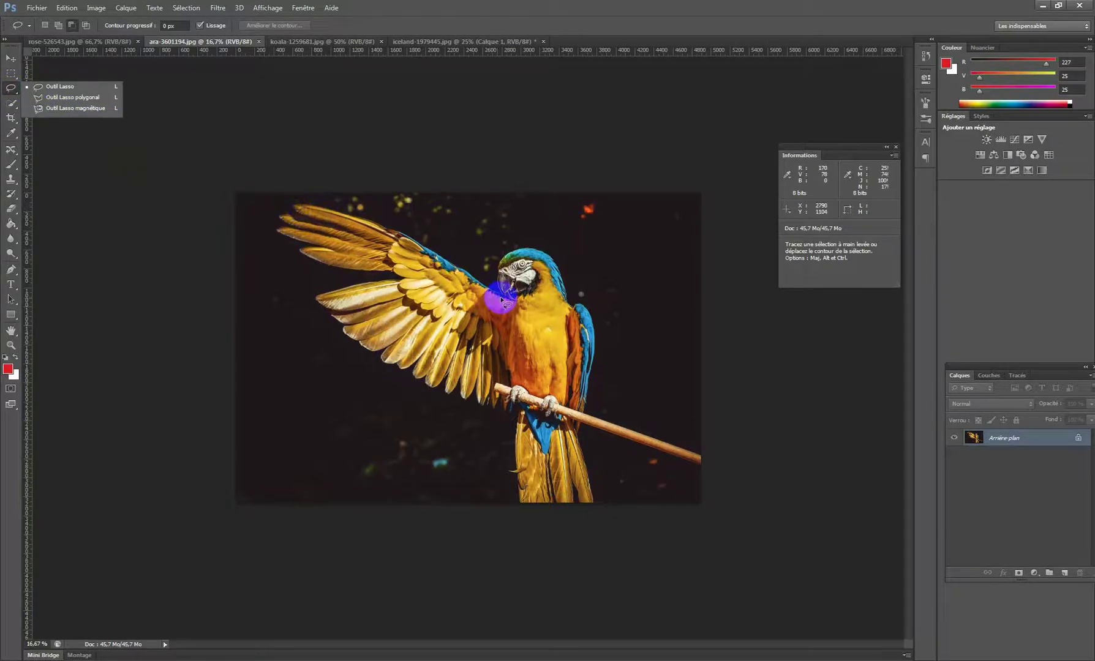
# Step: Select the dark background around the macaw using the Magic Wand with tolerance 46 and contiguous pixels turned off
pyautogui.moveTo(9, 105); pyautogui.dragTo(52, 111)
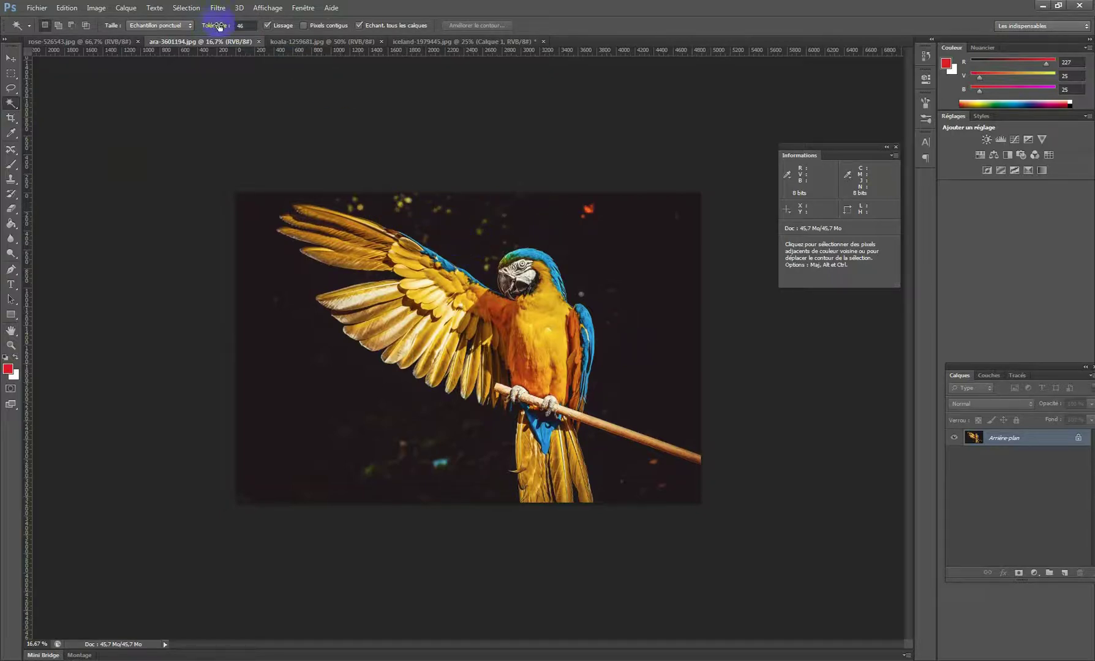
pyautogui.click(456, 245)
pyautogui.hotkey('ctrl', '+')
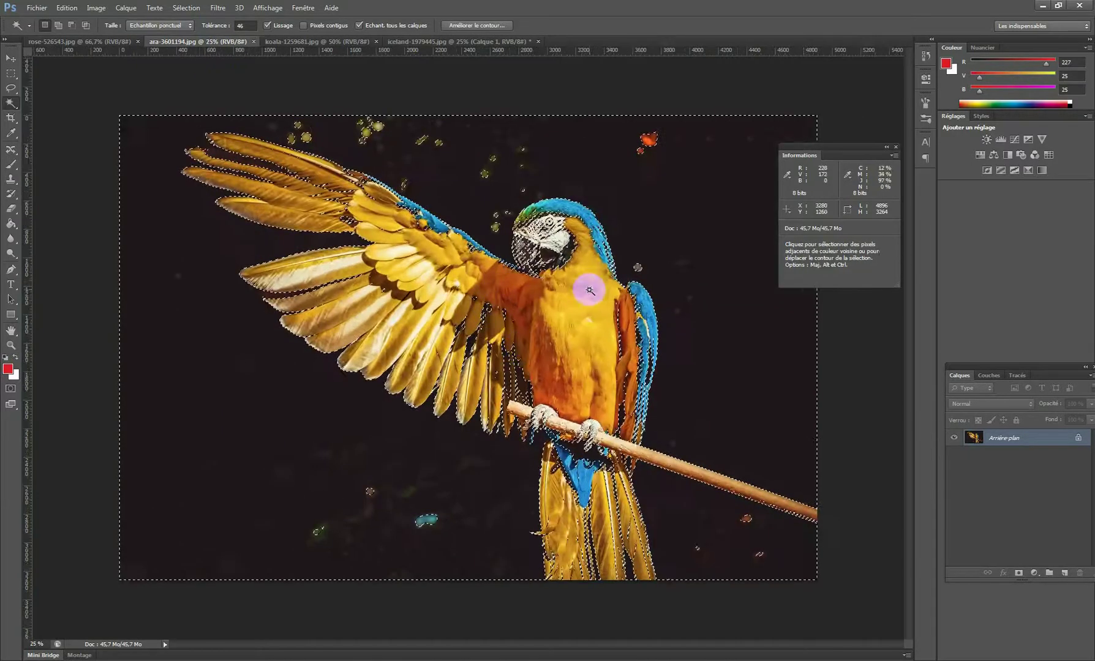
# Step: Enable contiguous pixels, clear the selection, and reselect the dark background above the macaw's wing with the Magic Wand
pyautogui.click(312, 25)
pyautogui.hotkey('ctrl', 'd')
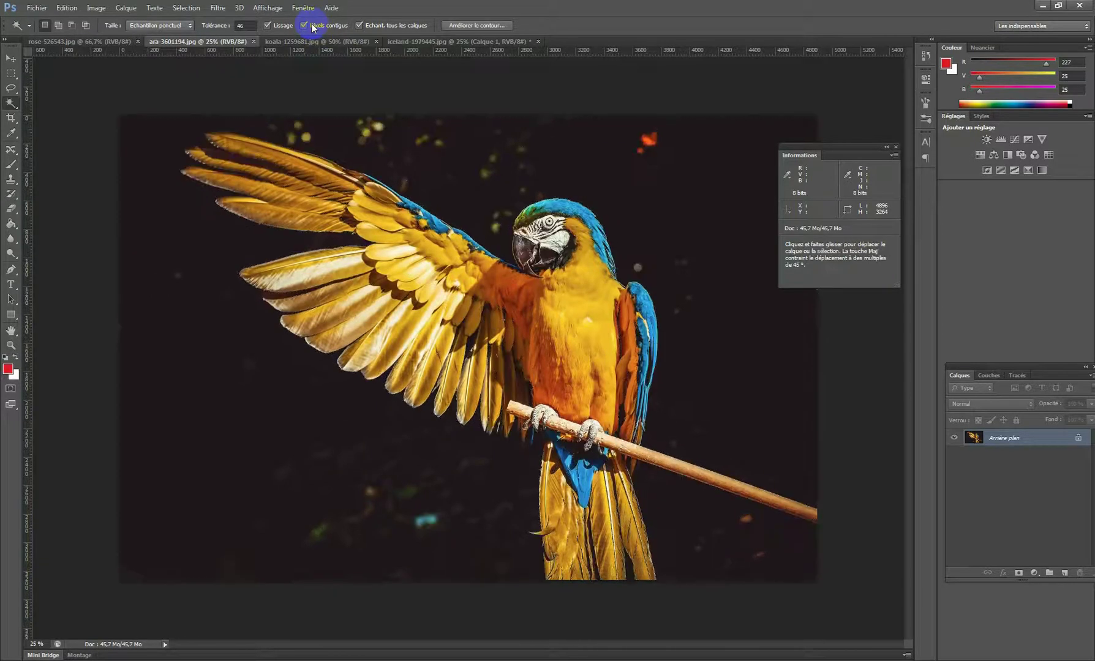
pyautogui.click(453, 202)
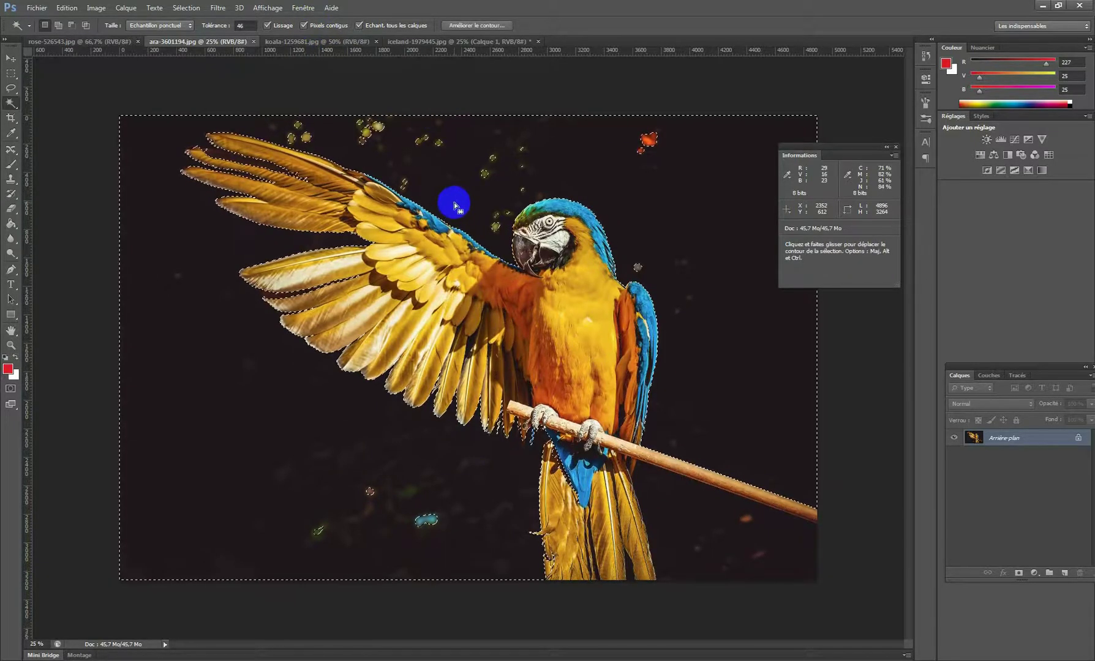
pyautogui.click(533, 399)
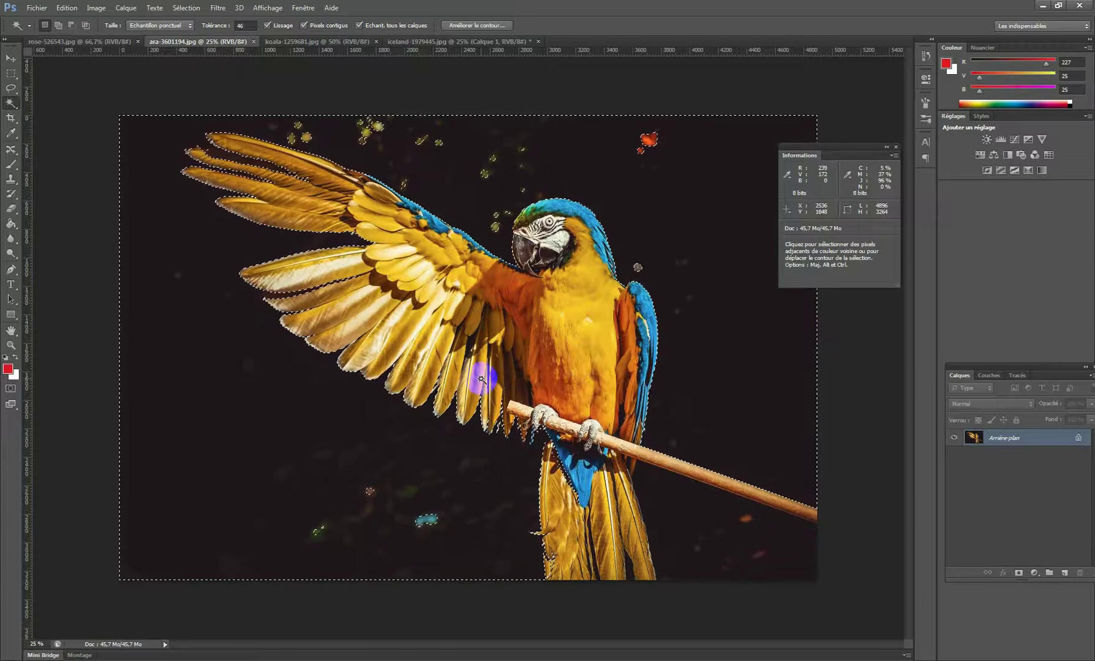
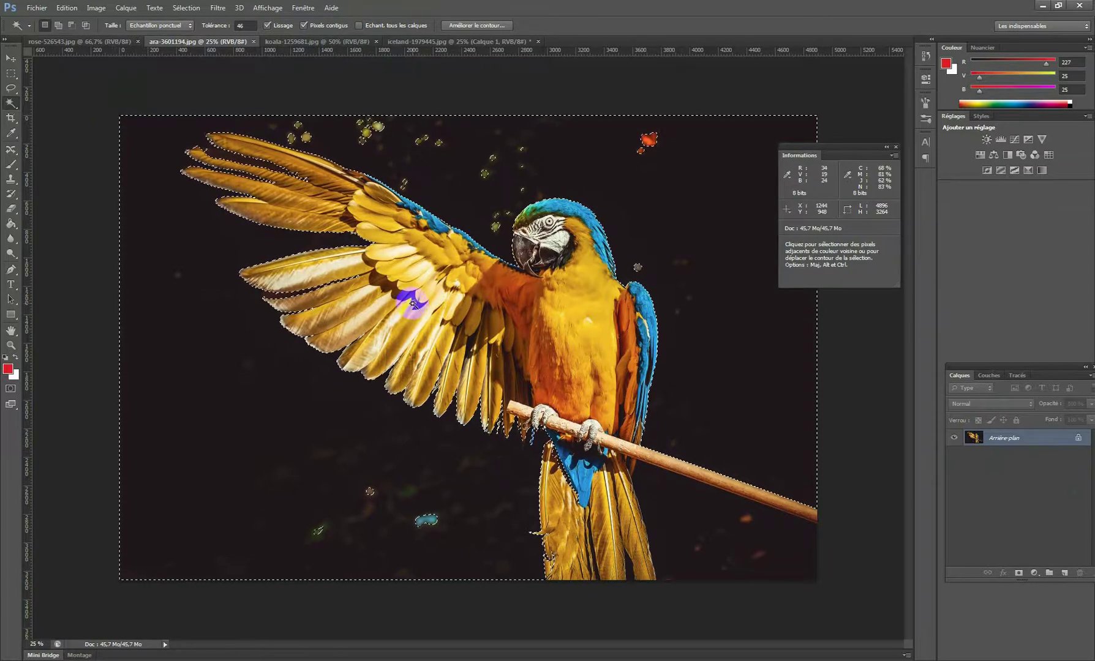
# Step: Examine the Magic Wand selection's edges up close along the macaw's head, body, perch and spread wing feathers
pyautogui.click(447, 263)
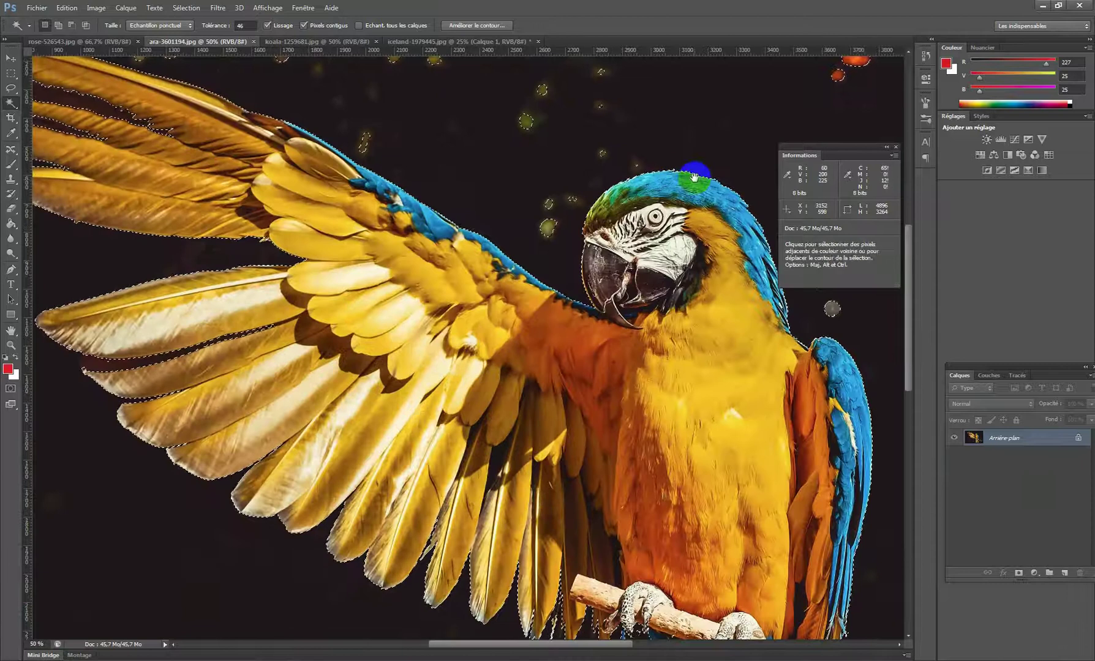
pyautogui.moveTo(694, 177); pyautogui.dragTo(552, 184)
pyautogui.moveTo(637, 474); pyautogui.dragTo(649, 309)
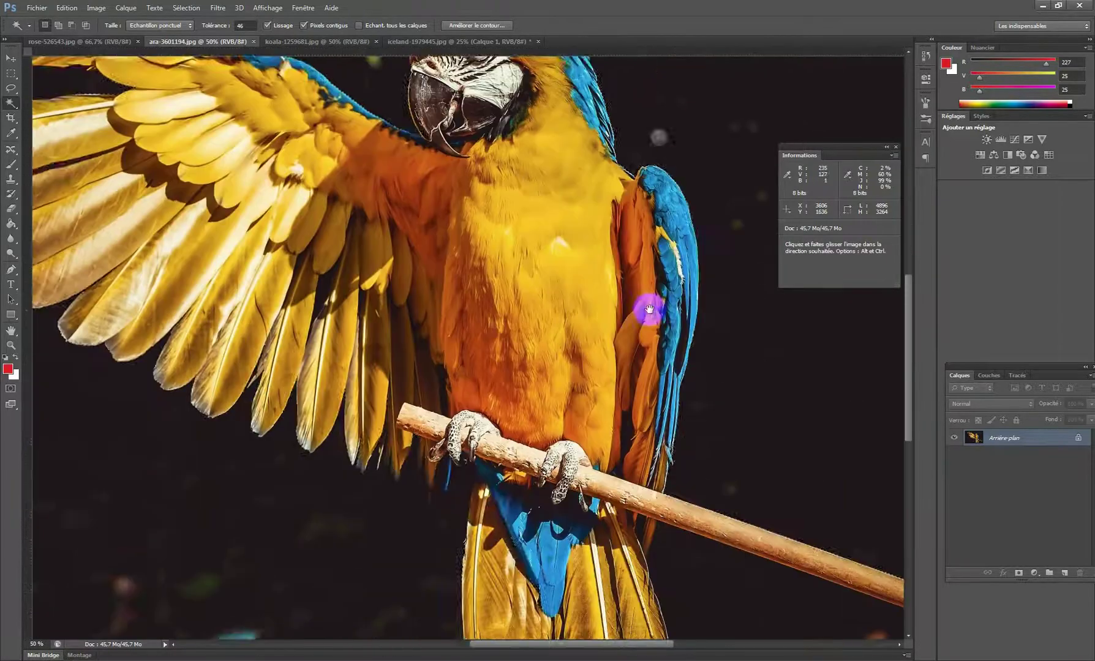
pyautogui.moveTo(227, 386); pyautogui.dragTo(394, 434)
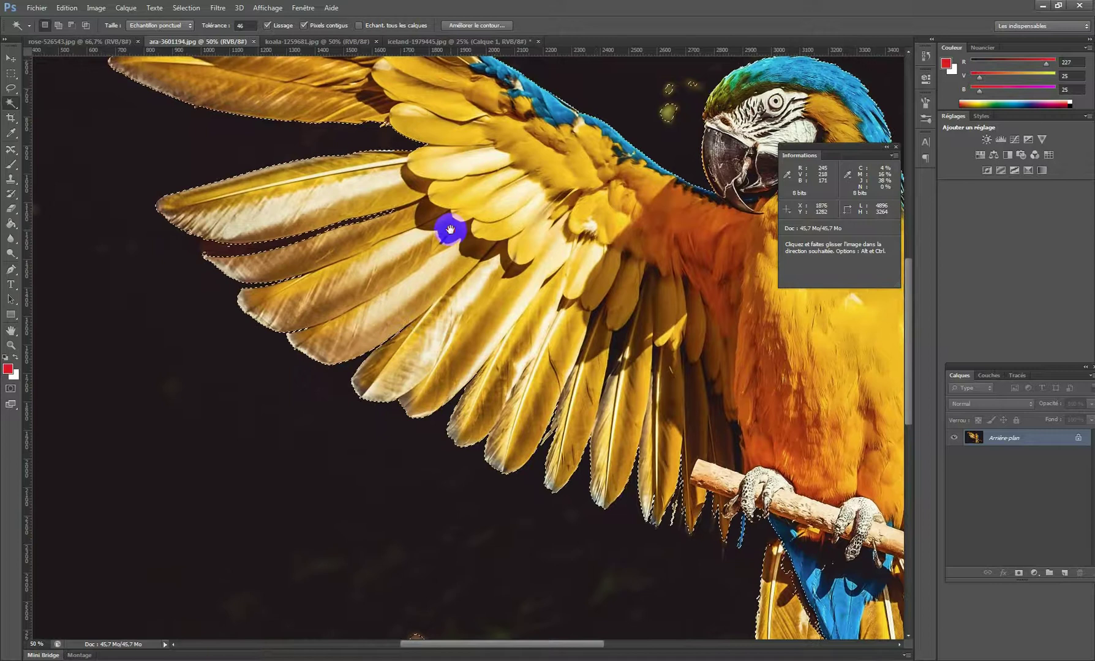
pyautogui.moveTo(452, 232); pyautogui.dragTo(451, 394)
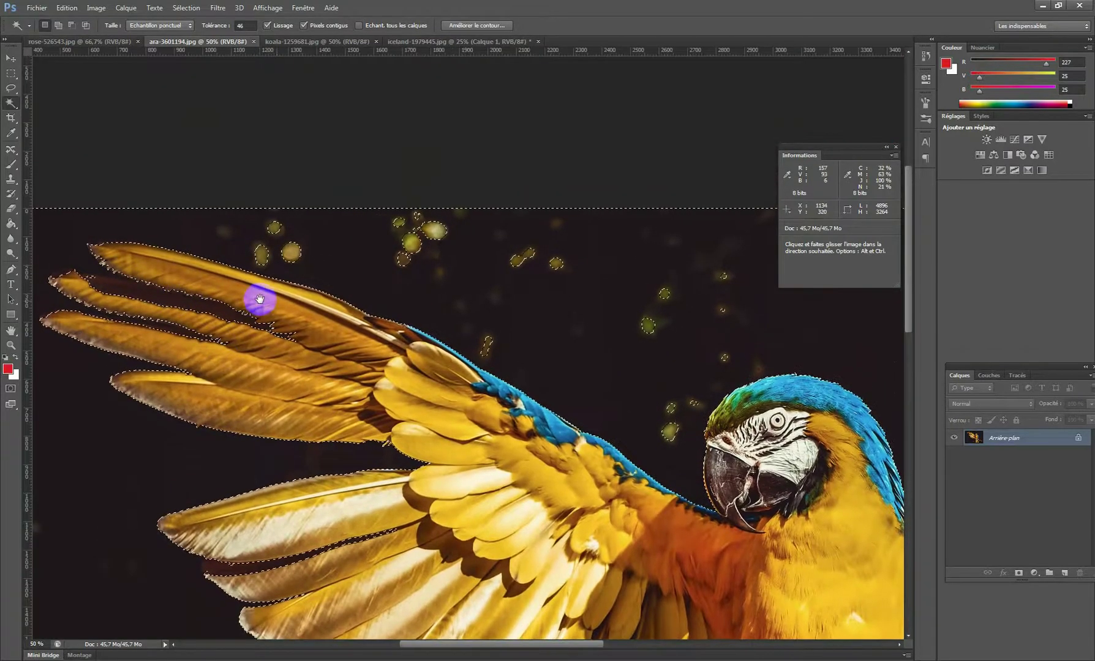
pyautogui.keyDown('alt'); pyautogui.click(437, 320); pyautogui.keyUp('alt')
pyautogui.keyDown('alt'); pyautogui.click(438, 320); pyautogui.keyUp('alt')
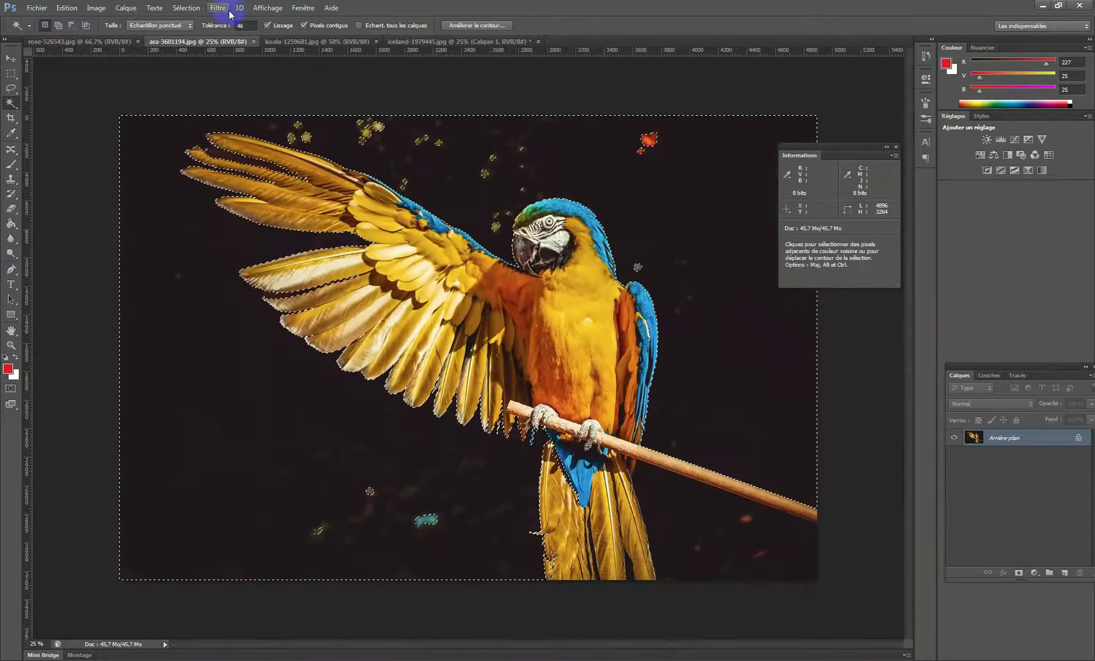
# Step: Invert the selection to cover the macaw instead of the background, and convert the background into a regular layer
pyautogui.click(185, 7)
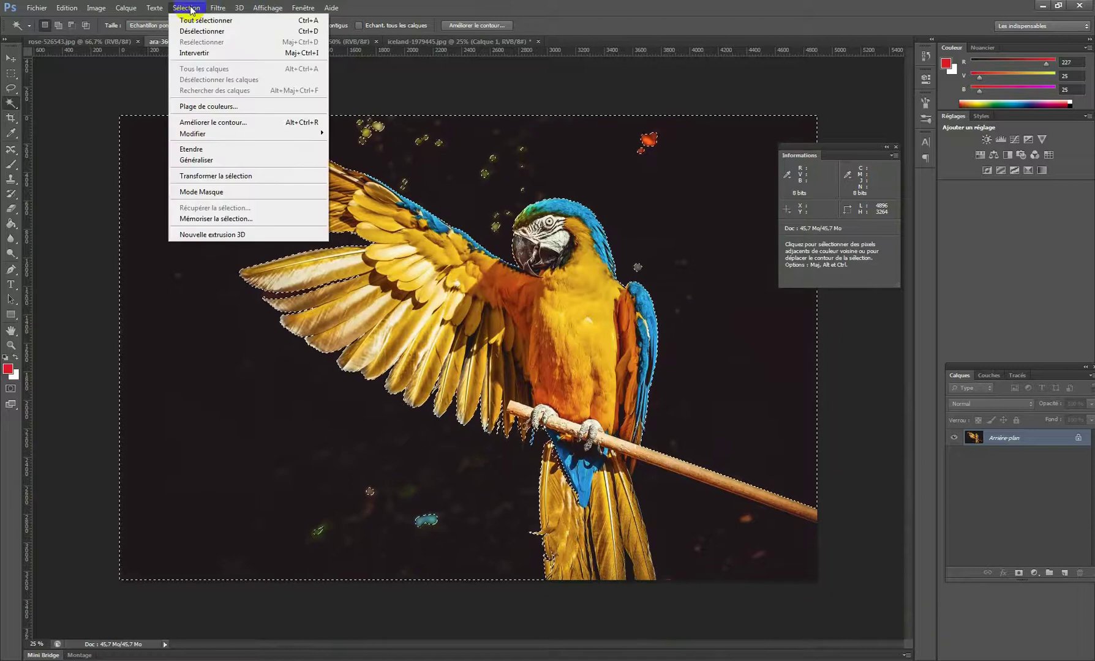
pyautogui.click(206, 55)
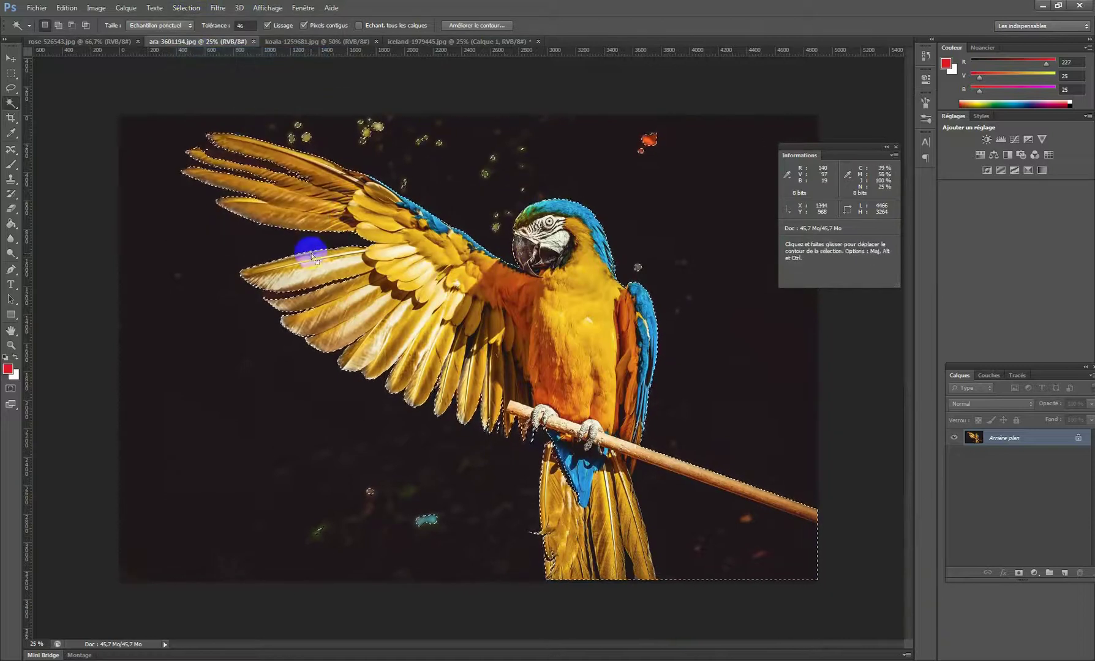
pyautogui.doubleClick(1045, 447)
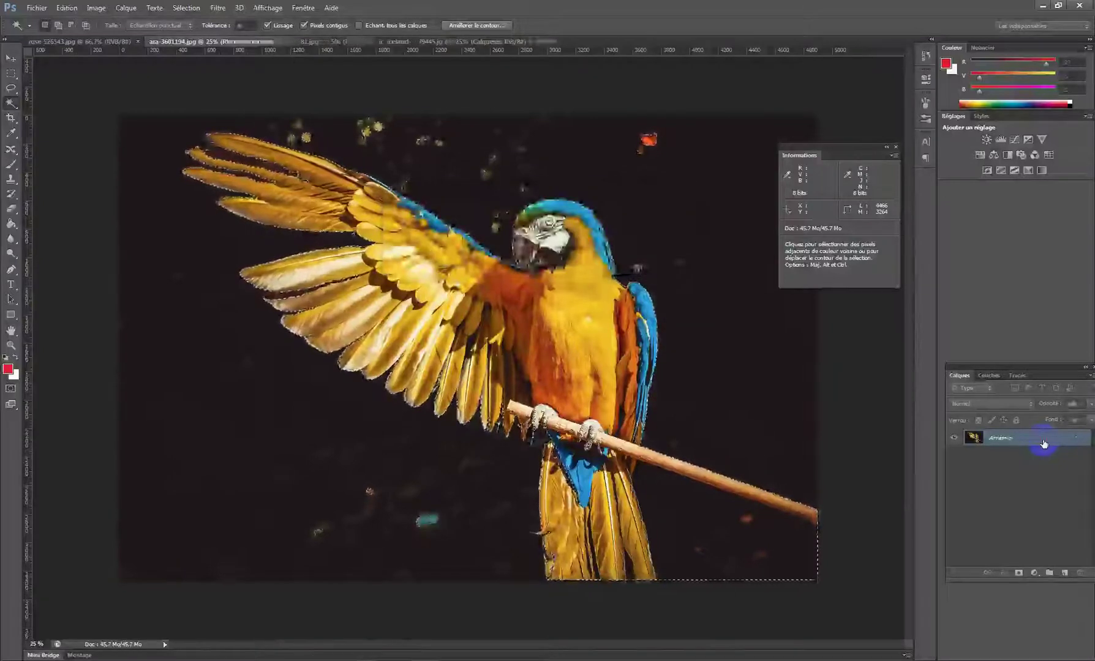
# Step: Delete the selected macaw area to check what the selection covers, and undo the deletion
pyautogui.press('Delete')
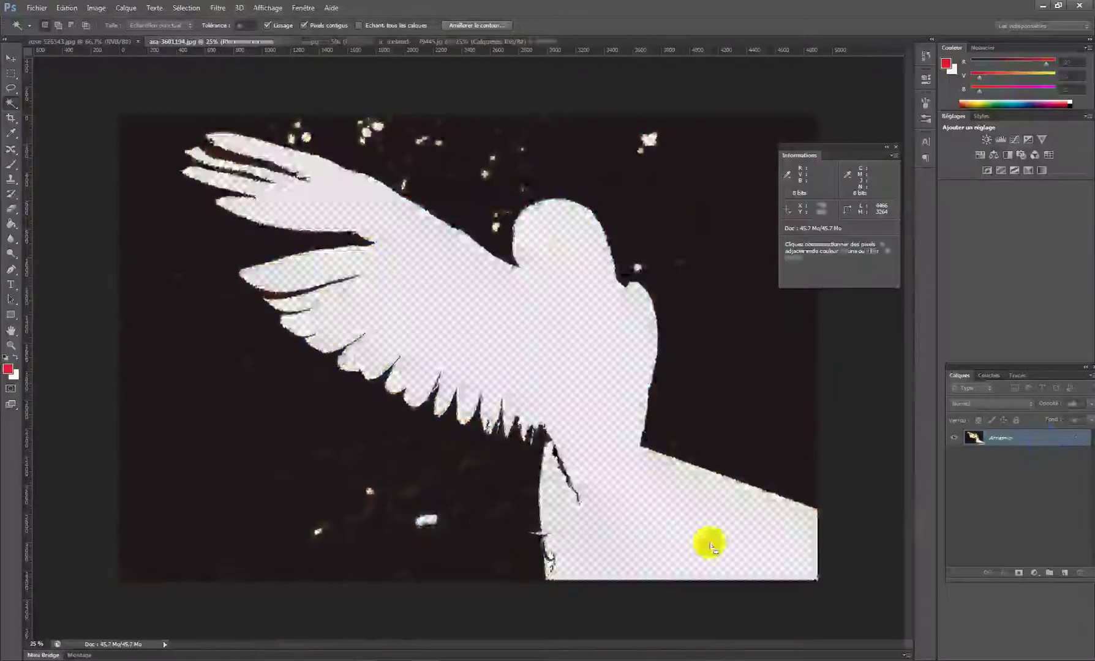
pyautogui.hotkey('ctrl', 'z')
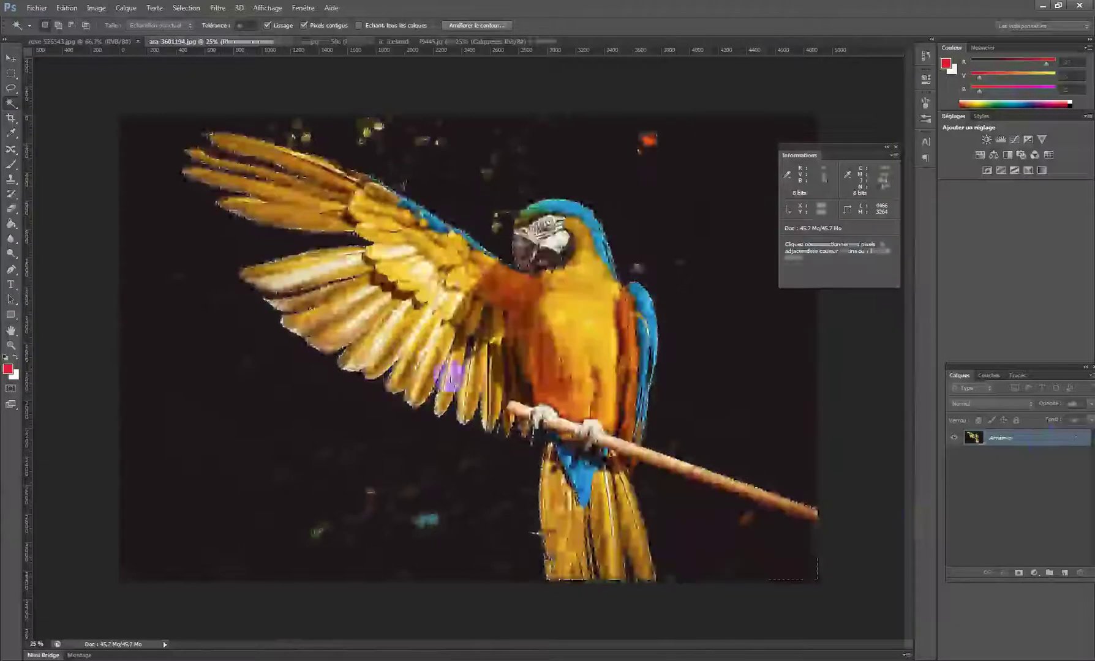
# Step: With the Lasso in add mode, draw a loop around the yellow-green specks above the macaw's head
pyautogui.scroll(3, 513, 200)
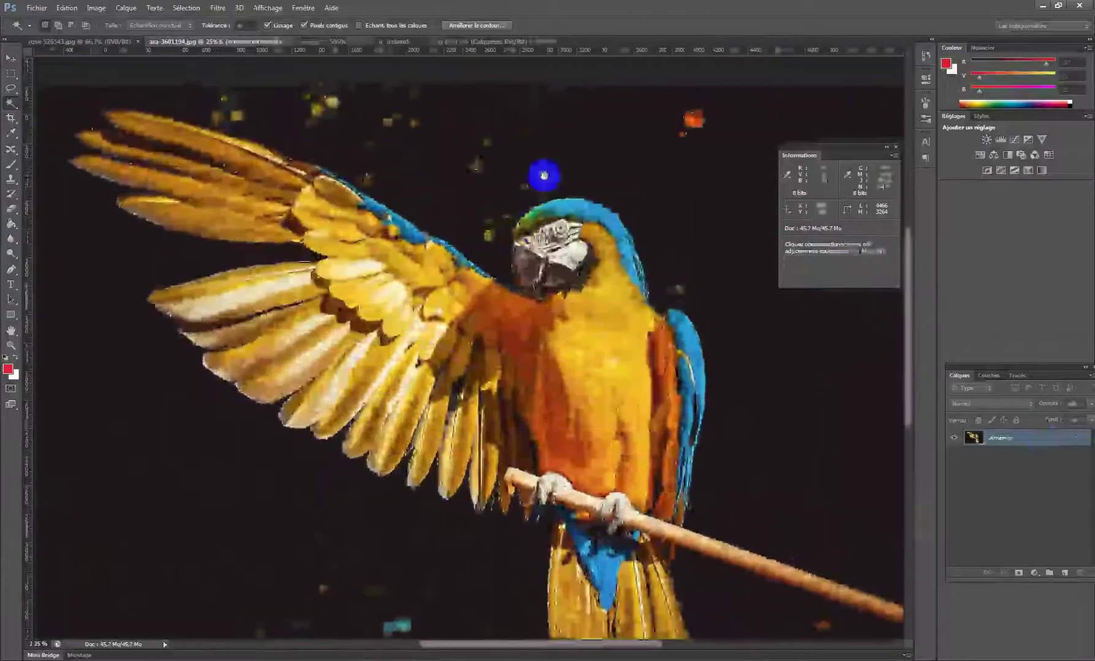
pyautogui.moveTo(543, 176); pyautogui.dragTo(500, 228)
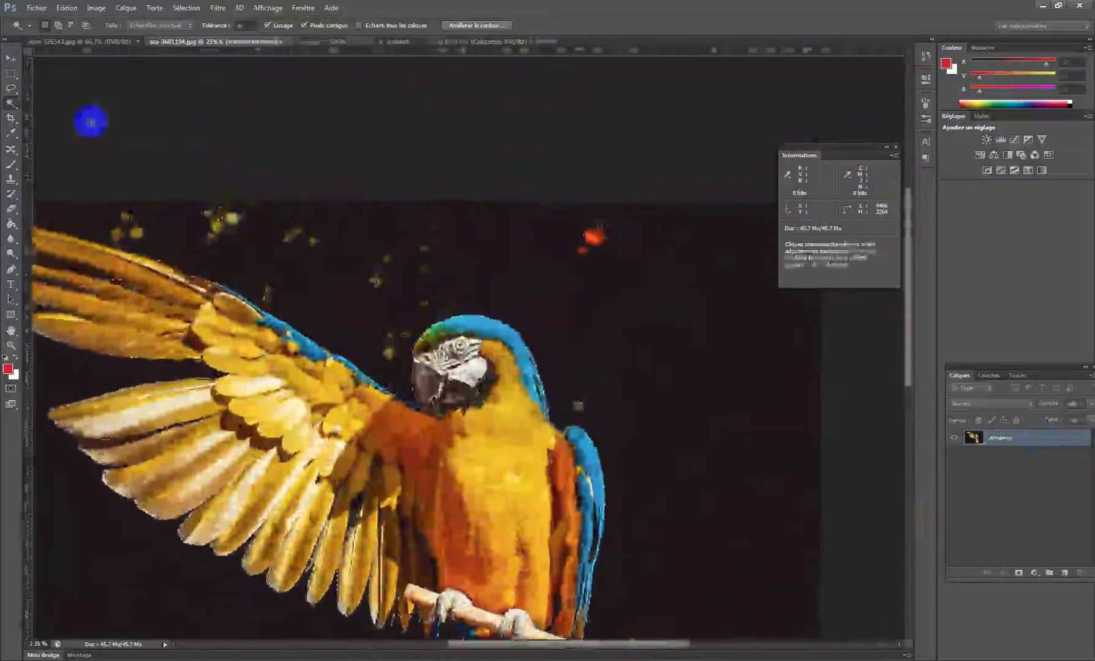
pyautogui.click(12, 92)
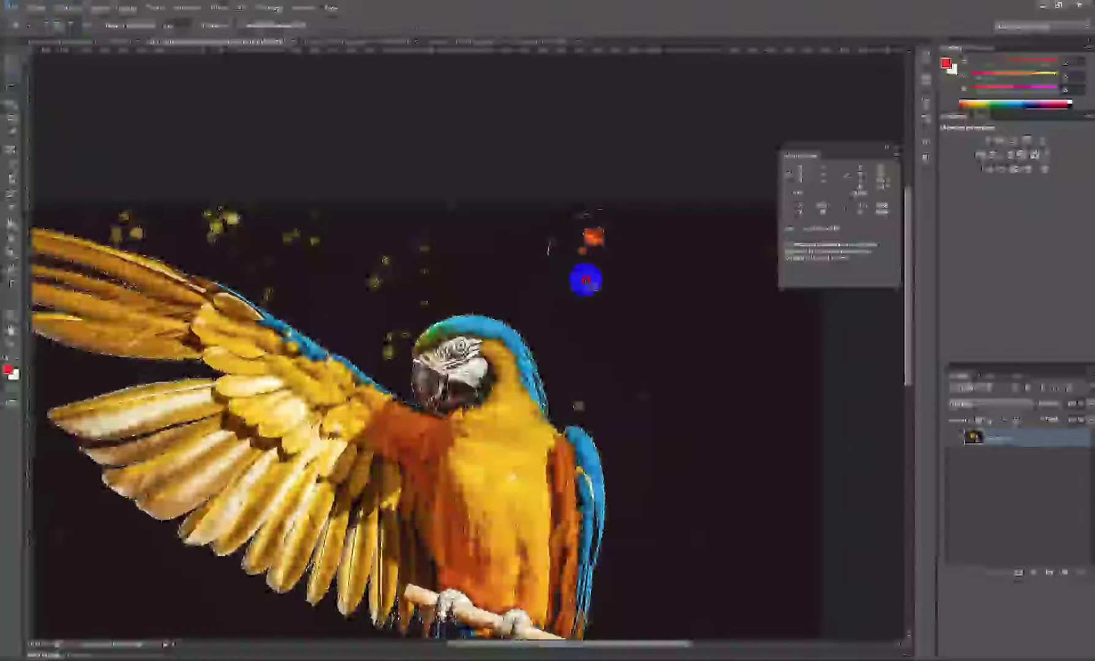
pyautogui.click(62, 27)
pyautogui.moveTo(382, 234)
pyautogui.mouseDown()
pyautogui.moveTo(425, 287)
pyautogui.moveTo(434, 226)
pyautogui.mouseUp()
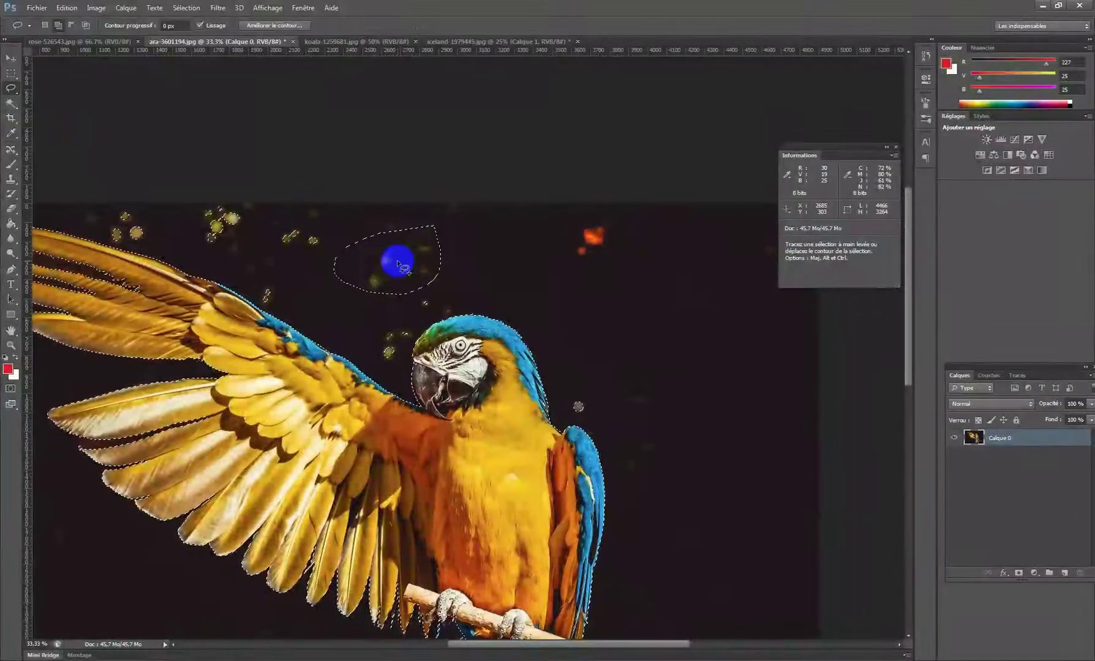
# Step: Undo the last Lasso addition, and with the Lasso in subtract mode remove the yellow-green specks above the head and spread wing from the selection
pyautogui.hotkey('ctrl', 'z')
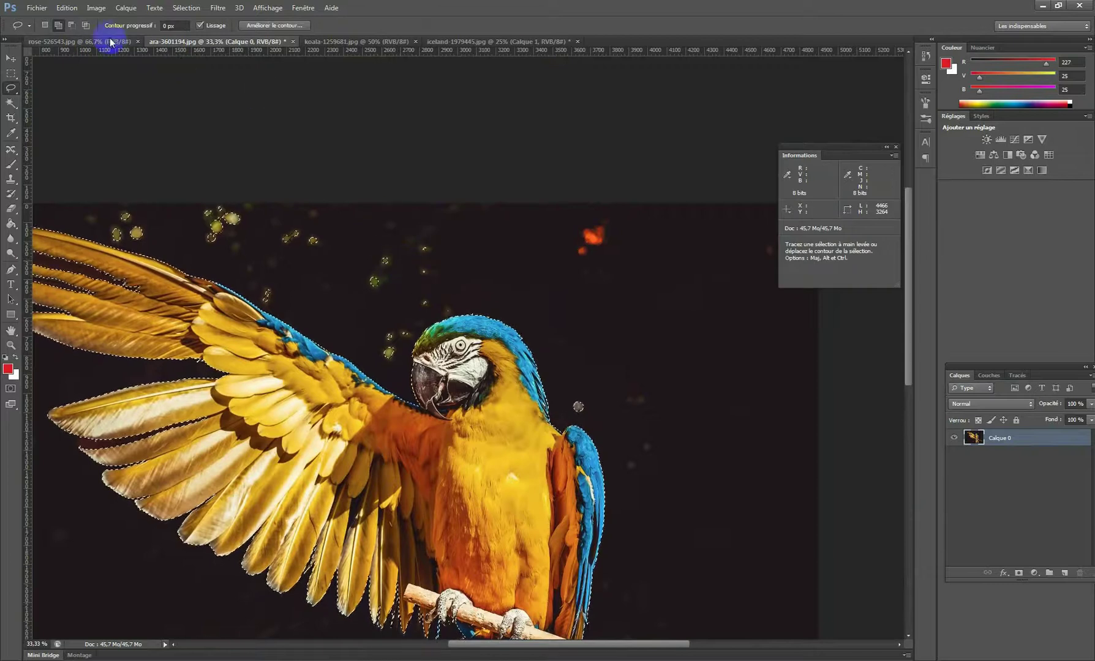
pyautogui.click(75, 26)
pyautogui.moveTo(385, 247)
pyautogui.mouseDown()
pyautogui.moveTo(411, 234)
pyautogui.moveTo(345, 285)
pyautogui.moveTo(420, 310)
pyautogui.moveTo(404, 294)
pyautogui.moveTo(373, 339)
pyautogui.moveTo(401, 301)
pyautogui.mouseUp()
pyautogui.moveTo(263, 253); pyautogui.dragTo(349, 267)
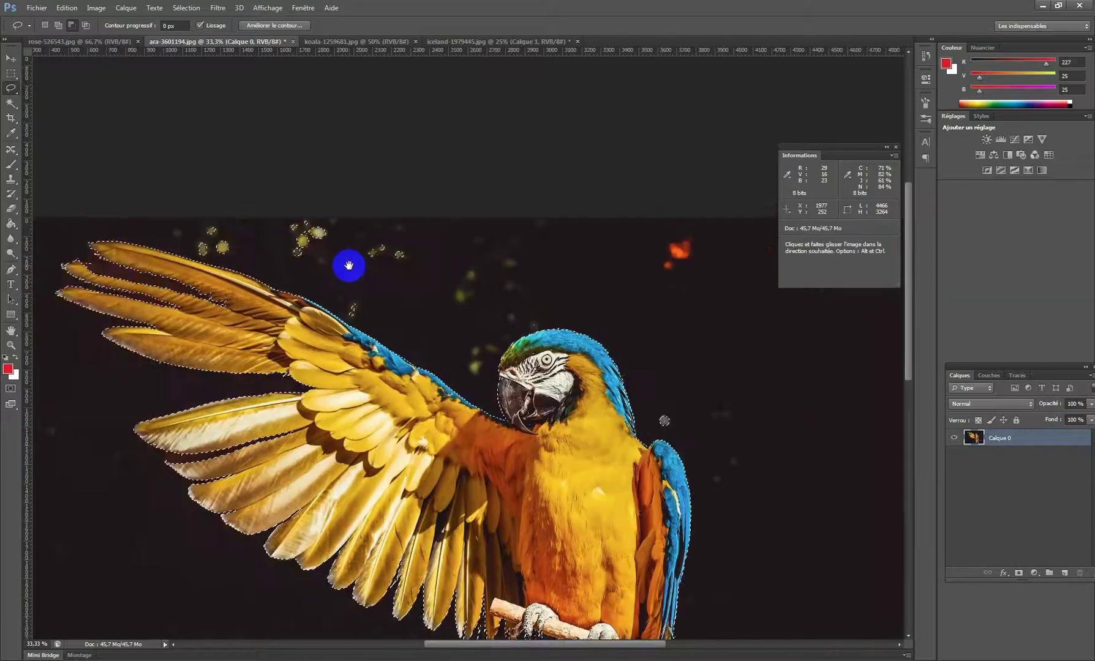
pyautogui.moveTo(415, 277)
pyautogui.mouseDown()
pyautogui.moveTo(421, 237)
pyautogui.moveTo(284, 217)
pyautogui.mouseUp()
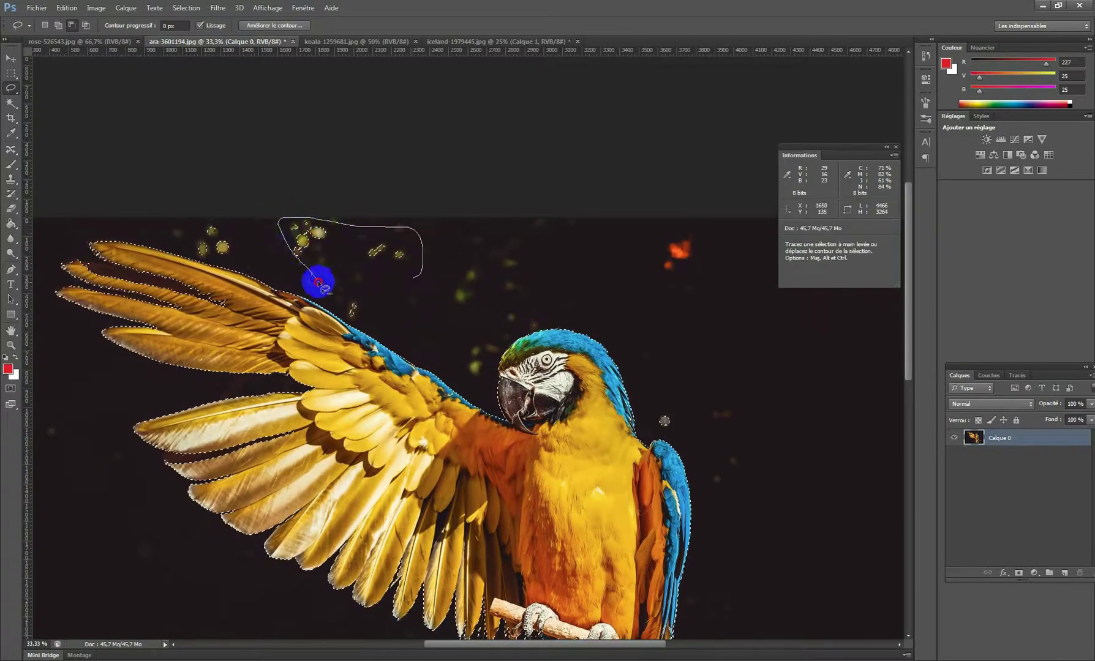
pyautogui.moveTo(432, 285); pyautogui.dragTo(418, 279)
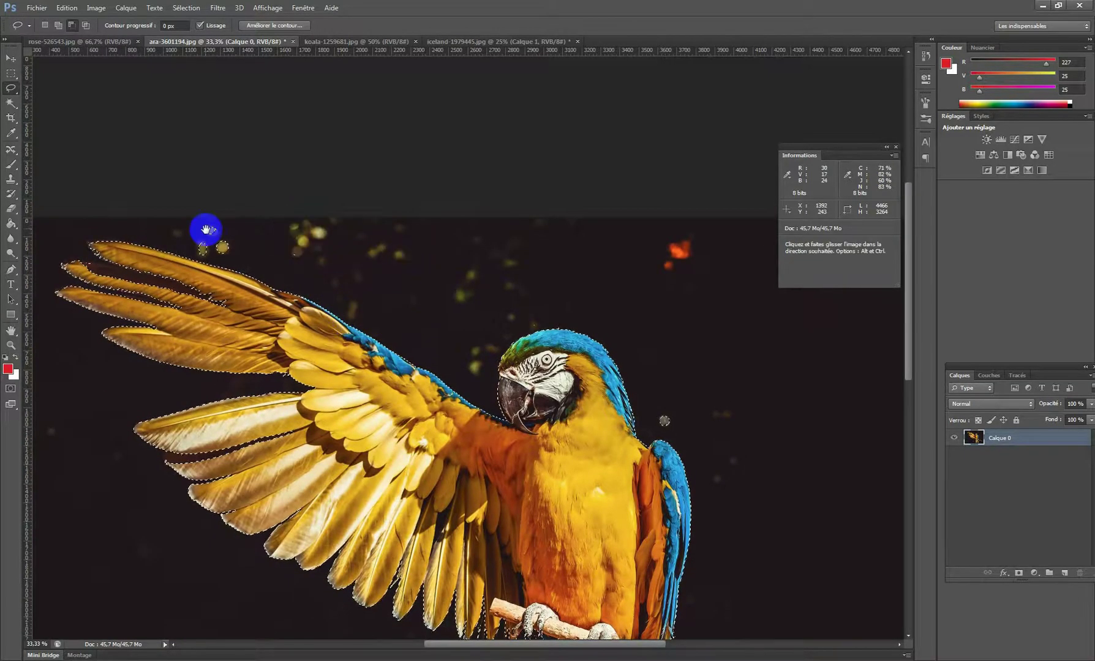
pyautogui.moveTo(205, 232); pyautogui.dragTo(286, 259)
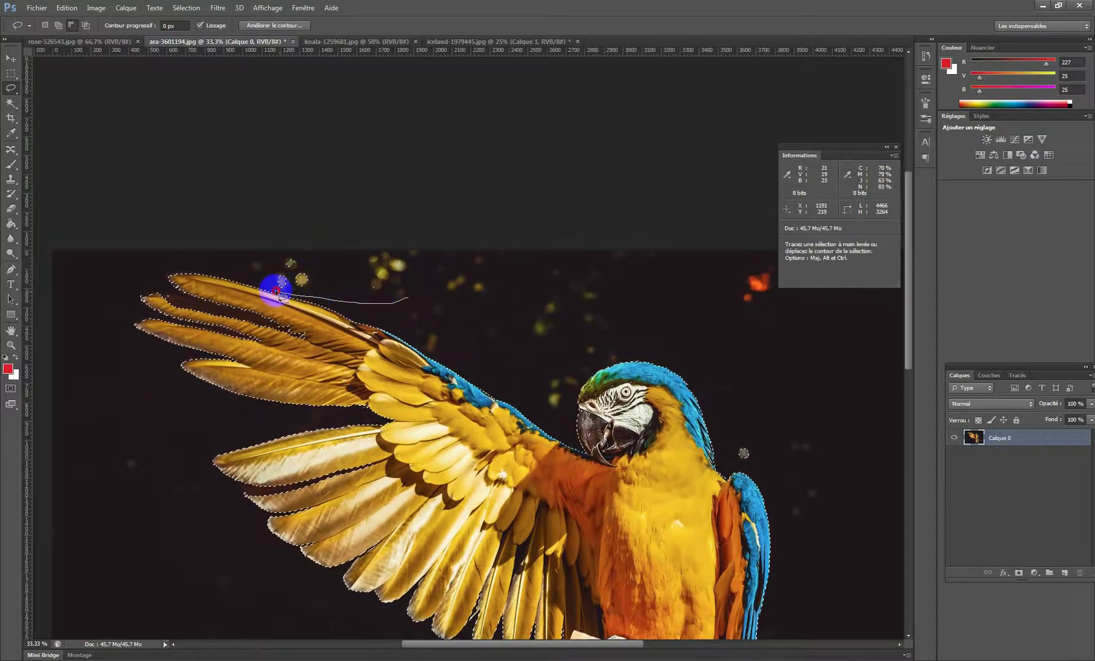
# Step: With the Magic Wand in subtract mode, remove the dark background area beneath the perch from the selection
pyautogui.moveTo(346, 420); pyautogui.dragTo(208, 244)
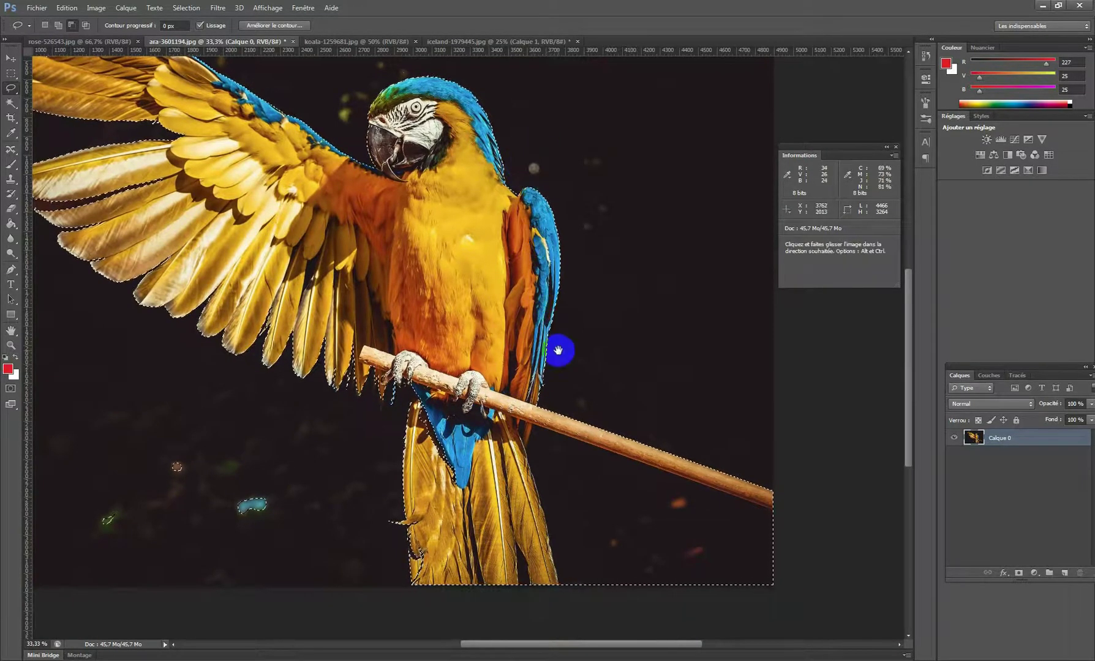
pyautogui.moveTo(560, 352); pyautogui.dragTo(555, 303)
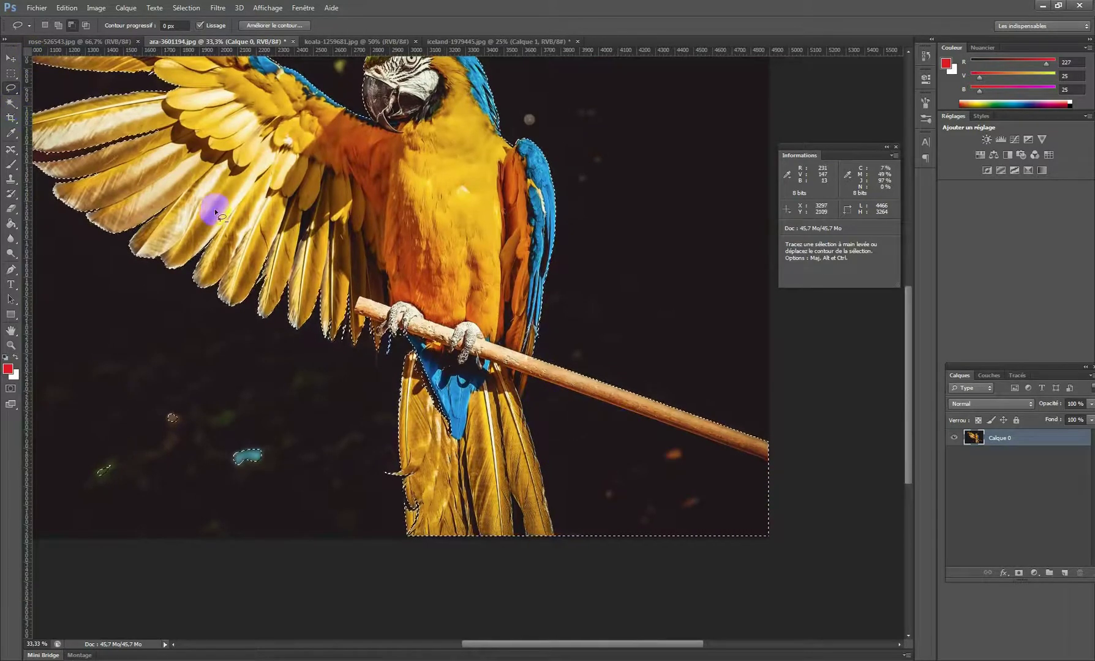
pyautogui.click(10, 103)
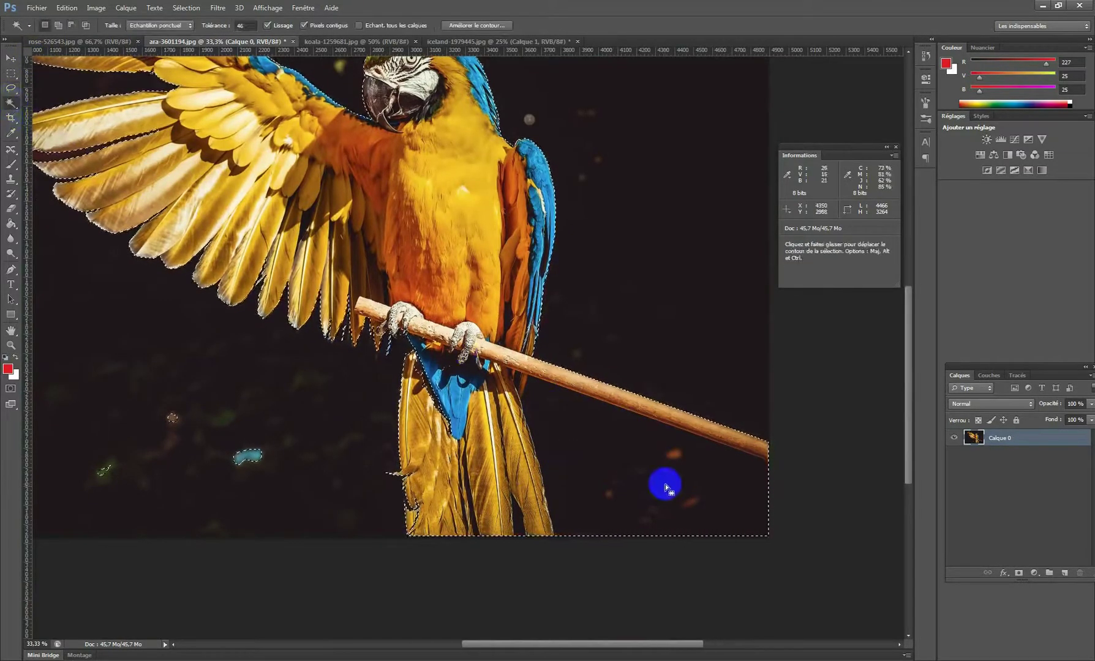
pyautogui.hotkey('ctrl', 'd')
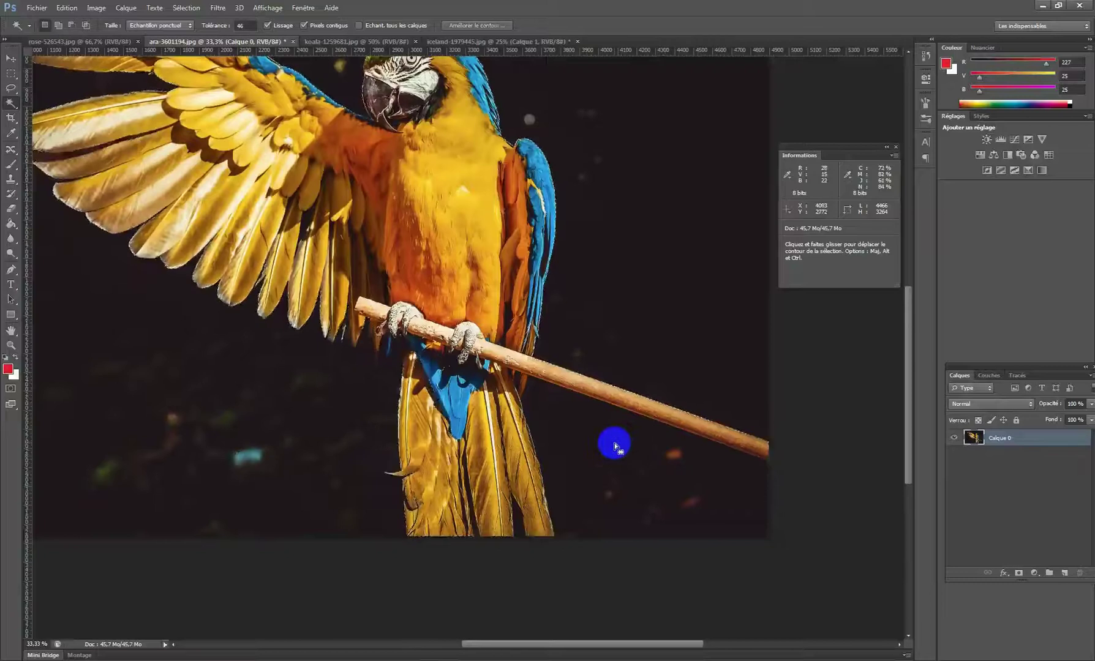
pyautogui.click(387, 326)
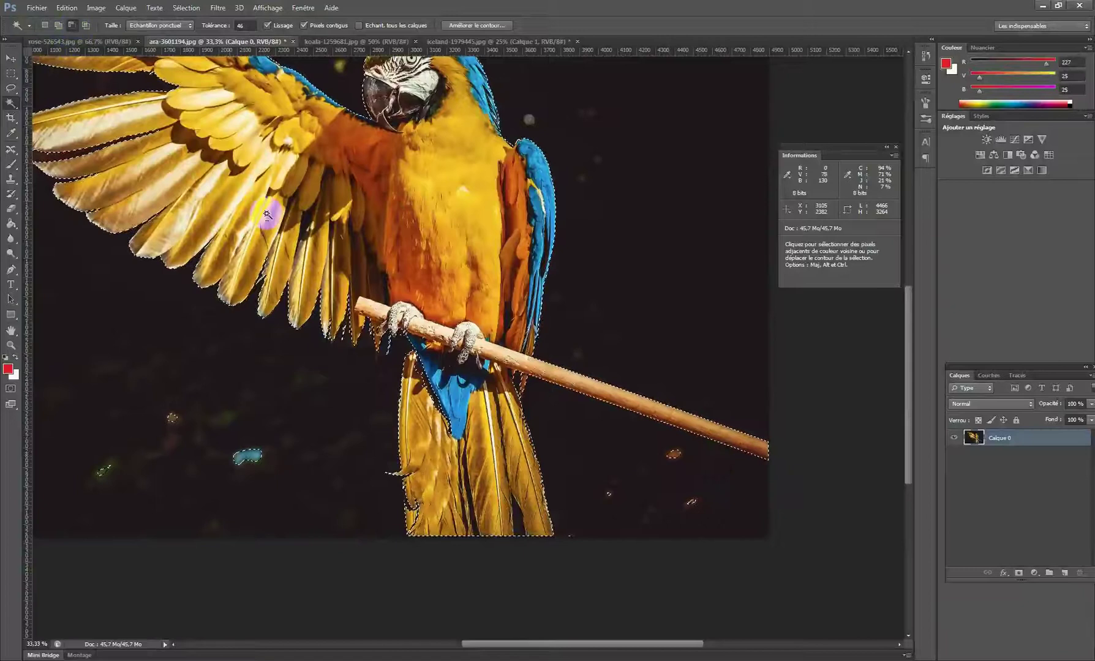
# Step: With the Lasso in subtract mode, remove the orange specks below the perch and the small remnant beside the tail from the selection
pyautogui.click(11, 90)
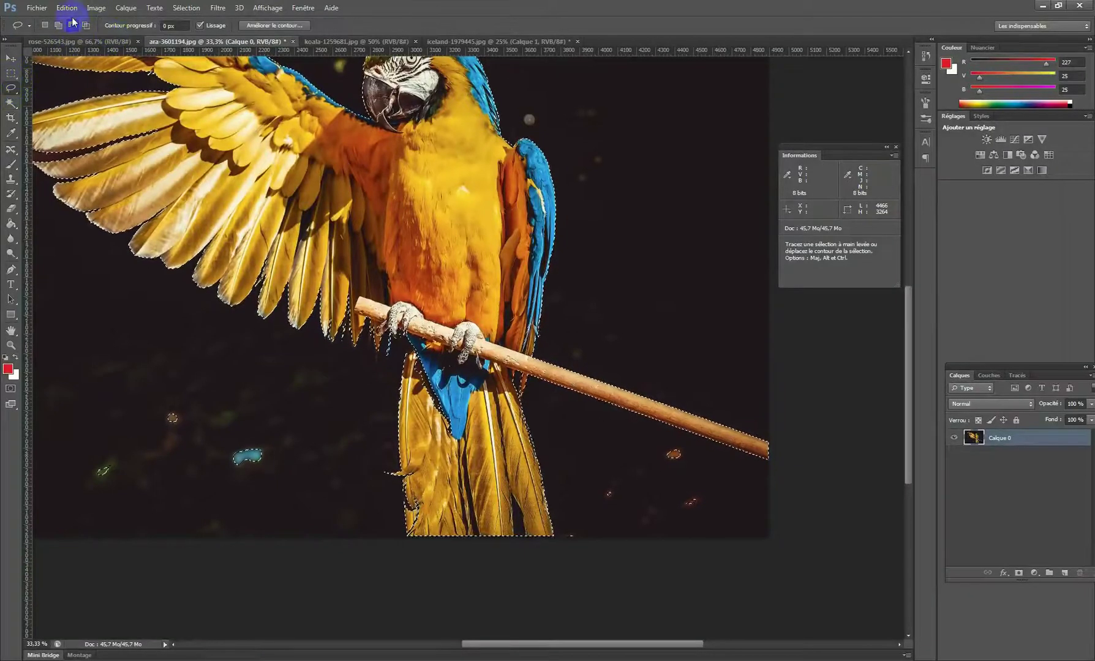
pyautogui.moveTo(599, 469)
pyautogui.mouseDown()
pyautogui.moveTo(612, 511)
pyautogui.moveTo(677, 526)
pyautogui.mouseUp()
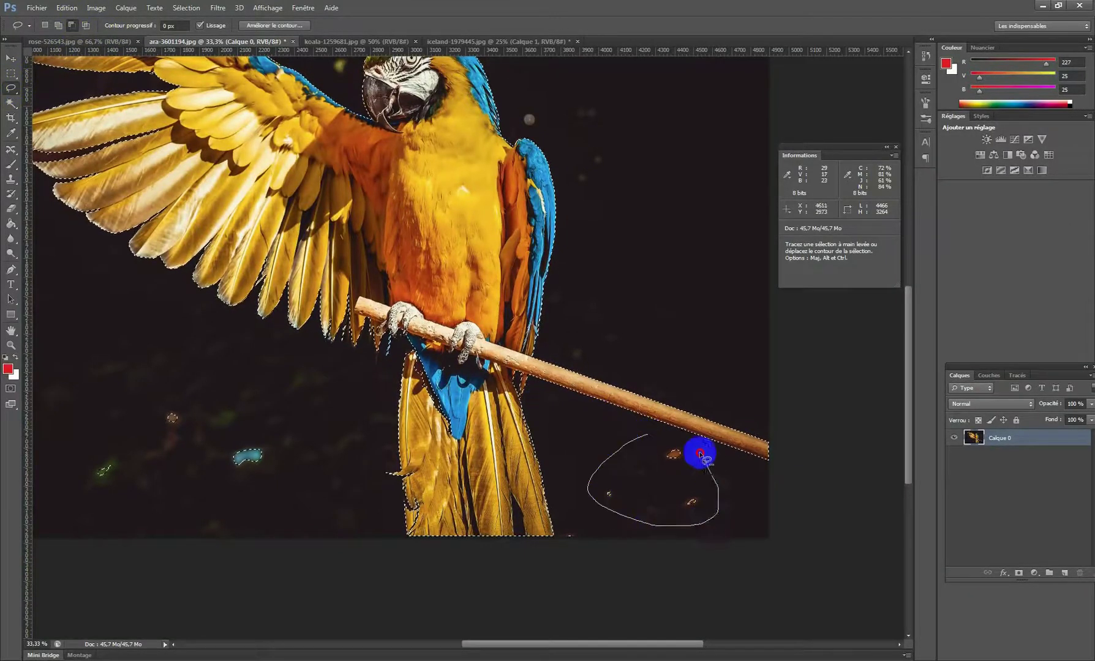
pyautogui.moveTo(564, 536); pyautogui.dragTo(617, 515)
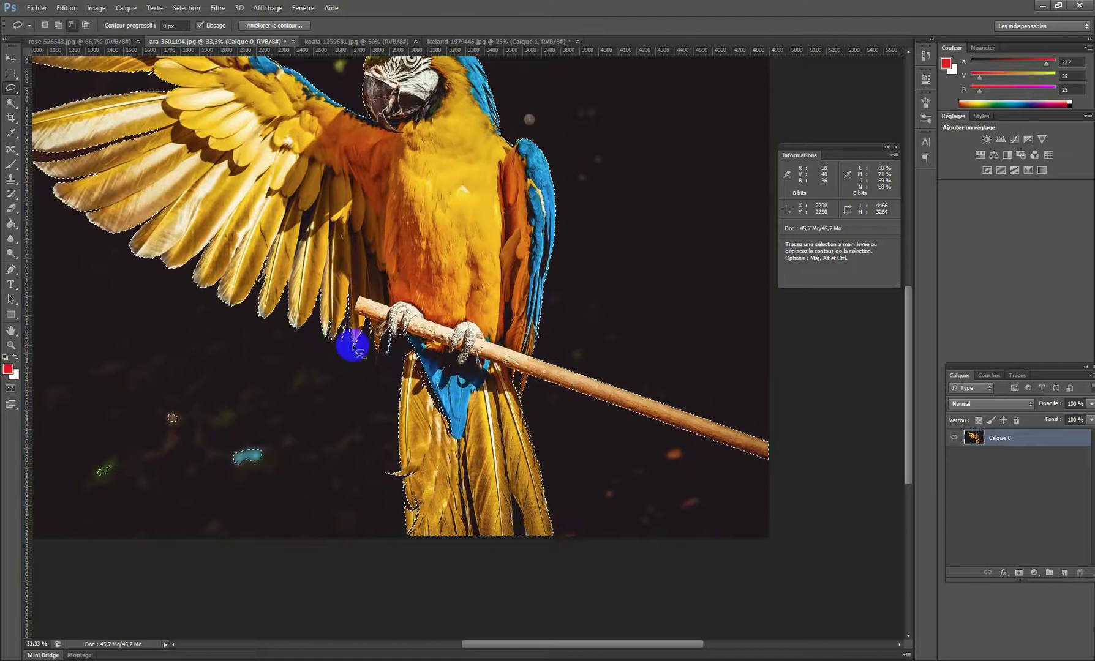
# Step: With the Lasso in add mode, add the missed dark part of the second wing-tip feather, below the uppermost feather, to the selection
pyautogui.moveTo(290, 248); pyautogui.dragTo(419, 369)
pyautogui.scroll(2, 263, 244)
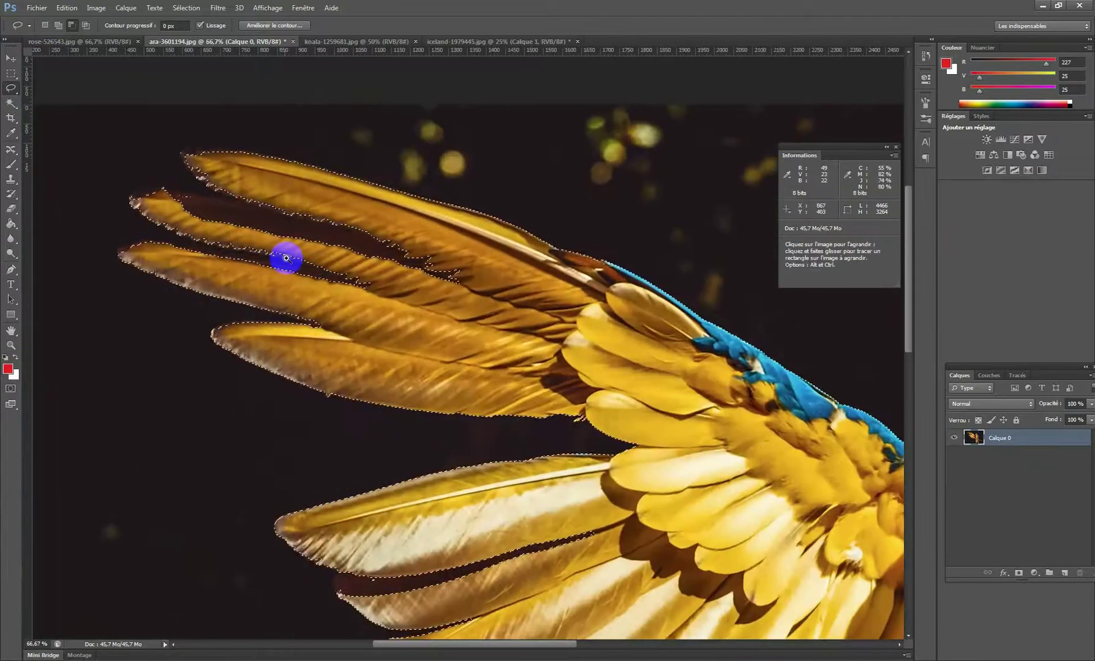
pyautogui.moveTo(261, 219)
pyautogui.mouseDown()
pyautogui.moveTo(300, 264)
pyautogui.moveTo(304, 294)
pyautogui.moveTo(305, 276)
pyautogui.mouseUp()
pyautogui.scroll(1, 298, 273)
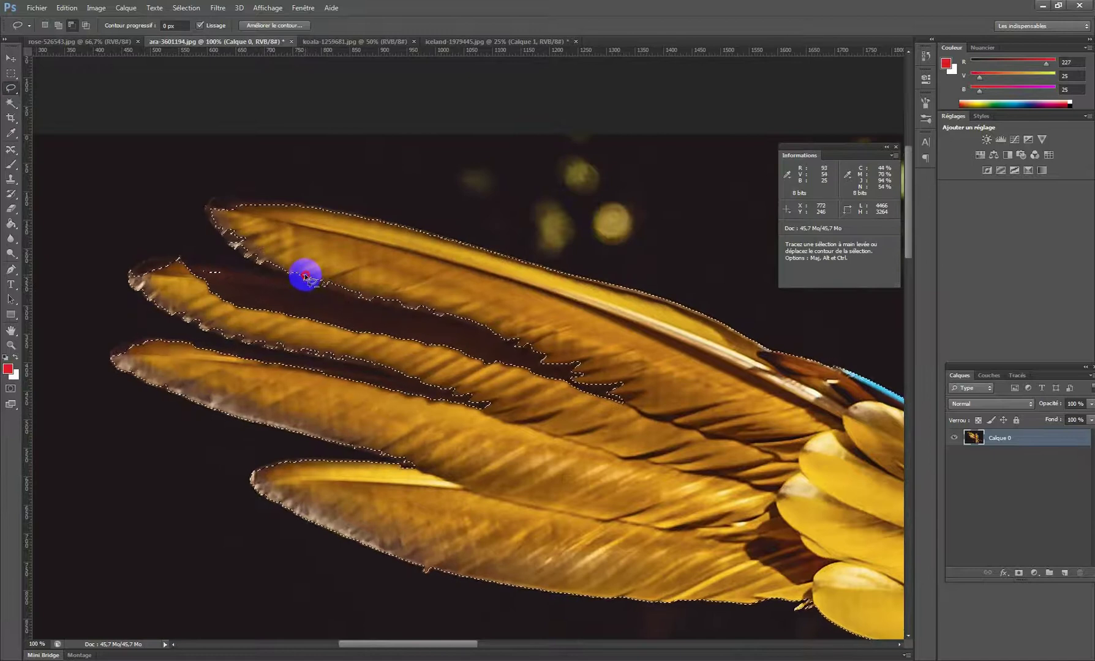
pyautogui.moveTo(207, 261)
pyautogui.mouseDown()
pyautogui.moveTo(292, 256)
pyautogui.moveTo(307, 267)
pyautogui.moveTo(294, 290)
pyautogui.moveTo(273, 284)
pyautogui.moveTo(384, 267)
pyautogui.mouseUp()
pyautogui.keyDown('ctrl'); pyautogui.click(296, 281); pyautogui.keyUp('ctrl')
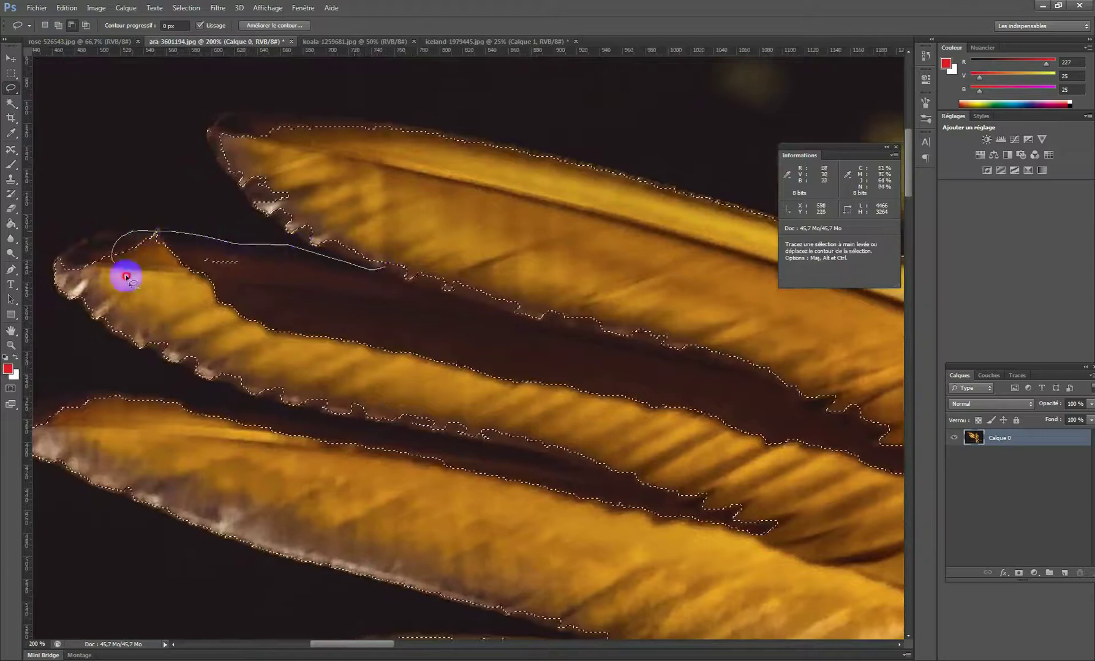
pyautogui.moveTo(505, 293); pyautogui.dragTo(493, 259)
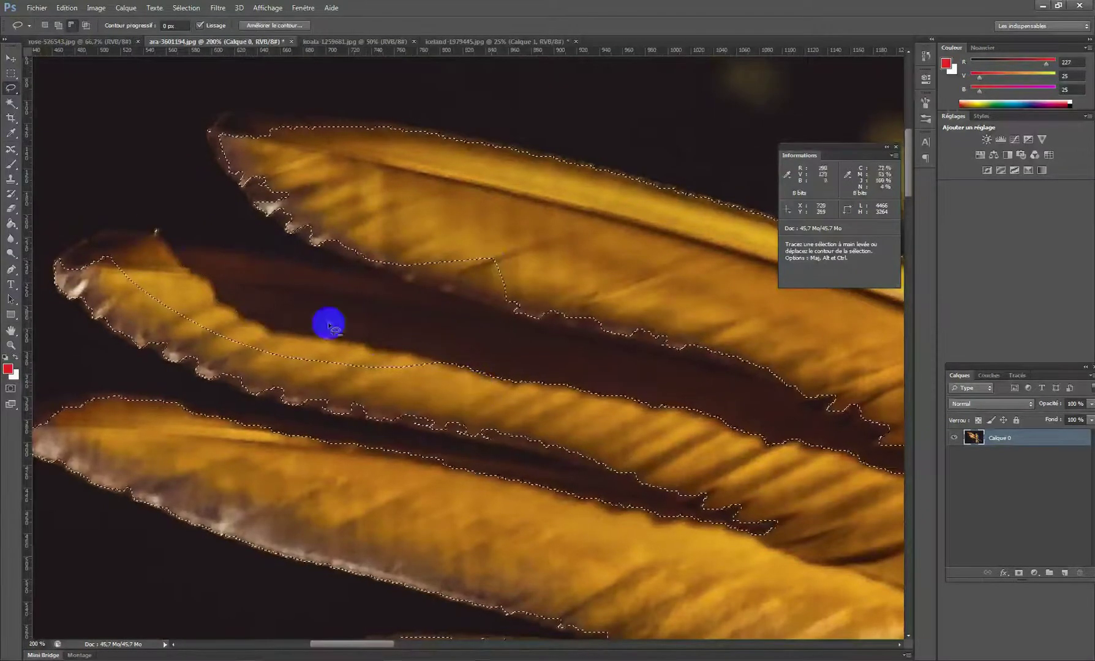
pyautogui.moveTo(436, 338); pyautogui.dragTo(436, 338)
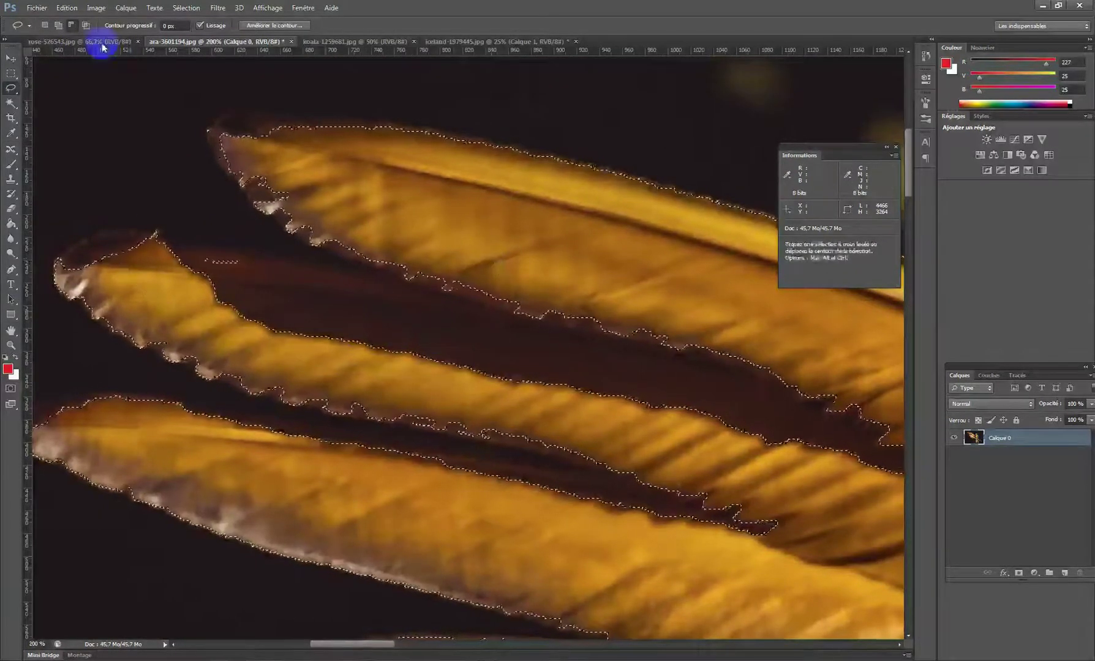
pyautogui.click(59, 25)
pyautogui.moveTo(329, 243)
pyautogui.mouseDown()
pyautogui.moveTo(396, 272)
pyautogui.moveTo(351, 266)
pyautogui.mouseUp()
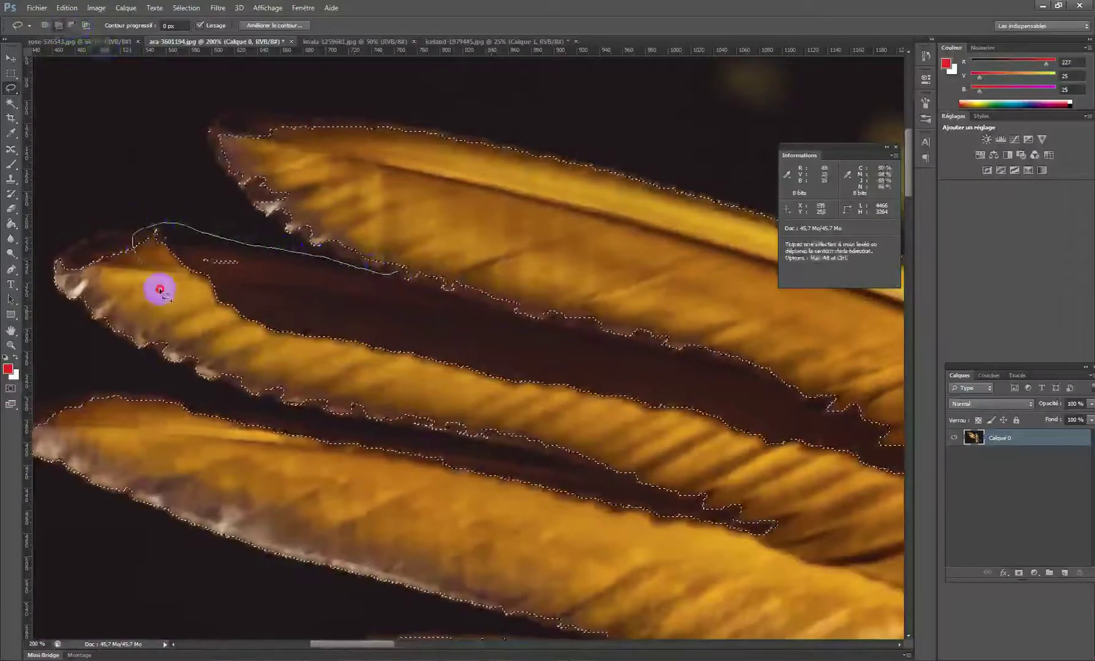
pyautogui.moveTo(445, 375)
pyautogui.mouseDown()
pyautogui.moveTo(592, 359)
pyautogui.moveTo(106, 229)
pyautogui.moveTo(83, 278)
pyautogui.mouseUp()
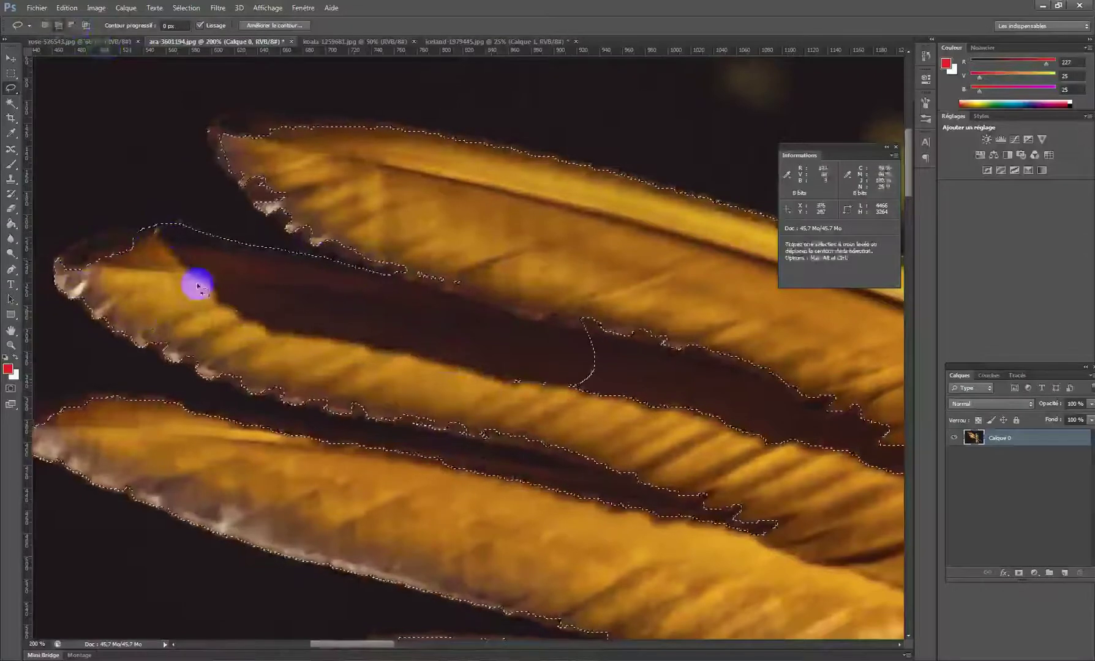
# Step: Extend the selection with Lasso loops along the dark upper edge and rounded tip of the second wing feather
pyautogui.keyDown('ctrl'); pyautogui.click(142, 231); pyautogui.keyUp('ctrl')
pyautogui.moveTo(131, 242)
pyautogui.mouseDown()
pyautogui.moveTo(245, 254)
pyautogui.moveTo(259, 241)
pyautogui.moveTo(198, 252)
pyautogui.moveTo(310, 287)
pyautogui.mouseUp()
pyautogui.keyDown('ctrl'); pyautogui.click(239, 284); pyautogui.keyUp('ctrl')
pyautogui.moveTo(205, 259); pyautogui.dragTo(291, 276)
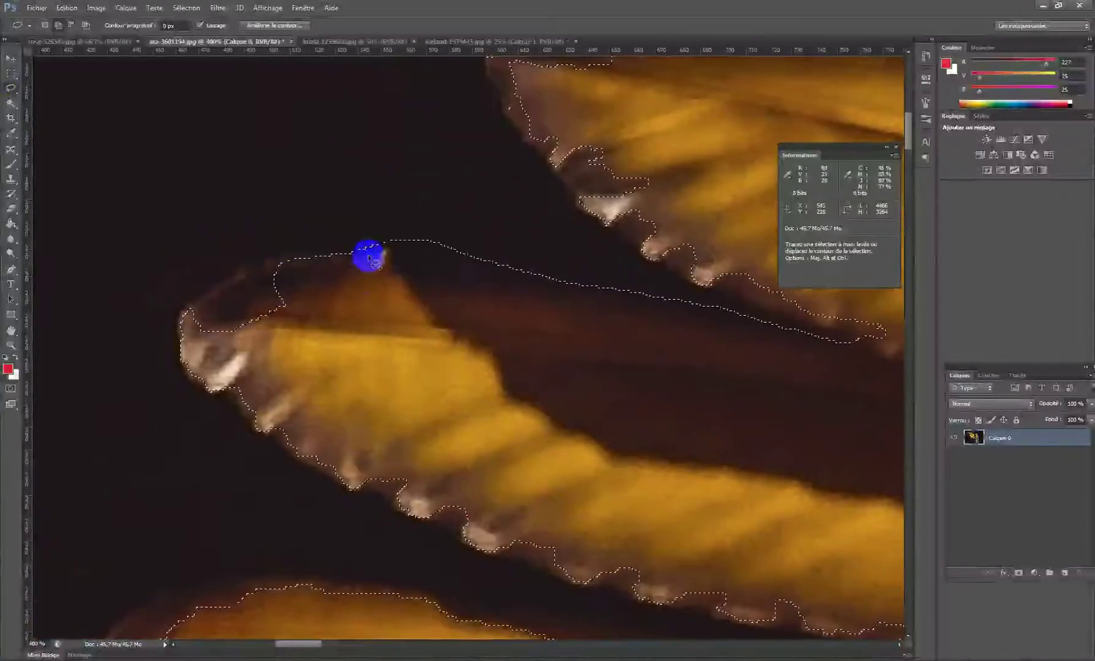
pyautogui.moveTo(357, 250)
pyautogui.mouseDown()
pyautogui.moveTo(269, 259)
pyautogui.moveTo(253, 303)
pyautogui.moveTo(386, 293)
pyautogui.moveTo(336, 253)
pyautogui.mouseUp()
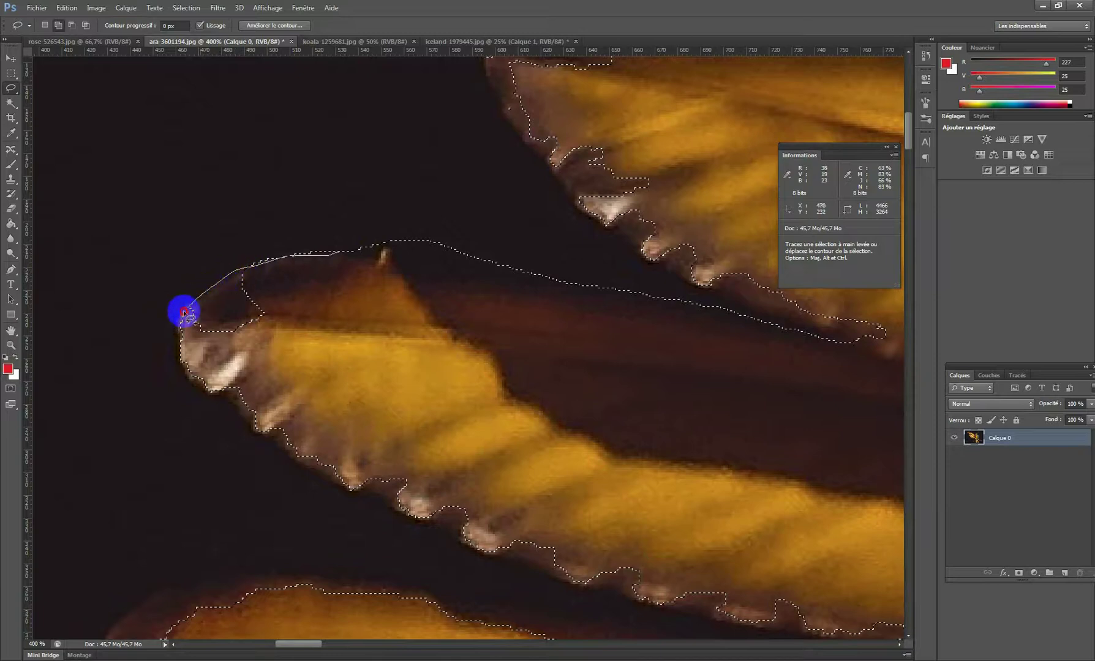
pyautogui.moveTo(275, 370); pyautogui.dragTo(361, 293)
# Step: Add the missed notches along the pale scalloped lower edge of the second feather, starting from its tip
pyautogui.moveTo(435, 373); pyautogui.dragTo(366, 314)
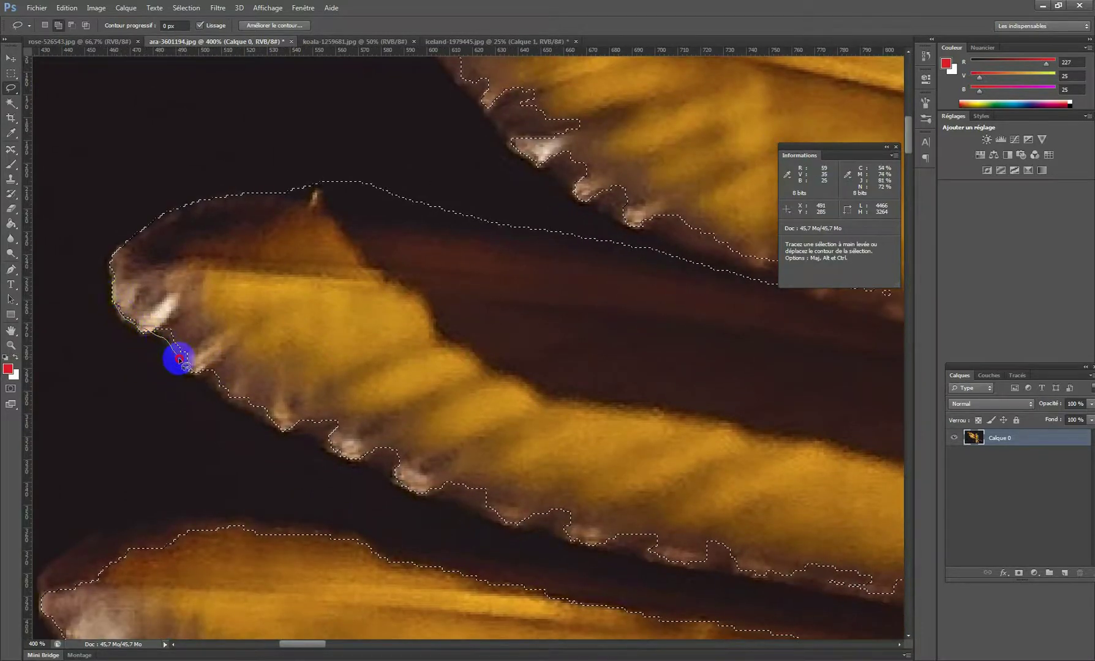
pyautogui.moveTo(192, 300); pyautogui.dragTo(186, 304)
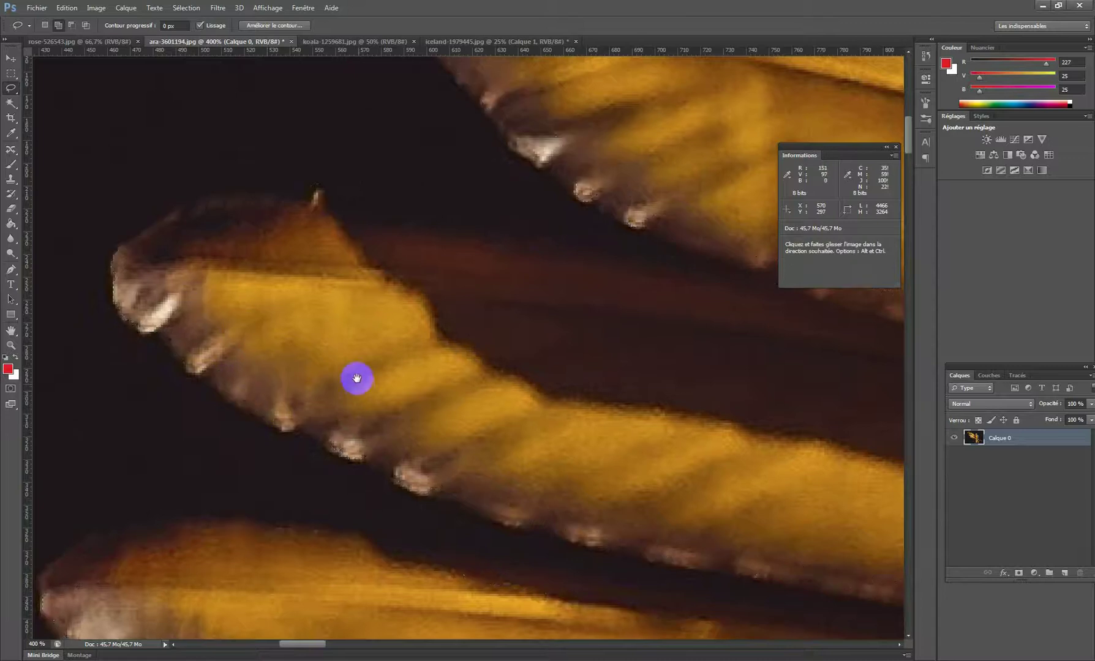
pyautogui.moveTo(396, 432); pyautogui.dragTo(293, 303)
pyautogui.moveTo(177, 288); pyautogui.dragTo(184, 292)
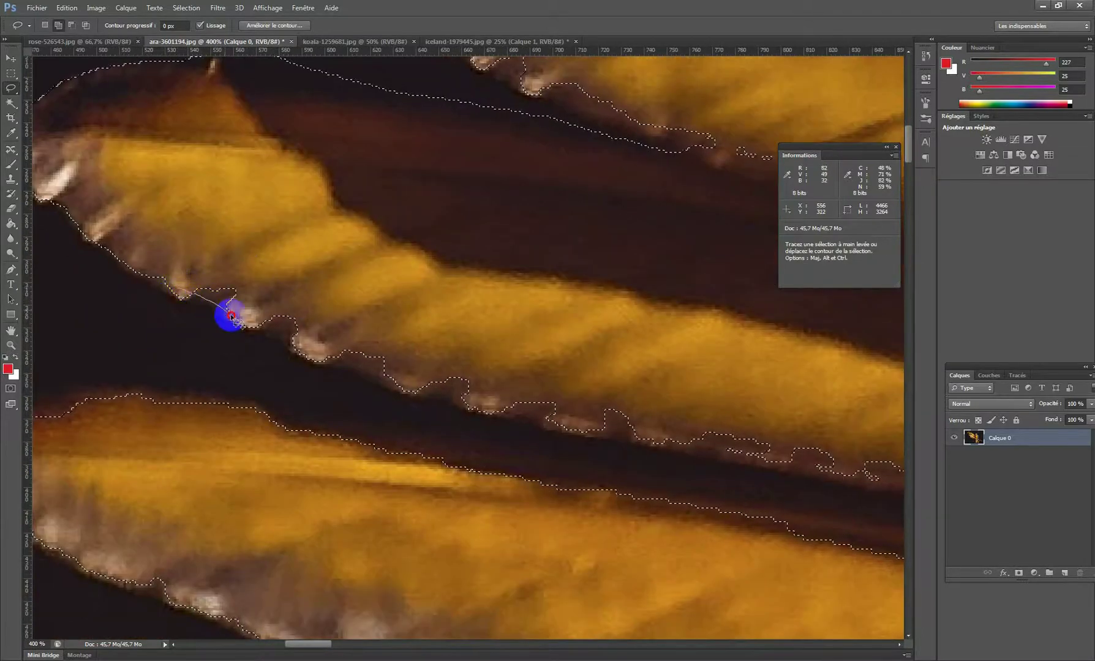
pyautogui.moveTo(317, 357)
pyautogui.mouseDown()
pyautogui.moveTo(192, 252)
pyautogui.moveTo(183, 275)
pyautogui.mouseUp()
pyautogui.moveTo(449, 333); pyautogui.dragTo(280, 215)
pyautogui.moveTo(143, 235); pyautogui.dragTo(202, 254)
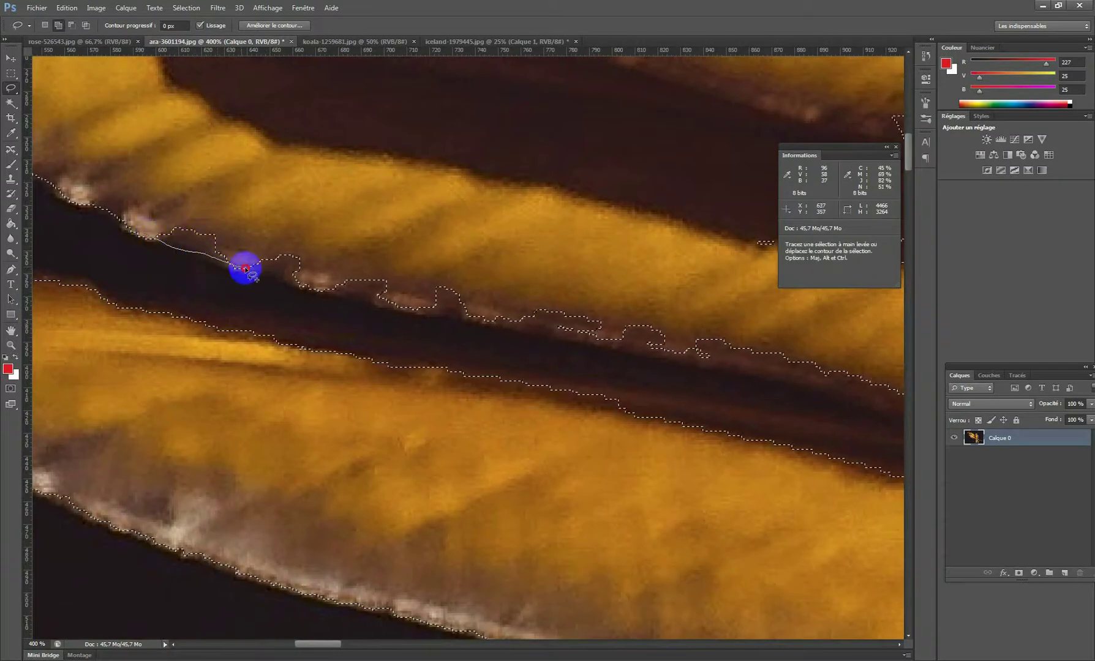
# Step: Continue adding the missed brown notches along the second feather's lower edge towards the inner part of the wing
pyautogui.moveTo(205, 199); pyautogui.dragTo(238, 230)
pyautogui.moveTo(431, 264); pyautogui.dragTo(326, 249)
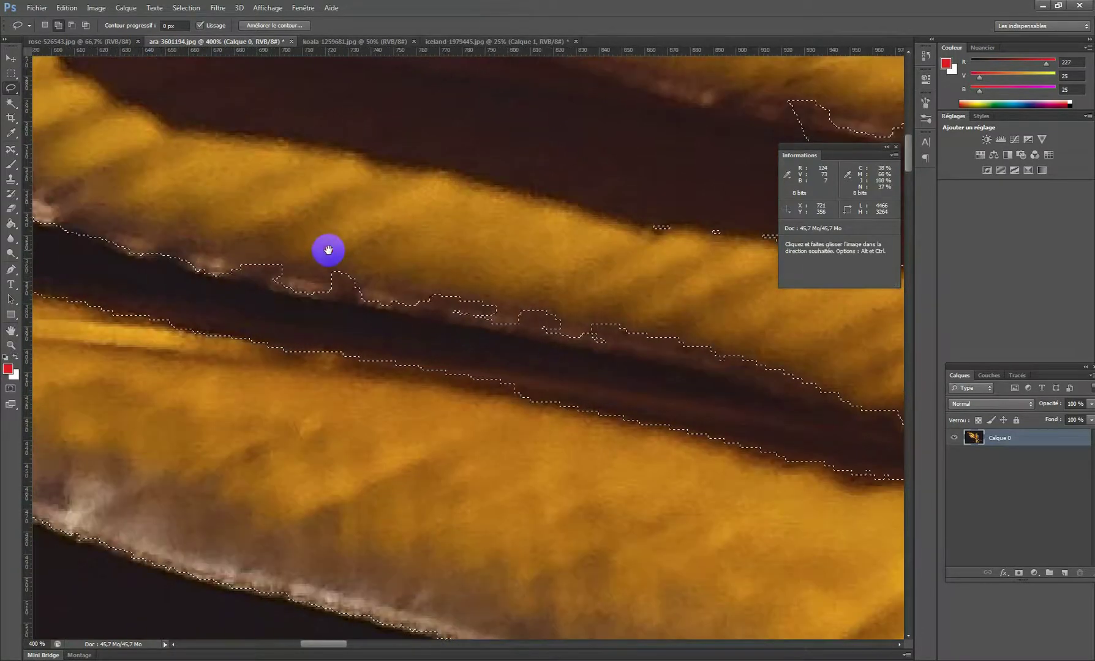
pyautogui.moveTo(215, 274); pyautogui.dragTo(257, 285)
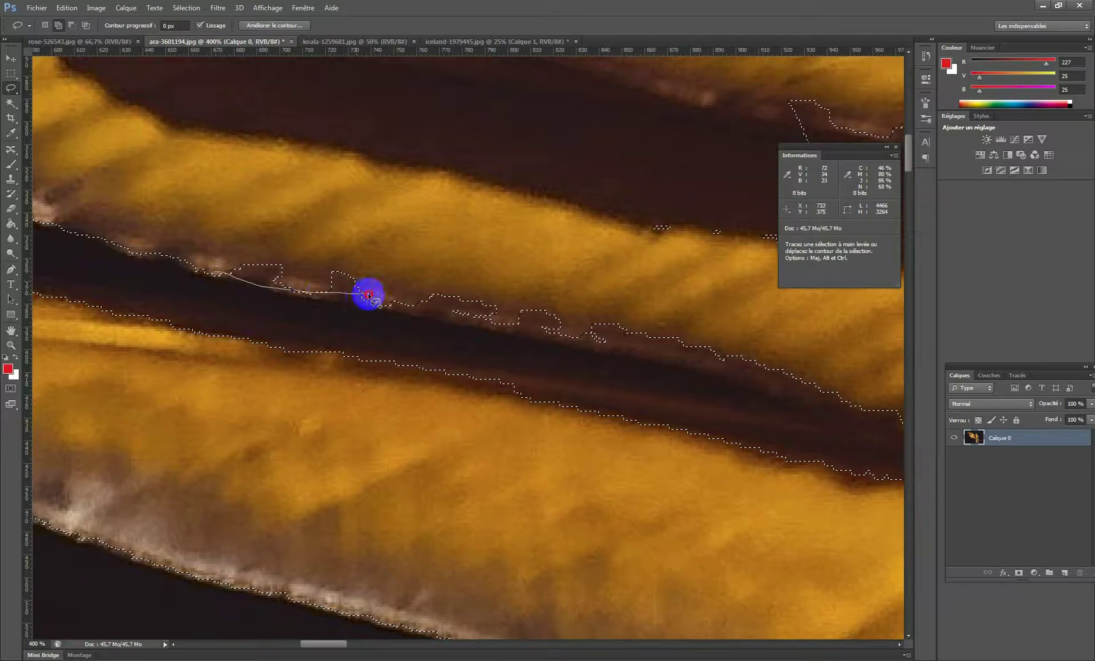
pyautogui.moveTo(368, 295)
pyautogui.mouseDown()
pyautogui.moveTo(241, 237)
pyautogui.moveTo(220, 271)
pyautogui.mouseUp()
pyautogui.moveTo(468, 289); pyautogui.dragTo(303, 273)
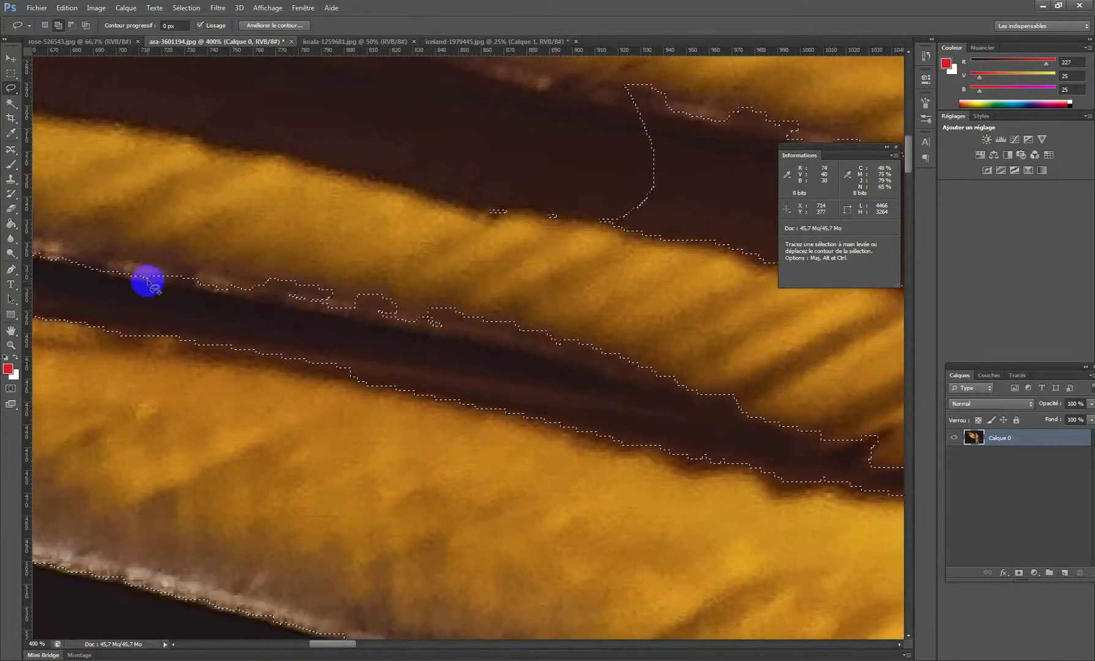
pyautogui.moveTo(147, 279); pyautogui.dragTo(180, 285)
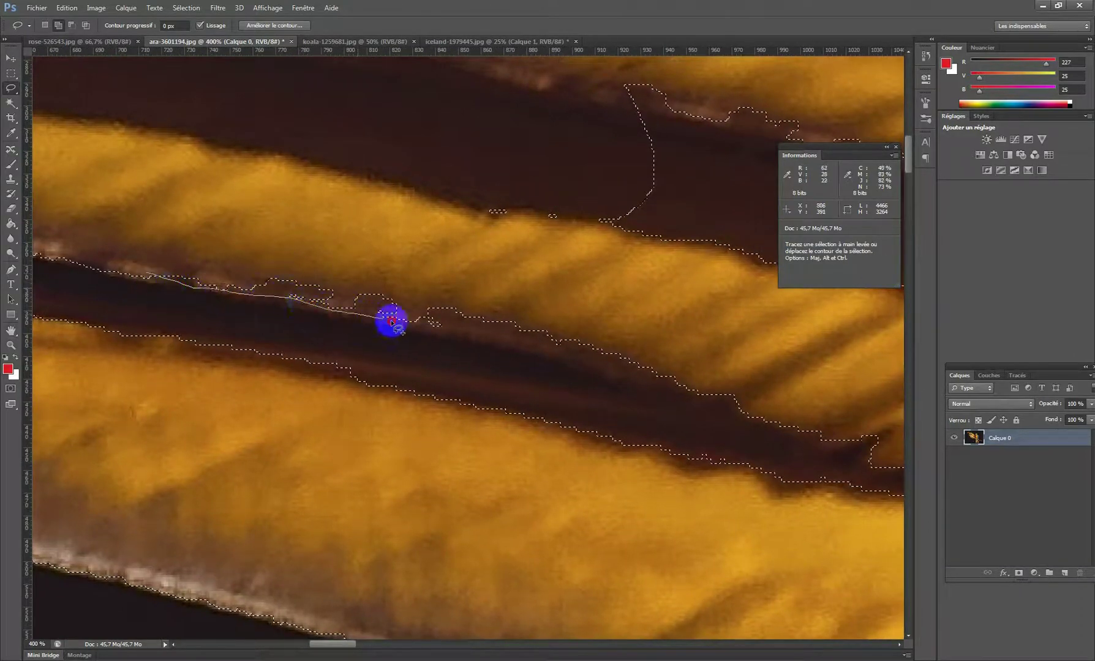
pyautogui.moveTo(392, 320)
pyautogui.mouseDown()
pyautogui.moveTo(448, 332)
pyautogui.moveTo(491, 318)
pyautogui.mouseUp()
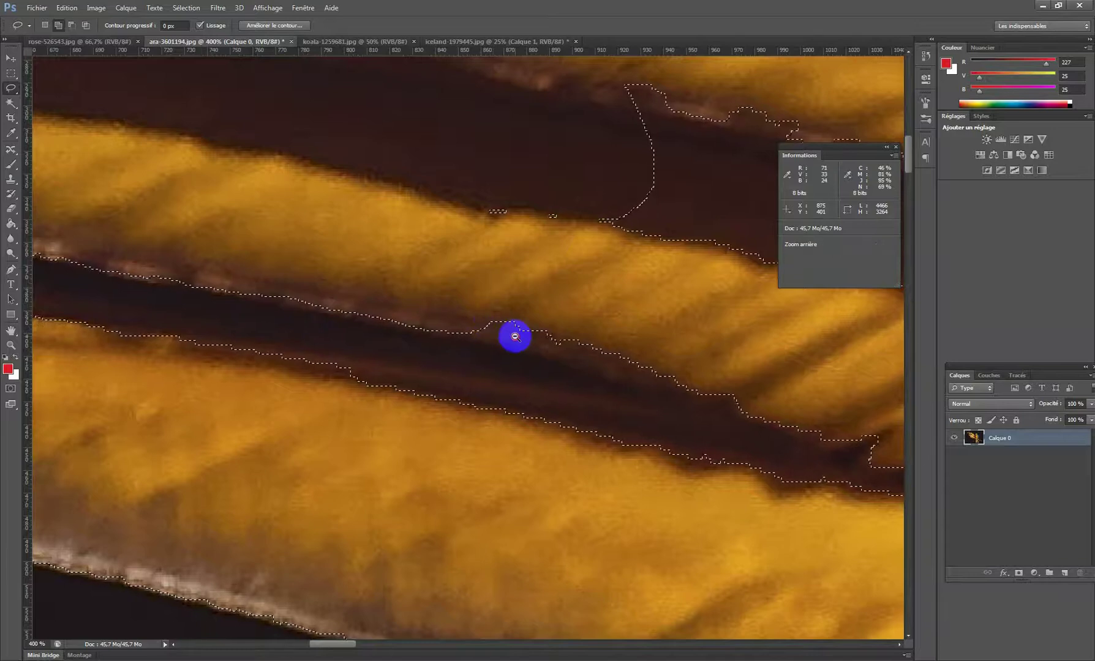
# Step: Add the narrow inner end of the gap between the second and third wing feathers to the selection
pyautogui.keyDown('alt'); pyautogui.click(515, 336); pyautogui.keyUp('alt')
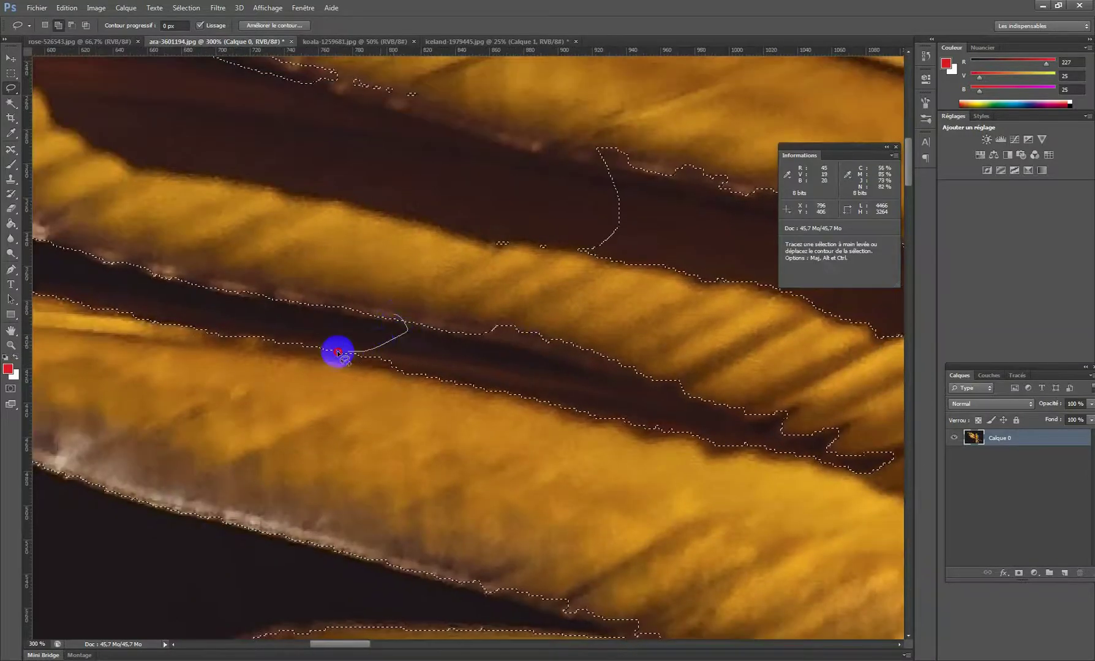
pyautogui.moveTo(904, 484)
pyautogui.mouseDown()
pyautogui.moveTo(721, 354)
pyautogui.moveTo(391, 289)
pyautogui.moveTo(410, 396)
pyautogui.mouseUp()
pyautogui.keyDown('alt'); pyautogui.click(377, 363); pyautogui.keyUp('alt')
pyautogui.keyDown('alt'); pyautogui.click(377, 362); pyautogui.keyUp('alt')
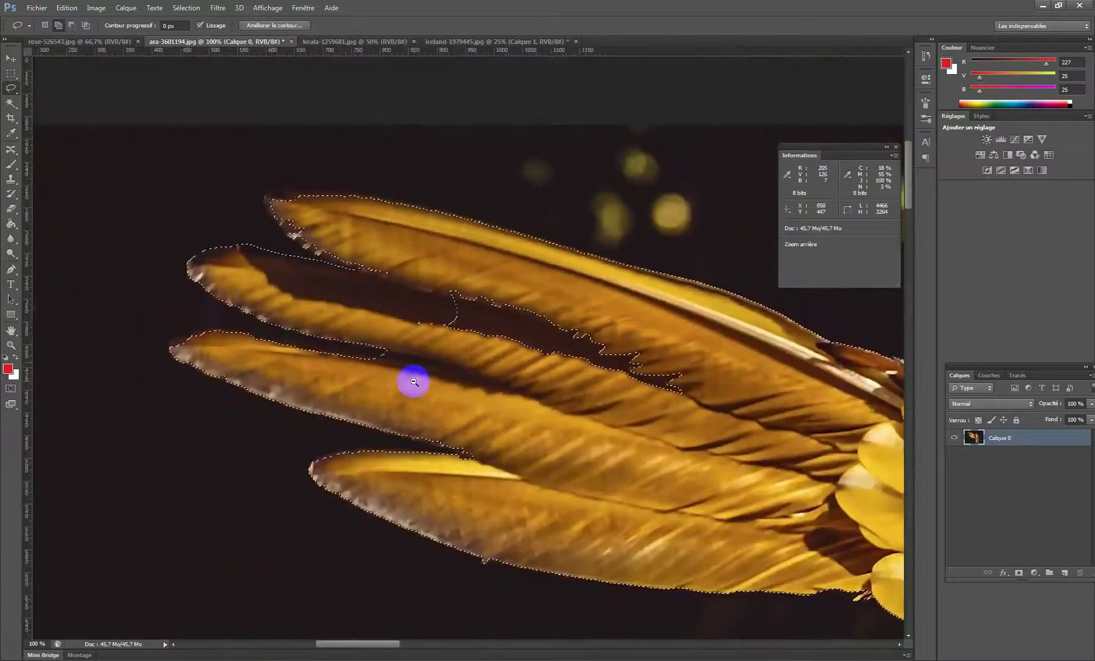
# Step: With the Lasso in subtract mode, remove the black background sliver between the second and third wing feathers from the selection
pyautogui.keyDown('ctrl'); pyautogui.click(406, 363); pyautogui.keyUp('ctrl')
pyautogui.keyDown('ctrl'); pyautogui.click(405, 363); pyautogui.keyUp('ctrl')
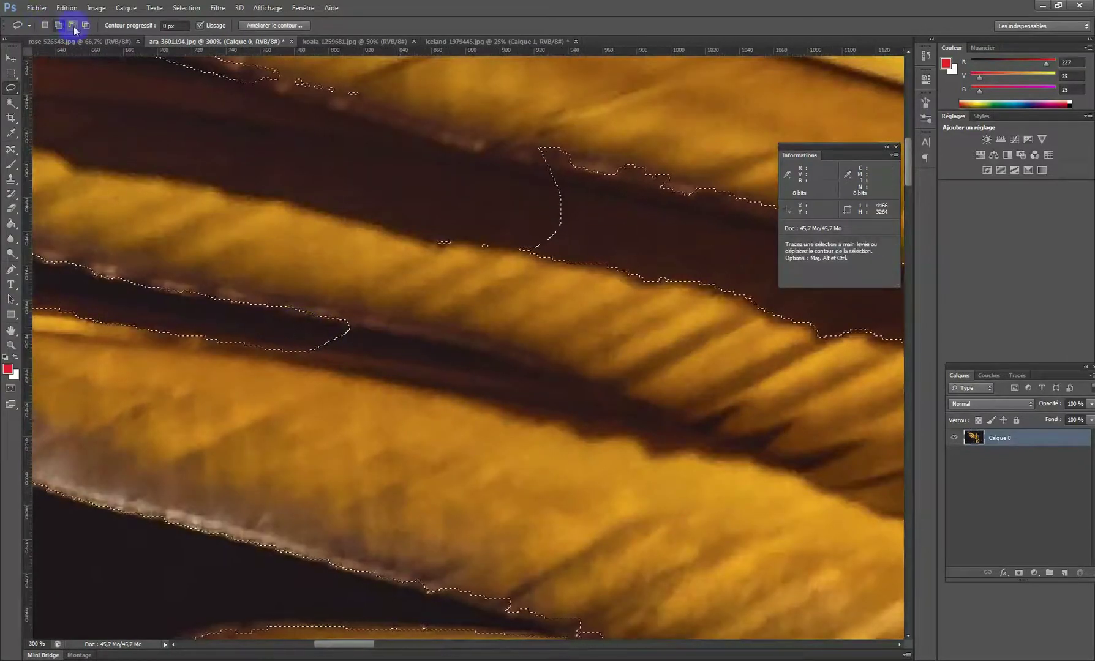
pyautogui.moveTo(310, 349)
pyautogui.mouseDown()
pyautogui.moveTo(367, 325)
pyautogui.moveTo(352, 328)
pyautogui.mouseUp()
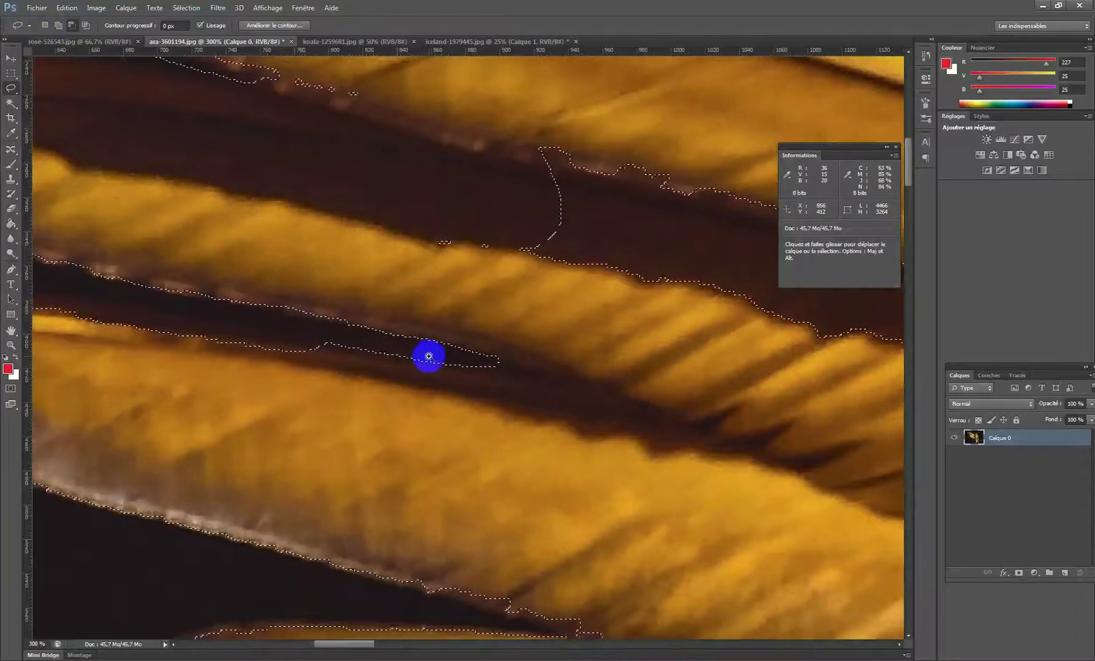
# Step: Subtract the uneven strip along the lower side of the gap between the second and third wing feathers from the selection
pyautogui.moveTo(494, 366); pyautogui.dragTo(434, 370)
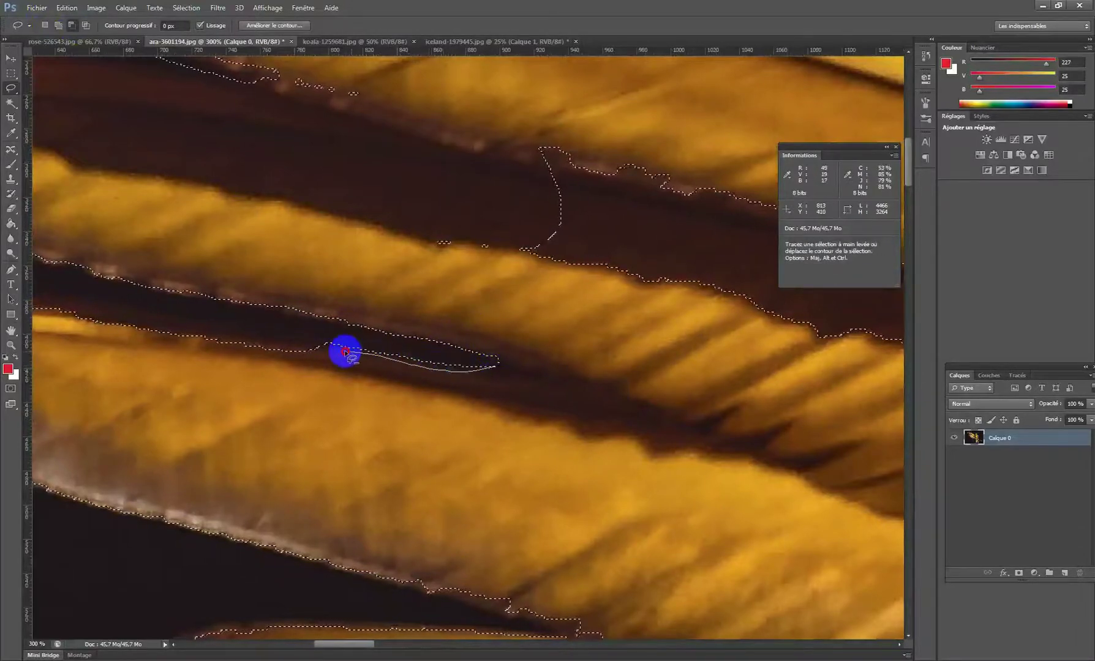
pyautogui.keyDown('alt'); pyautogui.click(396, 320); pyautogui.keyUp('alt')
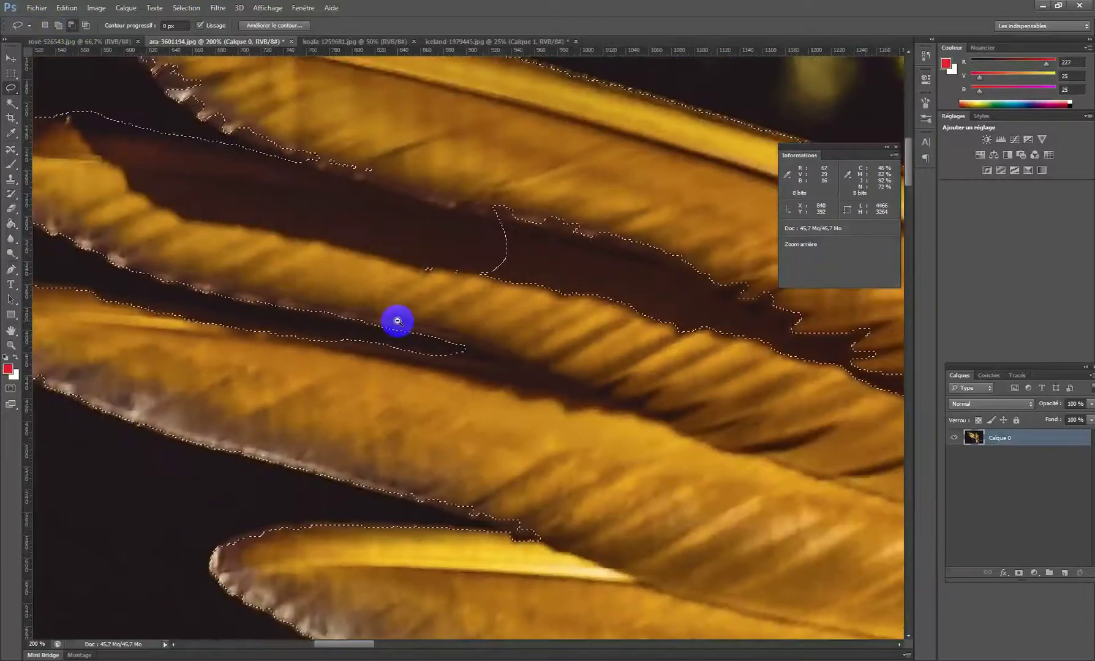
pyautogui.moveTo(301, 308); pyautogui.dragTo(440, 326)
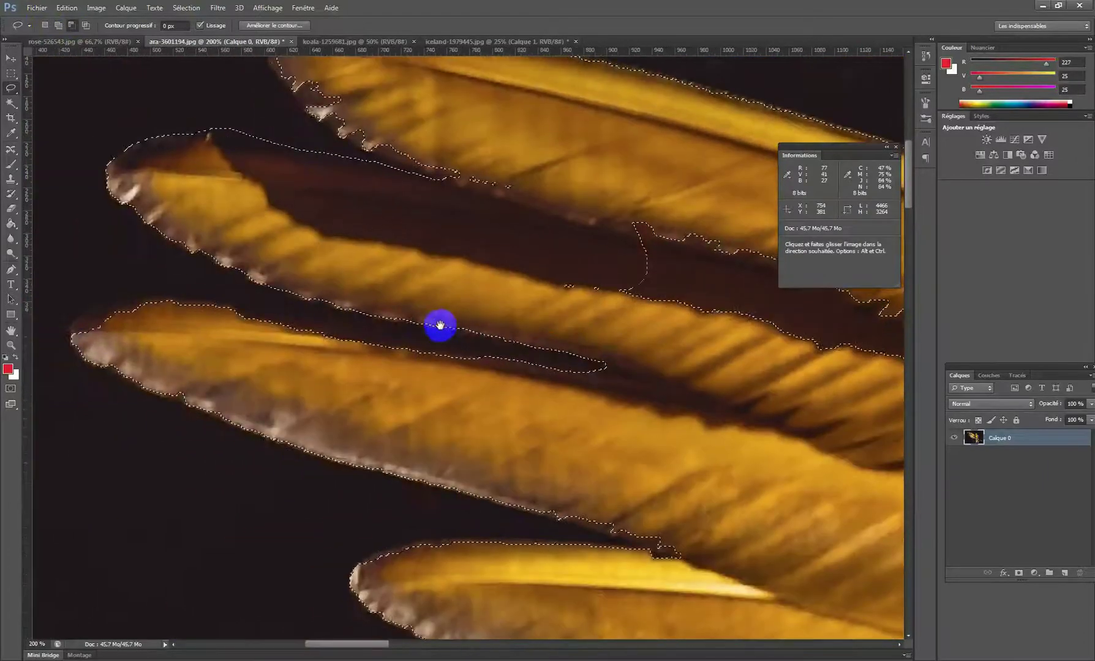
# Step: With the Lasso in add mode, extend the selection along the third feather's dark upper edge and around its brown tip
pyautogui.click(12, 89)
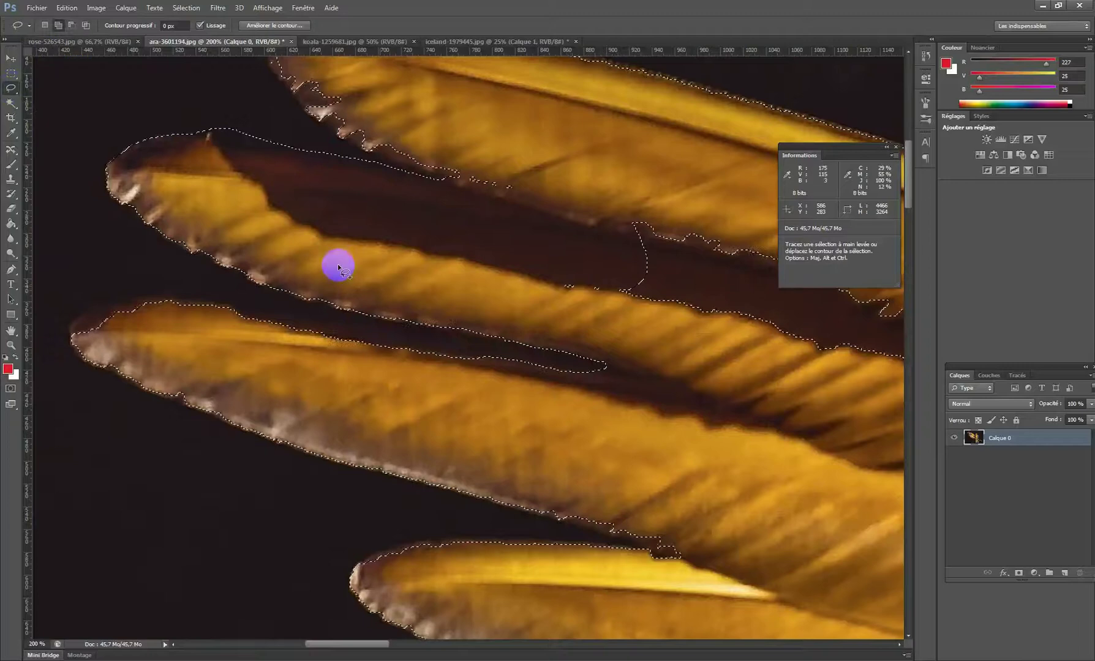
pyautogui.keyDown('ctrl'); pyautogui.click(489, 353); pyautogui.keyUp('ctrl')
pyautogui.moveTo(411, 343); pyautogui.dragTo(513, 352)
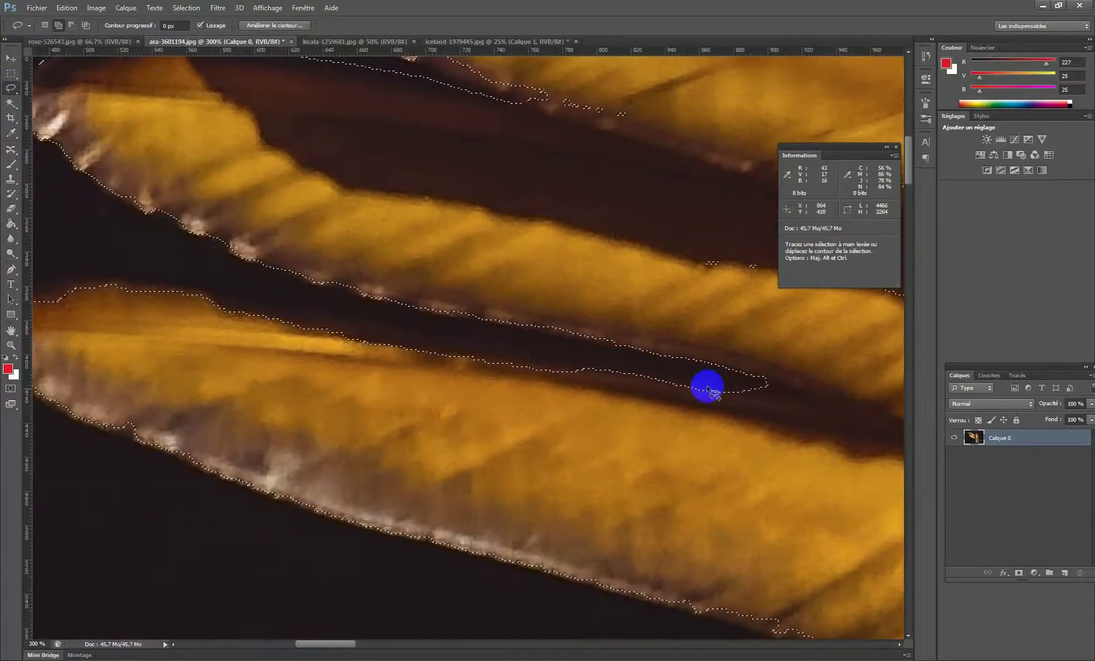
pyautogui.moveTo(685, 383); pyautogui.dragTo(443, 336)
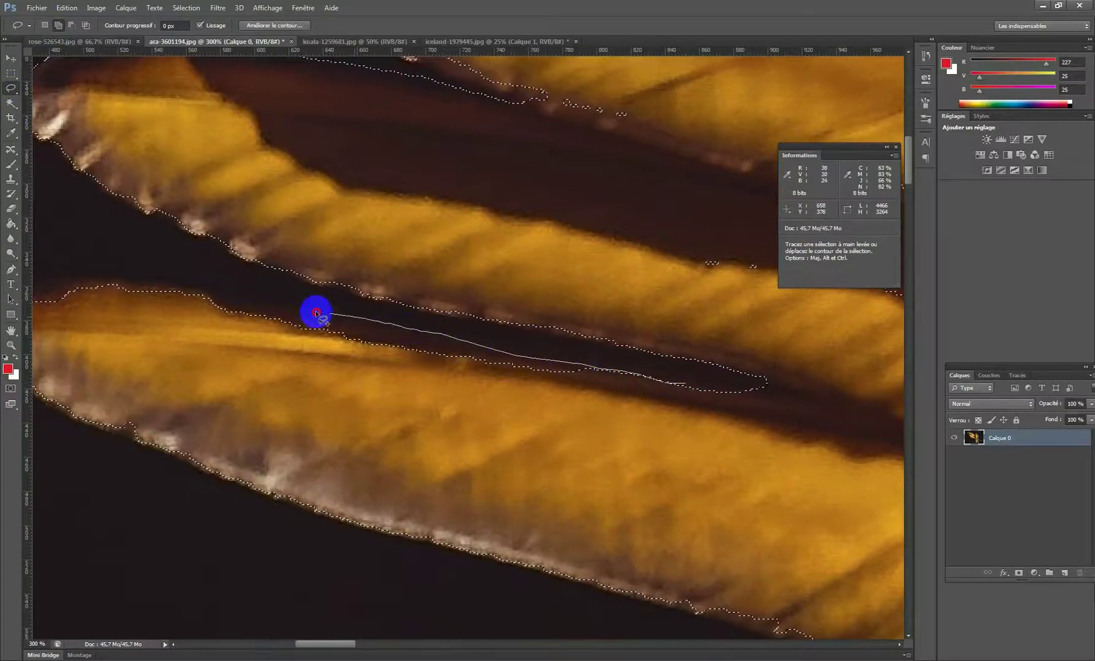
pyautogui.moveTo(450, 405); pyautogui.dragTo(647, 411)
pyautogui.moveTo(392, 343); pyautogui.dragTo(487, 367)
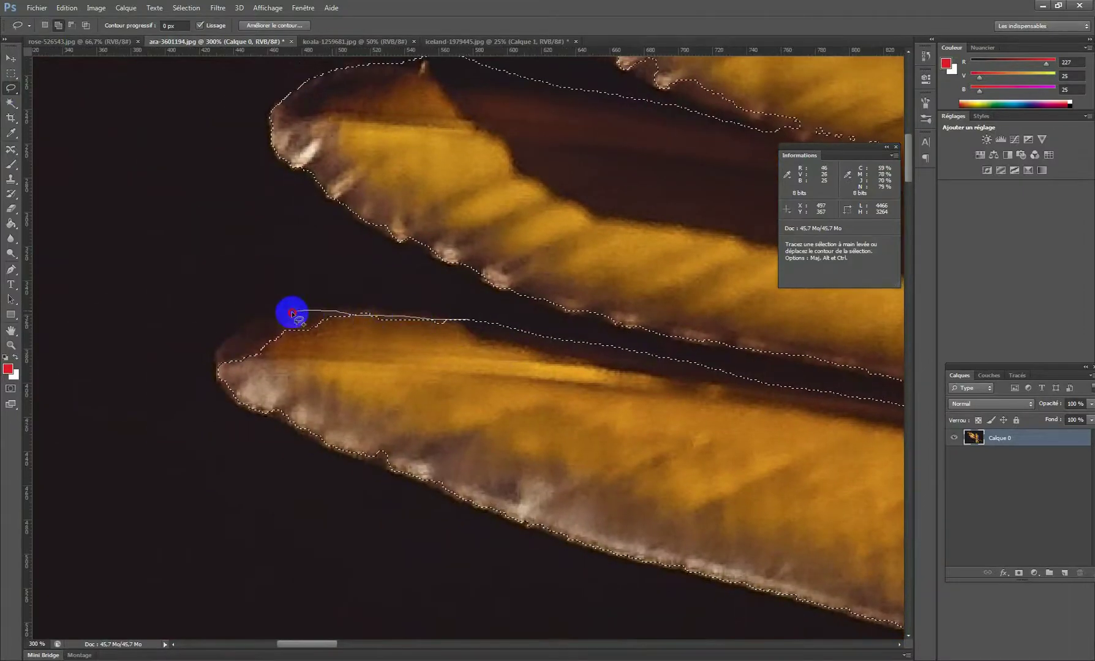
pyautogui.moveTo(476, 368); pyautogui.dragTo(454, 364)
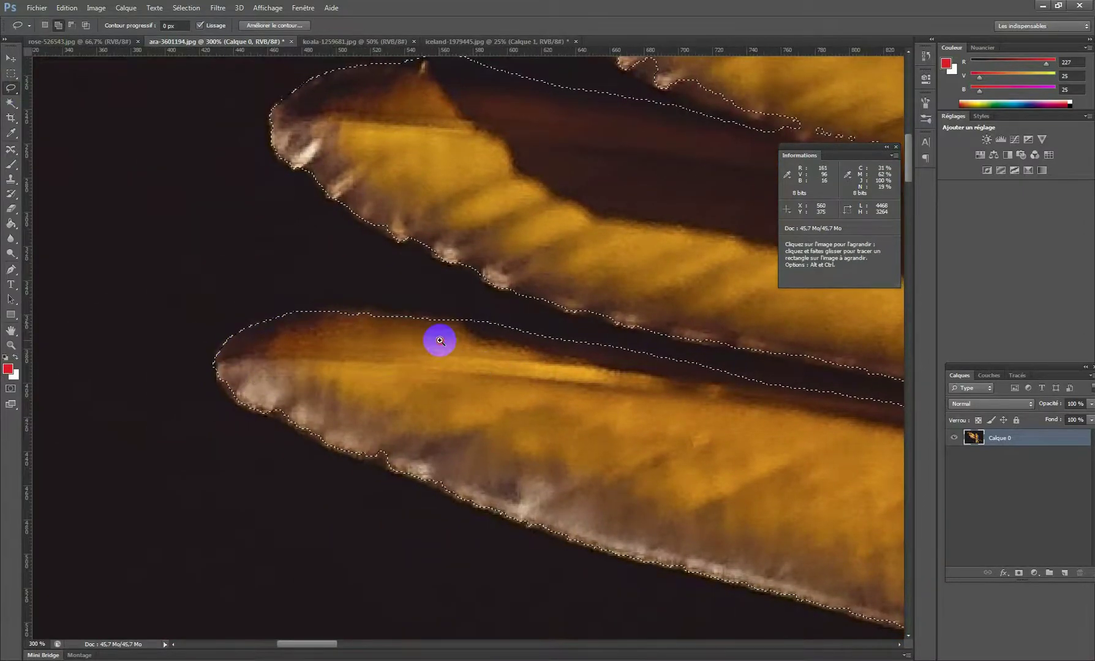
# Step: Smooth the selection around the lower side of the third feather's tip by adding the missed edge pixels
pyautogui.scroll(1, 440, 341)
pyautogui.moveTo(407, 331); pyautogui.dragTo(458, 365)
pyautogui.moveTo(578, 365); pyautogui.dragTo(419, 338)
pyautogui.moveTo(345, 341)
pyautogui.mouseDown()
pyautogui.moveTo(535, 408)
pyautogui.moveTo(557, 385)
pyautogui.mouseUp()
pyautogui.hotkey('ctrl', 'space')
pyautogui.moveTo(321, 444); pyautogui.dragTo(372, 357)
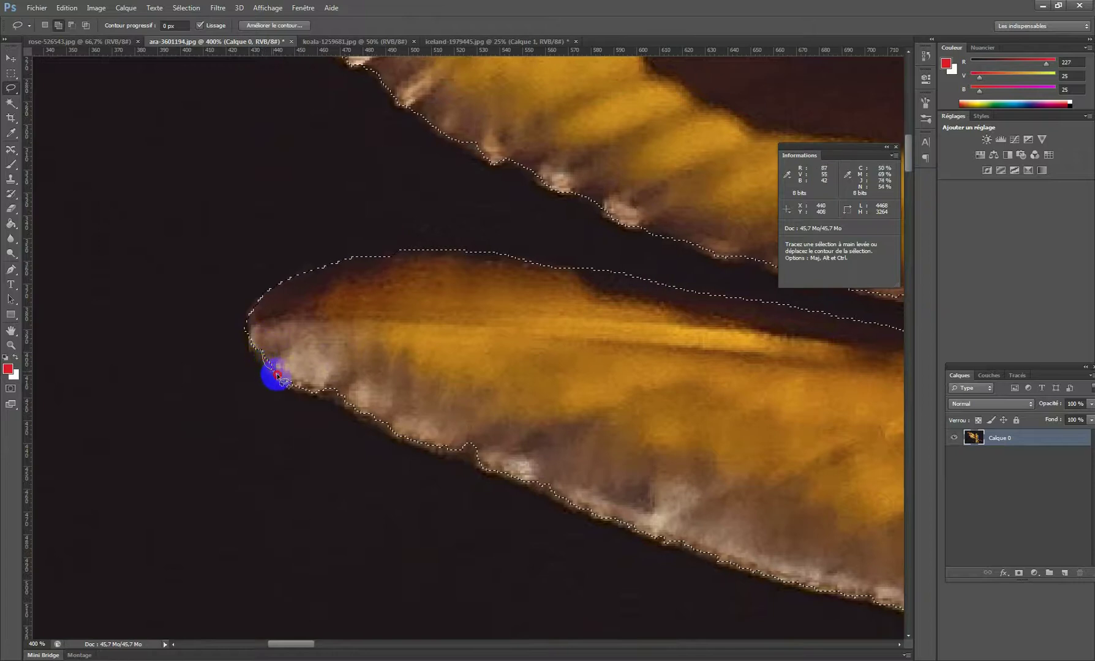
pyautogui.moveTo(251, 334); pyautogui.dragTo(259, 357)
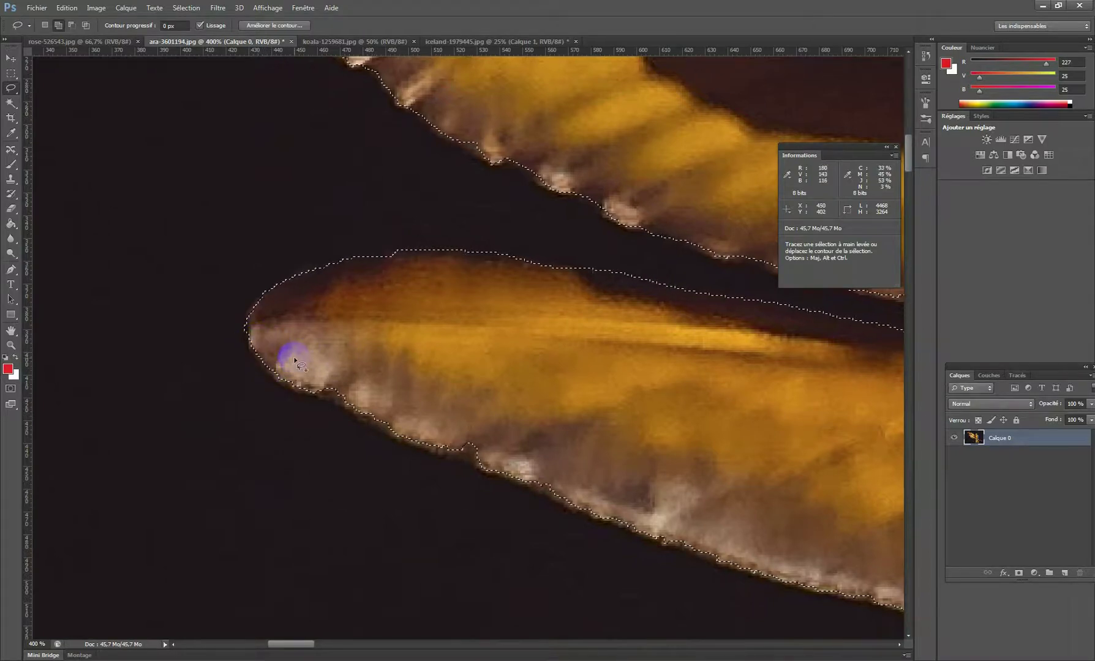
# Step: Add the missed notches along the third feather's pale lower edge, working inward from the tip
pyautogui.moveTo(467, 420); pyautogui.dragTo(401, 328)
pyautogui.moveTo(224, 294)
pyautogui.mouseDown()
pyautogui.moveTo(252, 308)
pyautogui.moveTo(229, 287)
pyautogui.mouseUp()
pyautogui.moveTo(483, 391); pyautogui.dragTo(312, 260)
pyautogui.moveTo(177, 216); pyautogui.dragTo(233, 240)
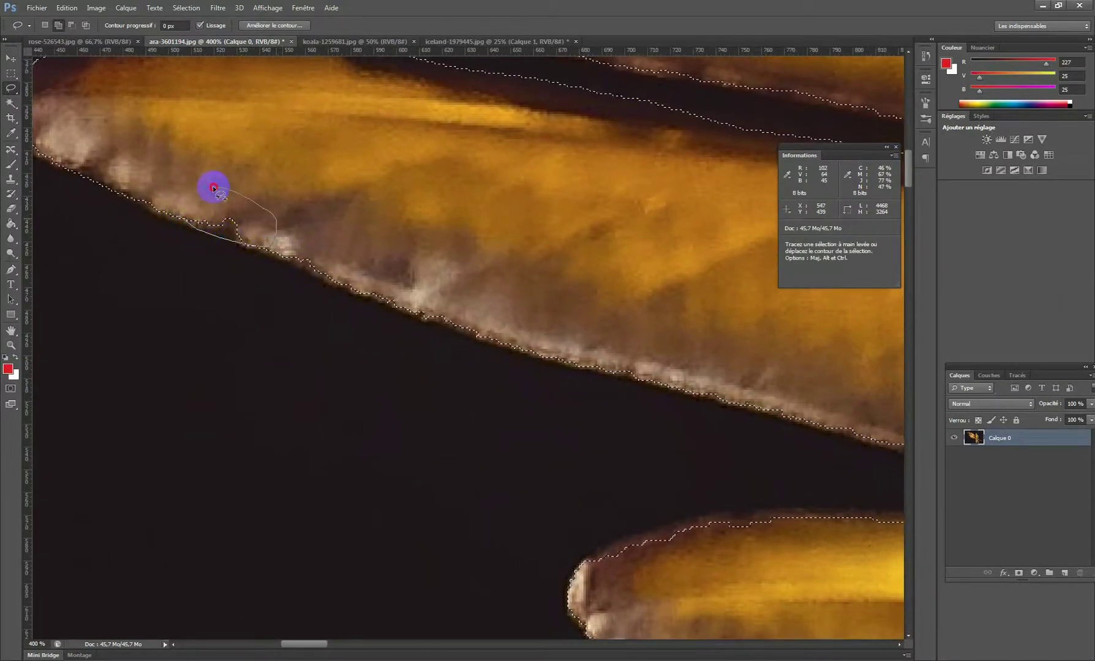
pyautogui.moveTo(213, 188); pyautogui.dragTo(200, 199)
pyautogui.moveTo(281, 256)
pyautogui.mouseDown()
pyautogui.moveTo(305, 269)
pyautogui.moveTo(325, 235)
pyautogui.mouseUp()
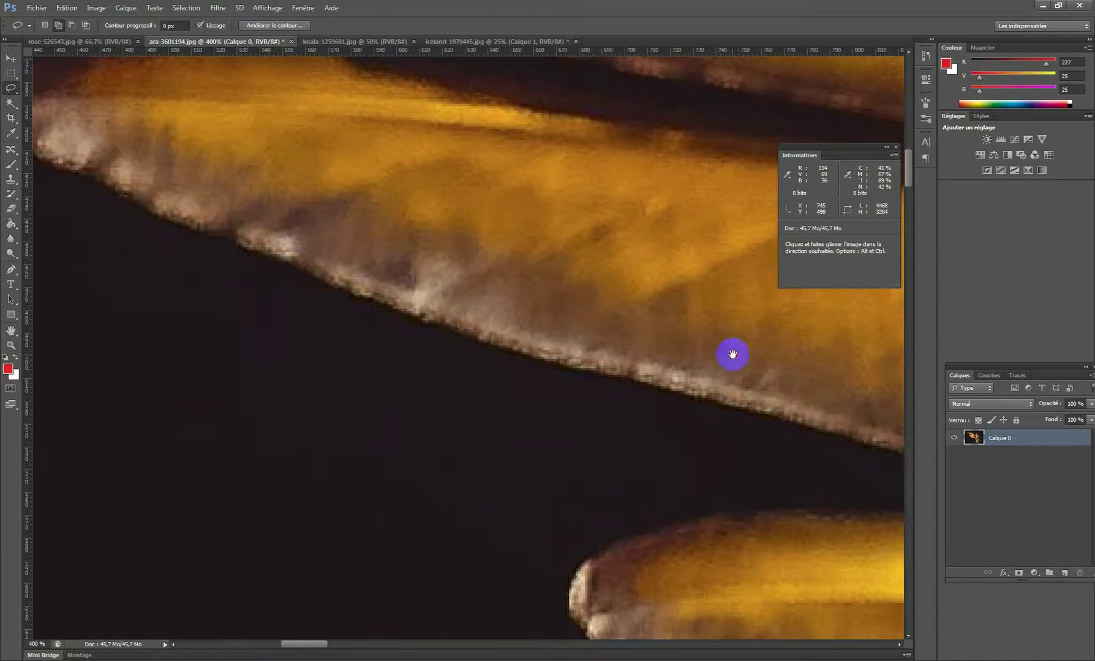
# Step: Add the jagged dark areas at the inner end of the third feather's lower edge, where it meets the fourth feather
pyautogui.moveTo(733, 356); pyautogui.dragTo(505, 292)
pyautogui.moveTo(663, 372); pyautogui.dragTo(592, 354)
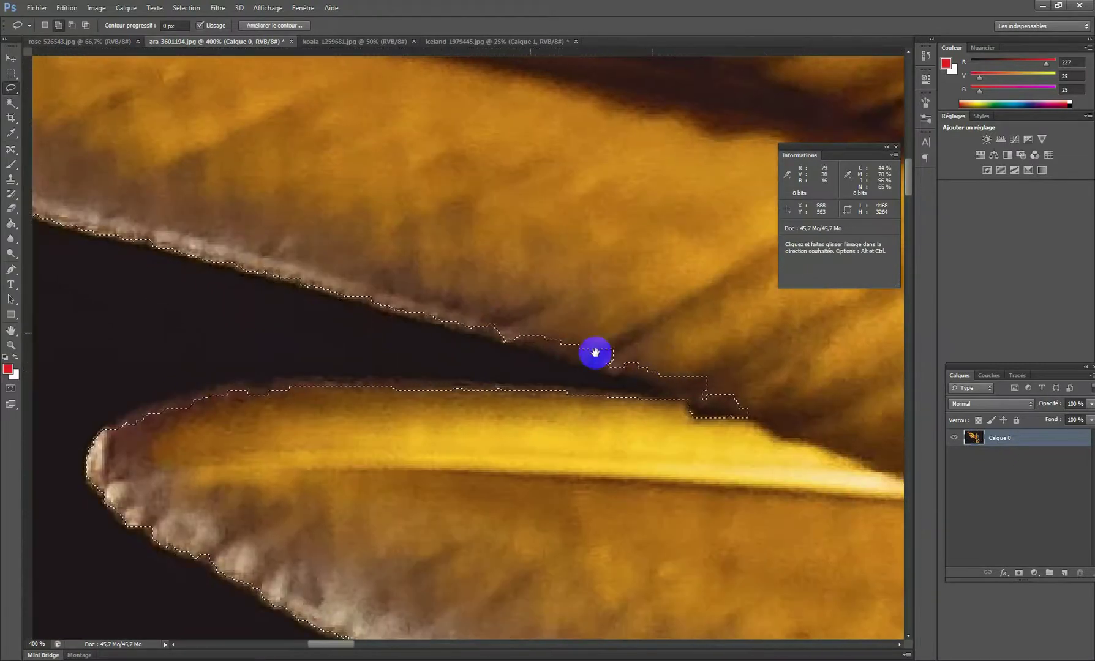
pyautogui.moveTo(492, 336); pyautogui.dragTo(610, 373)
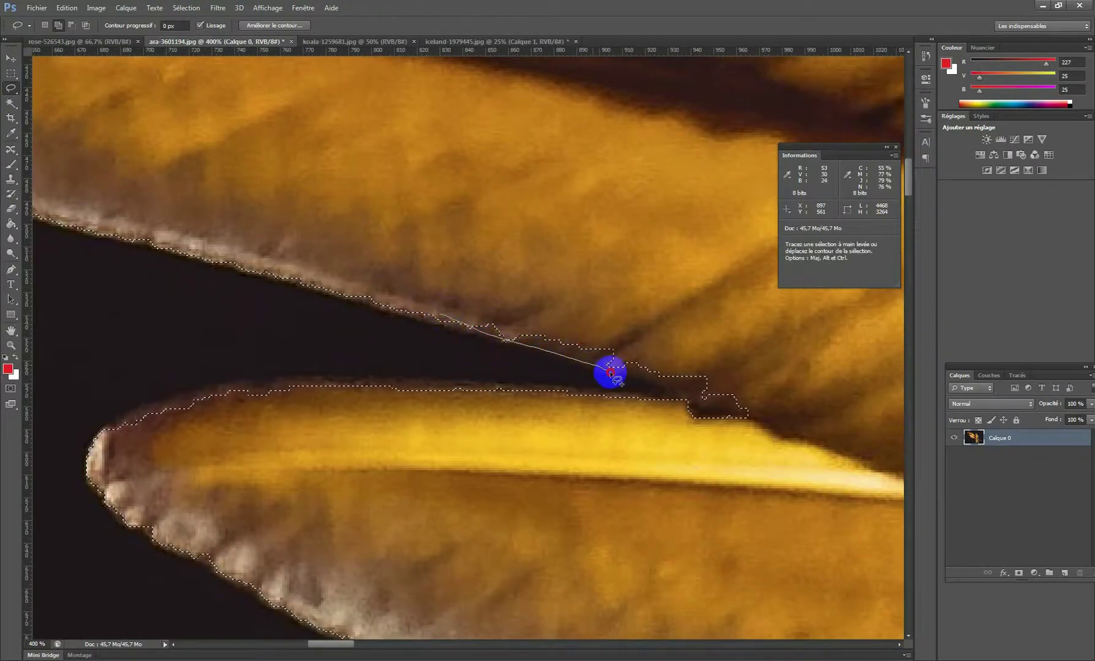
pyautogui.moveTo(676, 395)
pyautogui.mouseDown()
pyautogui.moveTo(714, 340)
pyautogui.moveTo(719, 391)
pyautogui.moveTo(633, 397)
pyautogui.mouseUp()
pyautogui.moveTo(676, 457)
pyautogui.mouseDown()
pyautogui.moveTo(696, 435)
pyautogui.moveTo(575, 398)
pyautogui.moveTo(357, 381)
pyautogui.moveTo(591, 442)
pyautogui.mouseUp()
pyautogui.press('space')
# Step: Add the fourth feather's dark upper edge and the missed pixels around its tip to the selection
pyautogui.moveTo(253, 405); pyautogui.dragTo(489, 379)
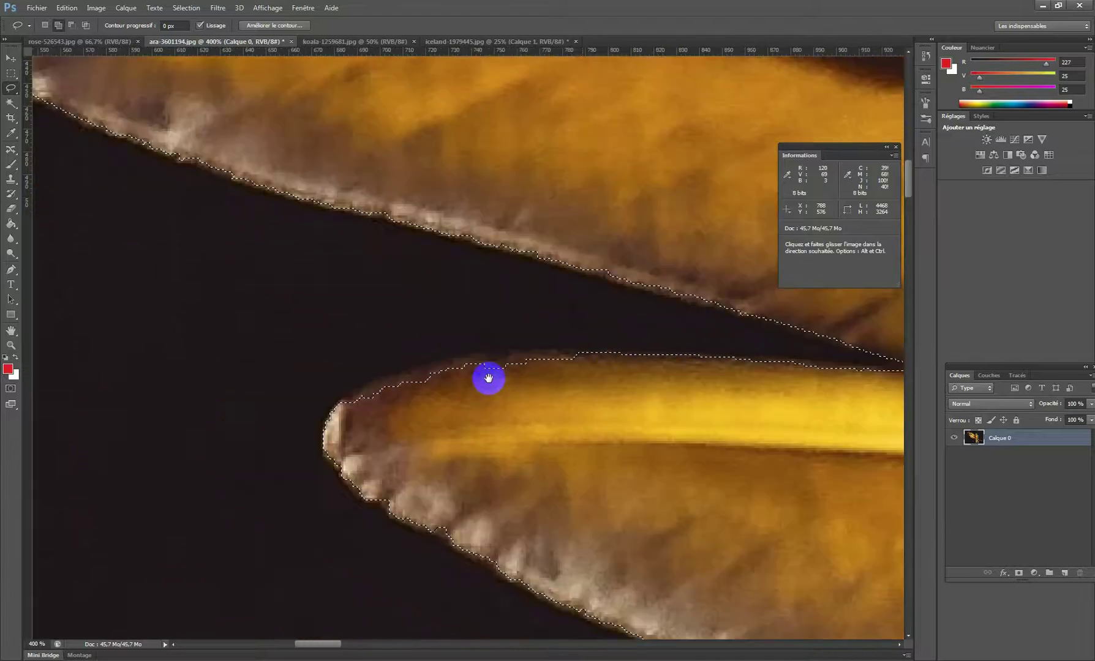
pyautogui.moveTo(556, 354); pyautogui.dragTo(441, 363)
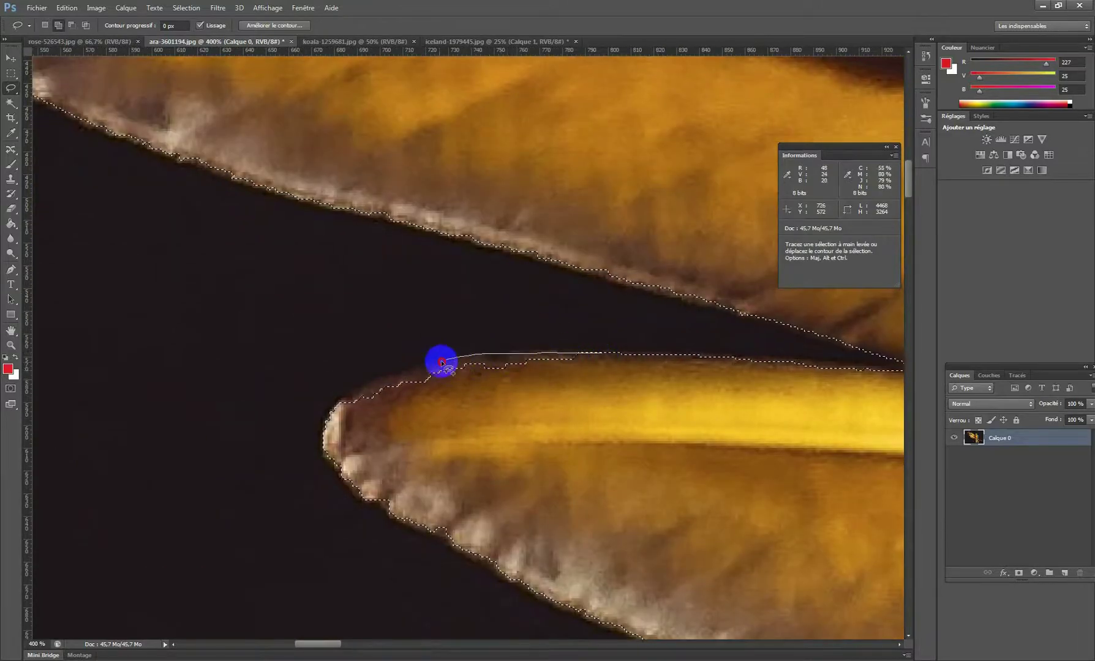
pyautogui.press('space')
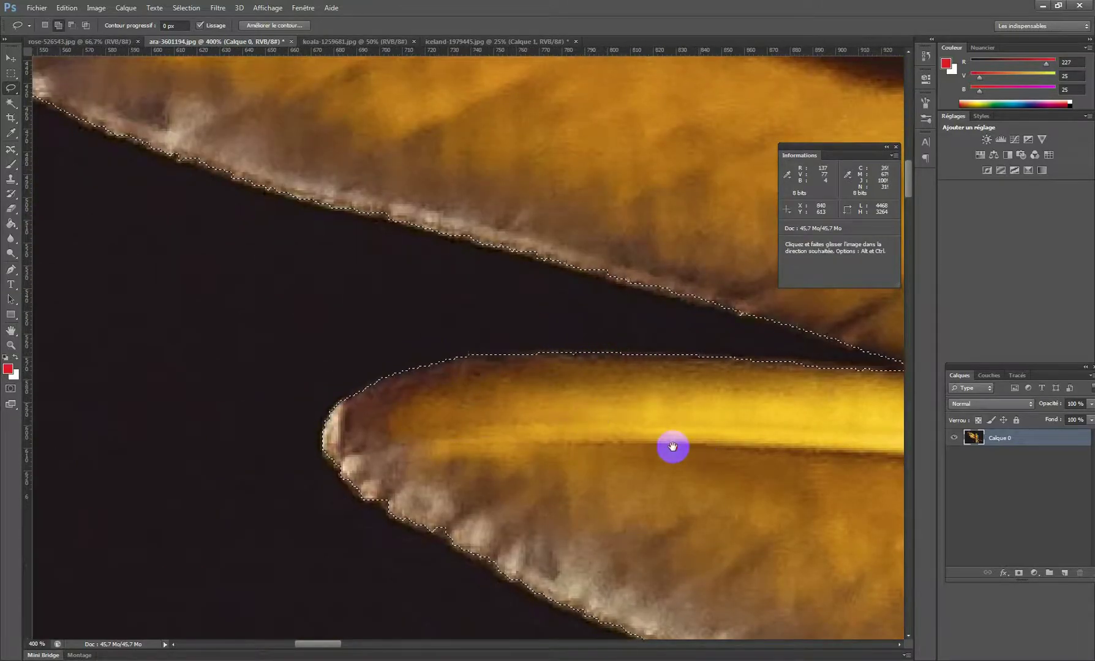
pyautogui.moveTo(672, 447); pyautogui.dragTo(521, 352)
pyautogui.moveTo(457, 374); pyautogui.dragTo(496, 340)
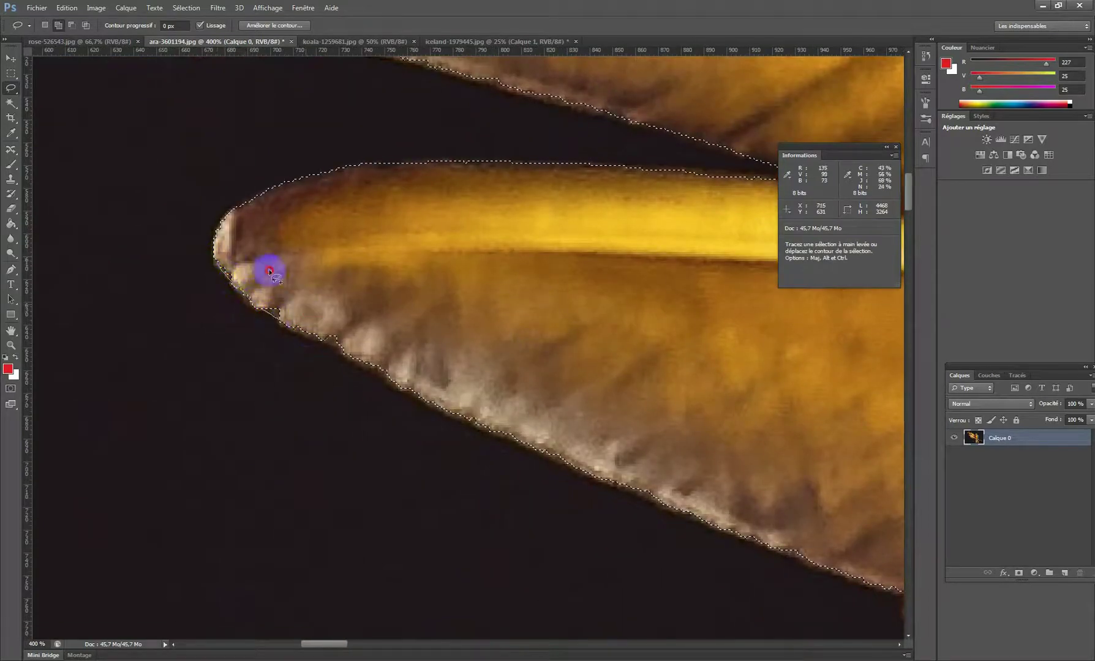
# Step: Fill the small missed notches along the fourth feather's pale lower edge in the selection
pyautogui.press('space')
pyautogui.moveTo(356, 318); pyautogui.dragTo(296, 266)
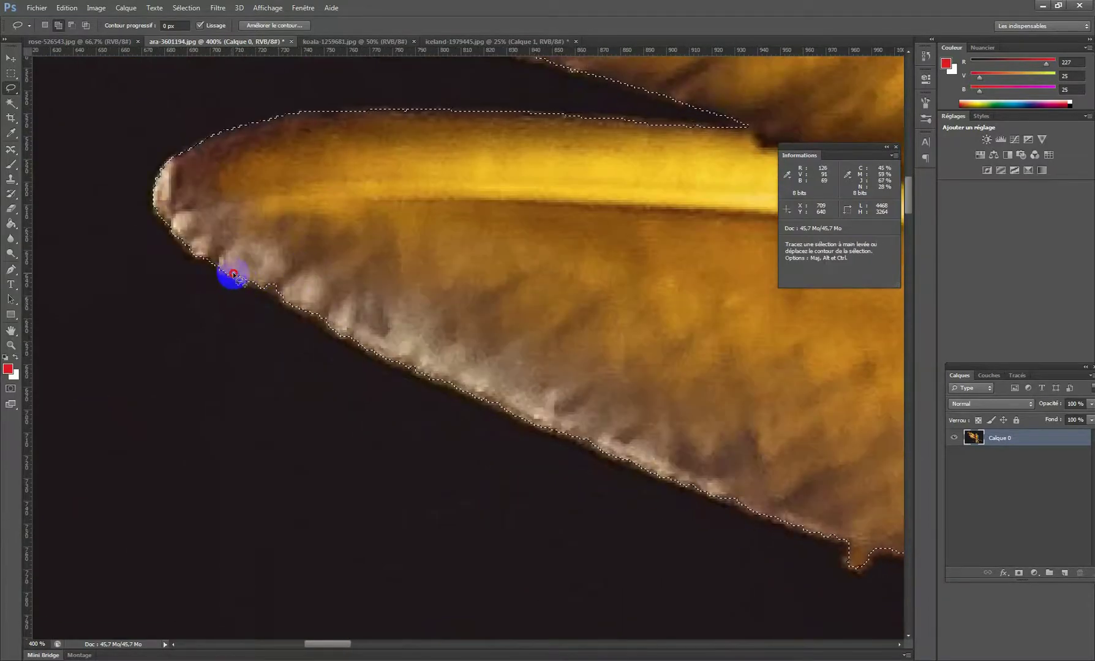
pyautogui.press('space')
pyautogui.moveTo(390, 312); pyautogui.dragTo(318, 263)
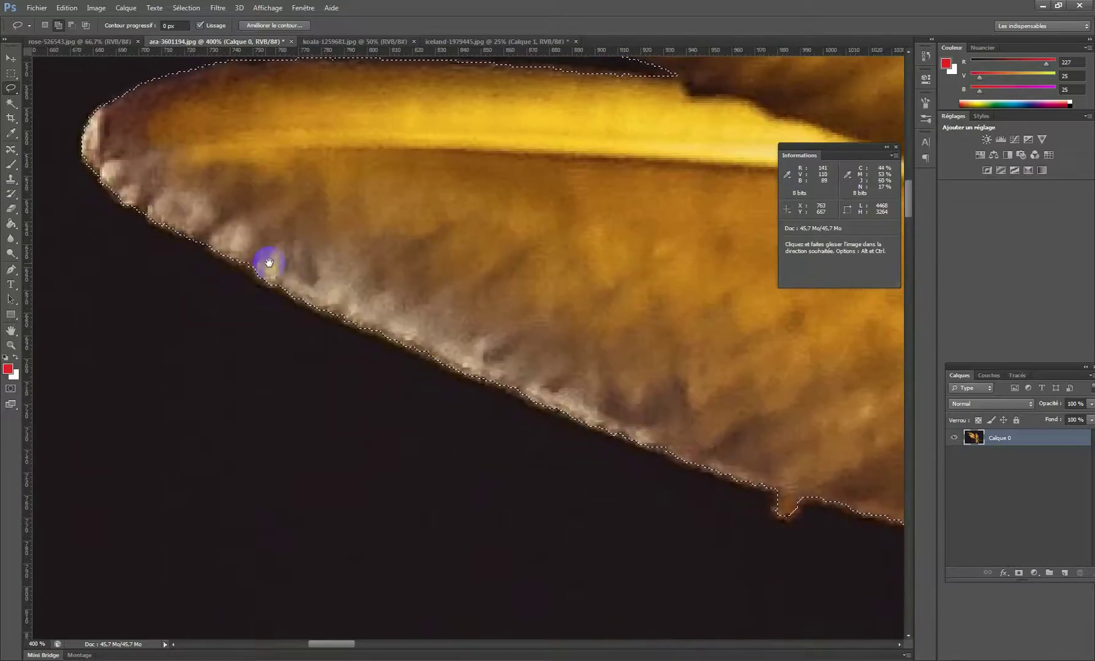
pyautogui.press('space')
pyautogui.moveTo(711, 450); pyautogui.dragTo(343, 337)
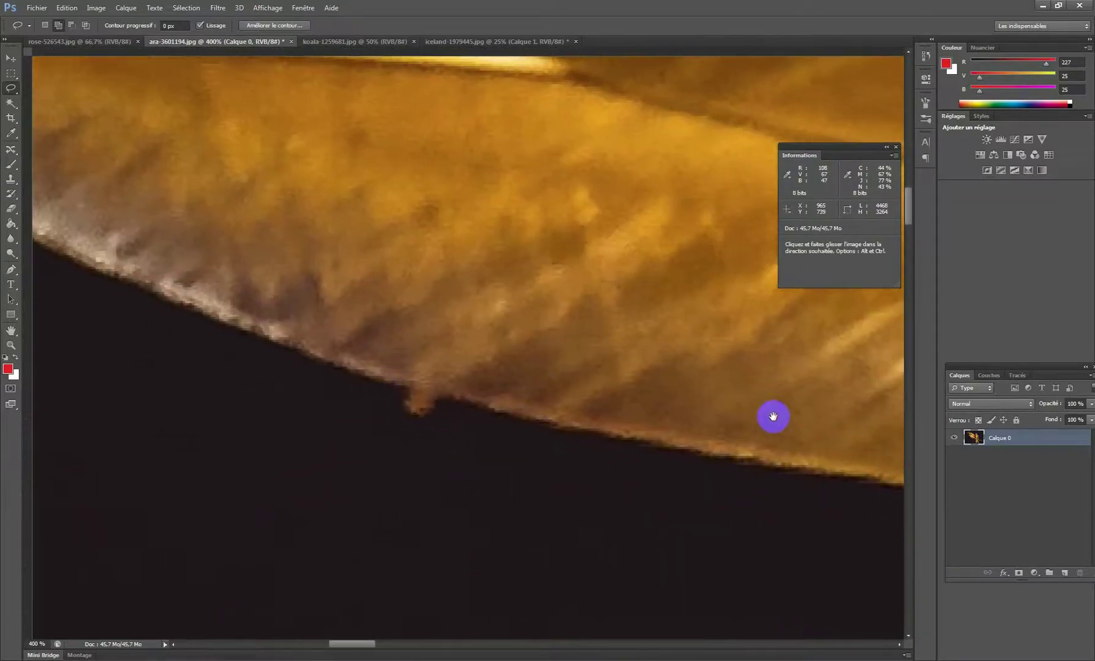
# Step: Examine the selection outline along the rest of the fourth feather and around the feathers below it for missed areas
pyautogui.moveTo(888, 417); pyautogui.dragTo(400, 375)
pyautogui.keyDown('alt'); pyautogui.click(621, 379); pyautogui.keyUp('alt')
pyautogui.keyDown('alt'); pyautogui.click(621, 379); pyautogui.keyUp('alt')
pyautogui.keyDown('alt'); pyautogui.click(621, 379); pyautogui.keyUp('alt')
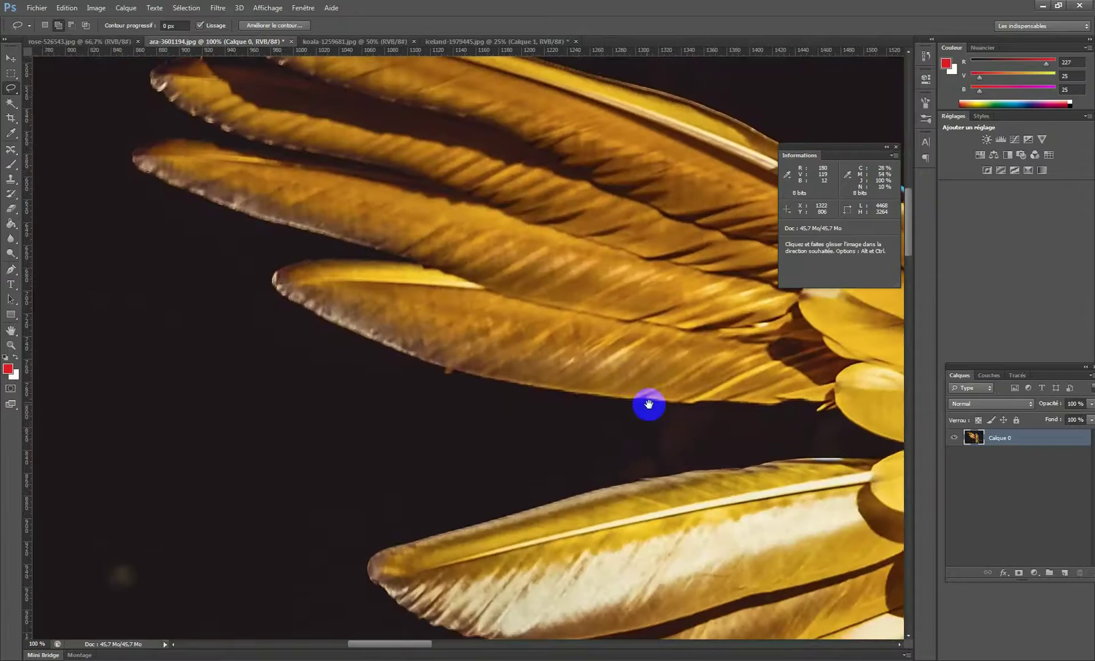
pyautogui.moveTo(796, 389); pyautogui.dragTo(551, 369)
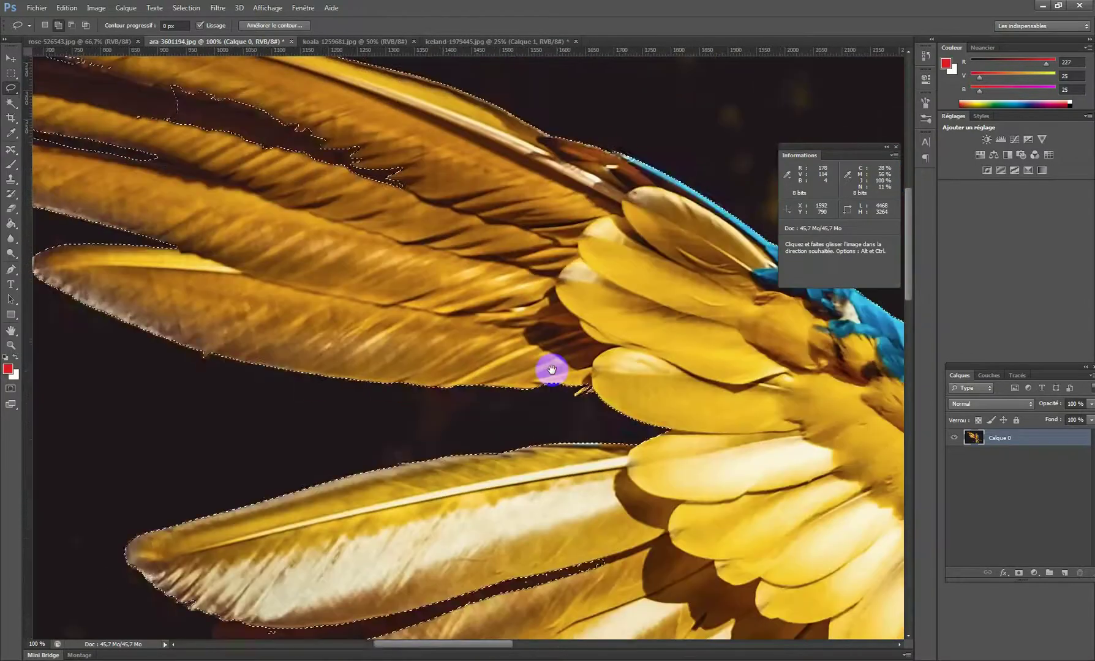
pyautogui.keyDown('ctrl'); pyautogui.click(614, 392); pyautogui.keyUp('ctrl')
pyautogui.moveTo(591, 527); pyautogui.dragTo(614, 390)
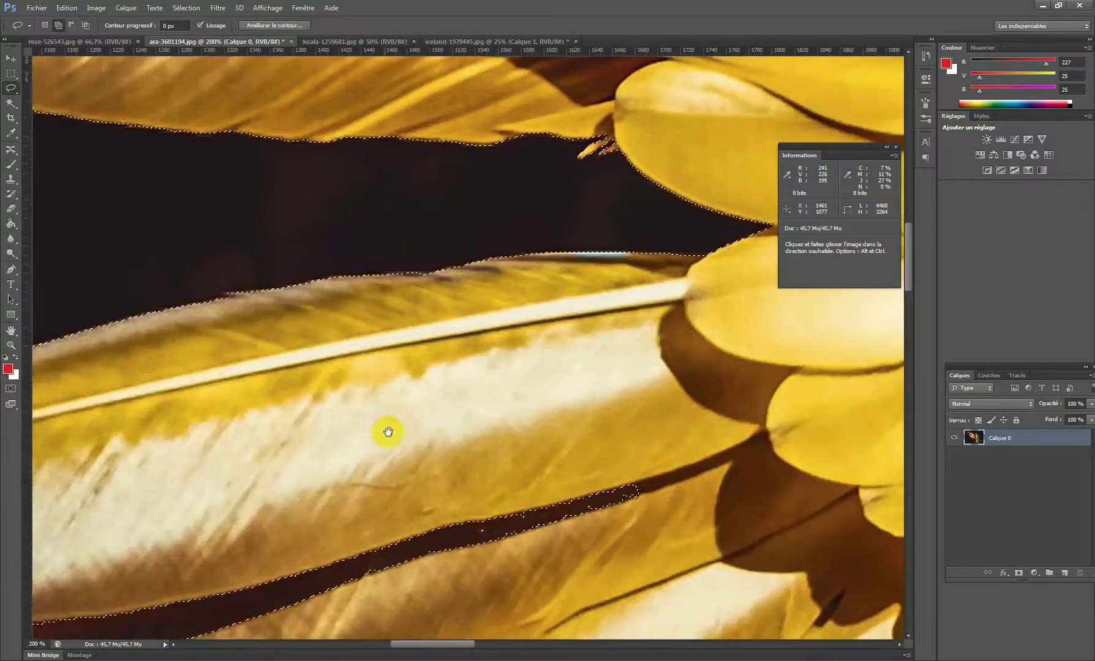
pyautogui.moveTo(291, 516); pyautogui.dragTo(516, 299)
pyautogui.keyDown('ctrl'); pyautogui.click(567, 381); pyautogui.keyUp('ctrl')
pyautogui.keyDown('alt'); pyautogui.click(567, 380); pyautogui.keyUp('alt')
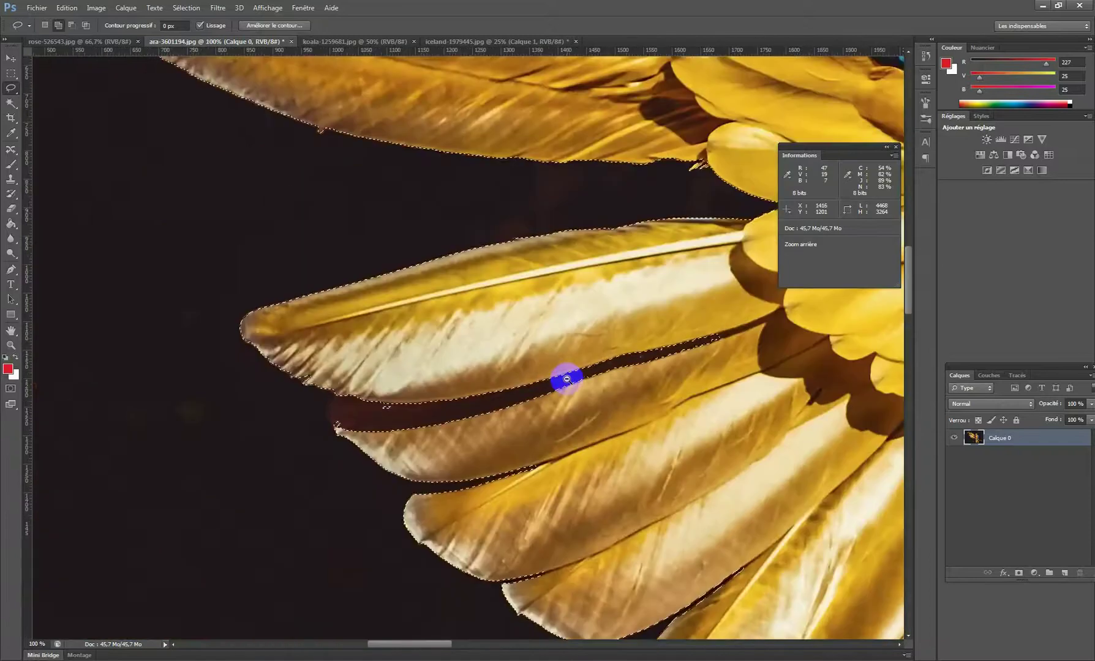
# Step: Add the dark reddish-brown area between the fifth and sixth wing feathers to the selection, from its outer end inward
pyautogui.keyDown('ctrl'); pyautogui.click(365, 399); pyautogui.keyUp('ctrl')
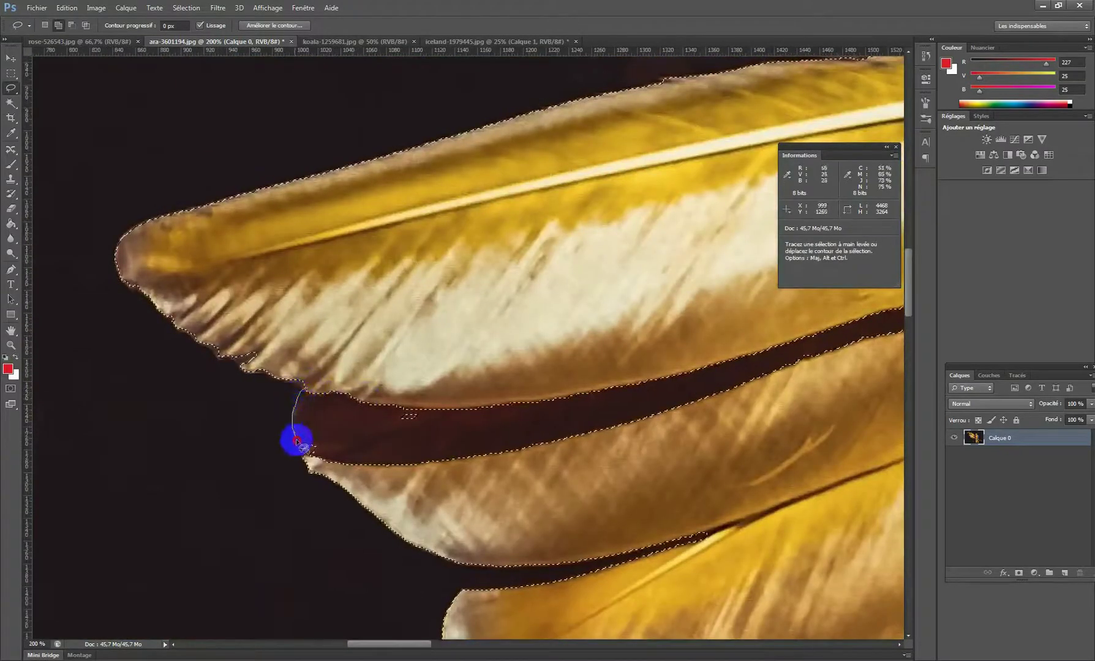
pyautogui.moveTo(449, 317); pyautogui.dragTo(450, 318)
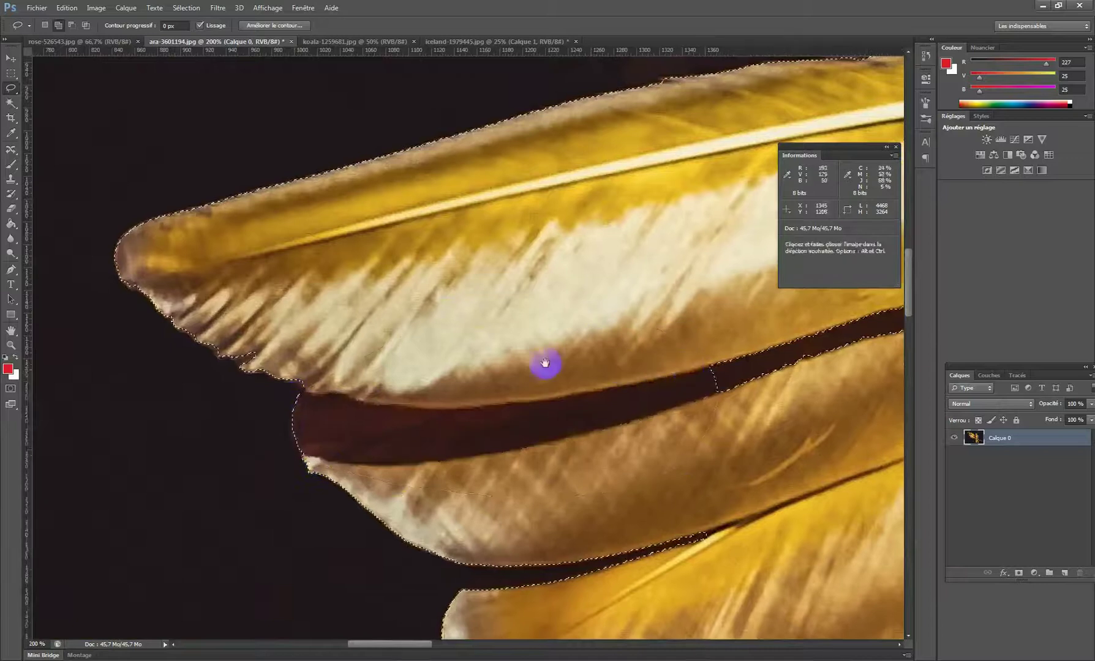
pyautogui.hscroll(5, 548, 366)
pyautogui.moveTo(866, 330)
pyautogui.mouseDown()
pyautogui.moveTo(573, 237)
pyautogui.moveTo(484, 282)
pyautogui.mouseUp()
pyautogui.keyDown('alt'); pyautogui.click(631, 300); pyautogui.keyUp('alt')
pyautogui.keyDown('alt'); pyautogui.click(630, 300); pyautogui.keyUp('alt')
pyautogui.moveTo(674, 308); pyautogui.dragTo(574, 321)
pyautogui.click(13, 102)
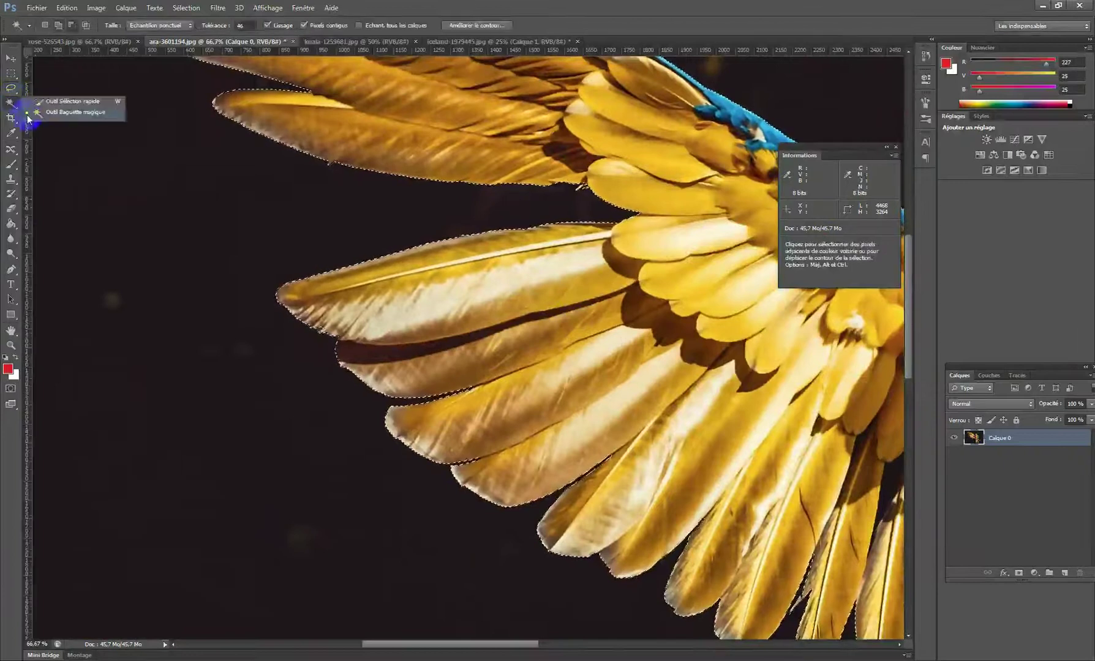
pyautogui.click(62, 111)
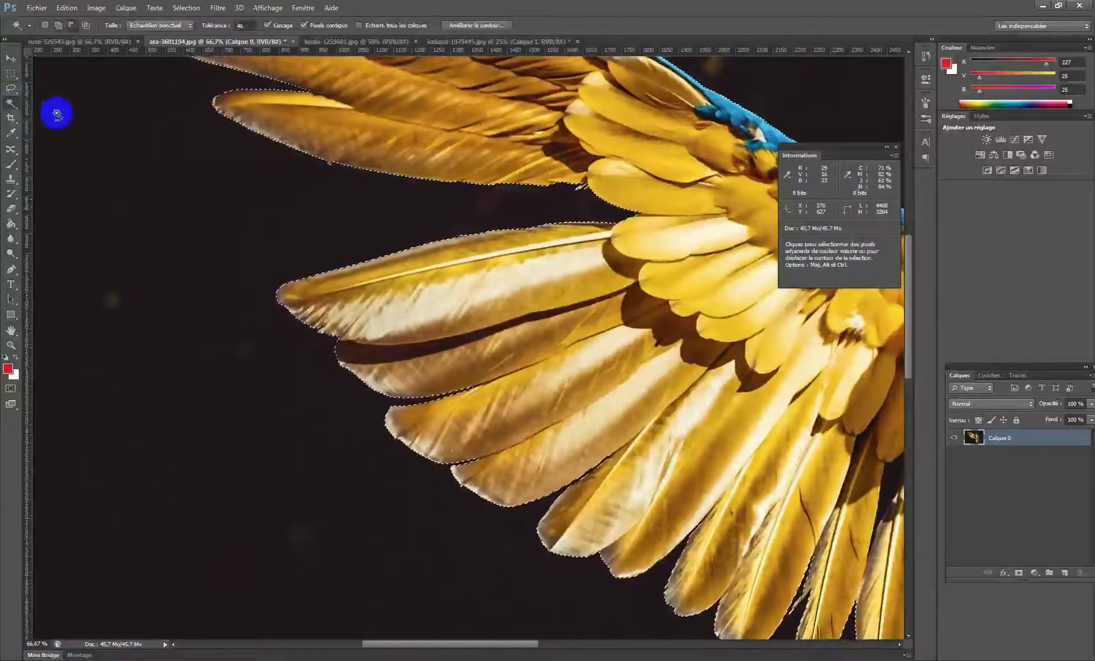
pyautogui.hotkey('alt', 'space')
pyautogui.keyDown('alt'); pyautogui.click(455, 302); pyautogui.keyUp('alt')
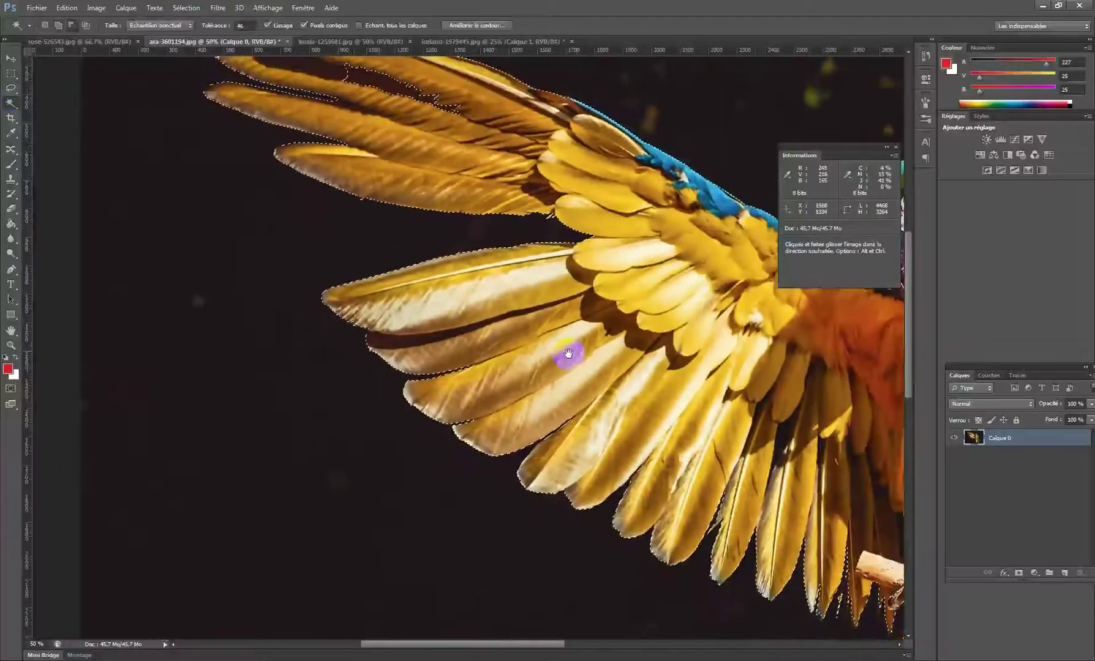
pyautogui.moveTo(568, 357); pyautogui.dragTo(447, 383)
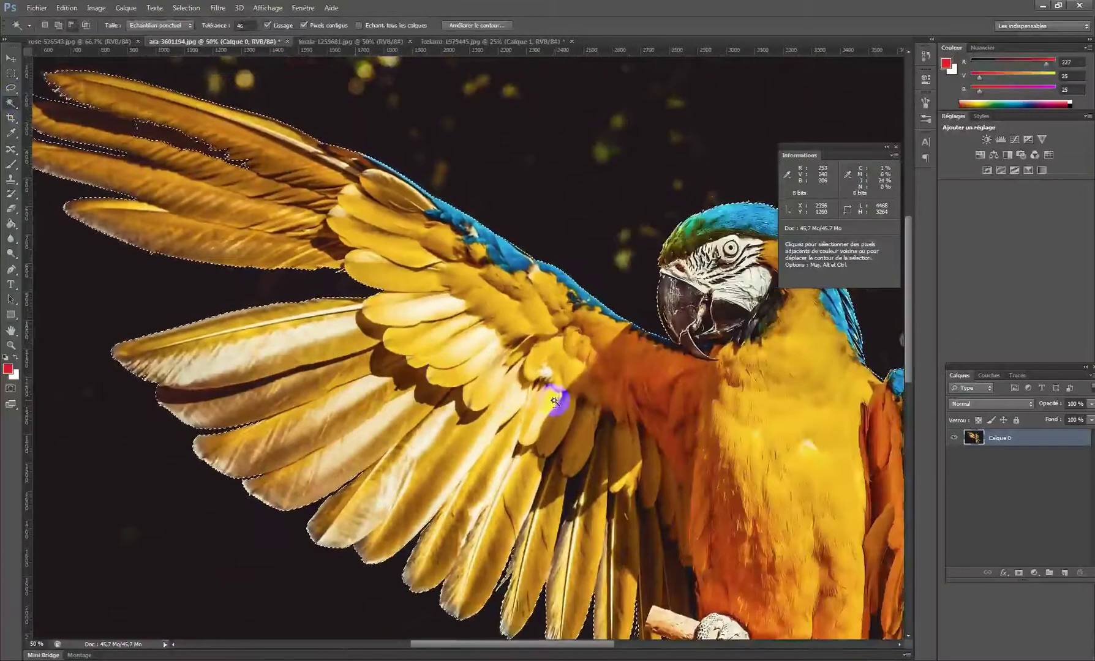
pyautogui.click(10, 59)
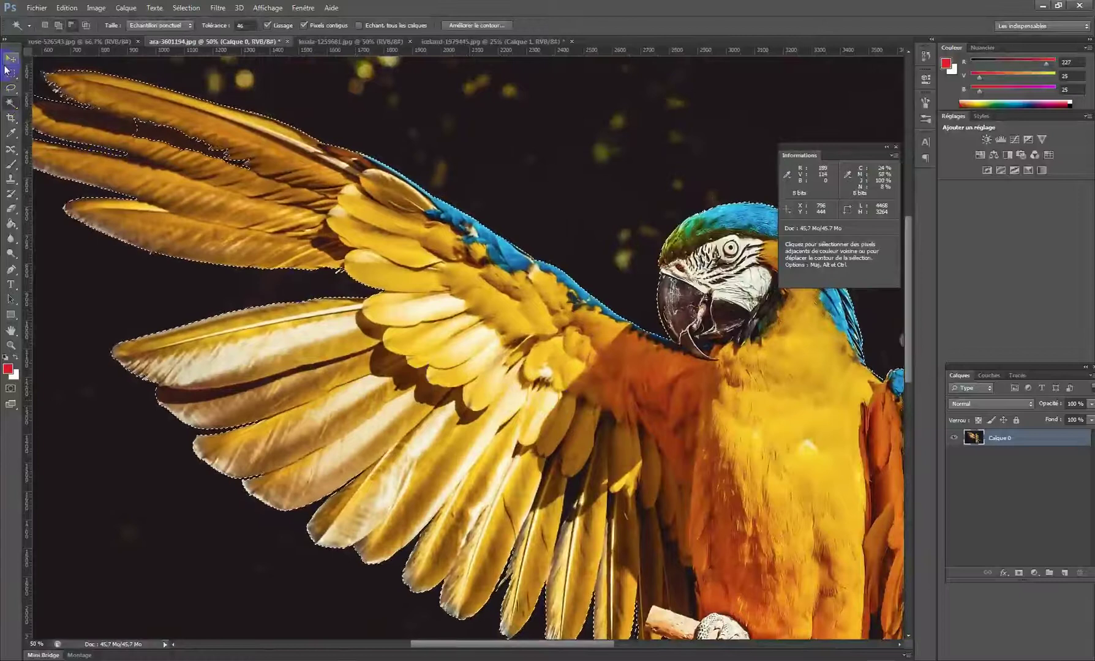
# Step: Lasso the remaining unselected dark area between the two uppermost wing feathers into the selection
pyautogui.click(11, 88)
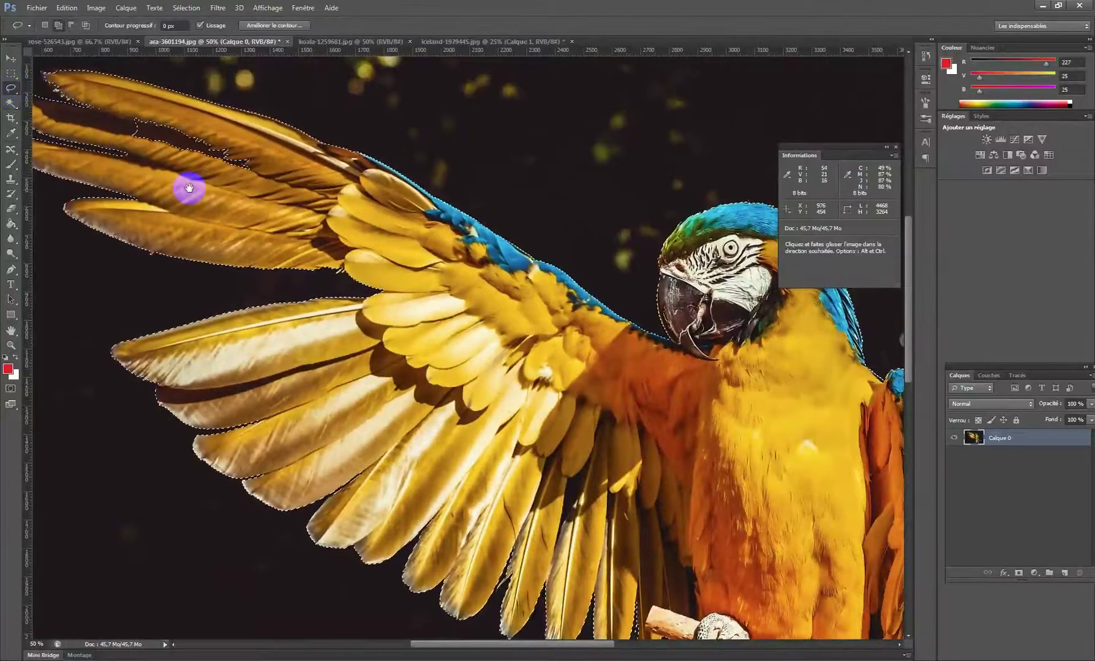
pyautogui.keyDown('ctrl'); pyautogui.click(224, 169); pyautogui.keyUp('ctrl')
pyautogui.keyDown('ctrl'); pyautogui.click(224, 170); pyautogui.keyUp('ctrl')
pyautogui.moveTo(160, 142); pyautogui.dragTo(315, 279)
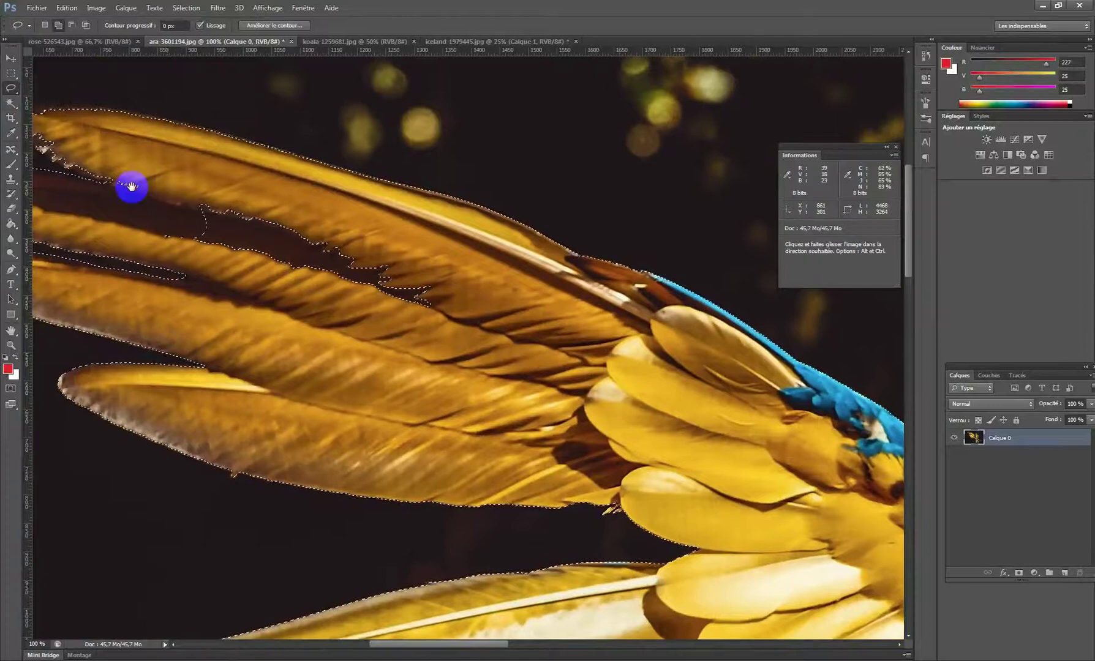
pyautogui.moveTo(132, 185); pyautogui.dragTo(211, 249)
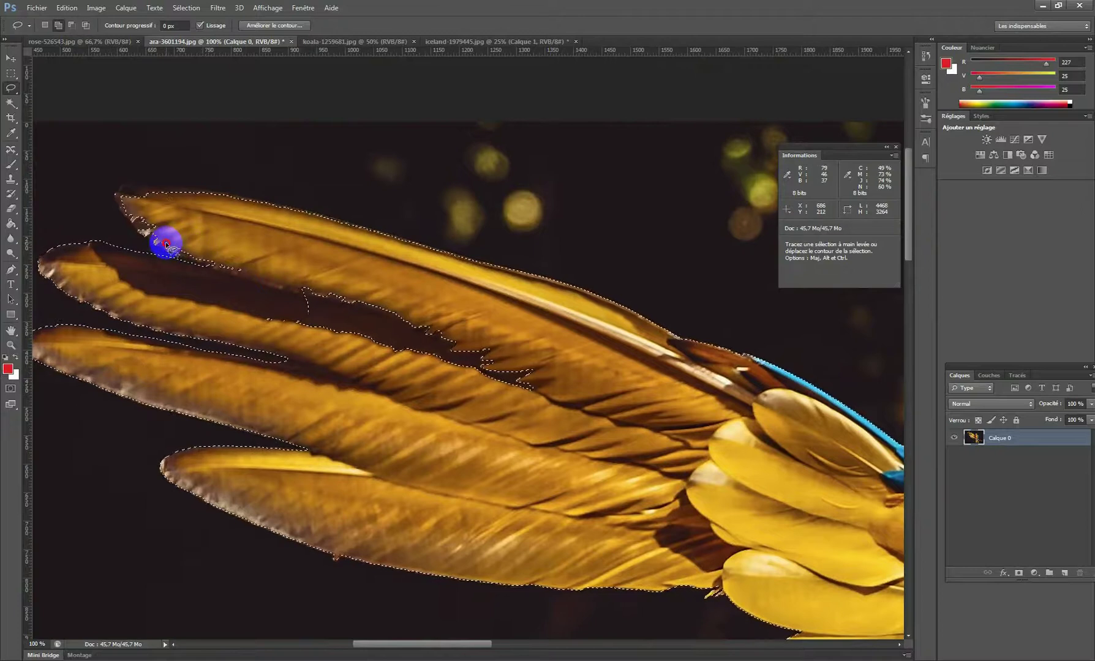
pyautogui.moveTo(165, 244)
pyautogui.mouseDown()
pyautogui.moveTo(260, 263)
pyautogui.moveTo(253, 252)
pyautogui.moveTo(203, 246)
pyautogui.moveTo(400, 409)
pyautogui.moveTo(740, 457)
pyautogui.moveTo(273, 246)
pyautogui.mouseUp()
# Step: Add the uppermost feather's dark tip, its ragged lower tip edge and the missed pixels along its upper edge to the selection
pyautogui.hotkey('ctrl', 'space')
pyautogui.keyDown('ctrl'); pyautogui.click(368, 318); pyautogui.keyUp('ctrl')
pyautogui.press('space')
pyautogui.moveTo(145, 180); pyautogui.dragTo(442, 387)
pyautogui.moveTo(362, 274)
pyautogui.mouseDown()
pyautogui.moveTo(322, 262)
pyautogui.moveTo(169, 264)
pyautogui.mouseUp()
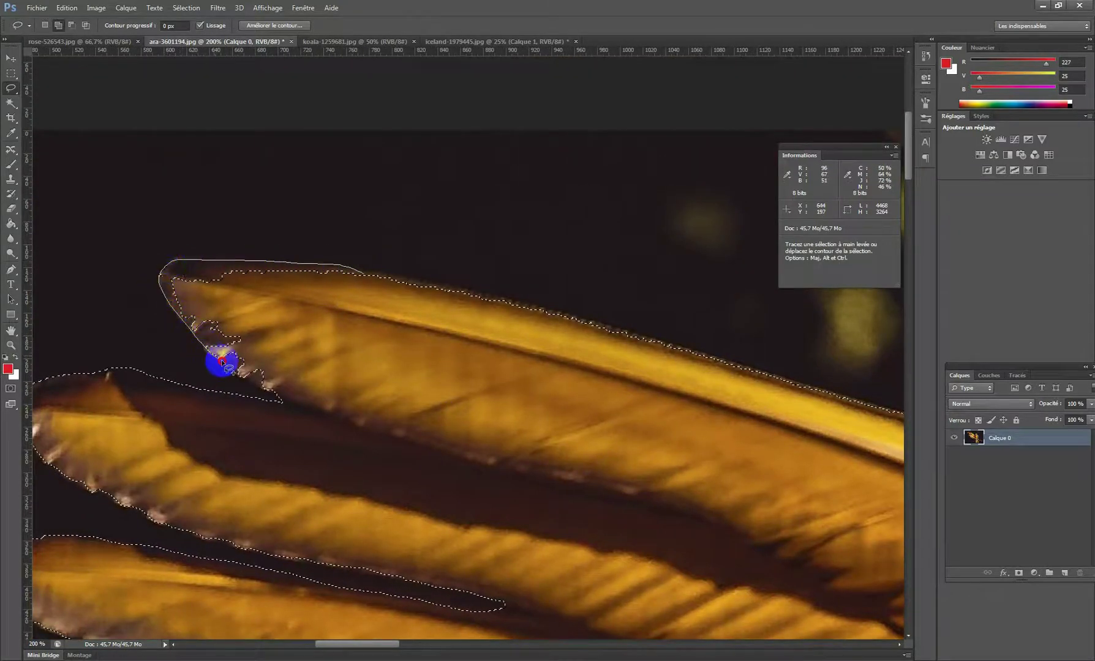
pyautogui.moveTo(273, 391)
pyautogui.mouseDown()
pyautogui.moveTo(399, 356)
pyautogui.moveTo(420, 323)
pyautogui.moveTo(634, 335)
pyautogui.moveTo(468, 293)
pyautogui.mouseUp()
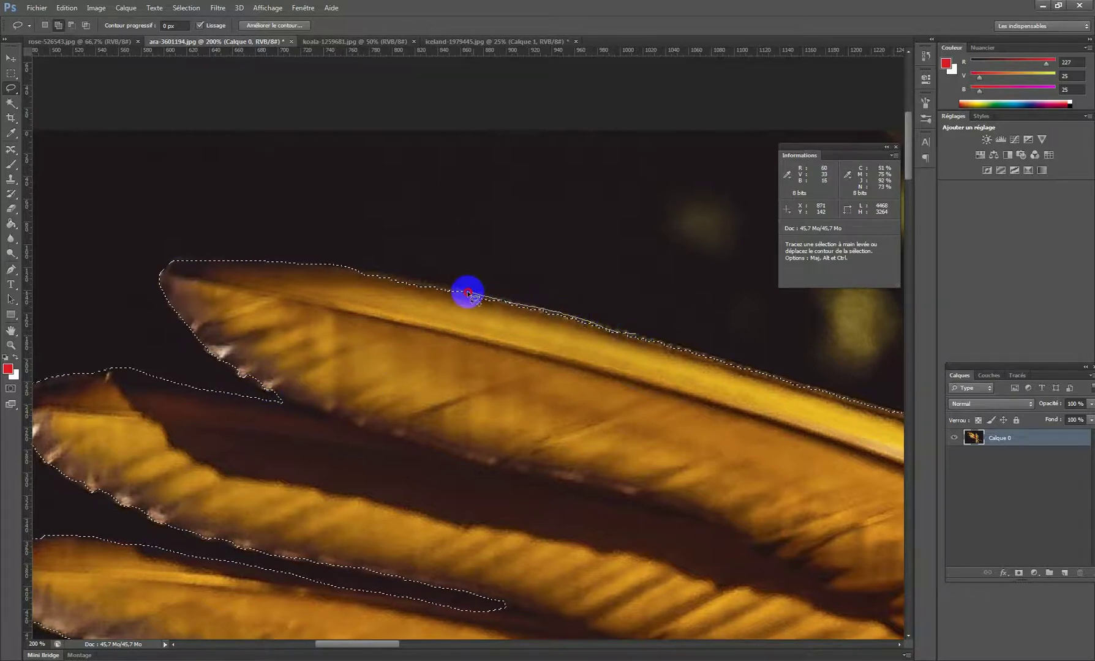
pyautogui.moveTo(390, 280); pyautogui.dragTo(392, 281)
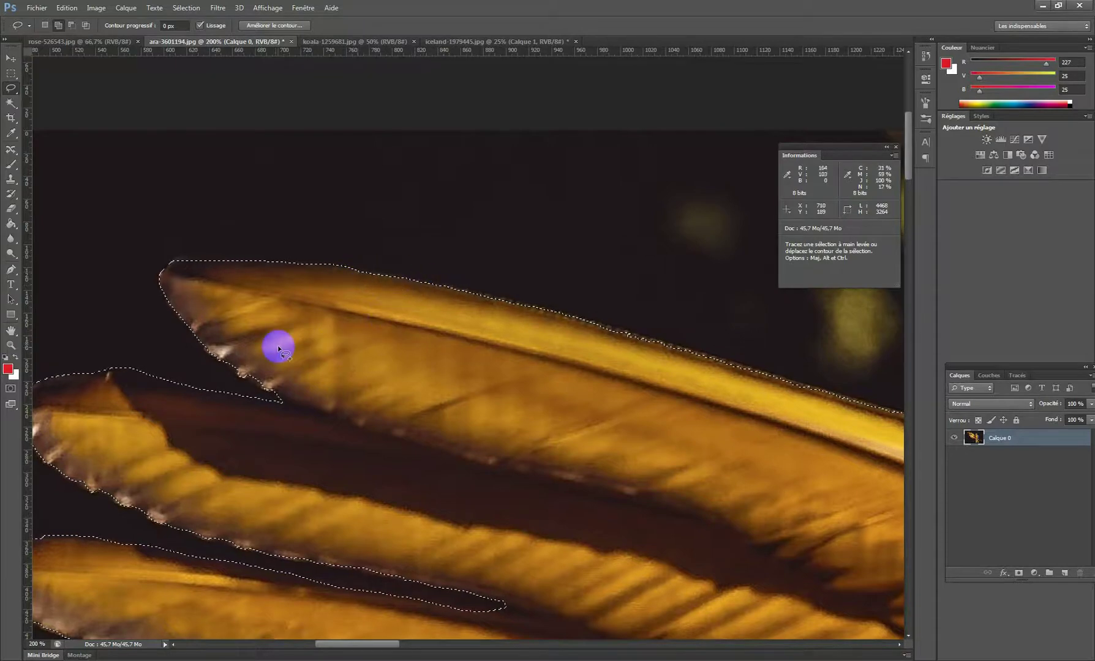
# Step: Examine the selection outline around the whole macaw, from the wing over the head and body to the perch and tail
pyautogui.keyDown('alt'); pyautogui.click(278, 382); pyautogui.keyUp('alt')
pyautogui.keyDown('alt'); pyautogui.click(393, 407); pyautogui.keyUp('alt')
pyautogui.keyDown('alt'); pyautogui.click(393, 407); pyautogui.keyUp('alt')
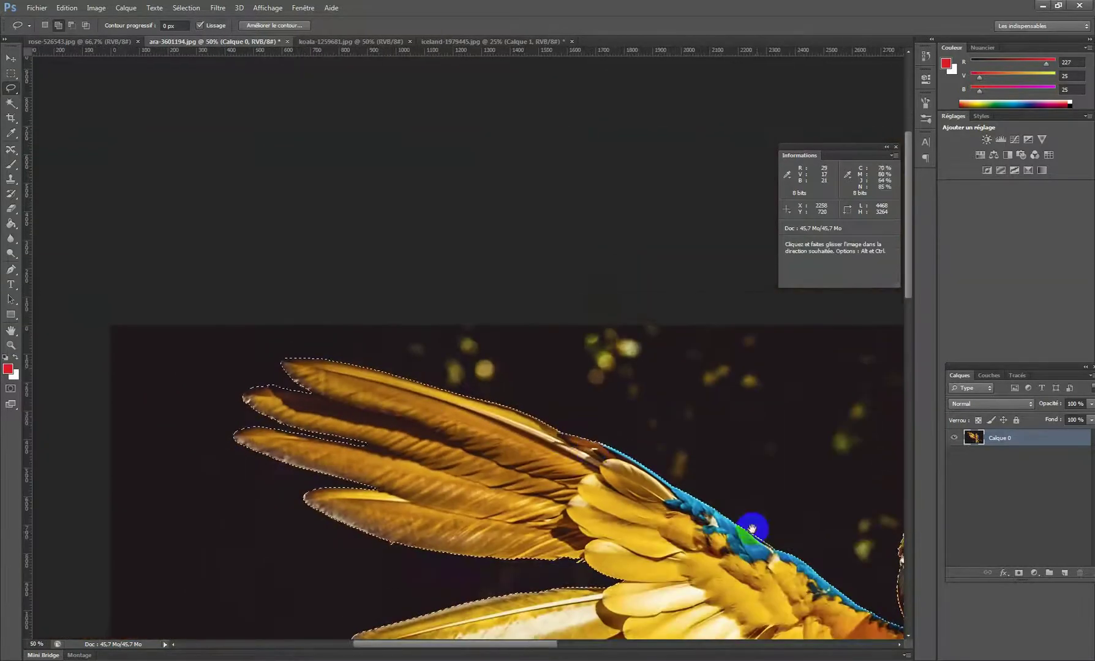
pyautogui.moveTo(753, 528); pyautogui.dragTo(406, 262)
pyautogui.moveTo(712, 421); pyautogui.dragTo(521, 308)
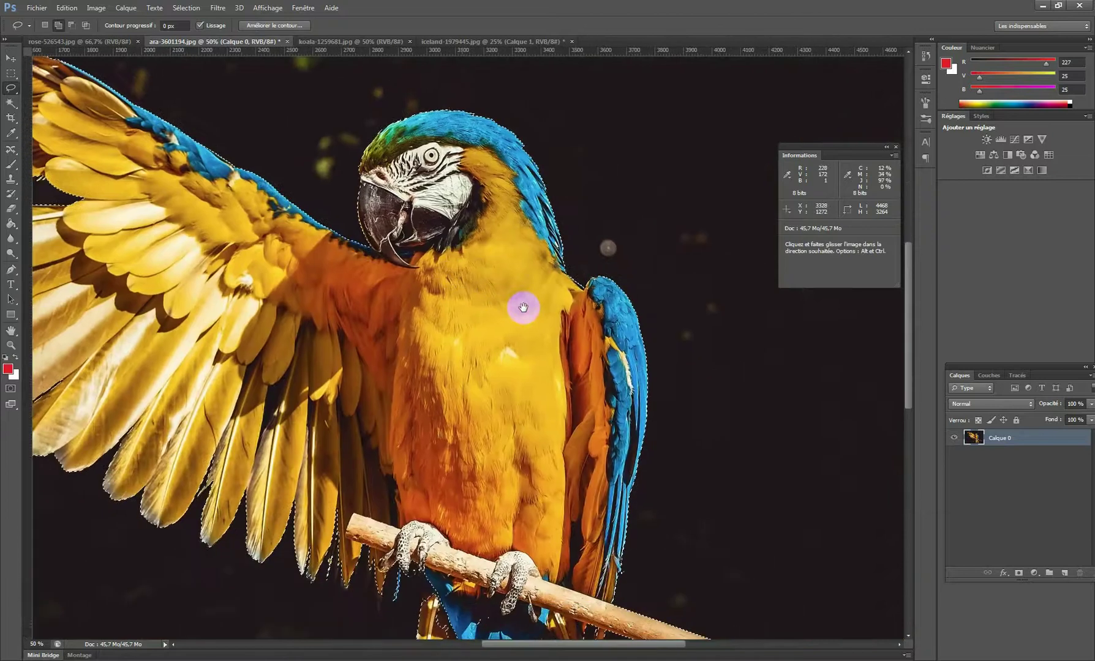
pyautogui.moveTo(559, 430); pyautogui.dragTo(543, 298)
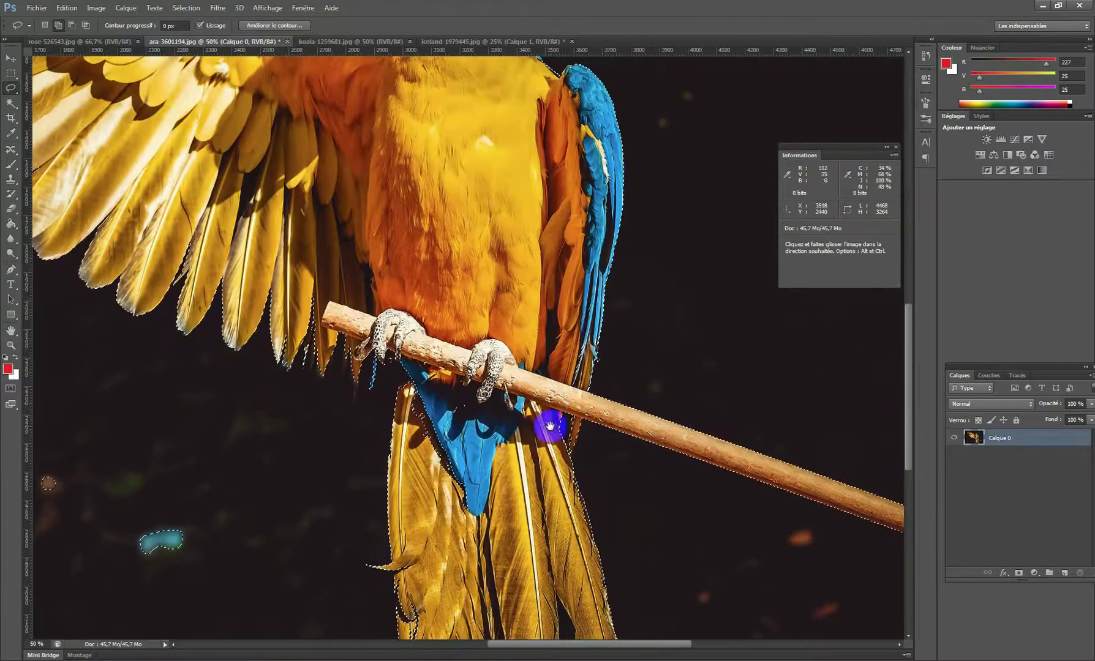
pyautogui.moveTo(547, 427); pyautogui.dragTo(501, 286)
pyautogui.moveTo(447, 381); pyautogui.dragTo(440, 293)
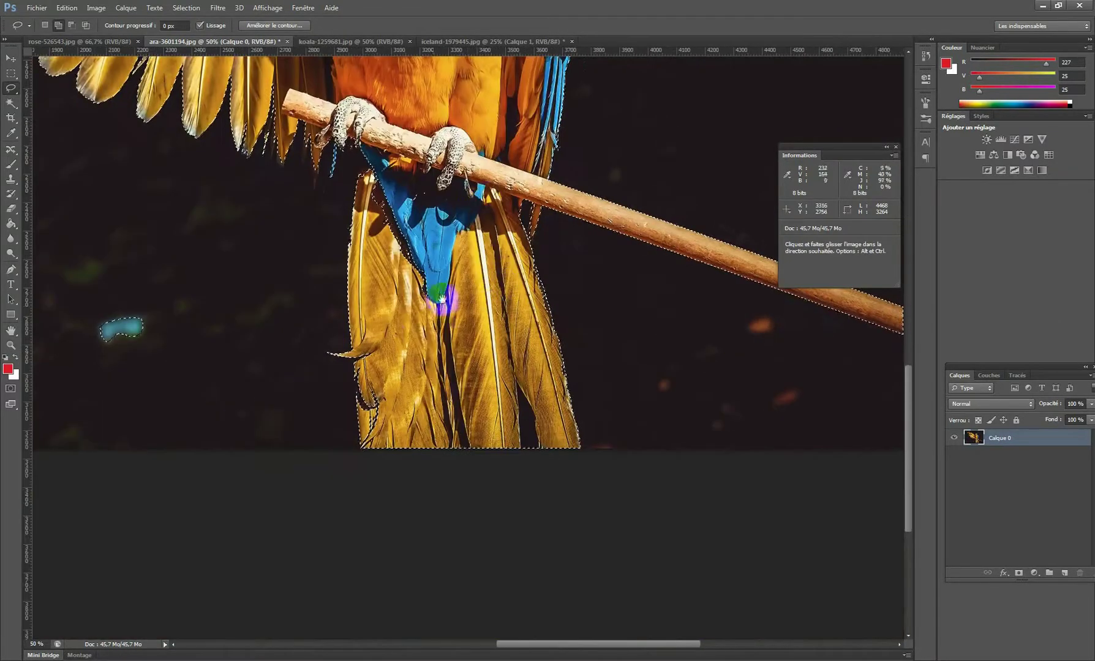
pyautogui.keyDown('alt'); pyautogui.click(248, 328); pyautogui.keyUp('alt')
pyautogui.keyDown('alt'); pyautogui.click(259, 339); pyautogui.keyUp('alt')
pyautogui.keyDown('ctrl'); pyautogui.click(527, 505); pyautogui.keyUp('ctrl')
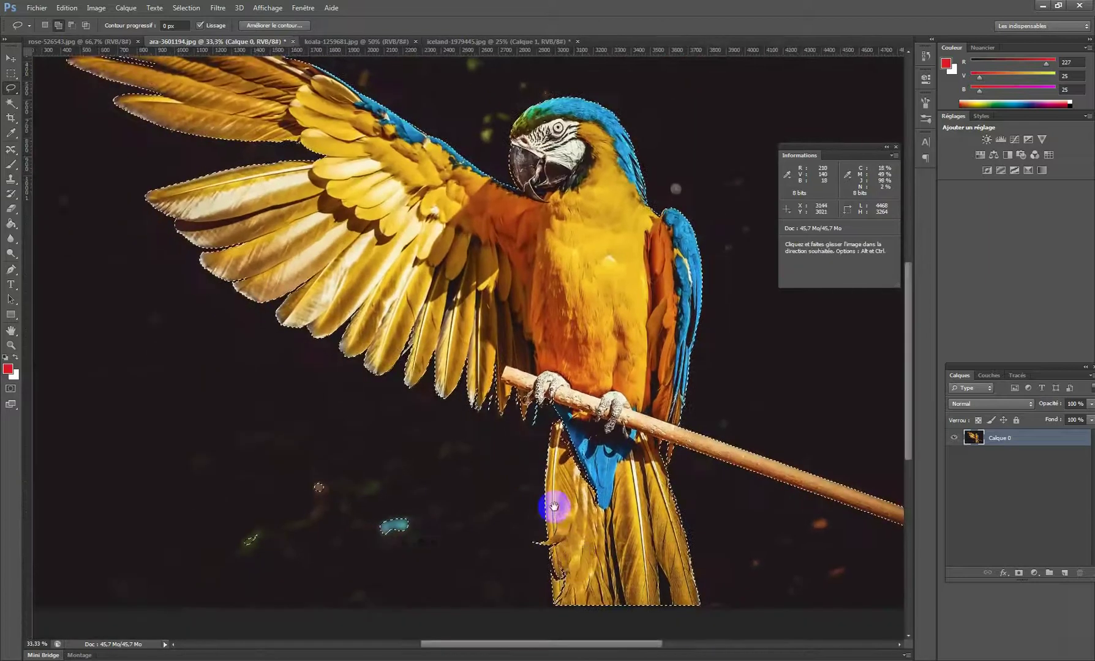
# Step: Add the missed notch along the left edge of the macaw's tail feathers to the selection with the Lasso
pyautogui.moveTo(556, 510); pyautogui.dragTo(486, 388)
pyautogui.keyDown('ctrl'); pyautogui.click(503, 450); pyautogui.keyUp('ctrl')
pyautogui.keyDown('ctrl'); pyautogui.click(503, 451); pyautogui.keyUp('ctrl')
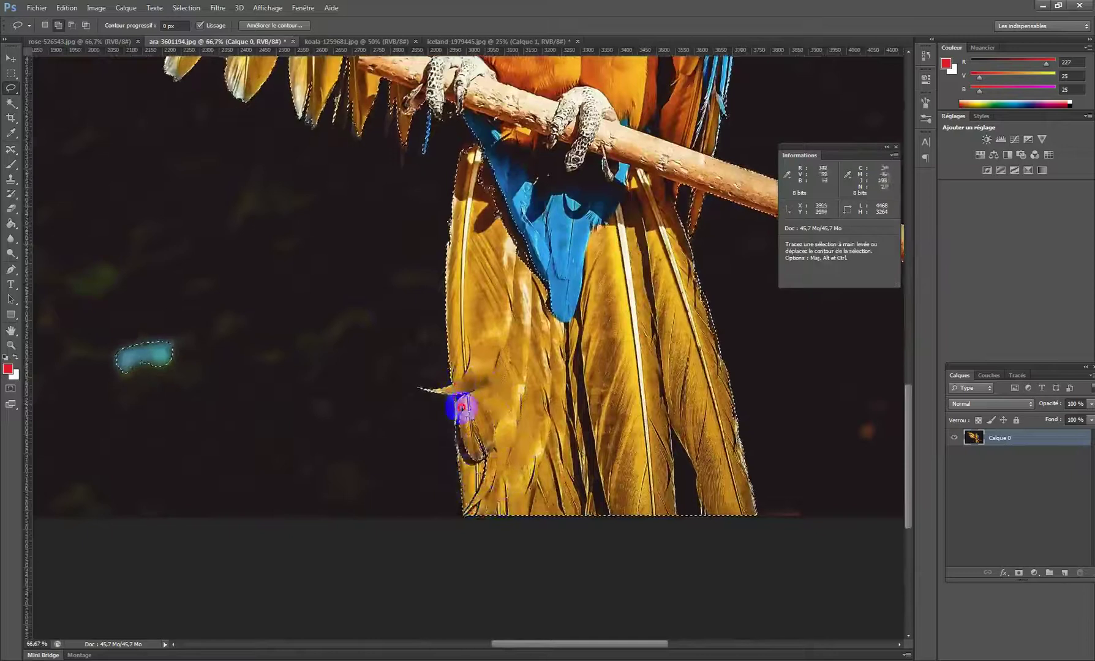
pyautogui.moveTo(495, 390)
pyautogui.mouseDown()
pyautogui.moveTo(659, 410)
pyautogui.moveTo(592, 339)
pyautogui.moveTo(490, 310)
pyautogui.moveTo(536, 257)
pyautogui.mouseUp()
pyautogui.scroll(-1, 536, 257)
# Step: Remove the stray background light spots below the wing from the macaw selection
pyautogui.moveTo(511, 176)
pyautogui.mouseDown()
pyautogui.moveTo(490, 140)
pyautogui.moveTo(483, 169)
pyautogui.moveTo(501, 234)
pyautogui.mouseUp()
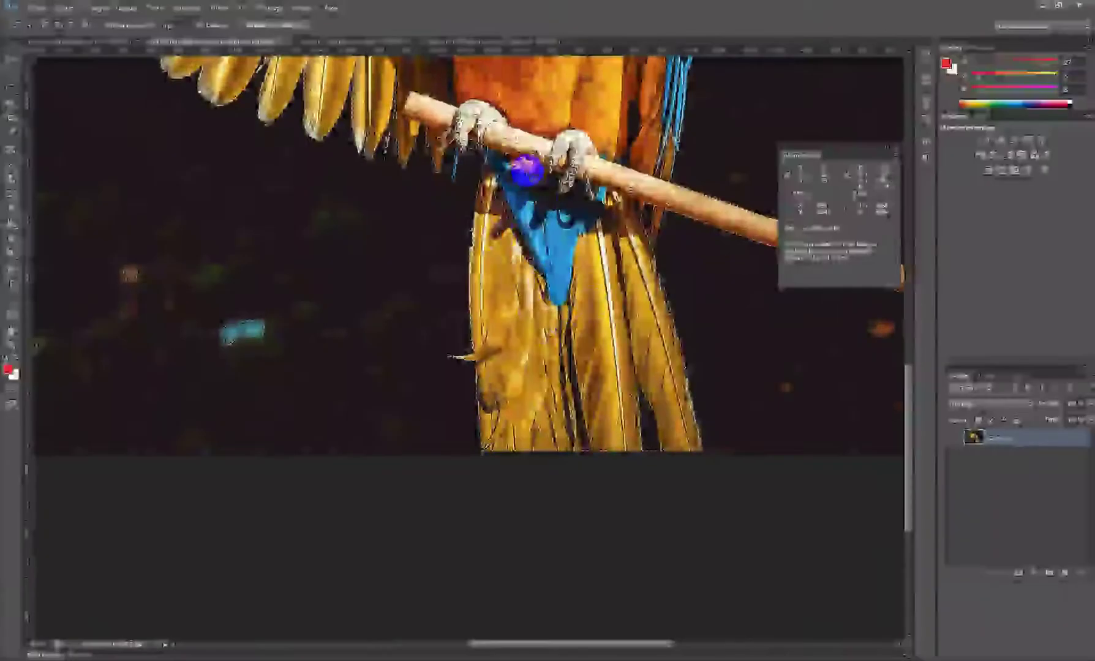
pyautogui.moveTo(526, 171)
pyautogui.mouseDown()
pyautogui.moveTo(494, 152)
pyautogui.moveTo(513, 236)
pyautogui.mouseUp()
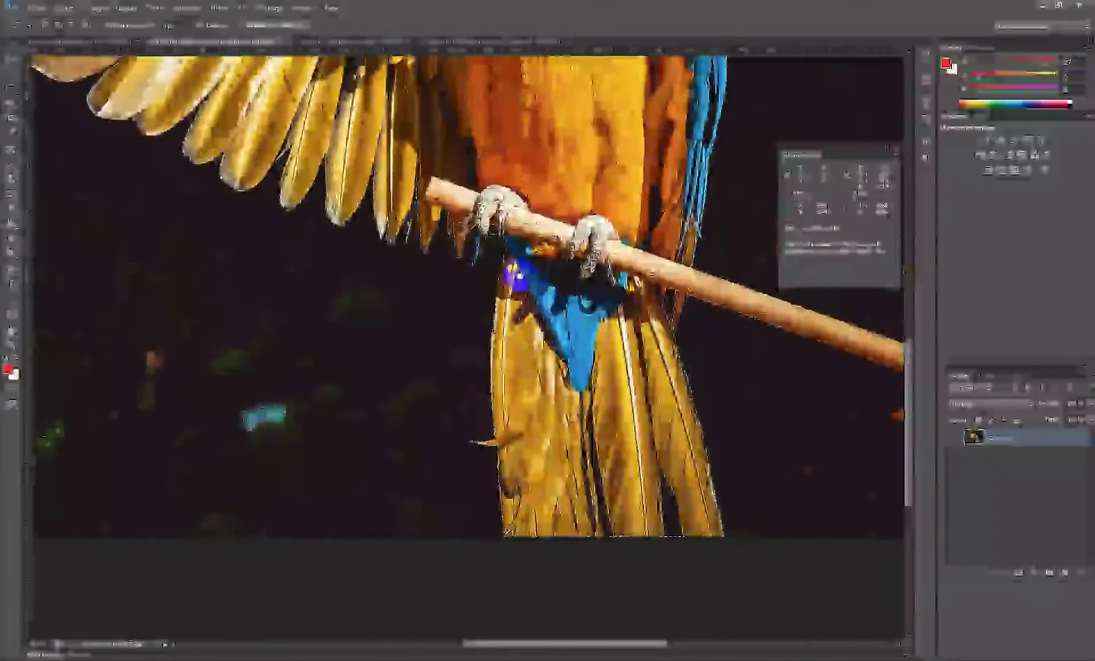
pyautogui.scroll(2, 418, 208)
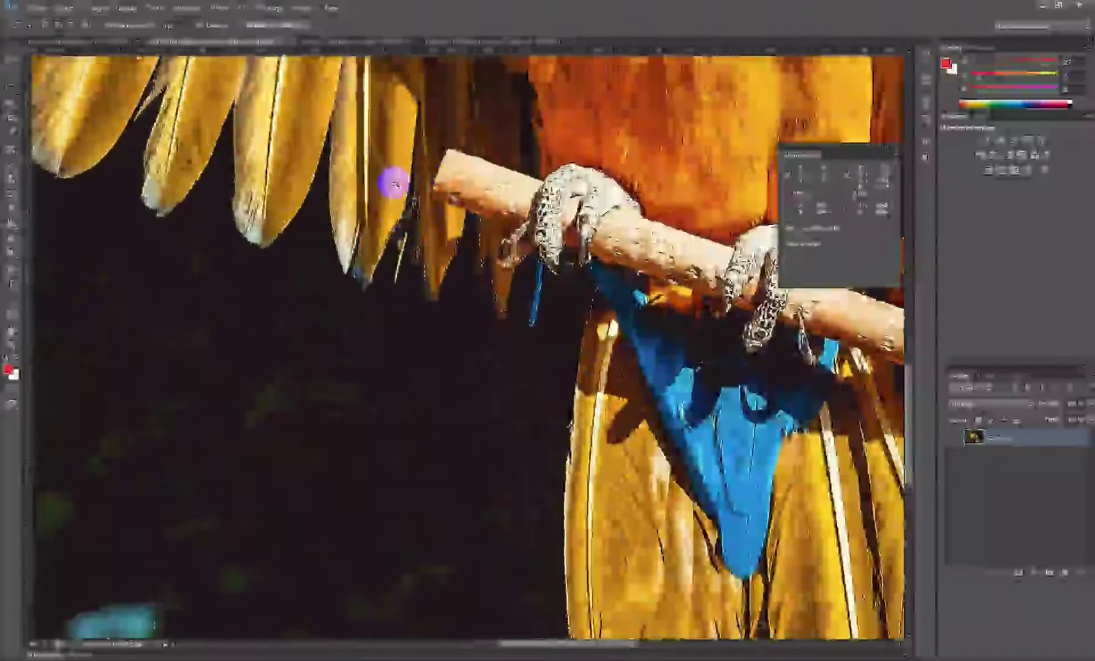
pyautogui.scroll(-2, 391, 181)
pyautogui.scroll(-3, 395, 183)
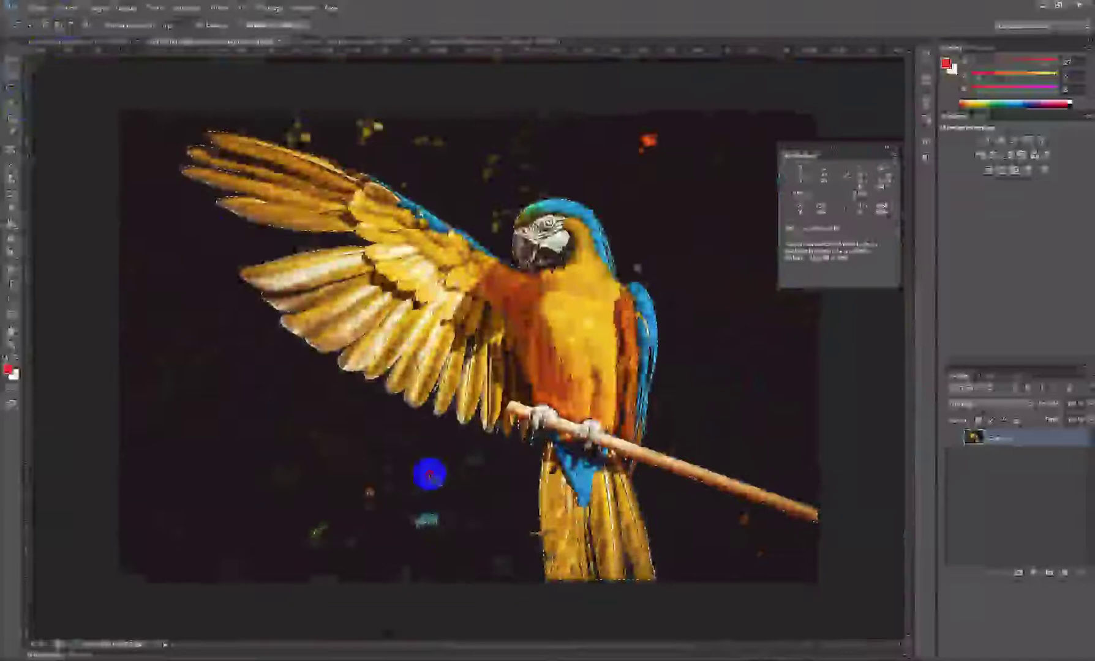
pyautogui.moveTo(429, 472)
pyautogui.mouseDown()
pyautogui.moveTo(310, 553)
pyautogui.moveTo(464, 502)
pyautogui.moveTo(453, 481)
pyautogui.mouseUp()
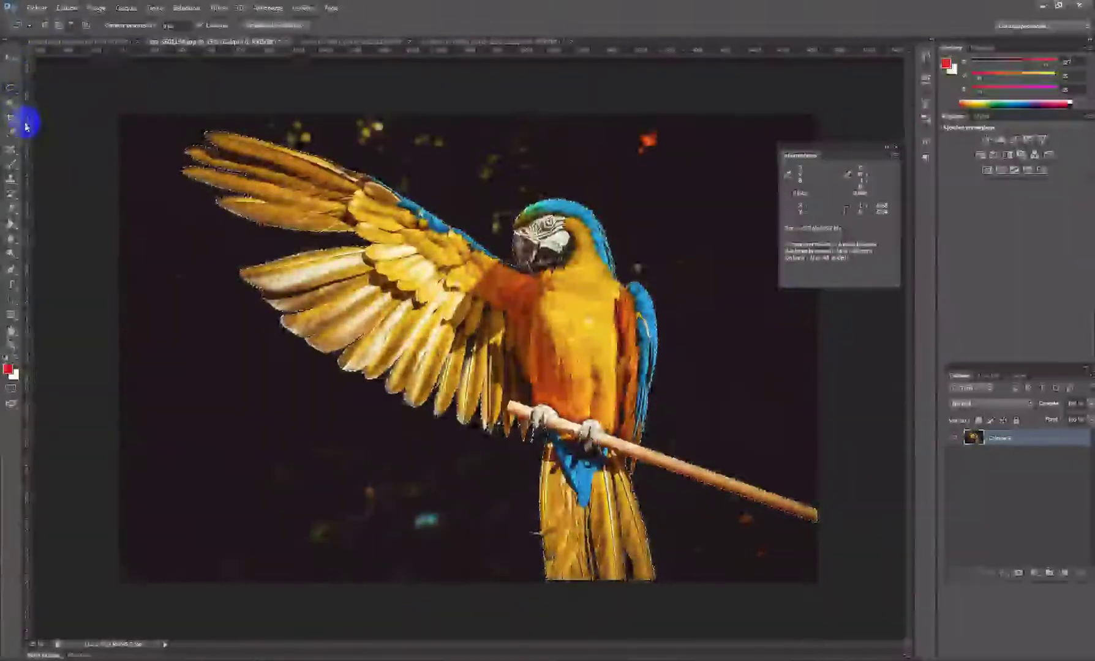
# Step: Contract the finished macaw selection slightly to trim its dark fringe
pyautogui.click(12, 60)
pyautogui.click(187, 7)
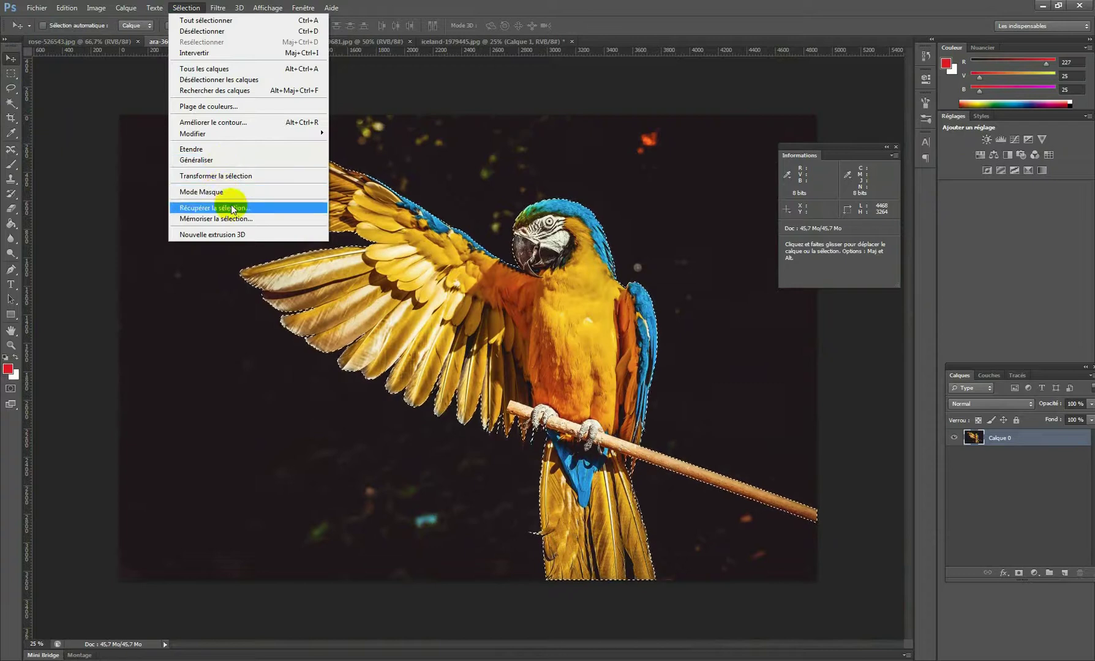
pyautogui.moveTo(222, 135)
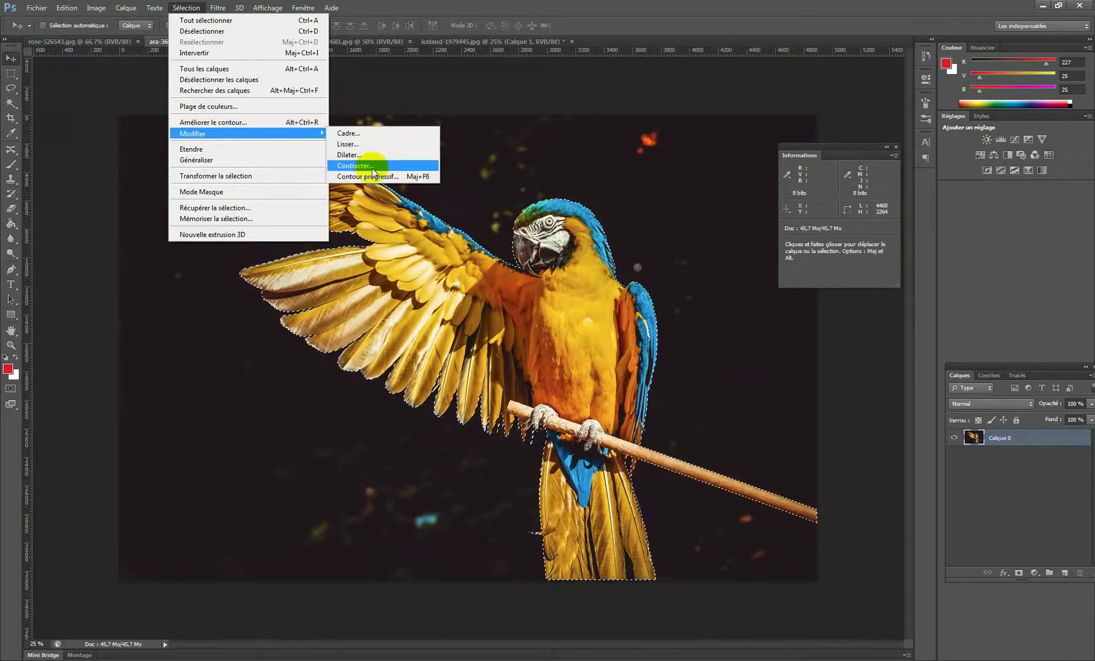
pyautogui.click(367, 166)
pyautogui.press('Return')
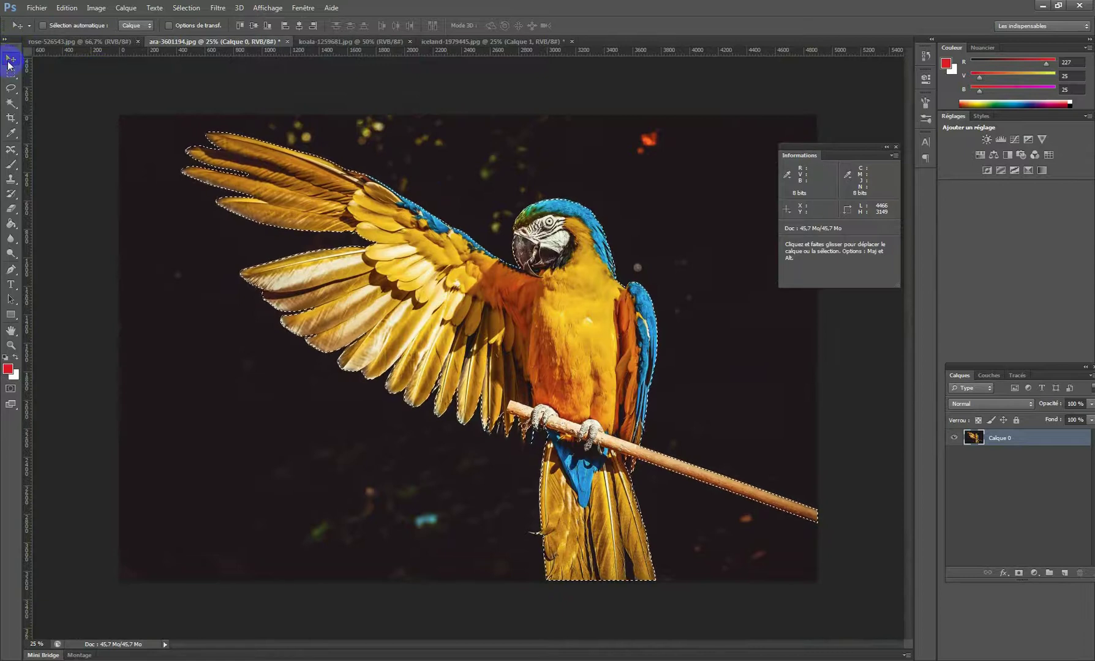
# Step: Copy the selected macaw into iceland-1979445.jpg and scale it down to a small figure in the image's lower right area
pyautogui.moveTo(581, 276); pyautogui.dragTo(503, 331)
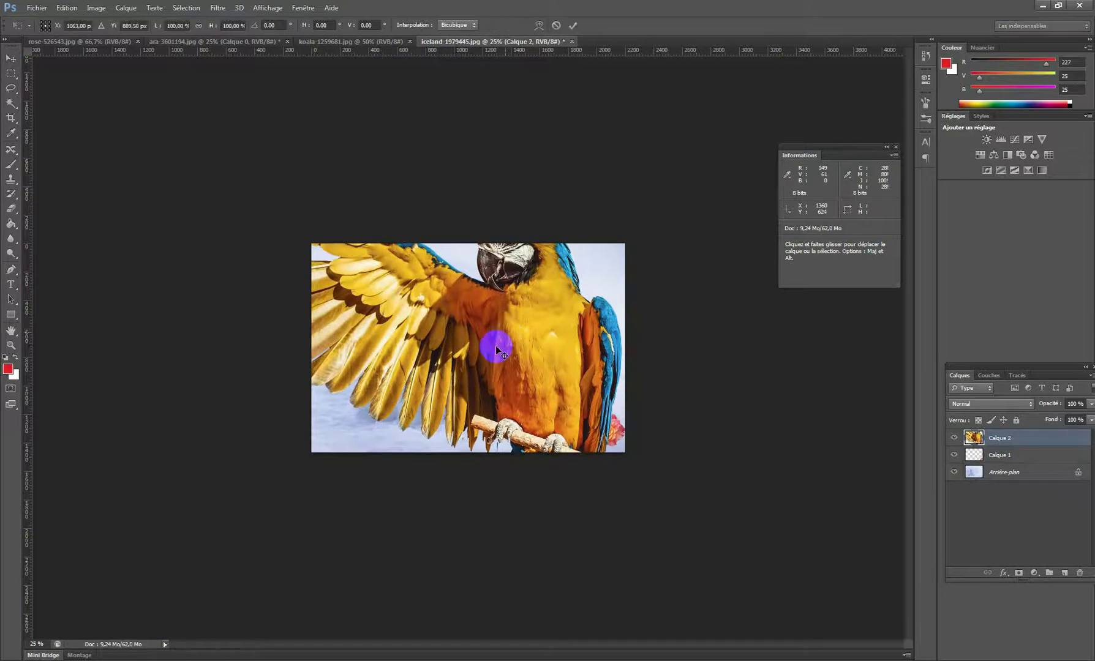
pyautogui.hotkey('ctrl', 't')
pyautogui.moveTo(146, 144); pyautogui.dragTo(667, 513)
pyautogui.moveTo(703, 555); pyautogui.dragTo(518, 418)
pyautogui.press('Return')
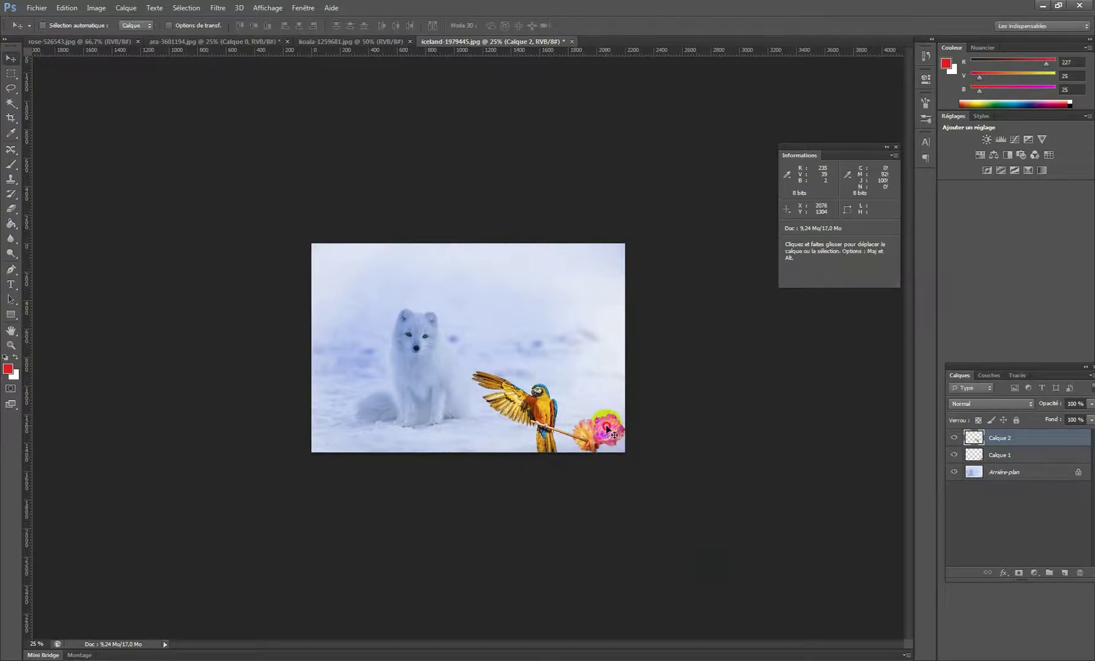
# Step: Move the roses to the lower centre beside the fox and shift the macaw to the image's right edge
pyautogui.moveTo(606, 429); pyautogui.dragTo(506, 436)
pyautogui.moveTo(543, 402); pyautogui.dragTo(585, 406)
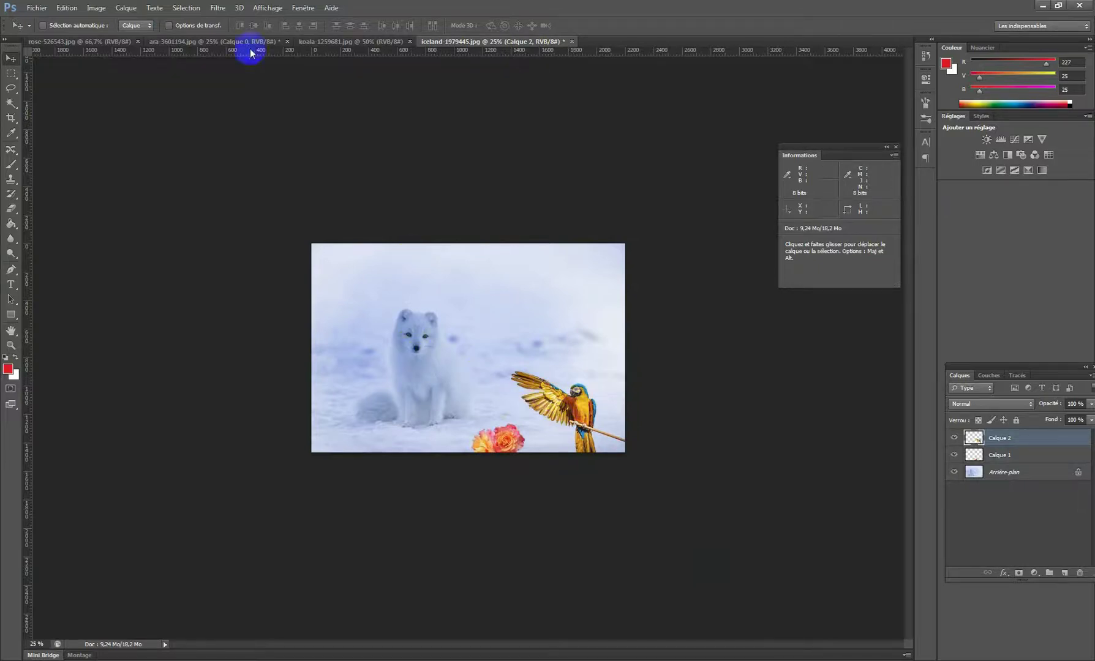
pyautogui.moveTo(498, 442); pyautogui.dragTo(506, 430)
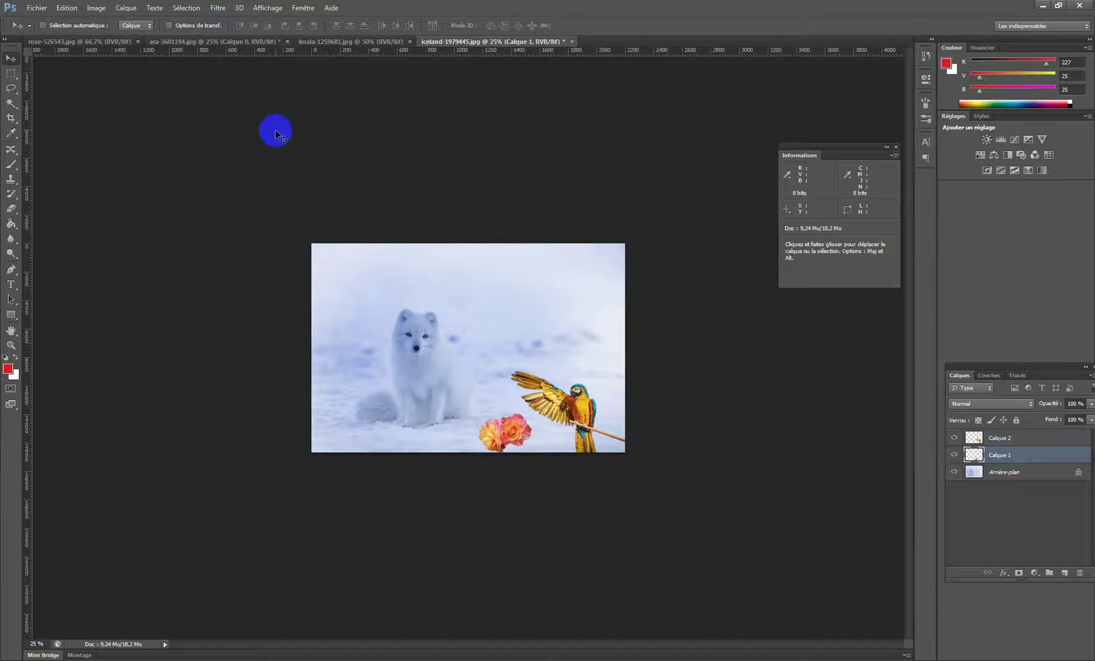
# Step: Deselect the macaw in ara-3601194.jpg and bring up the koala-1259681.jpg image
pyautogui.click(191, 41)
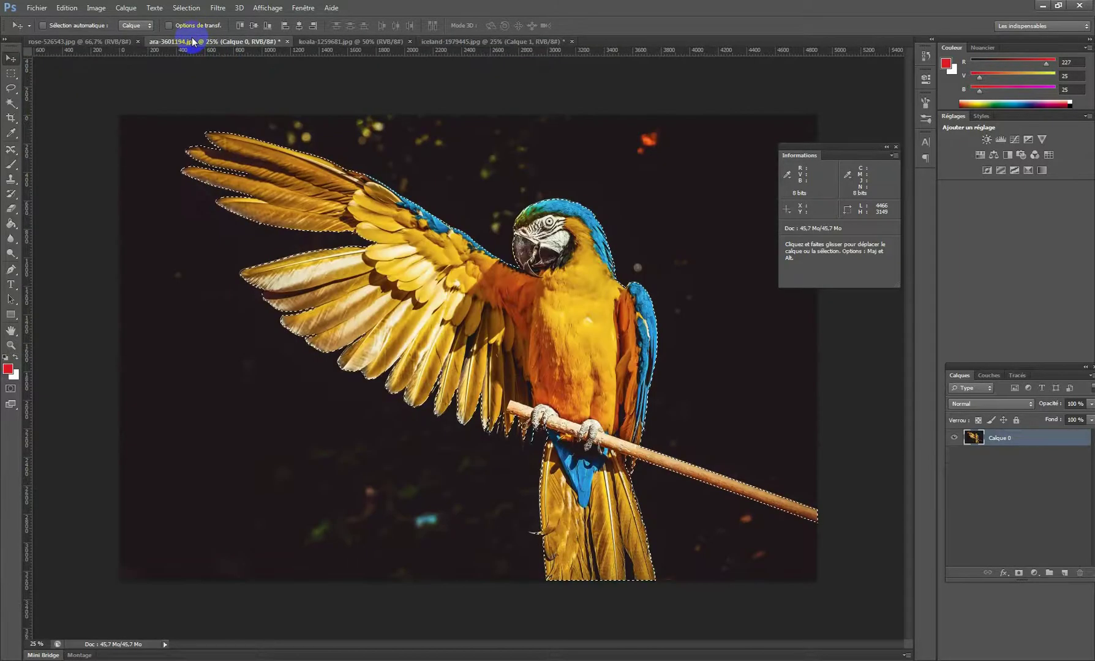
pyautogui.hotkey('ctrl', 'd')
pyautogui.click(365, 41)
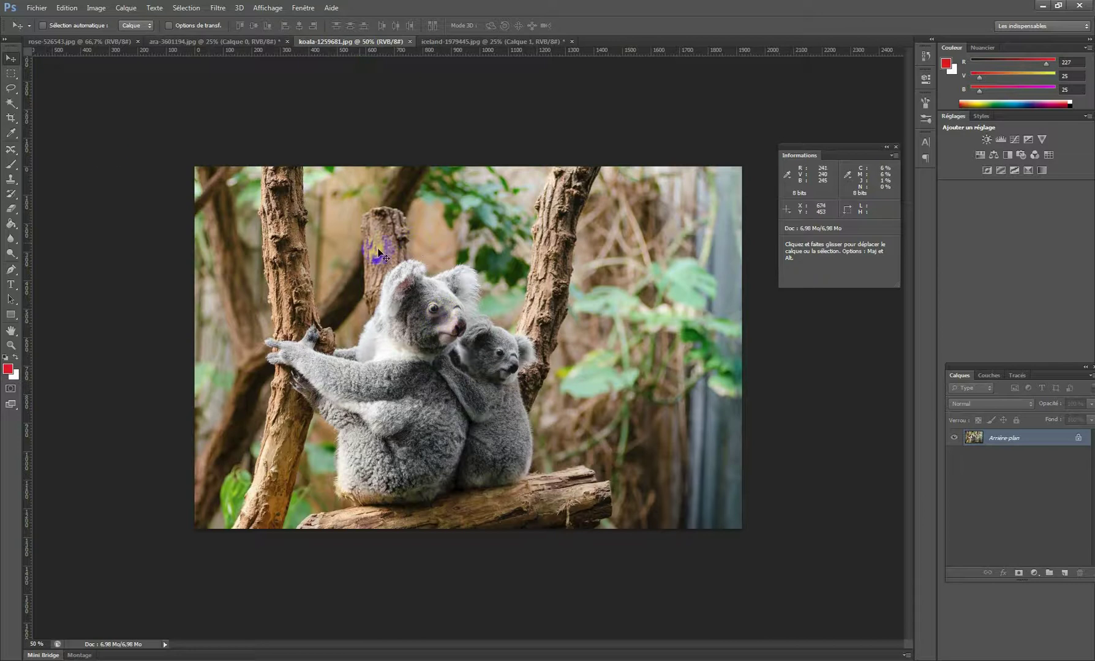
# Step: Start selecting the koalas with the Quick Selection tool, painting from the adult's head across the baby's head and upper body
pyautogui.click(11, 106)
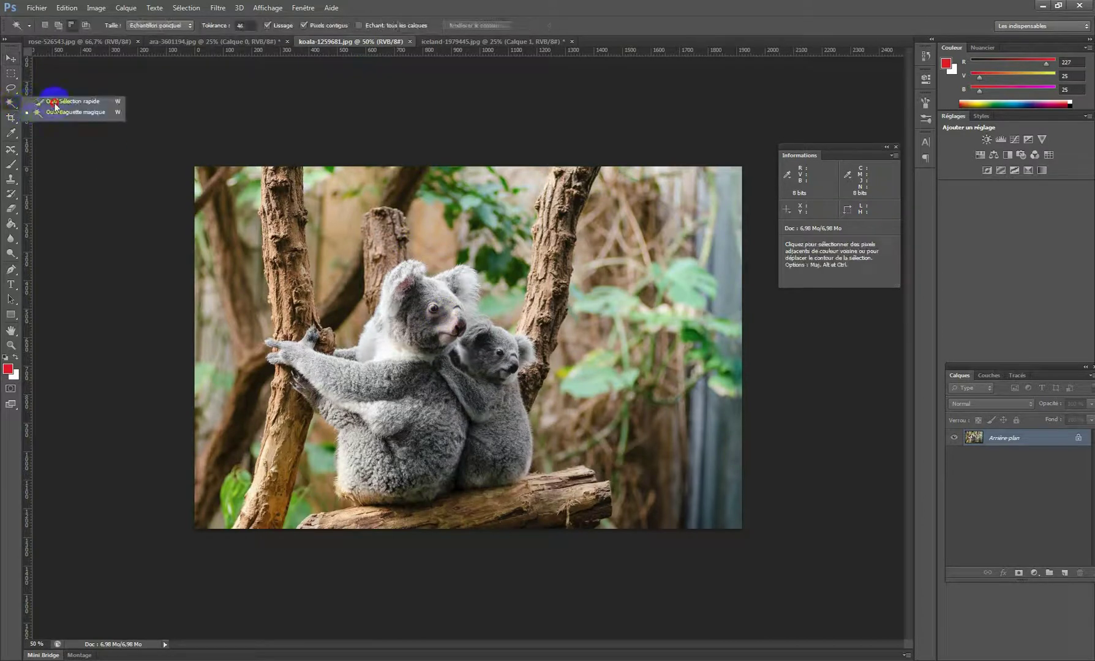
pyautogui.click(72, 101)
pyautogui.keyDown('ctrl'); pyautogui.click(439, 322); pyautogui.keyUp('ctrl')
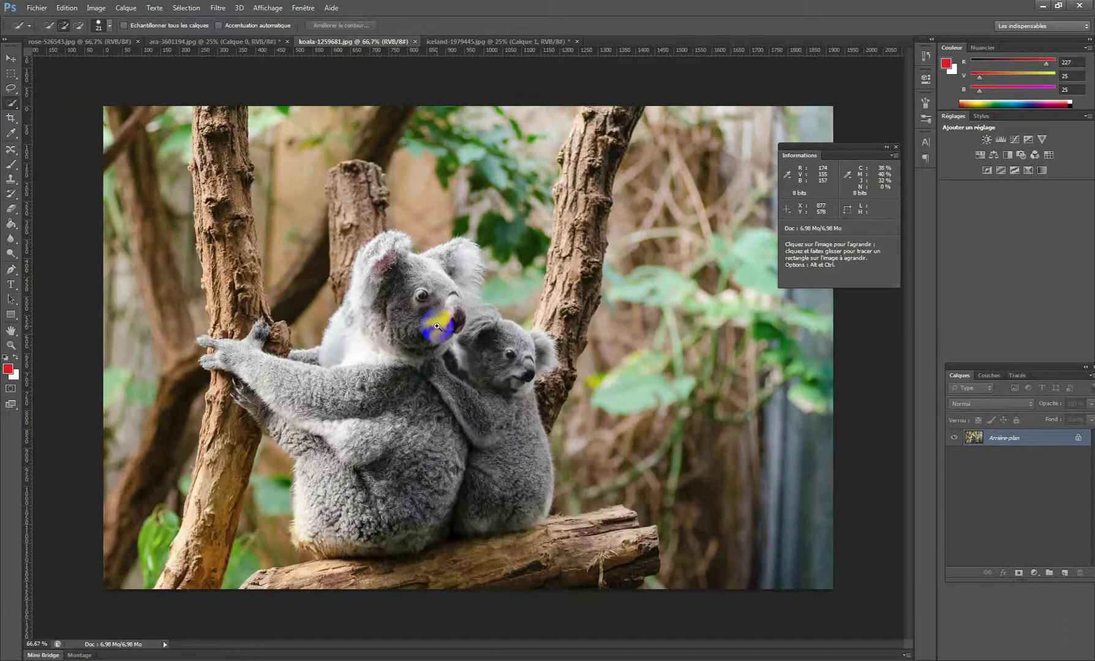
pyautogui.keyDown('ctrl'); pyautogui.click(428, 322); pyautogui.keyUp('ctrl')
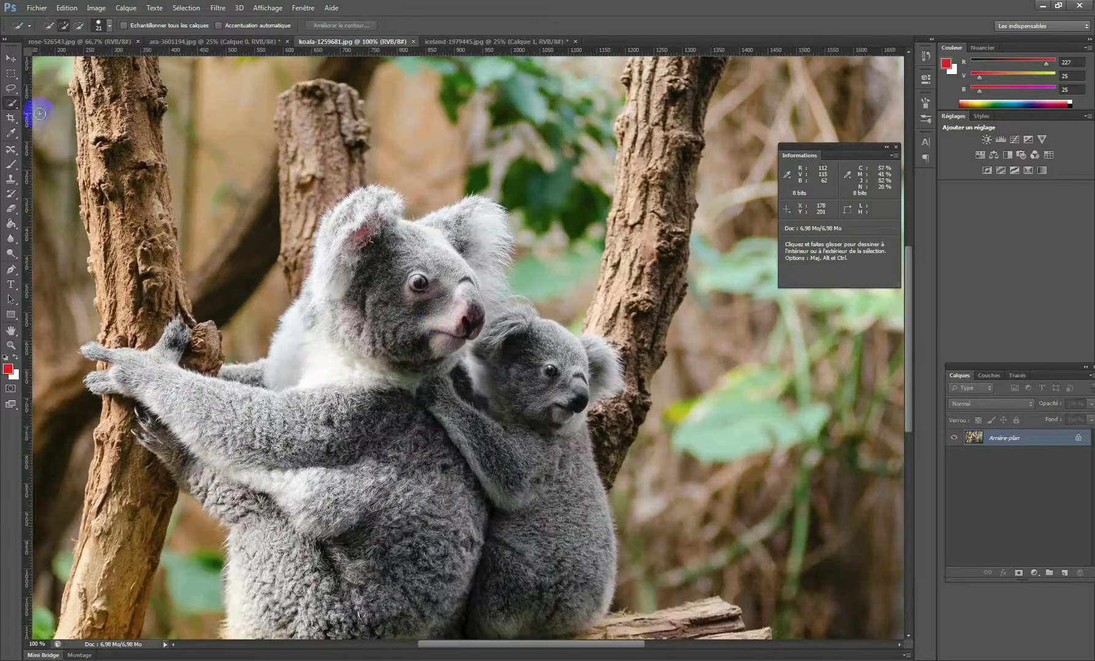
pyautogui.moveTo(415, 244)
pyautogui.mouseDown()
pyautogui.moveTo(455, 233)
pyautogui.moveTo(483, 294)
pyautogui.moveTo(481, 250)
pyautogui.moveTo(482, 274)
pyautogui.moveTo(530, 341)
pyautogui.mouseUp()
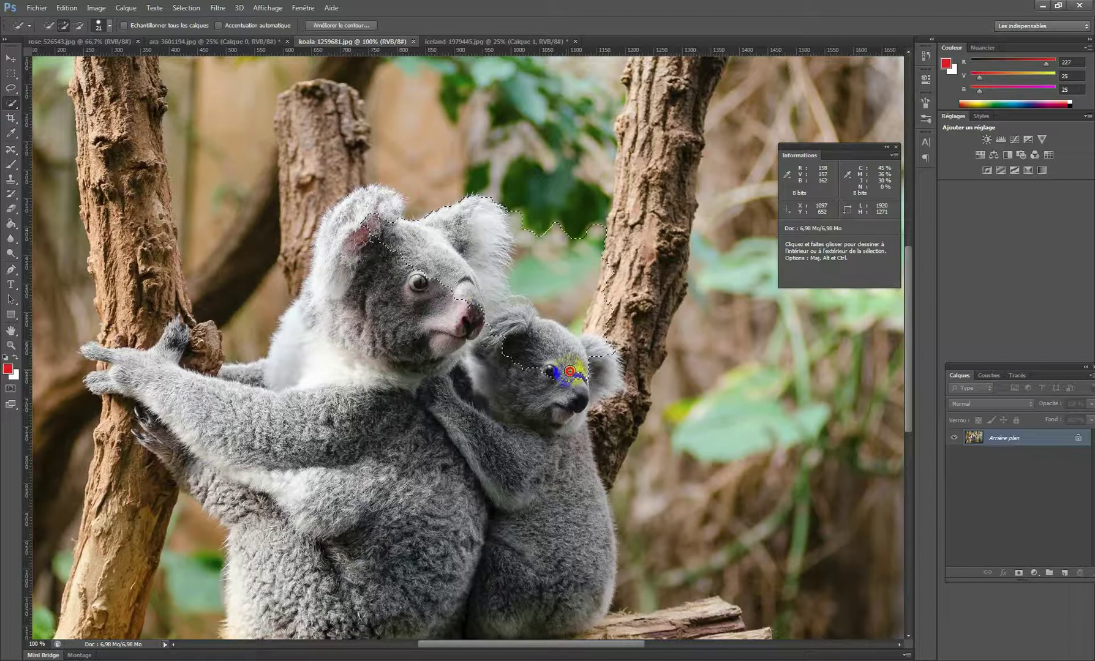
pyautogui.moveTo(585, 377)
pyautogui.mouseDown()
pyautogui.moveTo(567, 407)
pyautogui.moveTo(518, 345)
pyautogui.moveTo(516, 321)
pyautogui.moveTo(551, 359)
pyautogui.mouseUp()
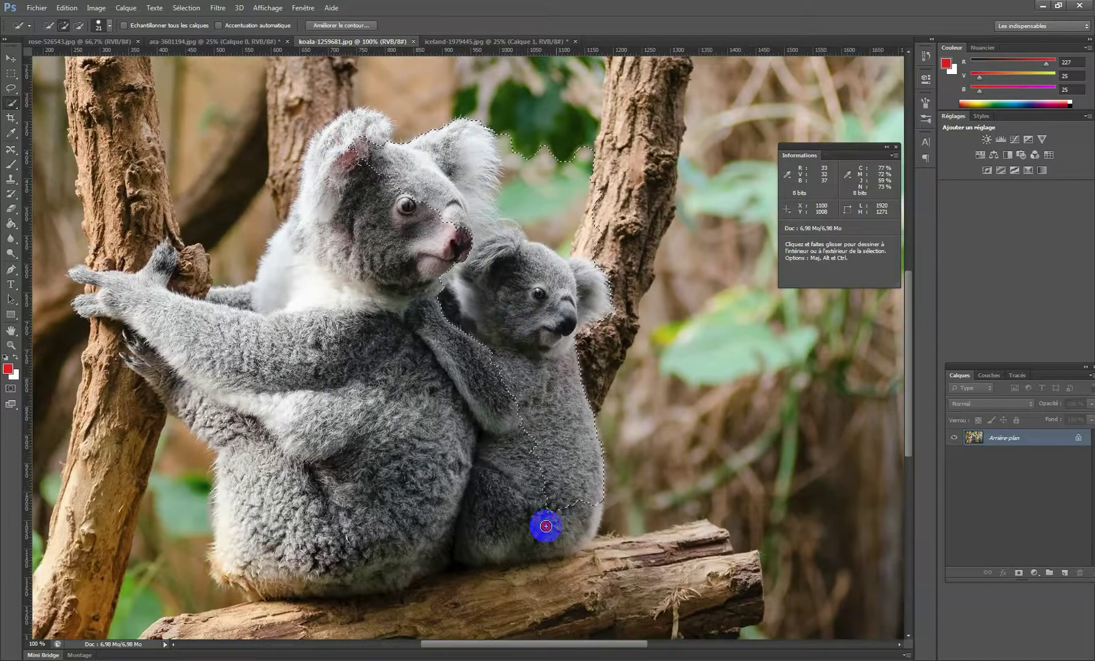
# Step: Extend the quick selection over the baby koala's lower body, the log they sit on and the adult's lower back
pyautogui.moveTo(545, 526)
pyautogui.mouseDown()
pyautogui.moveTo(572, 520)
pyautogui.moveTo(560, 391)
pyautogui.moveTo(562, 415)
pyautogui.mouseUp()
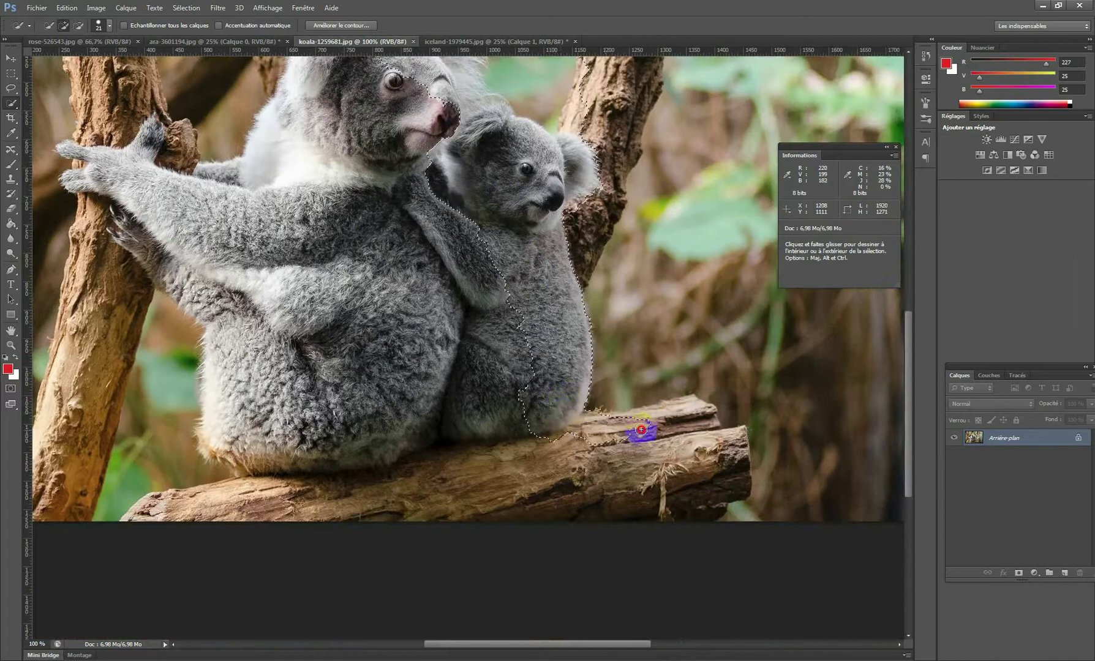
pyautogui.moveTo(691, 424)
pyautogui.mouseDown()
pyautogui.moveTo(691, 408)
pyautogui.moveTo(643, 429)
pyautogui.mouseUp()
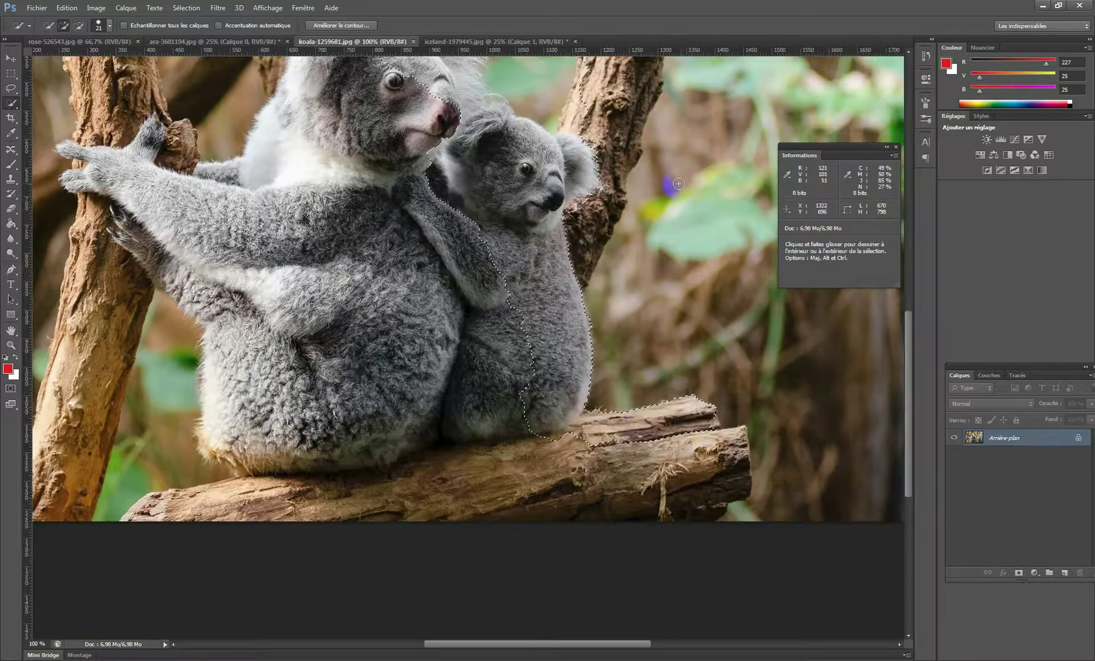
pyautogui.moveTo(731, 481)
pyautogui.mouseDown()
pyautogui.moveTo(704, 480)
pyautogui.moveTo(706, 421)
pyautogui.mouseUp()
pyautogui.moveTo(572, 467)
pyautogui.mouseDown()
pyautogui.moveTo(156, 507)
pyautogui.moveTo(147, 518)
pyautogui.moveTo(296, 476)
pyautogui.moveTo(224, 420)
pyautogui.mouseUp()
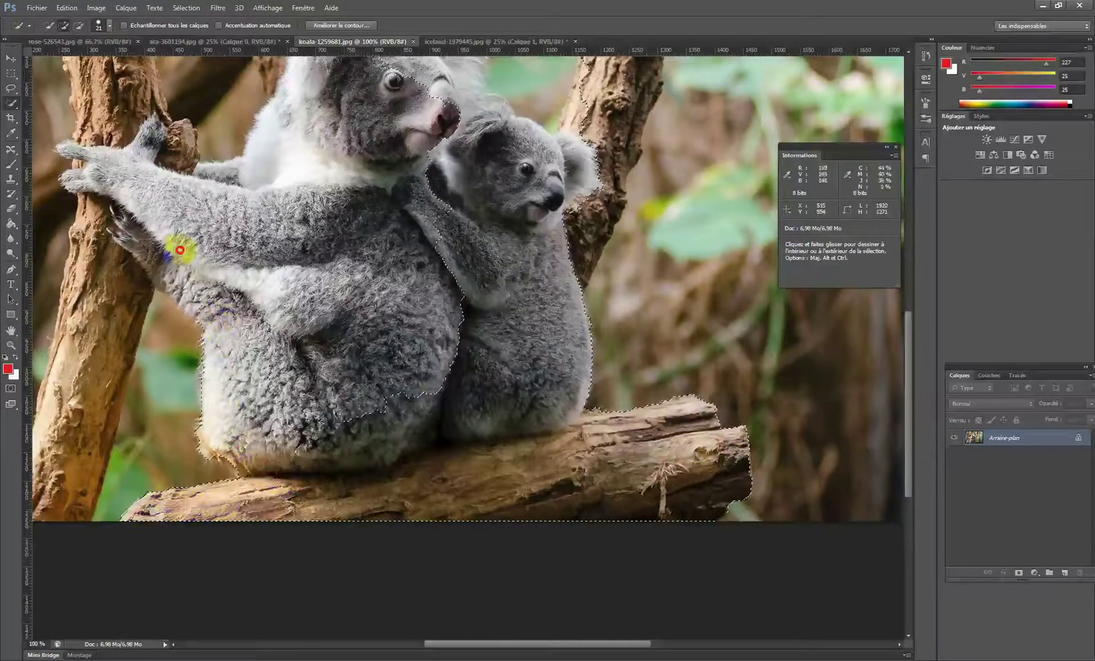
# Step: Extend the quick selection over the adult koala's arms, torso and paws gripping the tree trunk
pyautogui.moveTo(173, 238)
pyautogui.mouseDown()
pyautogui.moveTo(207, 308)
pyautogui.moveTo(142, 259)
pyautogui.moveTo(217, 253)
pyautogui.mouseUp()
pyautogui.moveTo(374, 223); pyautogui.dragTo(396, 207)
pyautogui.press('space')
pyautogui.moveTo(331, 169)
pyautogui.mouseDown()
pyautogui.moveTo(404, 277)
pyautogui.moveTo(411, 323)
pyautogui.mouseUp()
pyautogui.moveTo(418, 346); pyautogui.dragTo(407, 419)
pyautogui.moveTo(366, 308)
pyautogui.mouseDown()
pyautogui.moveTo(391, 232)
pyautogui.moveTo(318, 338)
pyautogui.moveTo(233, 306)
pyautogui.moveTo(260, 300)
pyautogui.mouseUp()
pyautogui.press('space')
pyautogui.moveTo(210, 250); pyautogui.dragTo(286, 389)
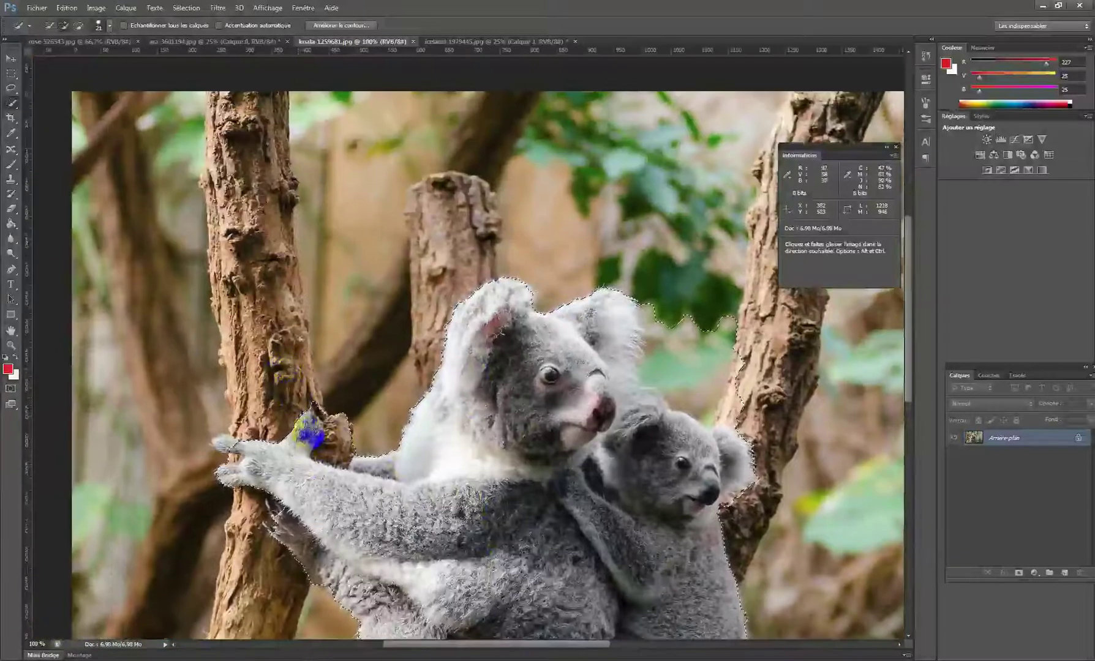
# Step: Add the tree trunk held by the adult koala to the quick selection, from the image's upper edge to its base
pyautogui.keyDown('alt'); pyautogui.click(284, 439); pyautogui.keyUp('alt')
pyautogui.moveTo(232, 123); pyautogui.dragTo(224, 259)
pyautogui.moveTo(257, 356); pyautogui.dragTo(279, 351)
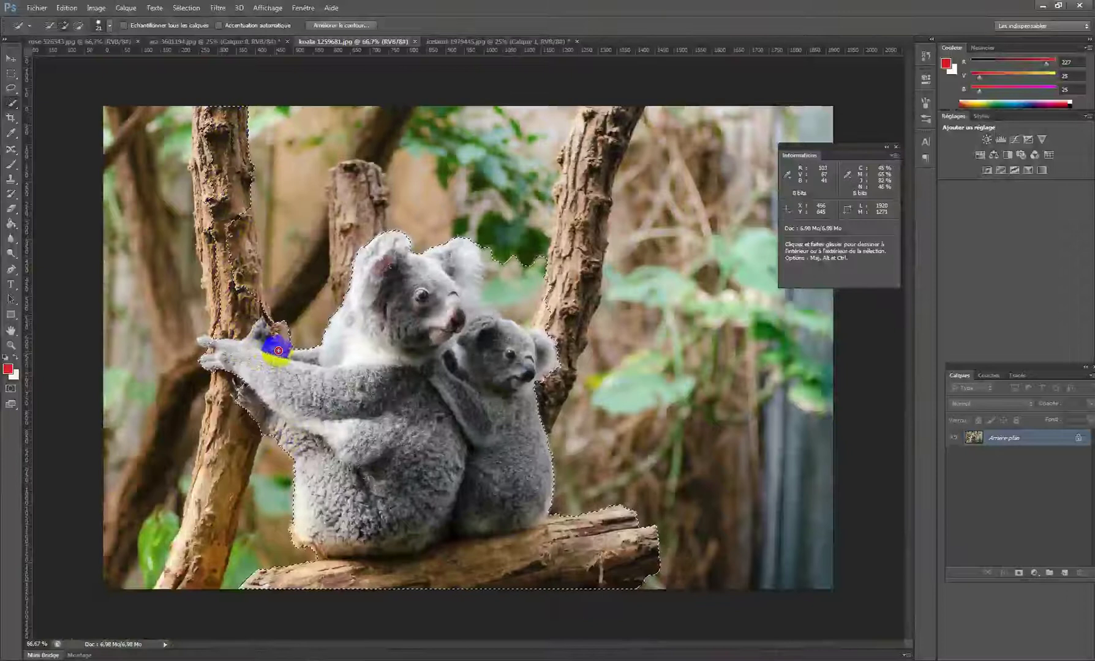
pyautogui.moveTo(233, 262)
pyautogui.mouseDown()
pyautogui.moveTo(230, 214)
pyautogui.moveTo(245, 224)
pyautogui.moveTo(249, 257)
pyautogui.mouseUp()
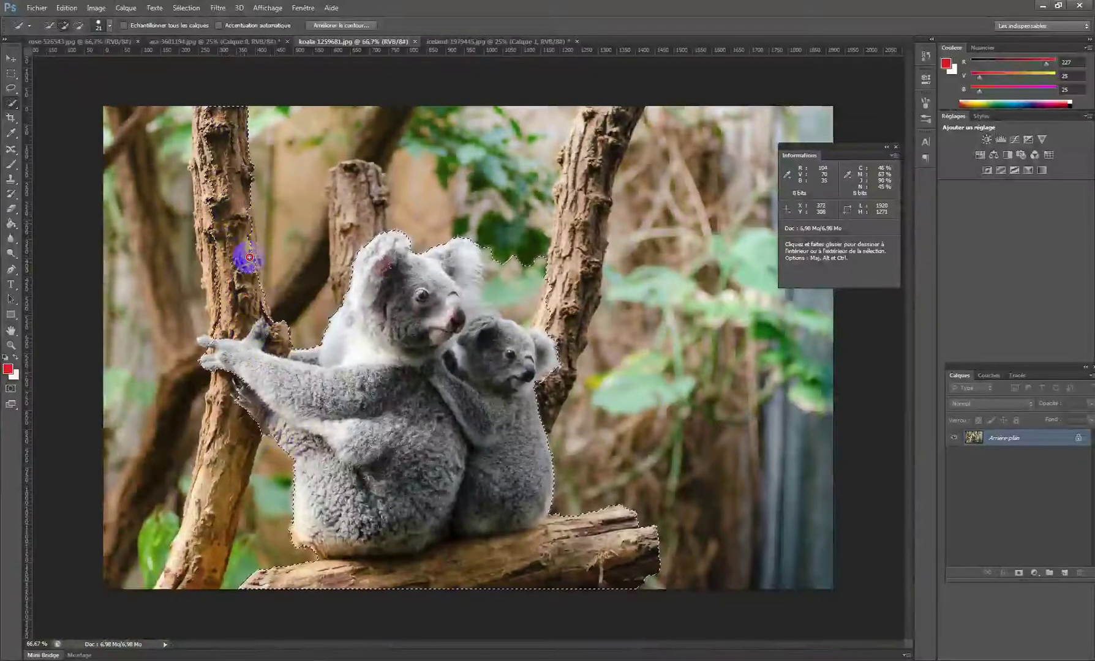
pyautogui.moveTo(212, 172); pyautogui.dragTo(209, 114)
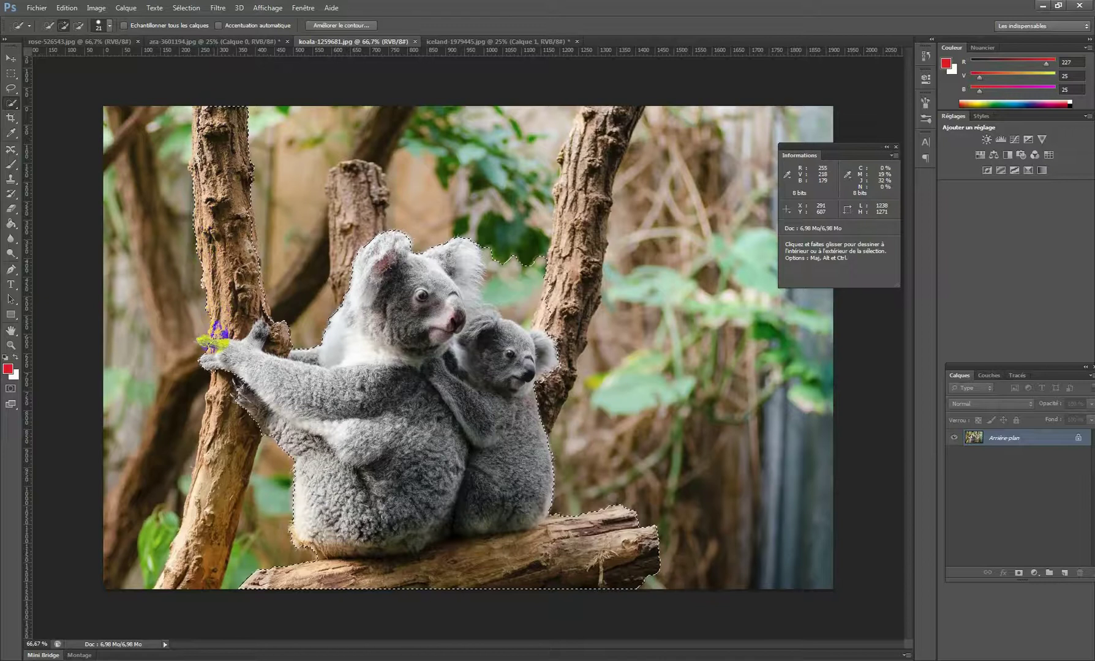
pyautogui.moveTo(212, 335); pyautogui.dragTo(221, 389)
pyautogui.moveTo(219, 496); pyautogui.dragTo(187, 559)
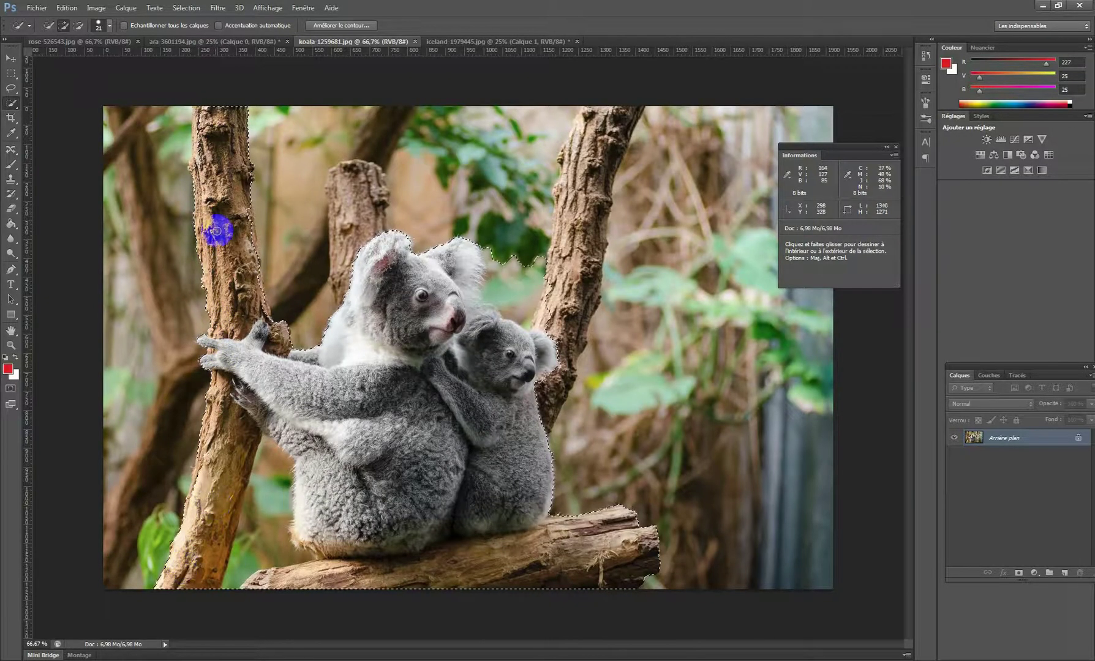
pyautogui.moveTo(216, 231)
pyautogui.mouseDown()
pyautogui.moveTo(212, 120)
pyautogui.moveTo(198, 100)
pyautogui.moveTo(207, 136)
pyautogui.mouseUp()
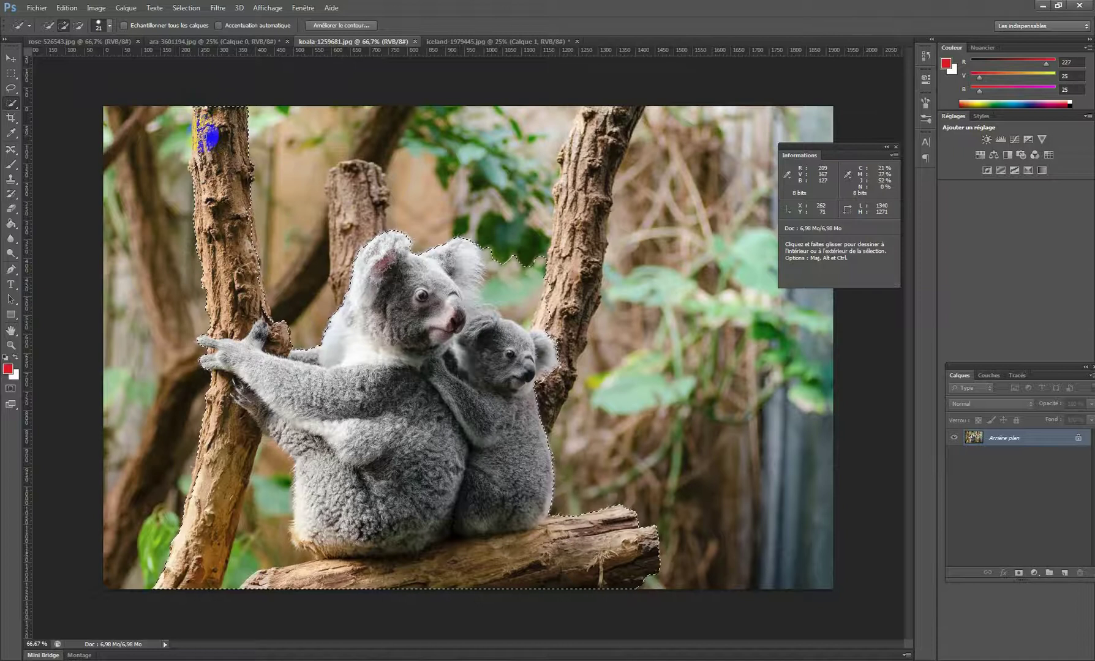
# Step: Refine the quick selection along both bark edges of the held trunk and around its base
pyautogui.keyDown('ctrl'); pyautogui.click(206, 152); pyautogui.keyUp('ctrl')
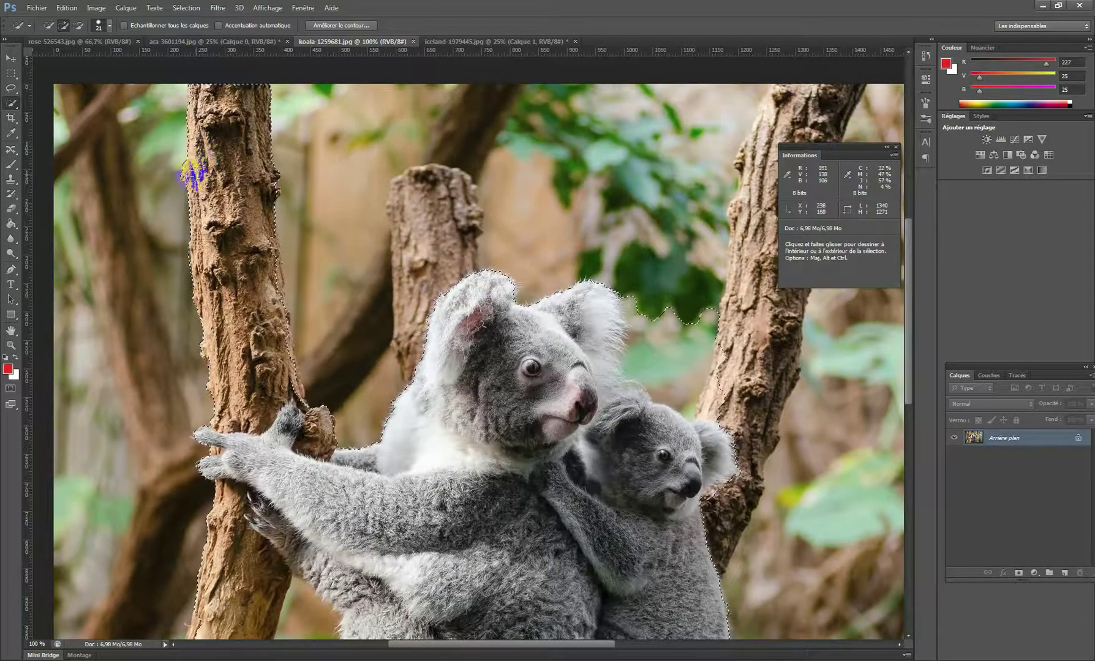
pyautogui.moveTo(192, 94); pyautogui.dragTo(229, 121)
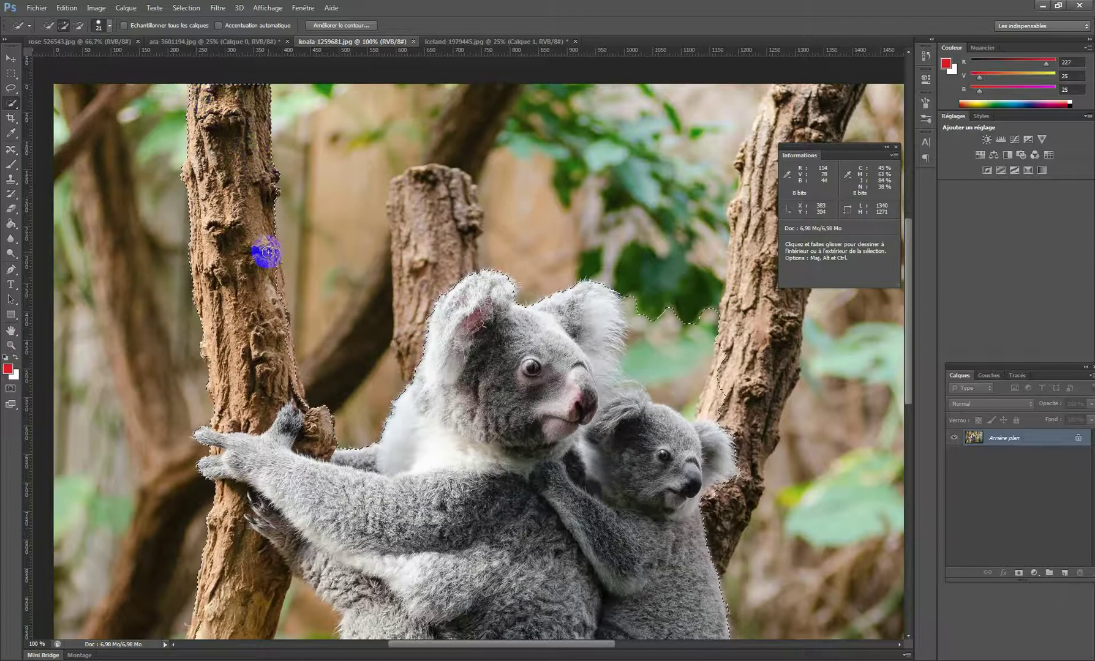
pyautogui.moveTo(268, 252); pyautogui.dragTo(272, 275)
pyautogui.moveTo(280, 329); pyautogui.dragTo(285, 360)
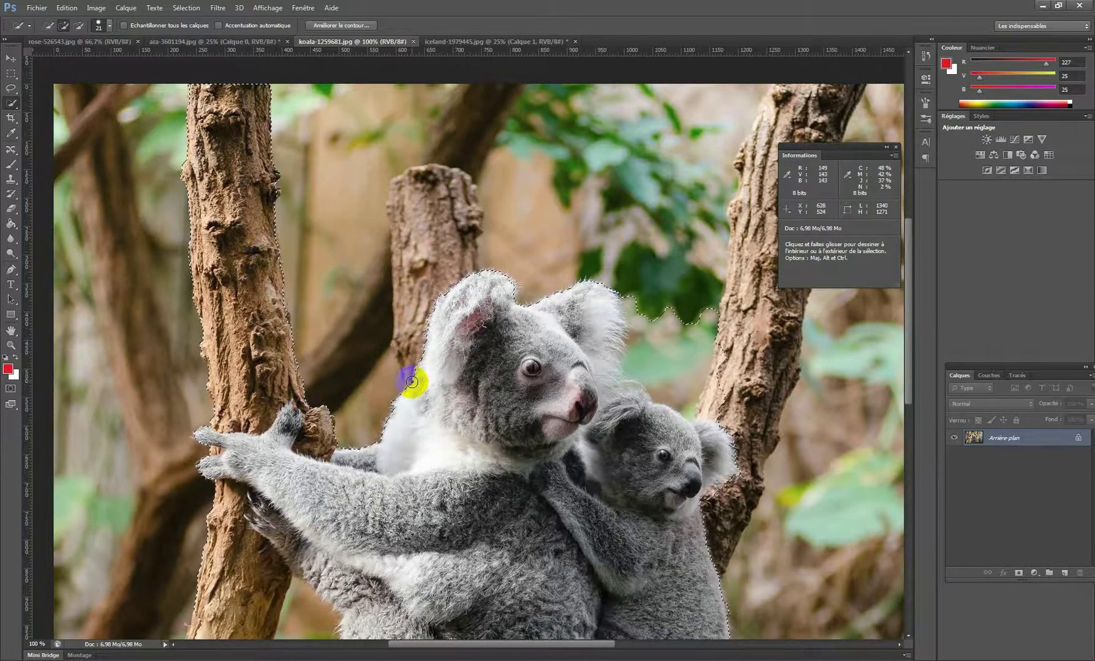
pyautogui.keyDown('ctrl'); pyautogui.keyDown('alt'); pyautogui.click(433, 446); pyautogui.keyUp('alt'); pyautogui.keyUp('ctrl')
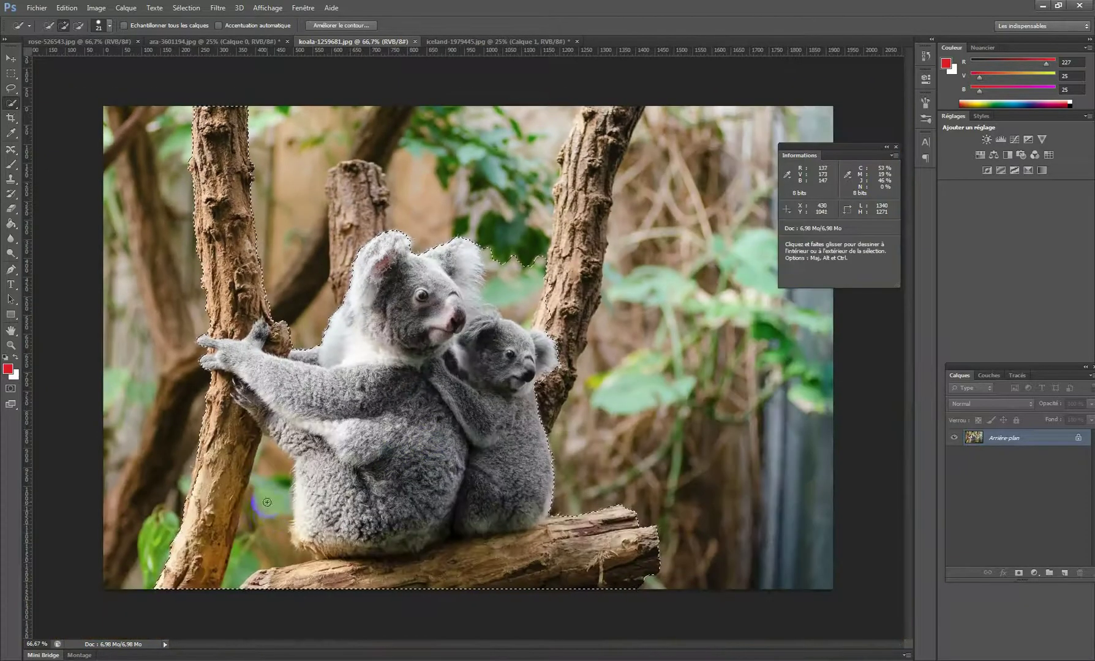
pyautogui.moveTo(229, 591); pyautogui.dragTo(256, 549)
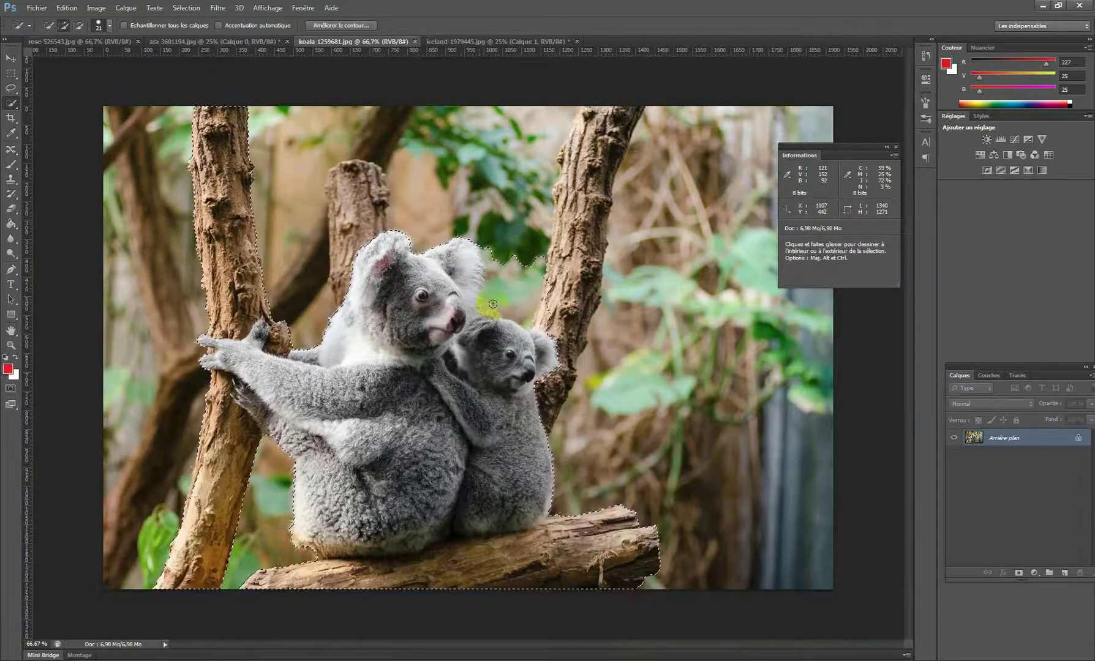
# Step: Subtract the leafy background between the koalas' heads and the stray bark around the baby's ear from the selection
pyautogui.moveTo(519, 247); pyautogui.dragTo(522, 284)
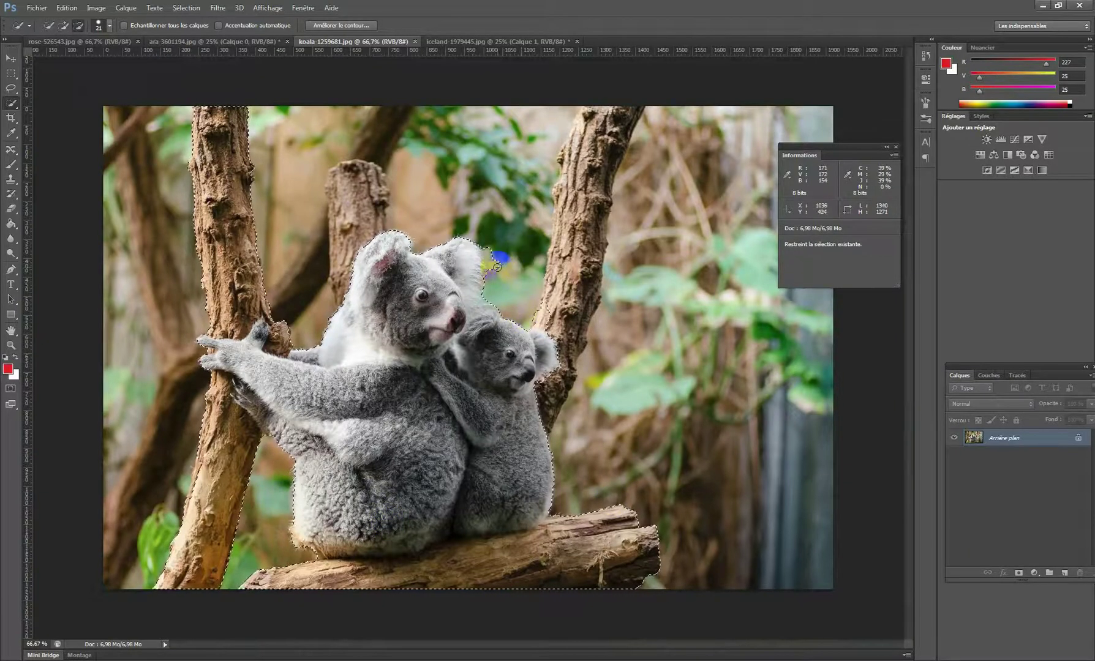
pyautogui.keyDown('alt'); pyautogui.click(541, 314); pyautogui.keyUp('alt')
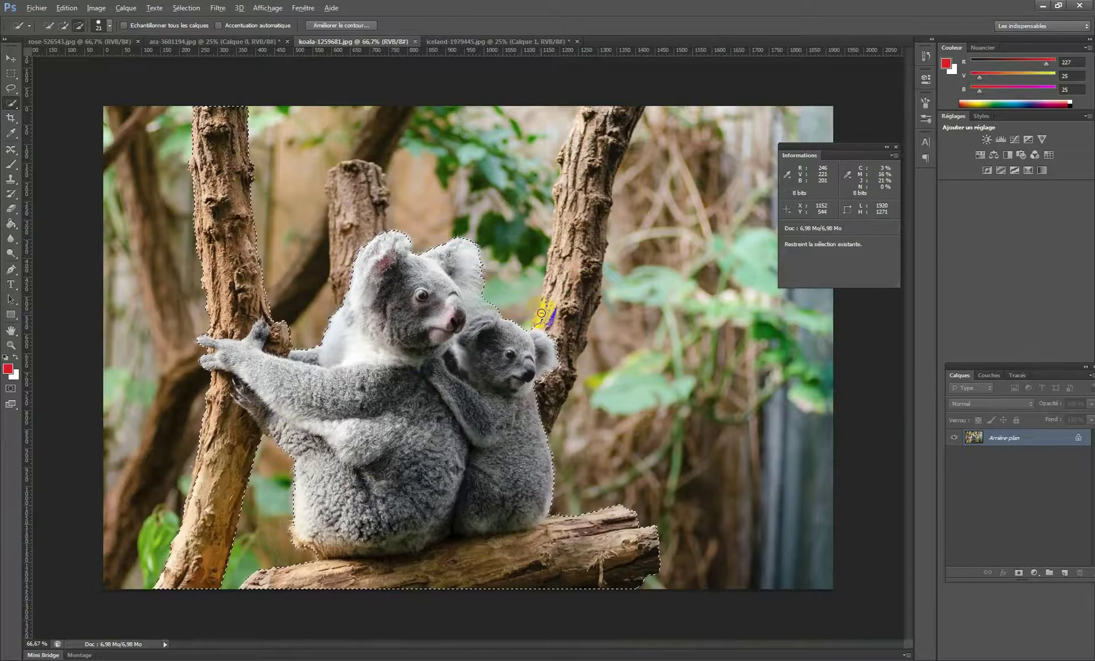
pyautogui.keyDown('alt'); pyautogui.click(564, 362); pyautogui.keyUp('alt')
pyautogui.keyDown('alt'); pyautogui.click(545, 380); pyautogui.keyUp('alt')
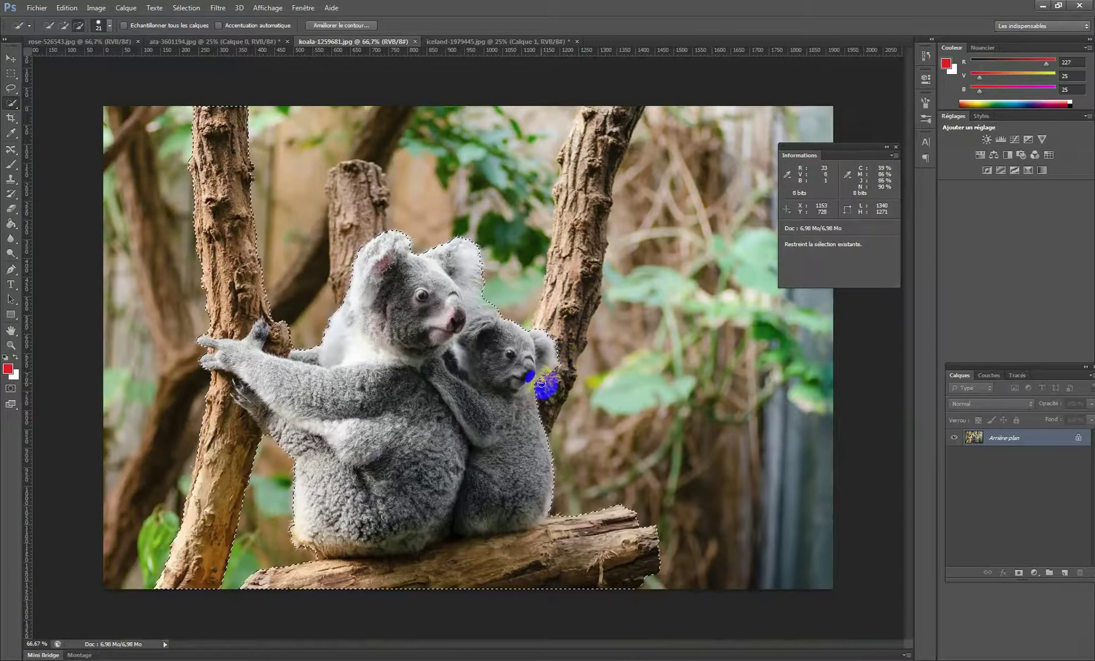
pyautogui.keyDown('alt'); pyautogui.click(555, 372); pyautogui.keyUp('alt')
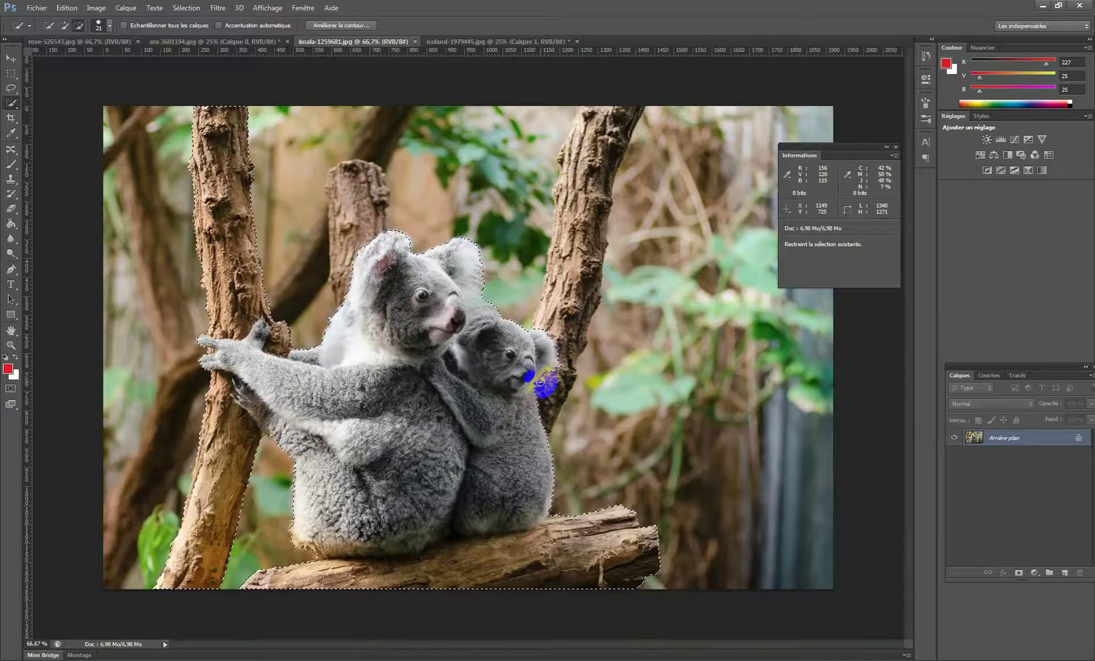
pyautogui.click(570, 296)
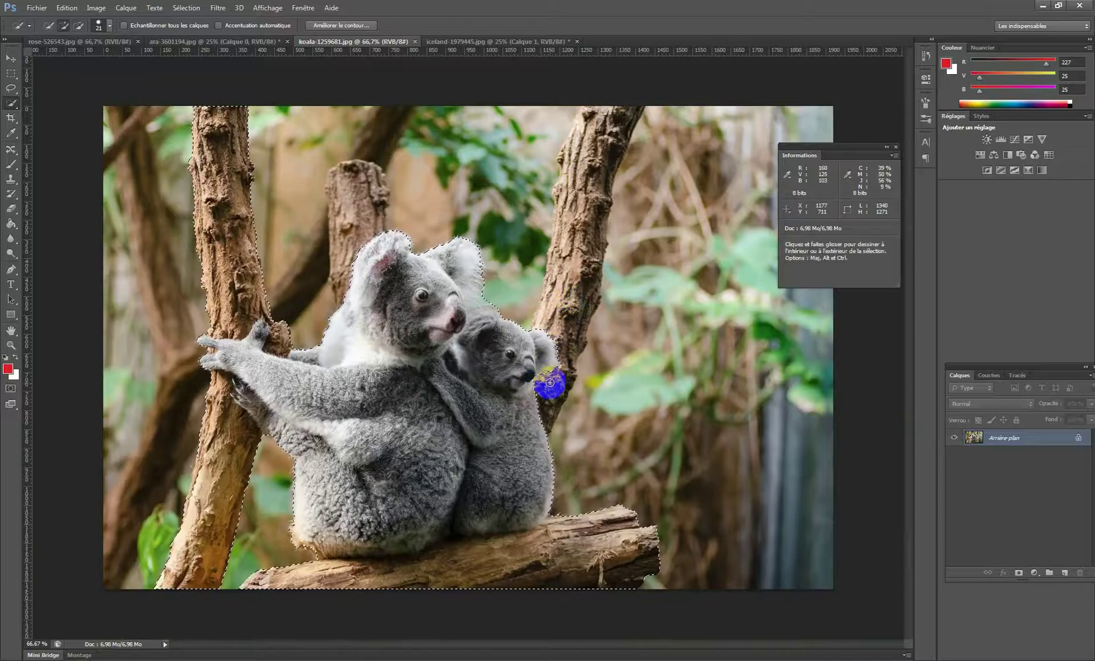
pyautogui.scroll(2, 530, 380)
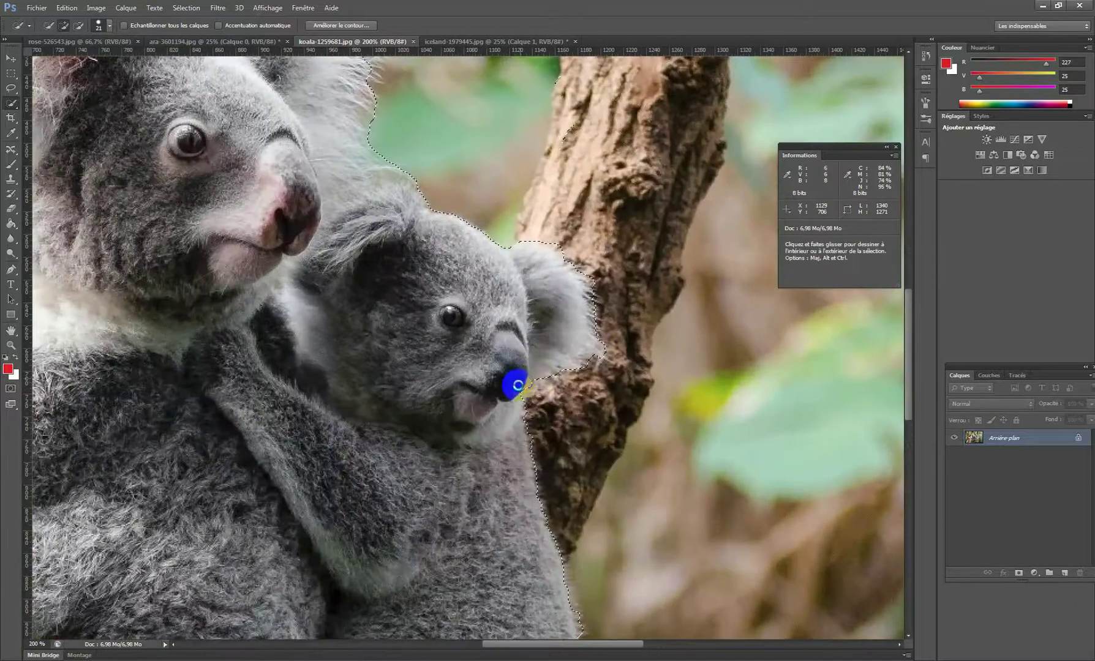
pyautogui.keyDown('alt'); pyautogui.click(546, 363); pyautogui.keyUp('alt')
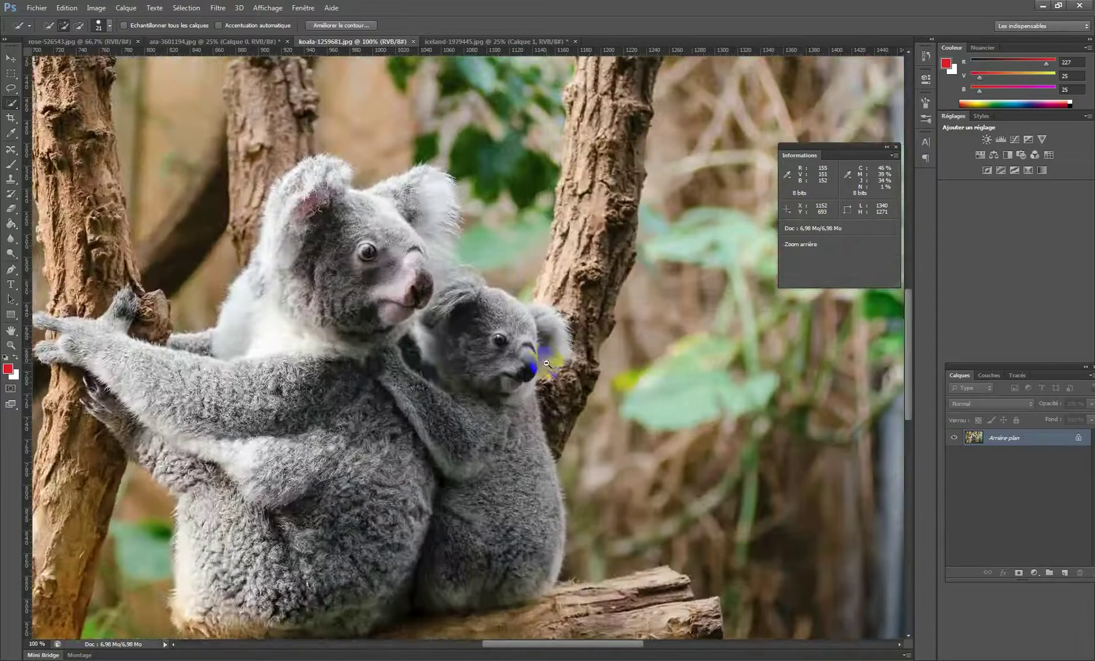
pyautogui.keyDown('alt'); pyautogui.click(546, 363); pyautogui.keyUp('alt')
# Step: Contract the koala selection by 2 pixels
pyautogui.click(188, 7)
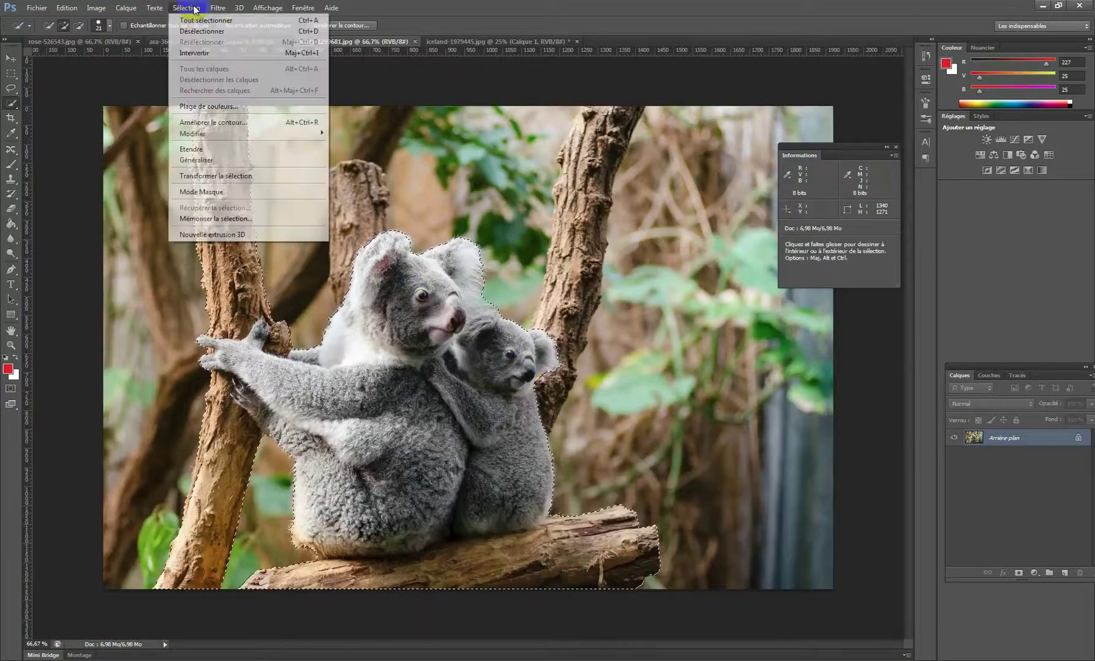
pyautogui.moveTo(288, 133)
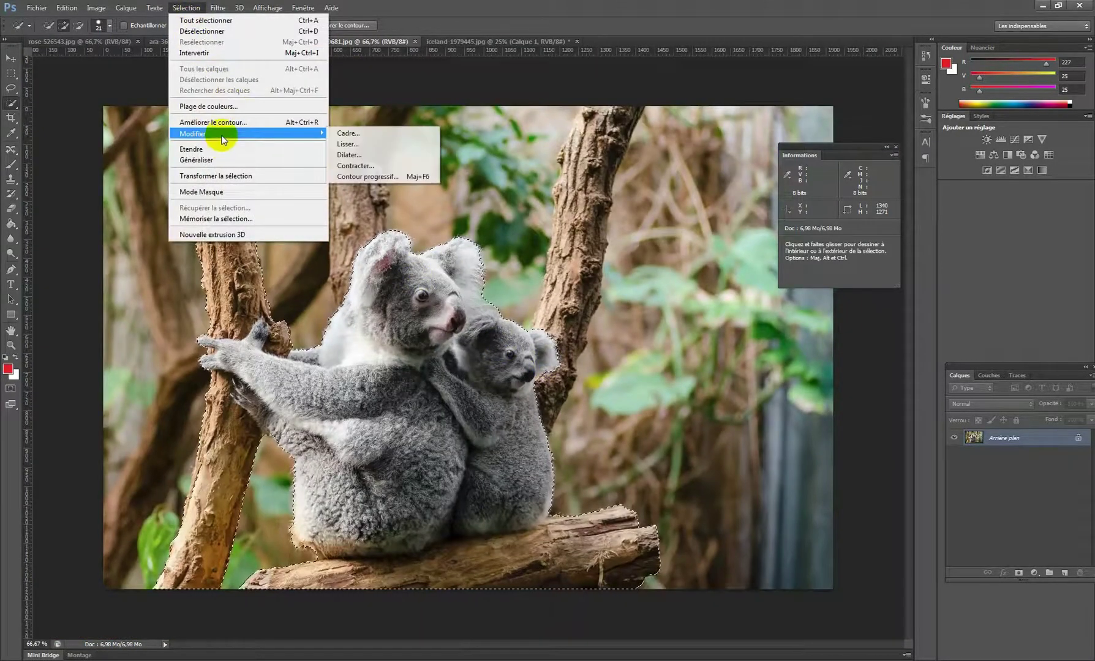
pyautogui.click(381, 164)
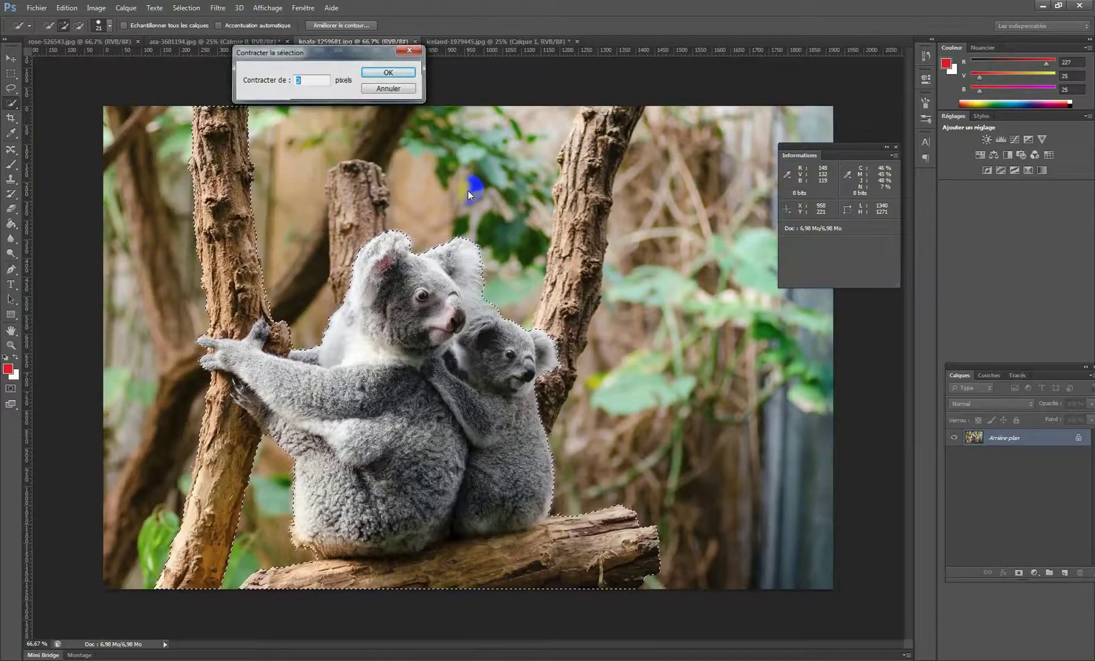
pyautogui.press('Return')
# Step: Move the selected koalas into iceland-1979445.jpg at the image's lower left and adjust the roses between the log and the macaw
pyautogui.click(10, 58)
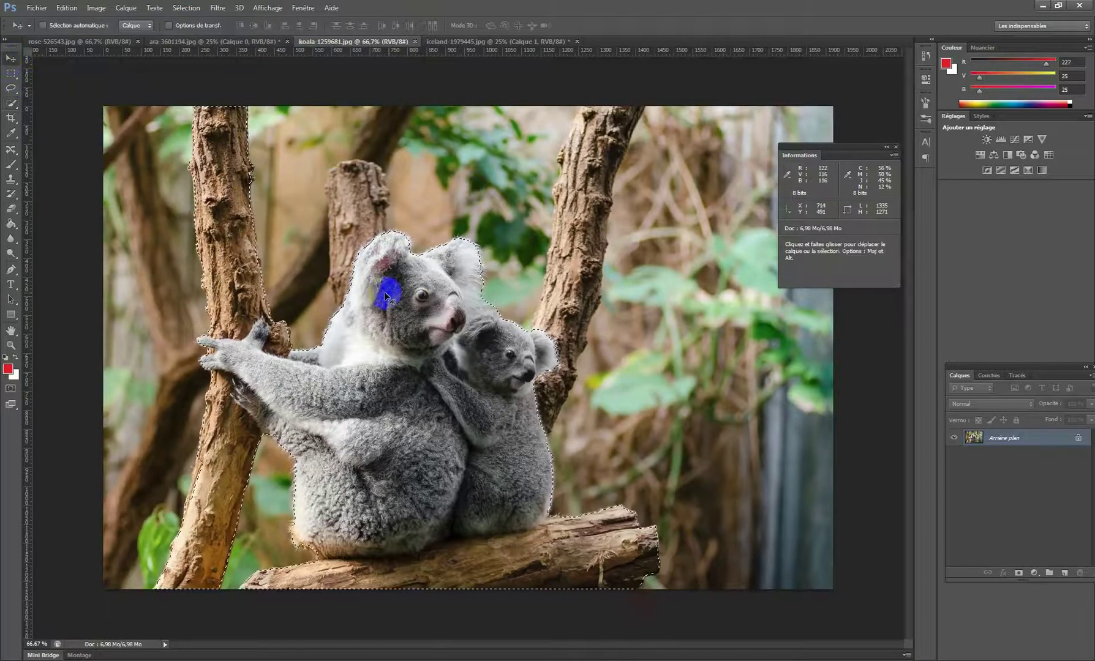
pyautogui.moveTo(385, 297); pyautogui.dragTo(394, 366)
pyautogui.moveTo(517, 433); pyautogui.dragTo(542, 423)
pyautogui.hotkey('ctrl', 't')
pyautogui.press('Return')
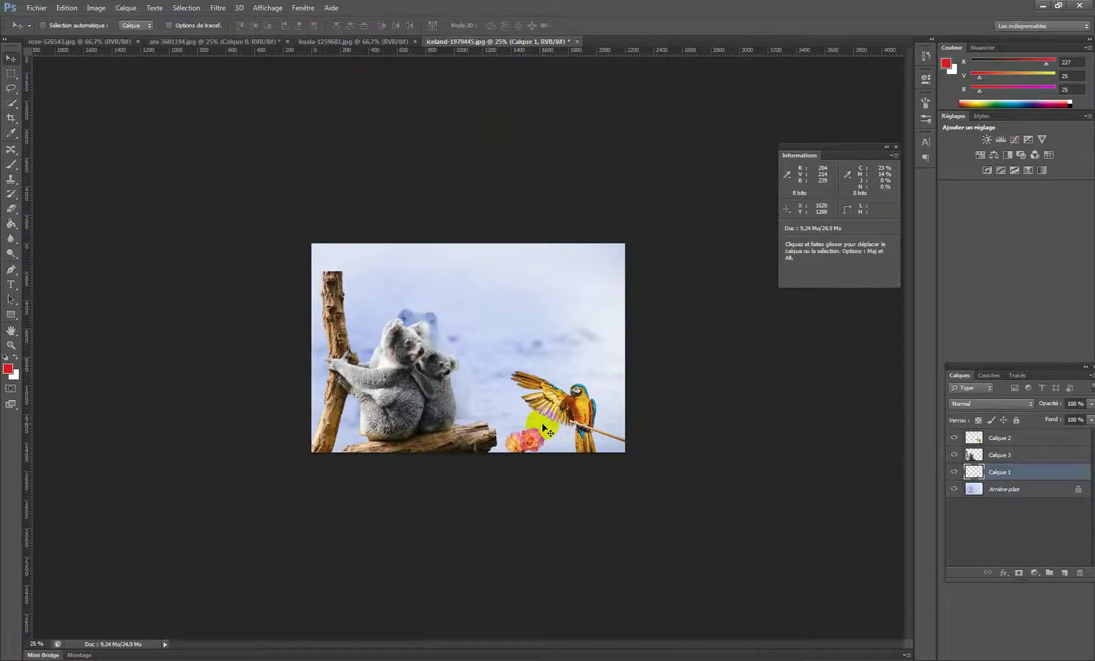
# Step: Convert the locked background of the fox image into a regular layer named Calque 0
pyautogui.doubleClick(1013, 490)
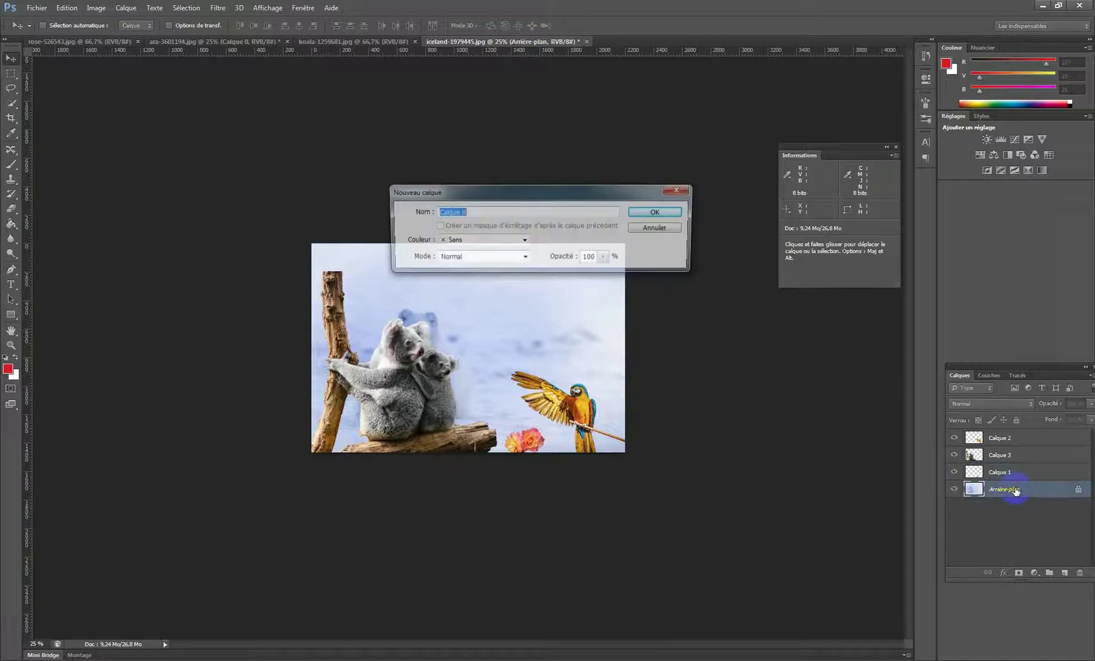
pyautogui.click(669, 214)
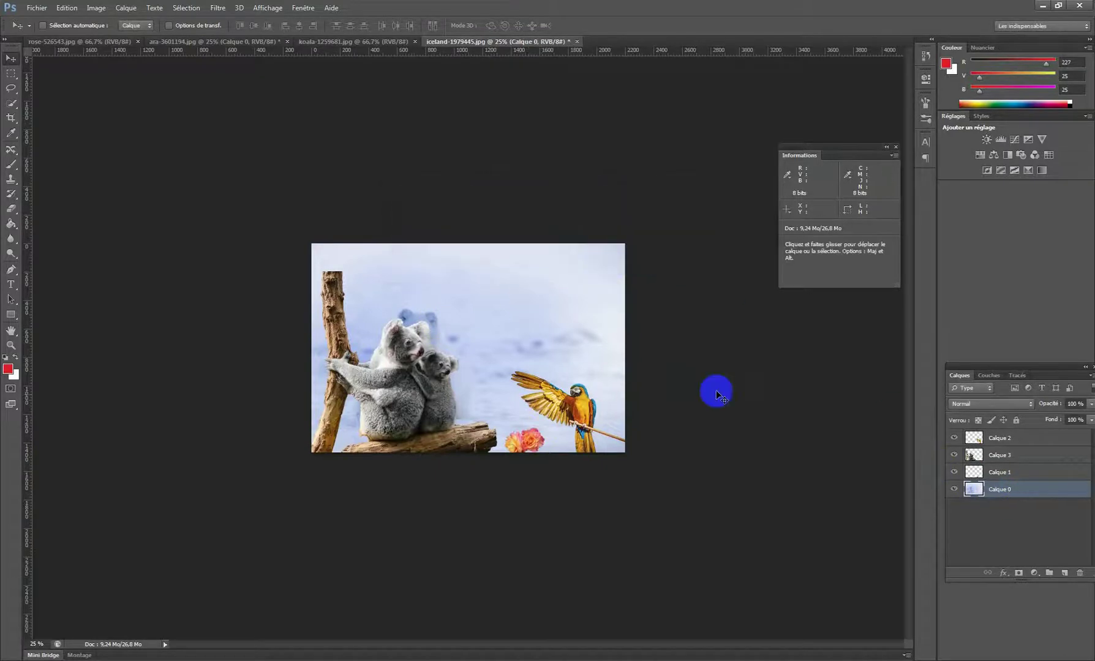
pyautogui.moveTo(1016, 372); pyautogui.dragTo(956, 375)
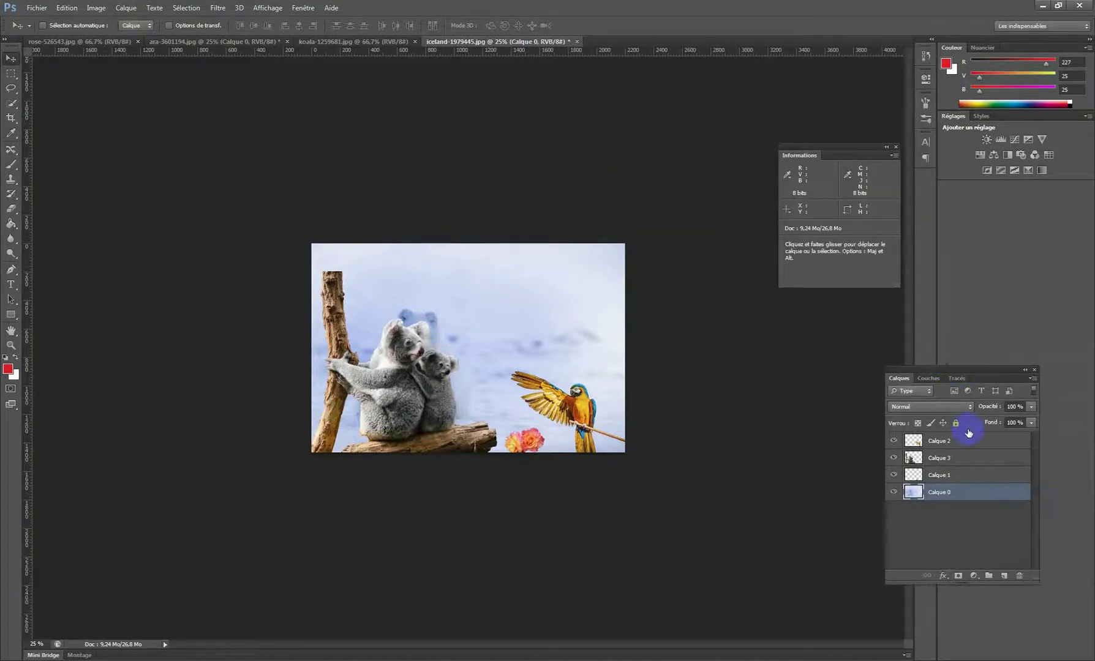
# Step: Flip the fox background layer Calque 0 horizontally and apply the transformation
pyautogui.hotkey('ctrl', 't')
pyautogui.rightClick(511, 269)
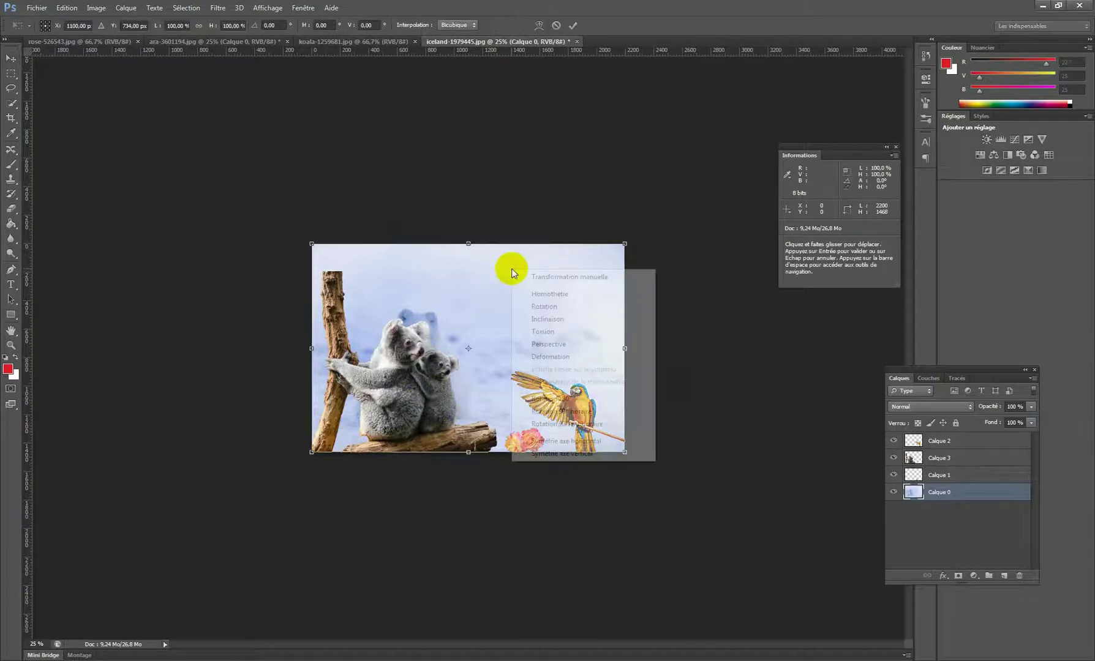
pyautogui.click(578, 442)
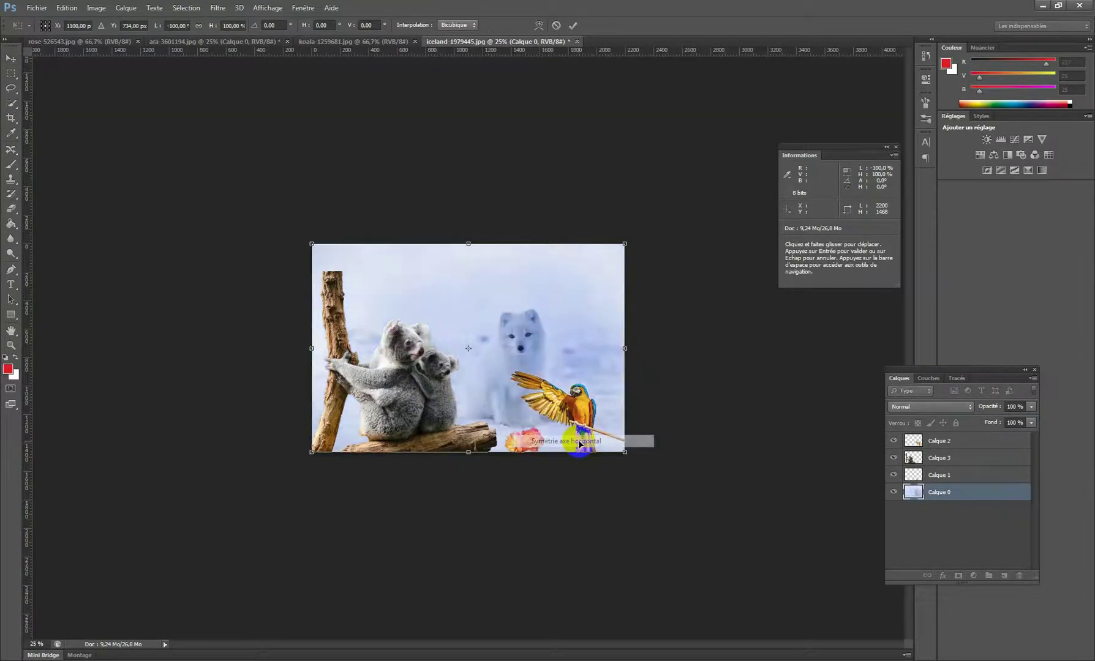
pyautogui.doubleClick(510, 334)
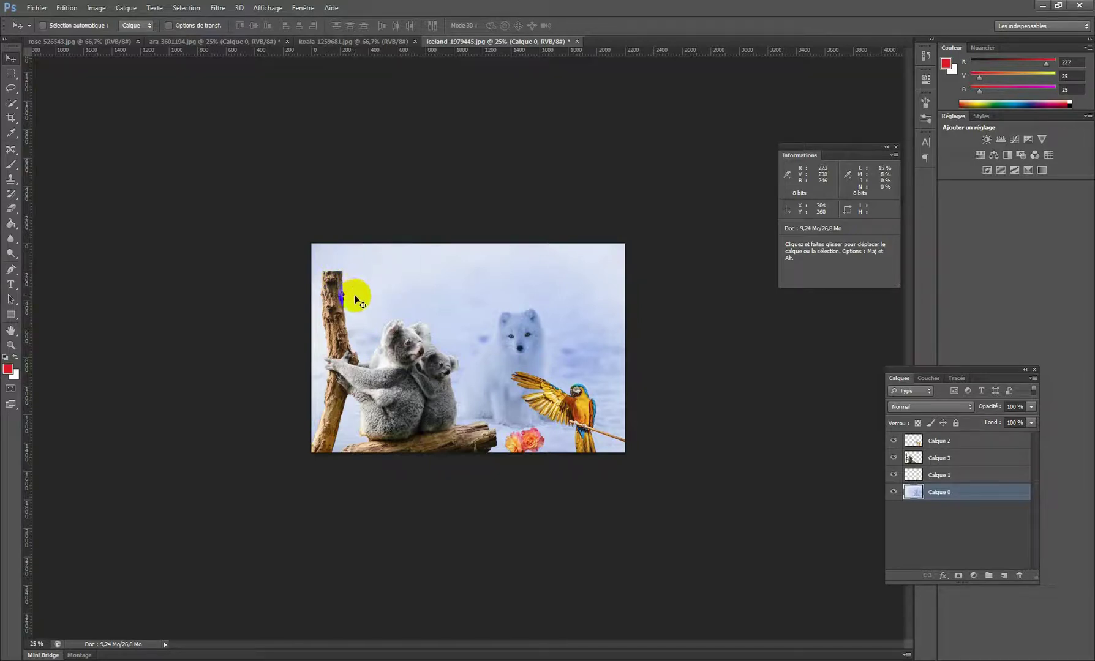
pyautogui.hotkey('ctrl', 't')
pyautogui.rightClick(355, 312)
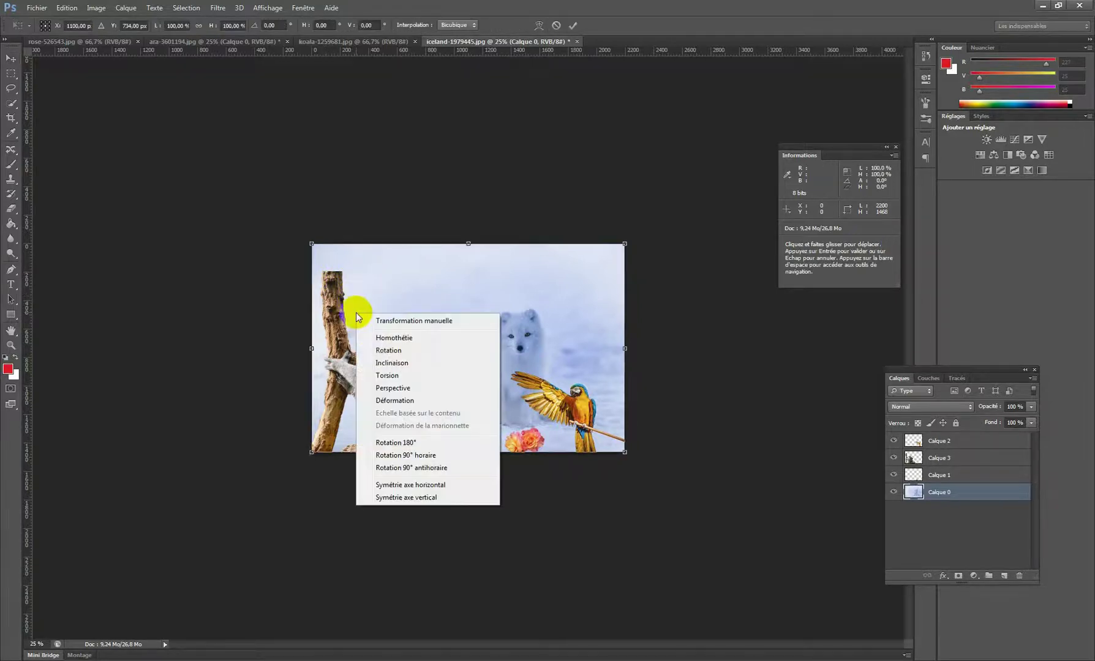
pyautogui.click(410, 351)
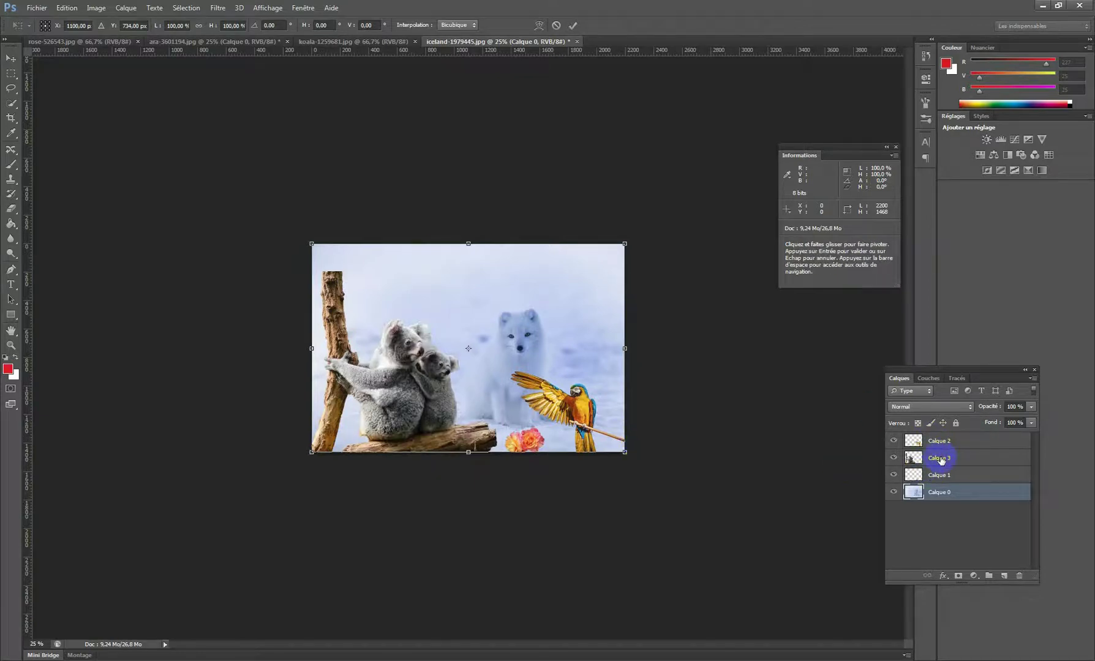
pyautogui.doubleClick(563, 323)
# Step: Try flipping the koala layer Calque 3 horizontally, and undo the flip
pyautogui.click(918, 458)
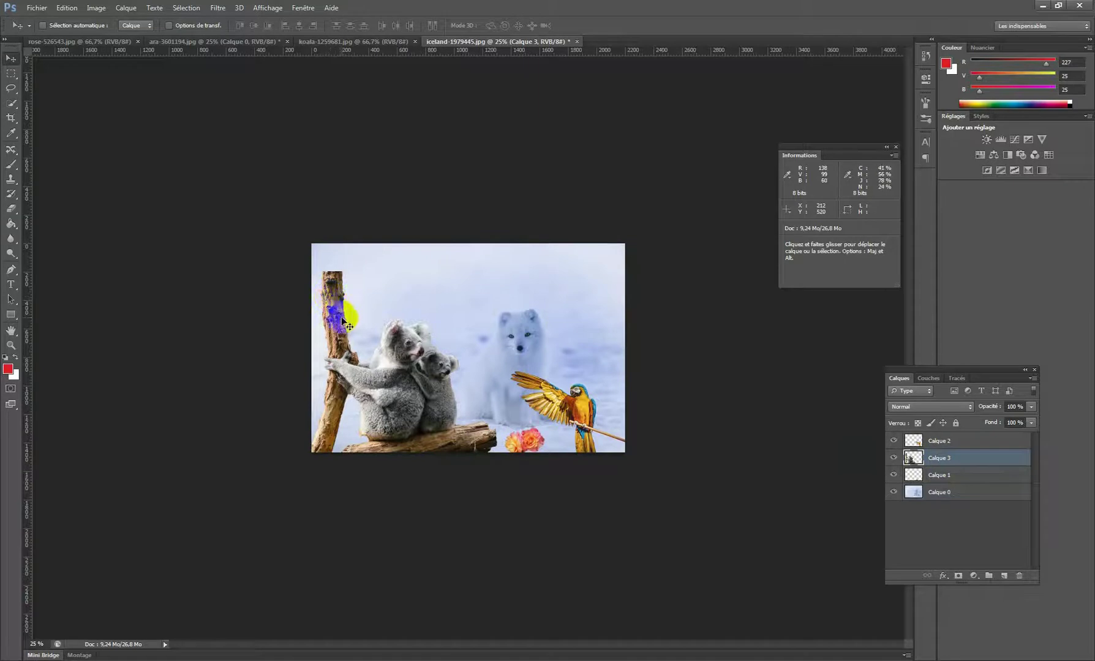
pyautogui.hotkey('ctrl', 't')
pyautogui.rightClick(400, 331)
pyautogui.click(480, 500)
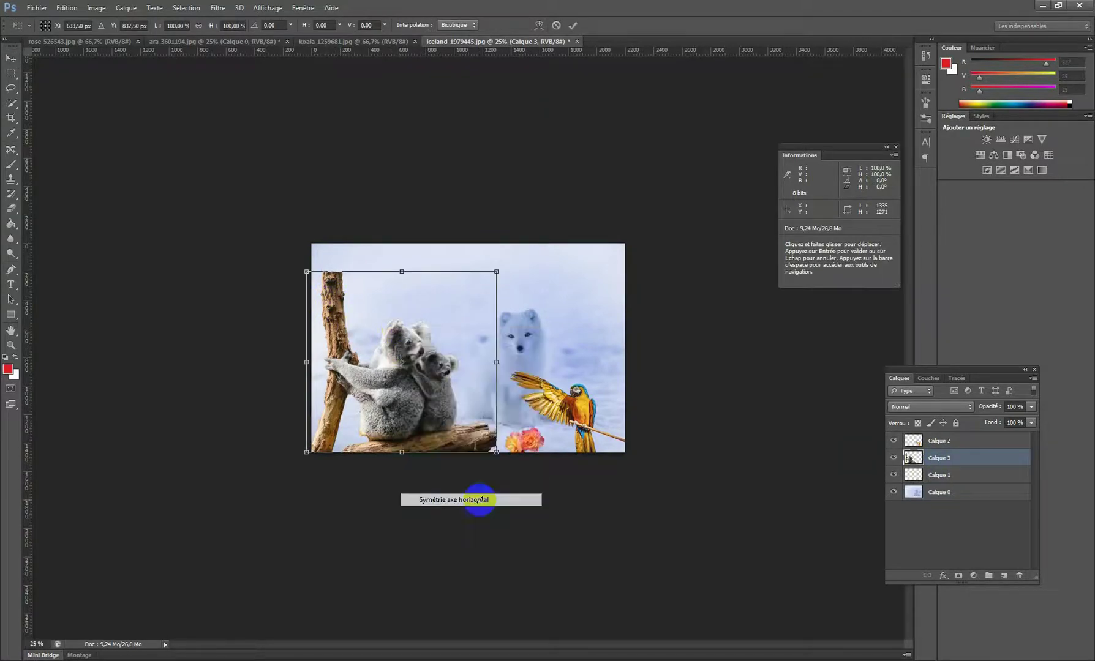
pyautogui.doubleClick(418, 341)
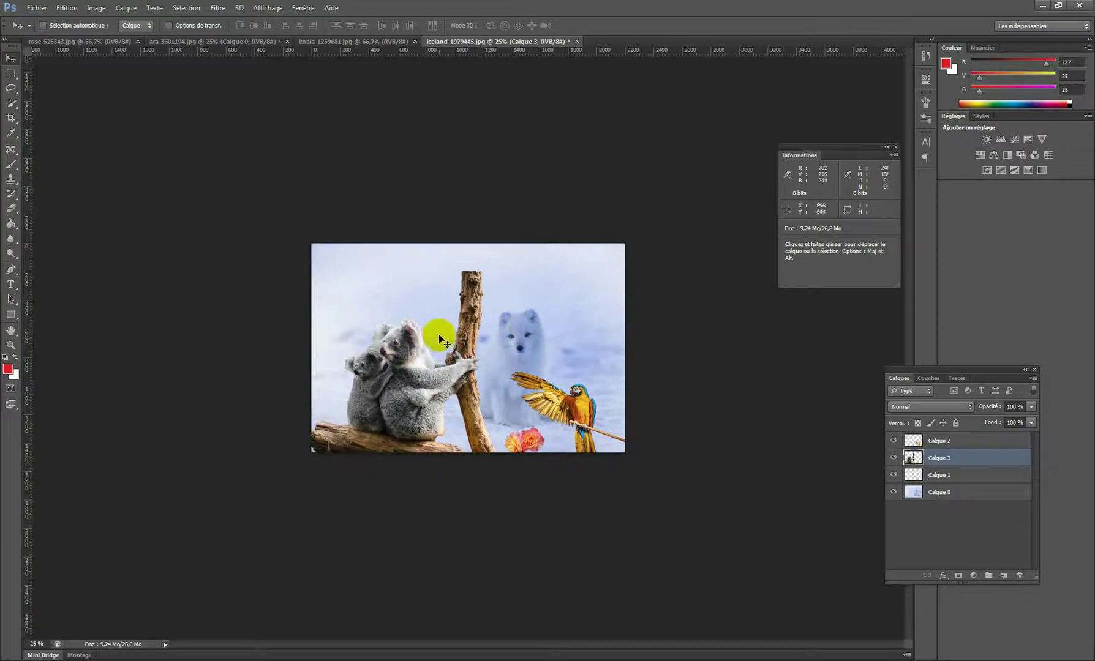
pyautogui.hotkey('ctrl', 'z')
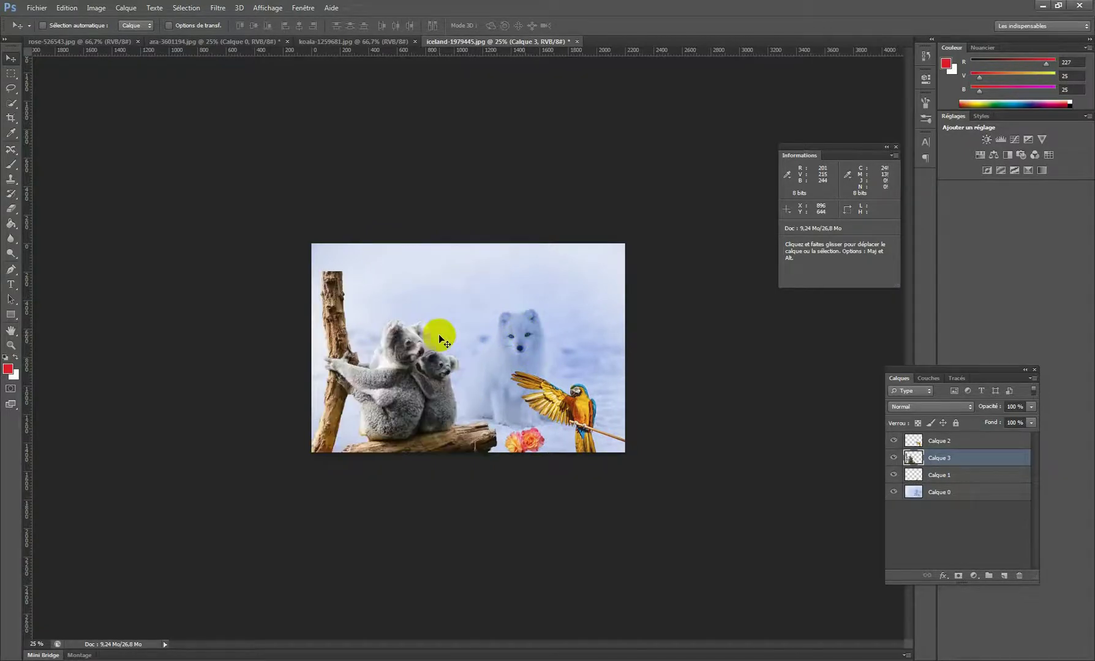
pyautogui.click(418, 376)
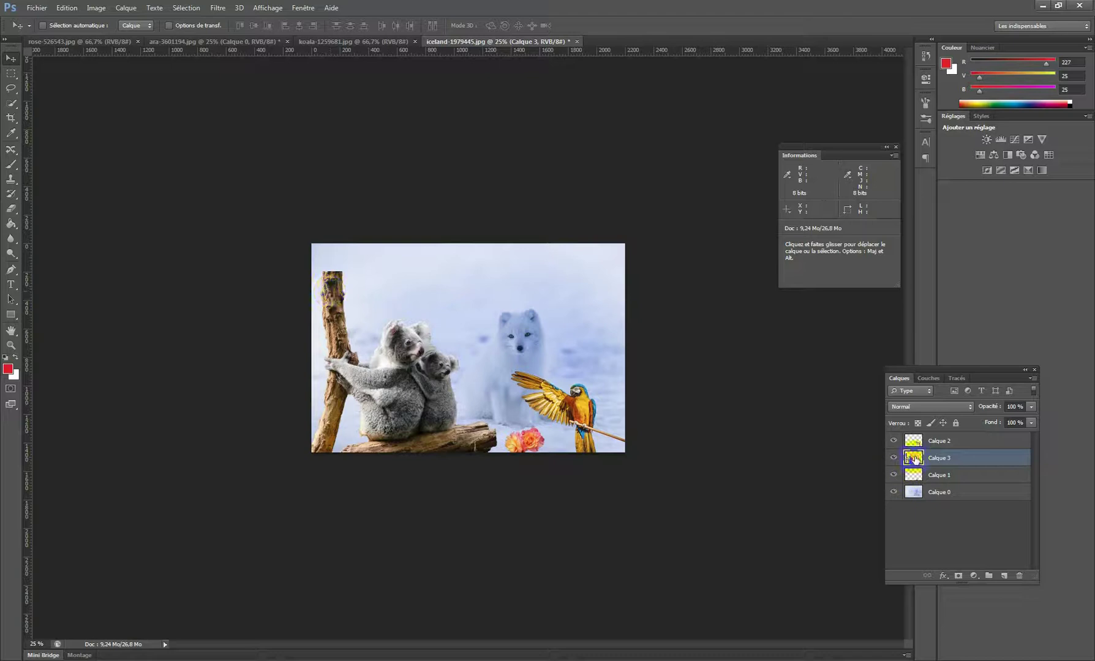
pyautogui.hotkey('ctrl', 'j')
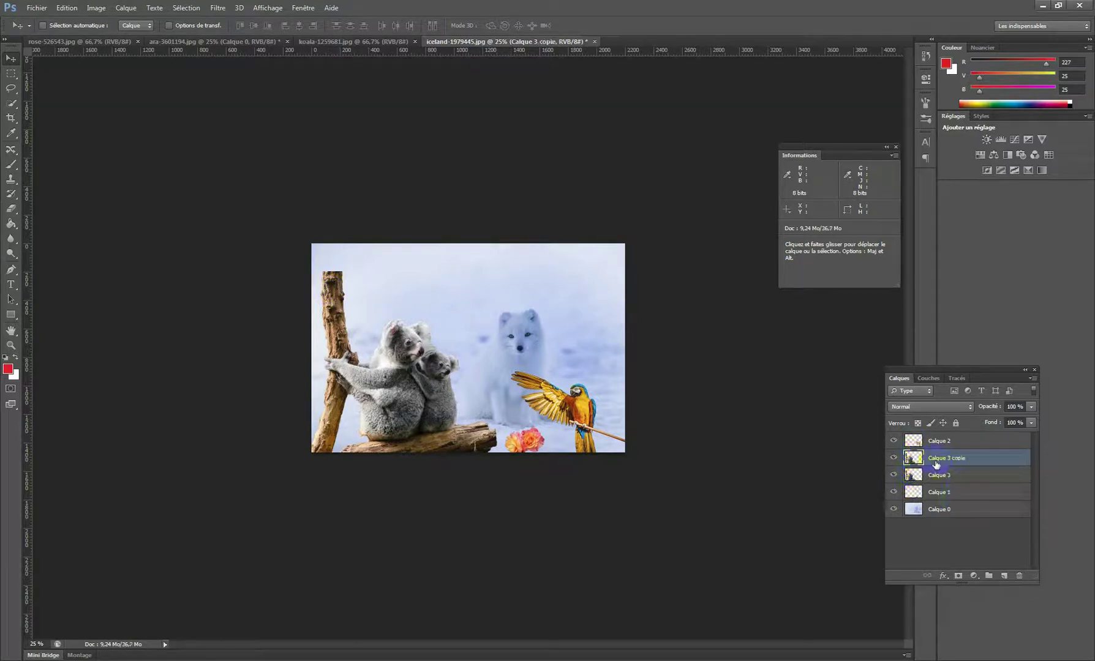
pyautogui.hotkey('ctrl', 'z')
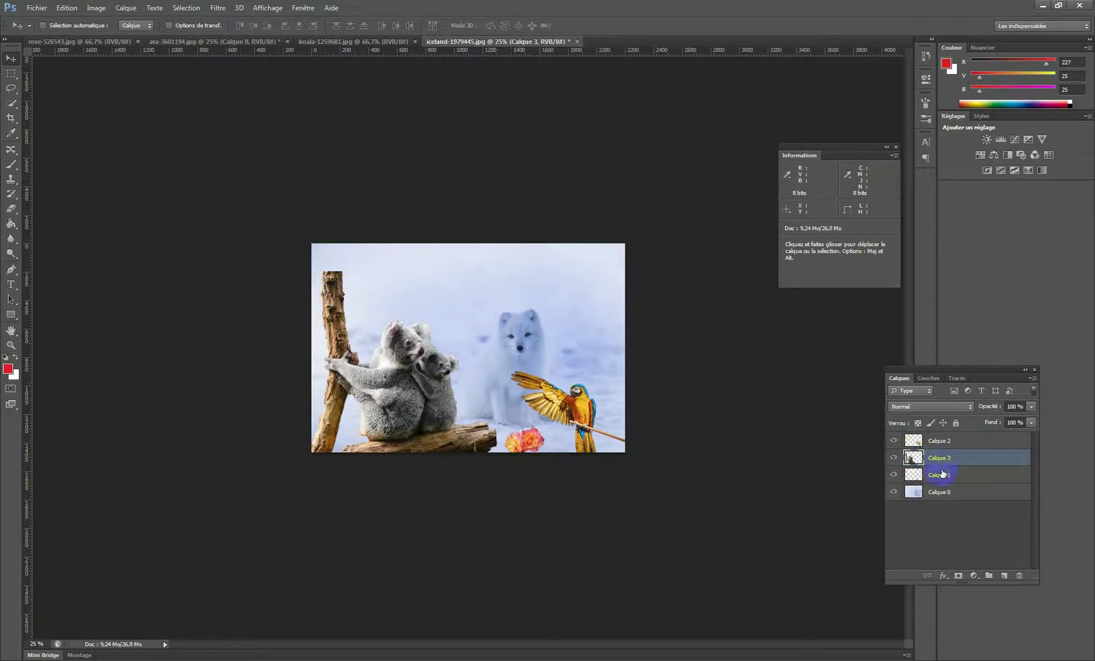
# Step: Try extending the trunk upward with a vertically flipped duplicate of koala layer Calque 3 placed above it, and delete the duplicate
pyautogui.moveTo(953, 459); pyautogui.dragTo(1005, 574)
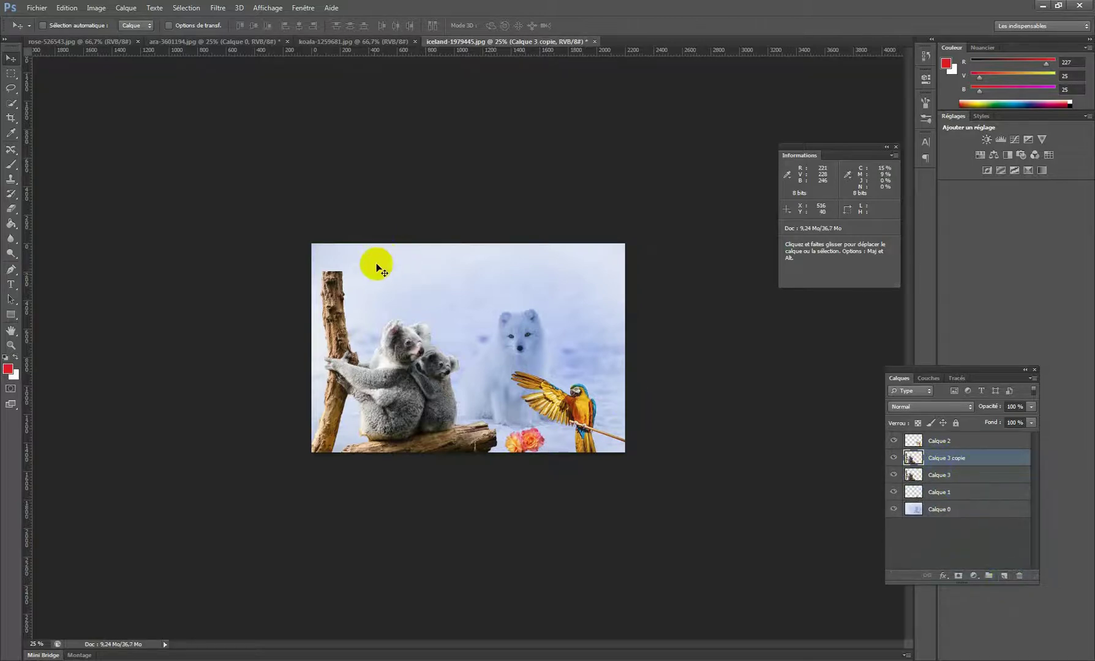
pyautogui.hotkey('ctrl', 't')
pyautogui.rightClick(402, 301)
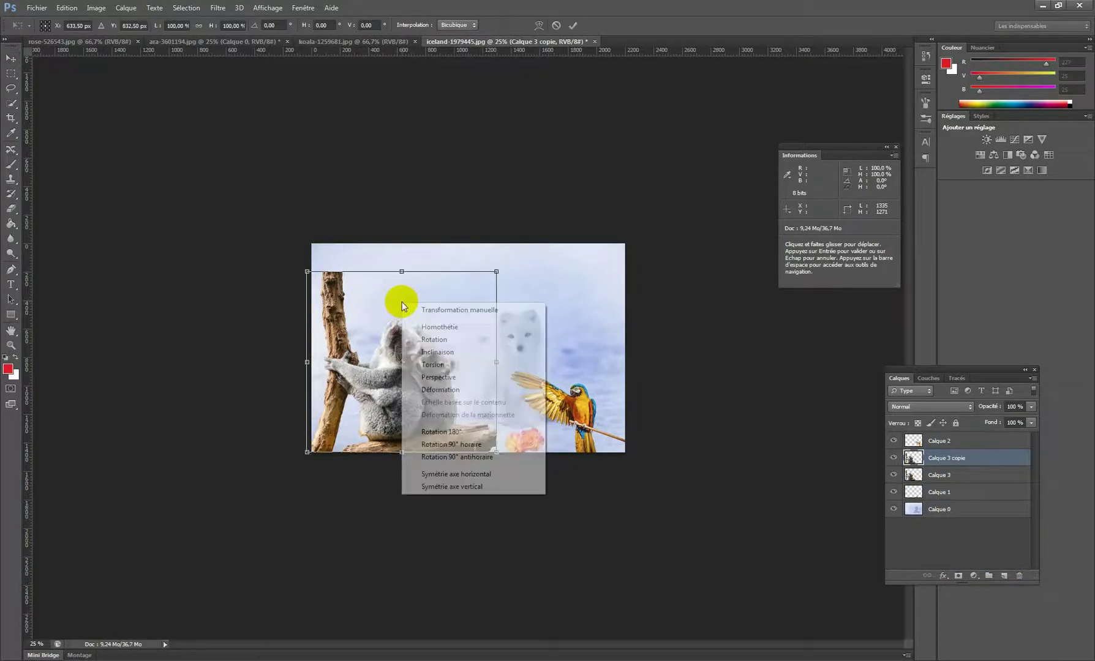
pyautogui.click(456, 488)
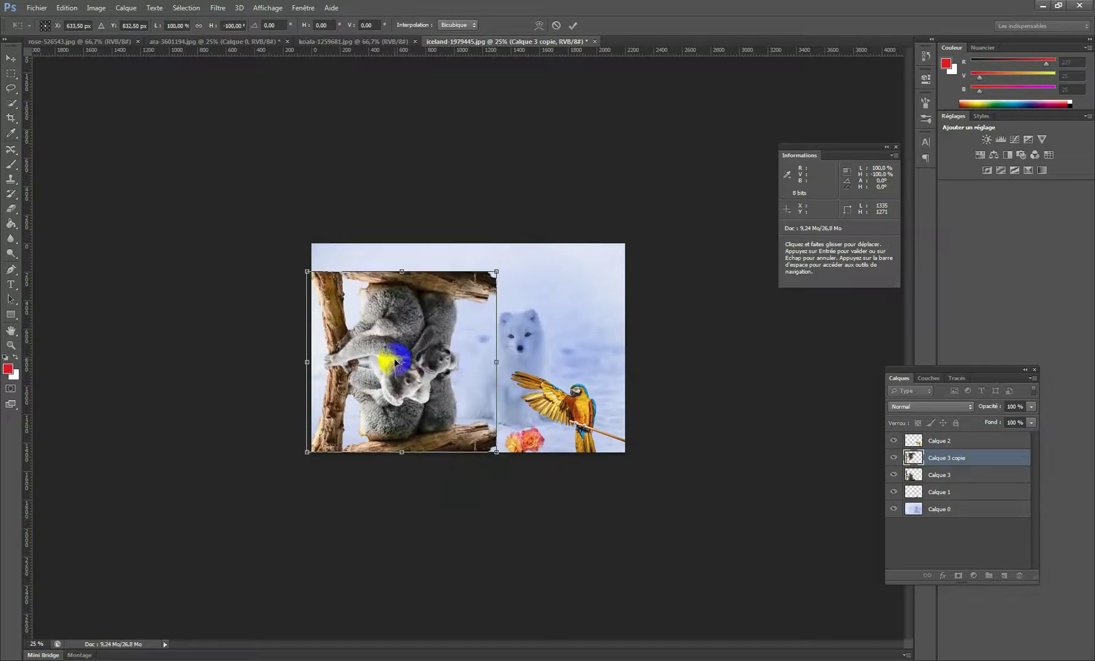
pyautogui.moveTo(396, 362); pyautogui.dragTo(391, 179)
pyautogui.press('Return')
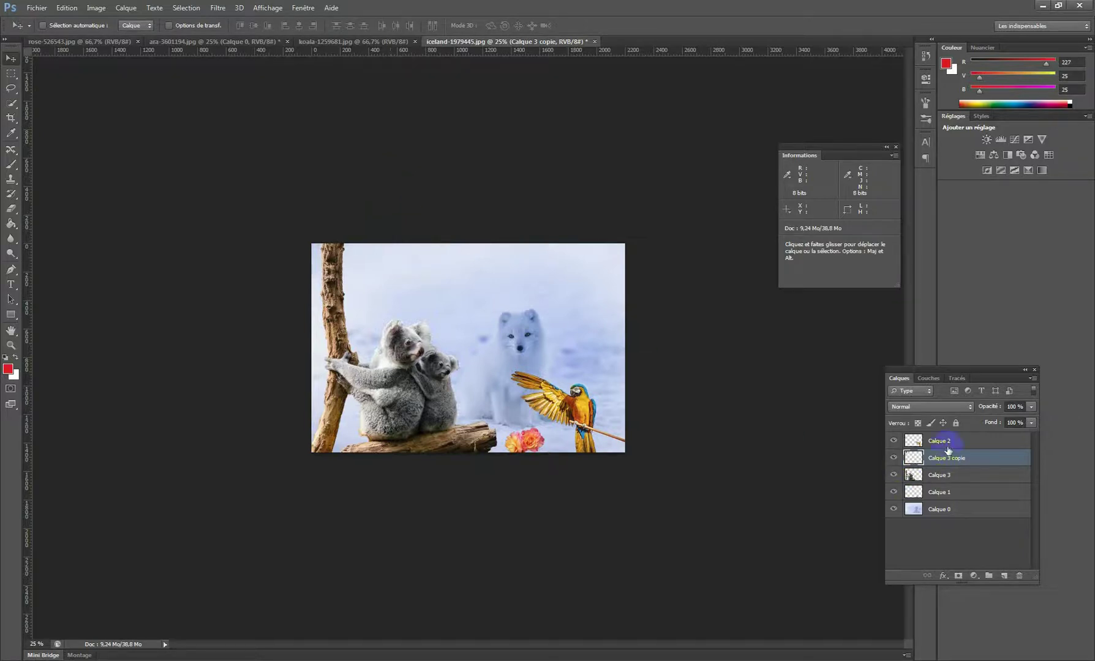
pyautogui.press('Delete')
# Step: Hide layers Calque 0, Calque 1 and Calque 2 to isolate the koala layer Calque 3
pyautogui.moveTo(889, 477); pyautogui.dragTo(894, 486)
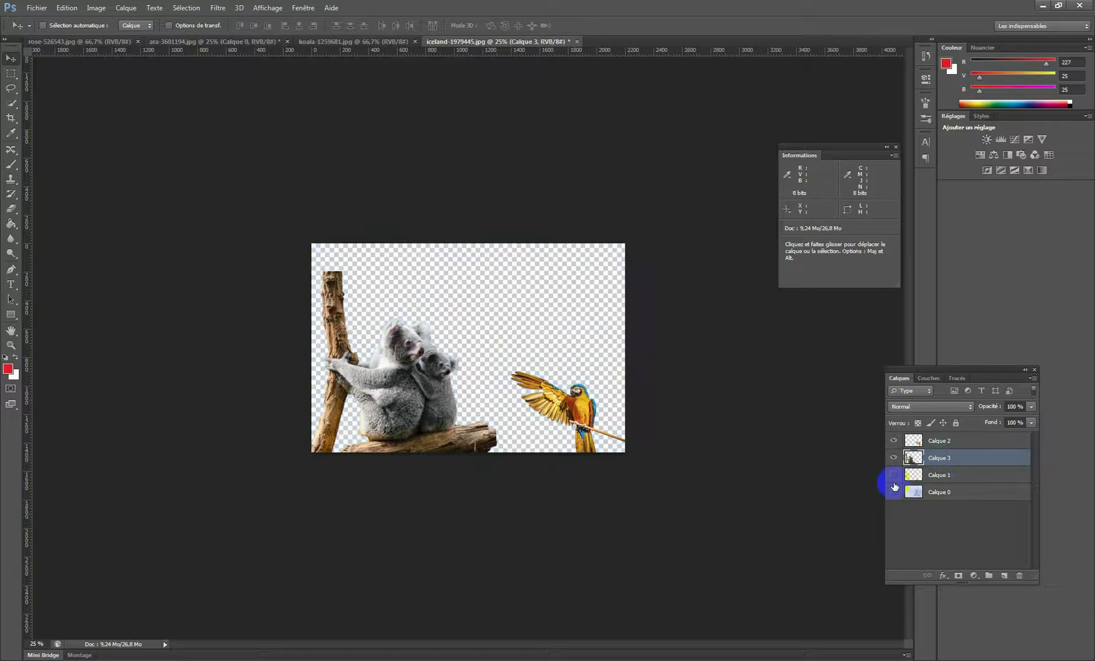
pyautogui.click(894, 441)
pyautogui.click(335, 318)
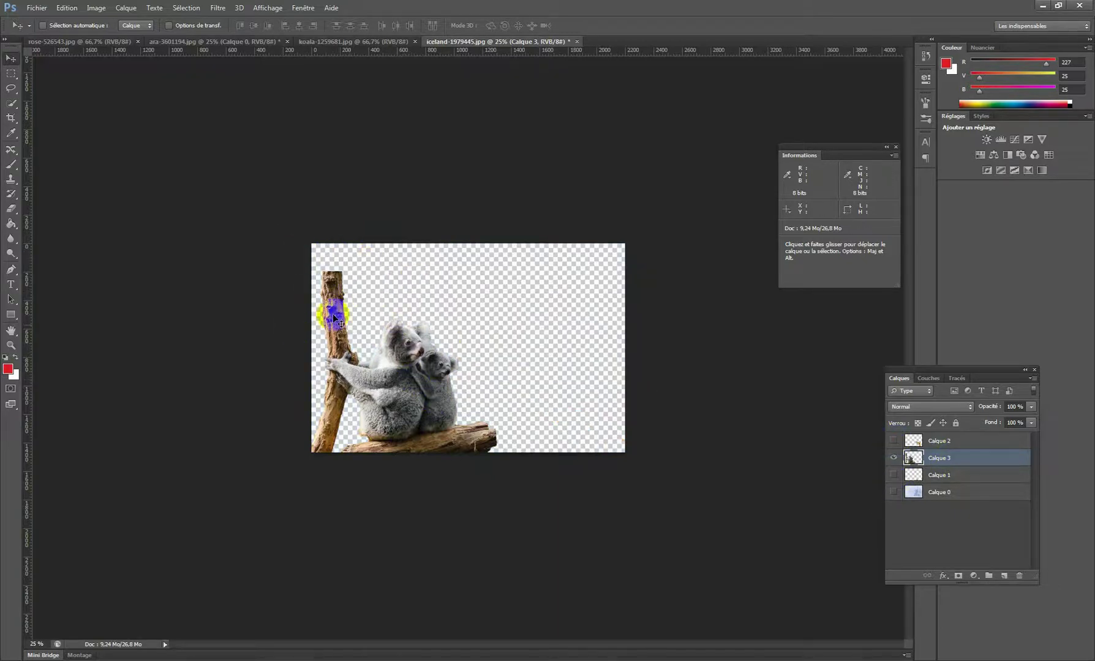
# Step: Select the trunk above the koalas with a rectangle about 260 × 556 px, stretch it up to the image's top edge, and deselect
pyautogui.click(10, 73)
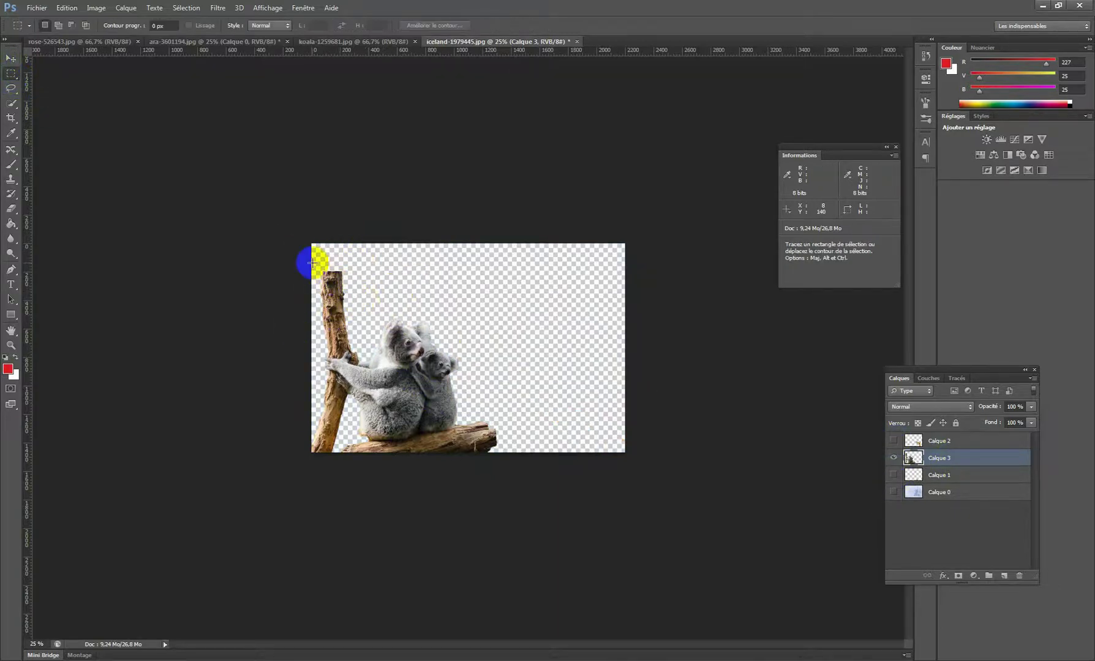
pyautogui.moveTo(317, 268); pyautogui.dragTo(353, 346)
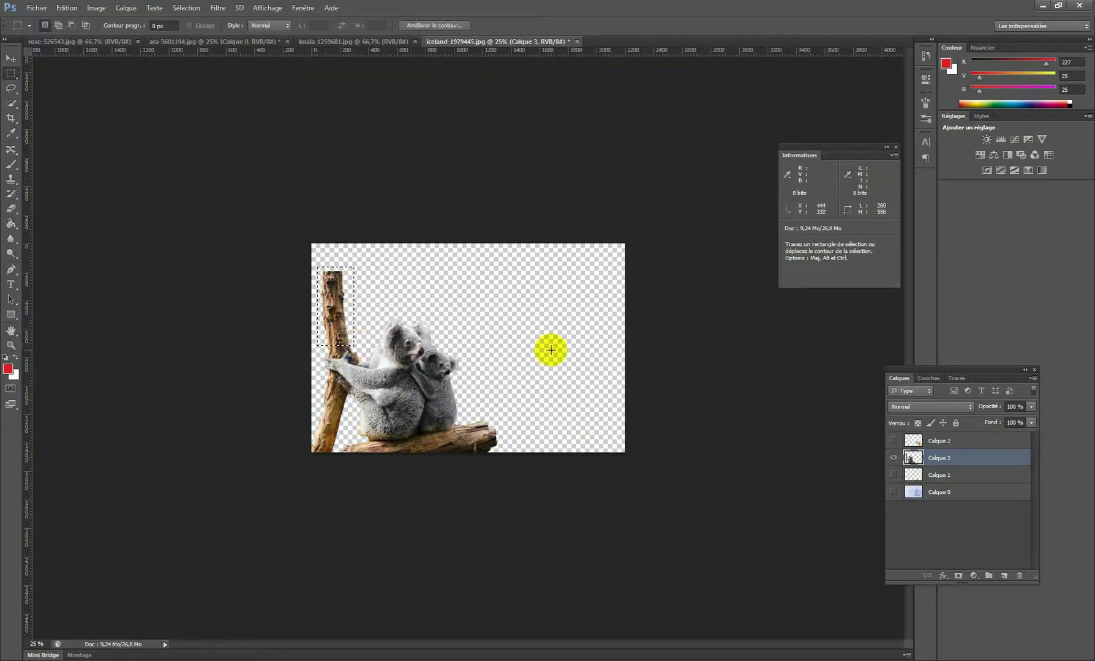
pyautogui.hotkey('ctrl', 't')
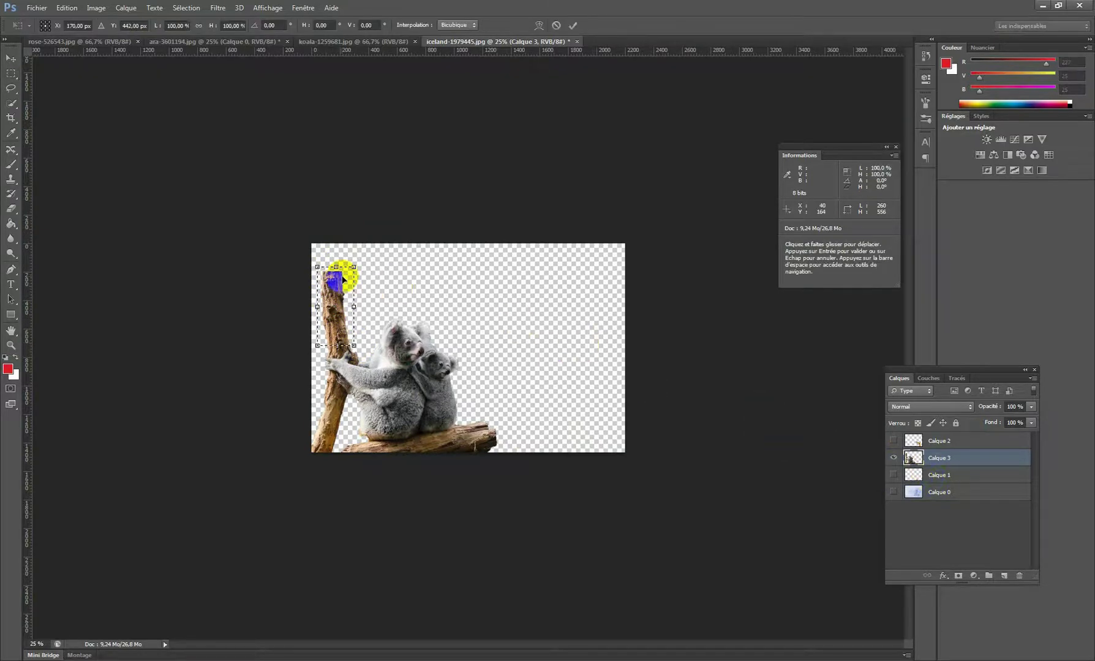
pyautogui.moveTo(336, 265); pyautogui.dragTo(337, 235)
pyautogui.press('Return')
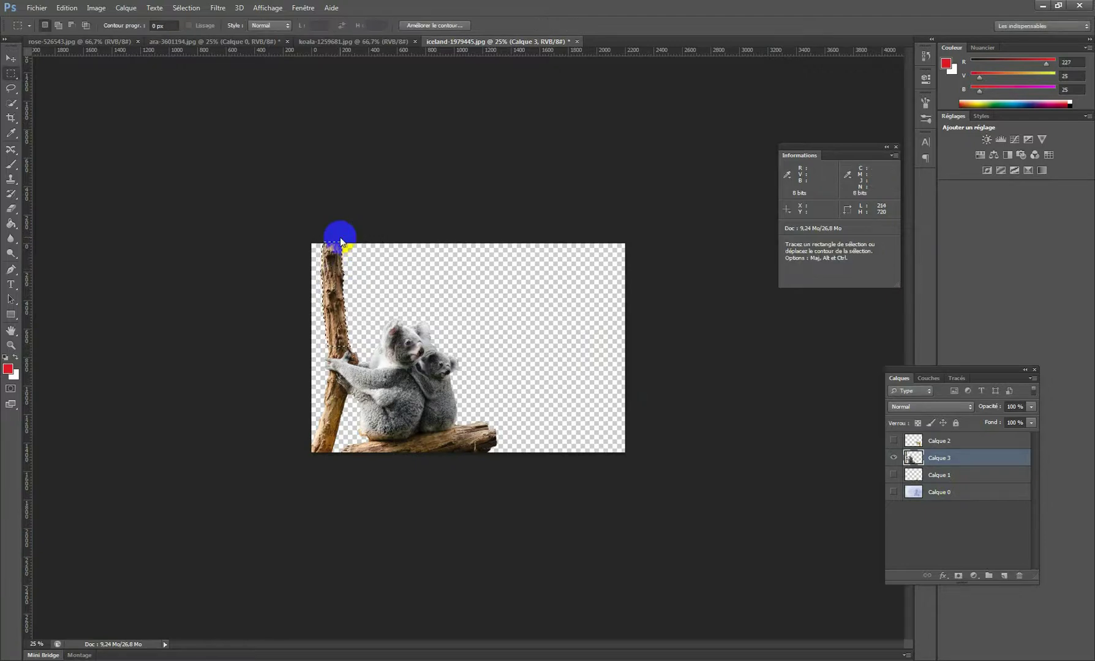
pyautogui.hotkey('ctrl', 'd')
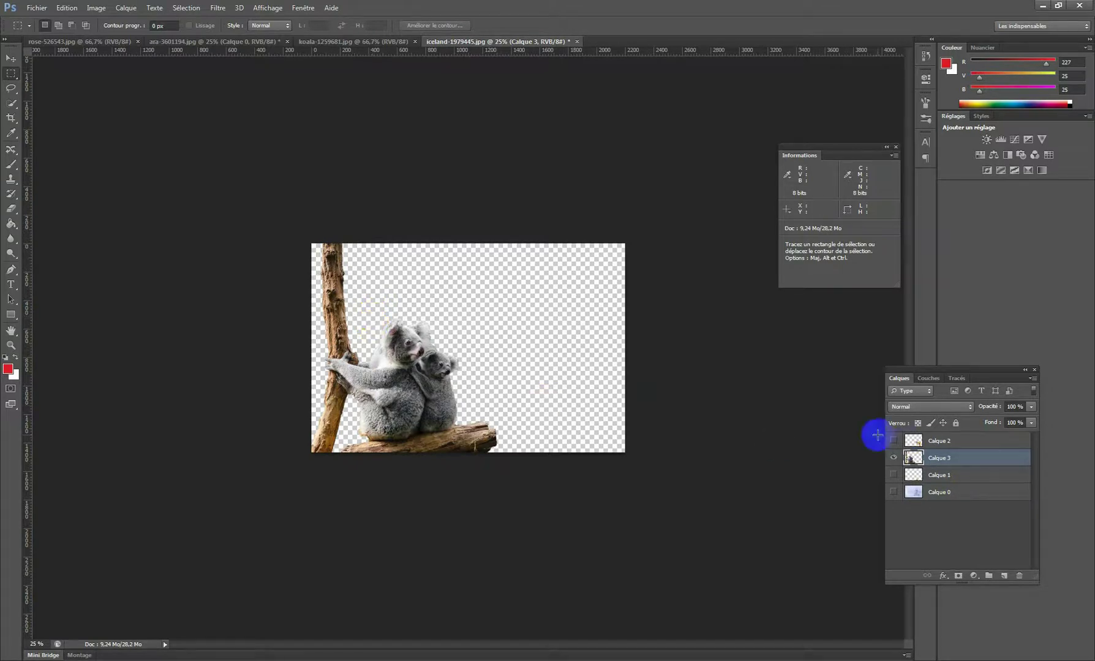
# Step: Try stretching a duplicate of the whole koala layer, placed beside the original, to about 131% height, and remove the duplicate
pyautogui.moveTo(914, 457); pyautogui.dragTo(1004, 575)
pyautogui.press('v')
pyautogui.moveTo(378, 377); pyautogui.dragTo(537, 382)
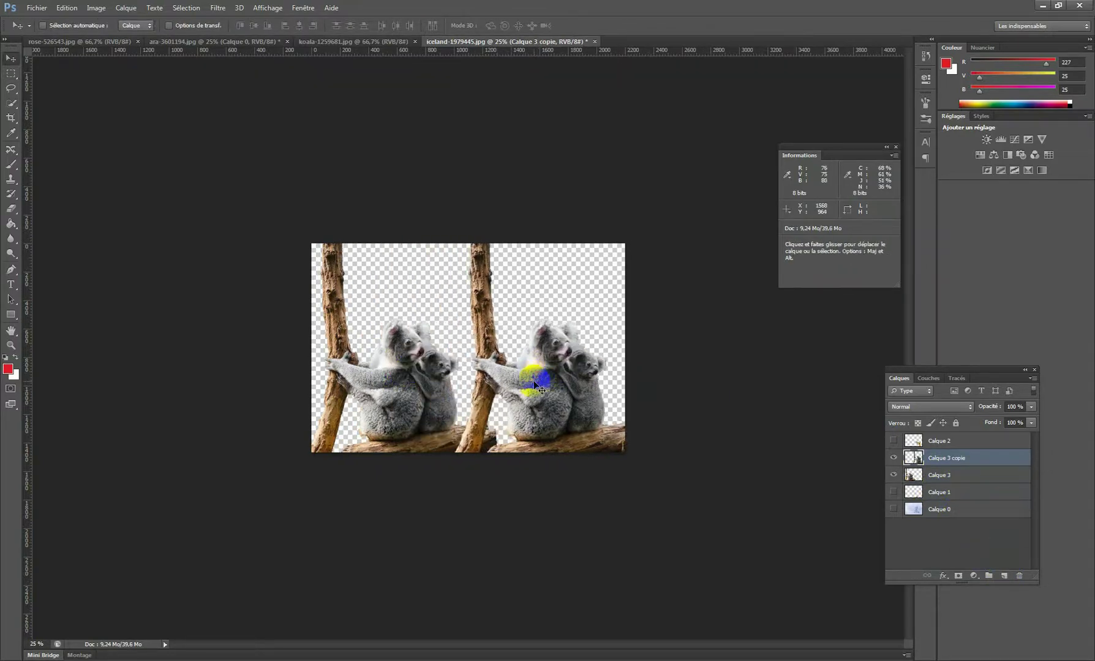
pyautogui.hotkey('ctrl', 't')
pyautogui.moveTo(549, 245); pyautogui.dragTo(556, 176)
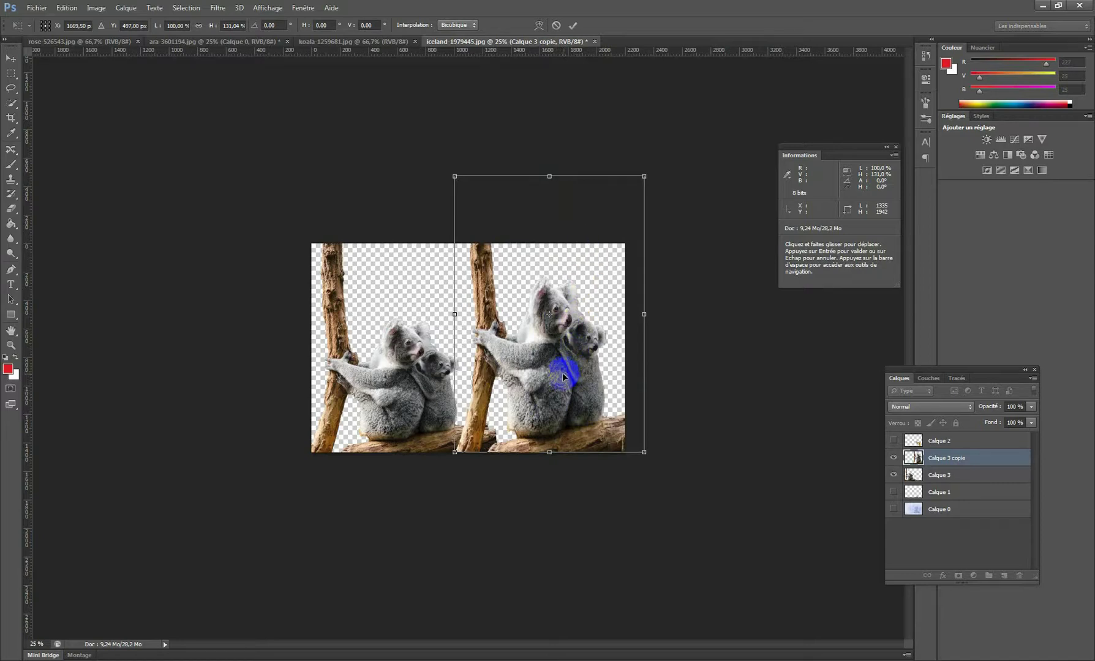
pyautogui.doubleClick(582, 381)
pyautogui.hotkey('ctrl', 'z')
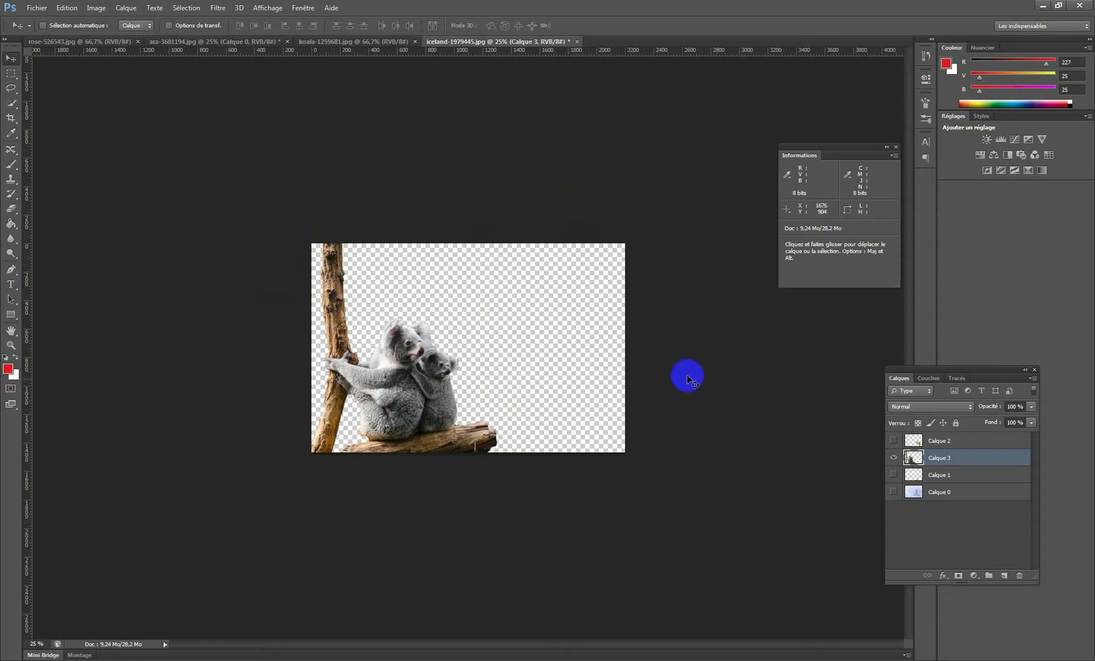
# Step: Show the rose, fox background and macaw layers again (Calque 1, Calque 0 and Calque 2)
pyautogui.click(893, 475)
pyautogui.click(892, 493)
pyautogui.click(893, 441)
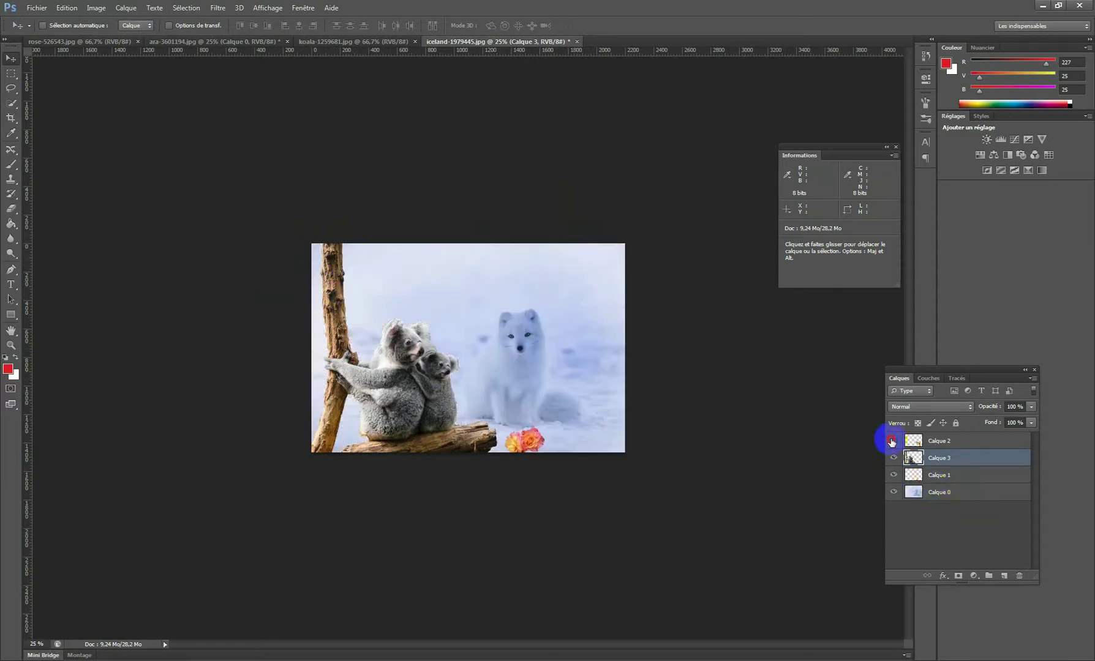